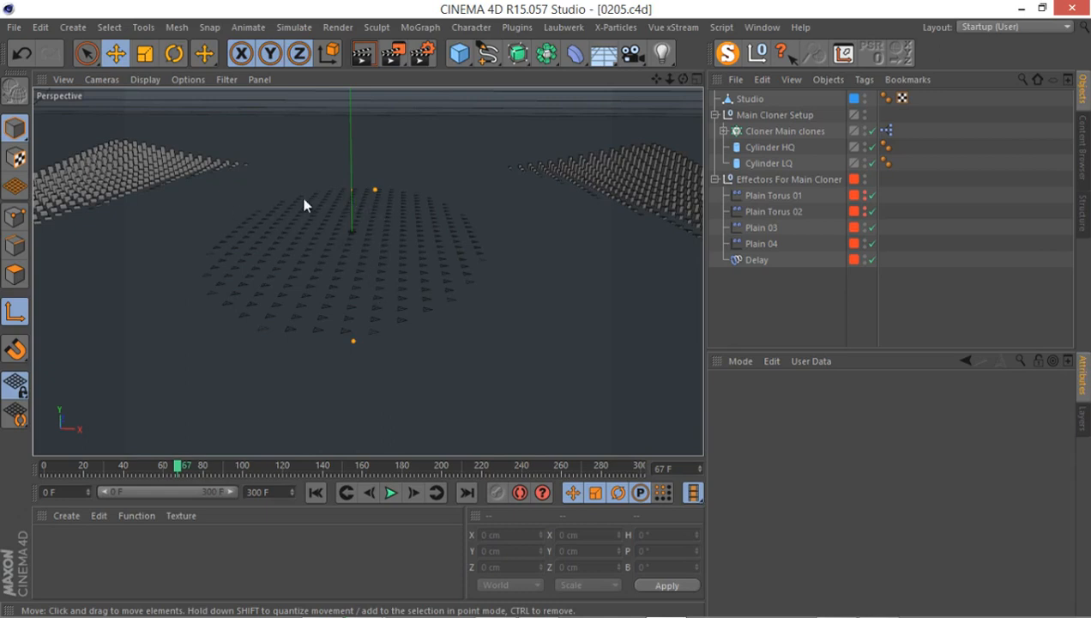
- Go to frame 44 and examine the field of cloned cylinders from several angles
drag(235, 201, 258, 245)
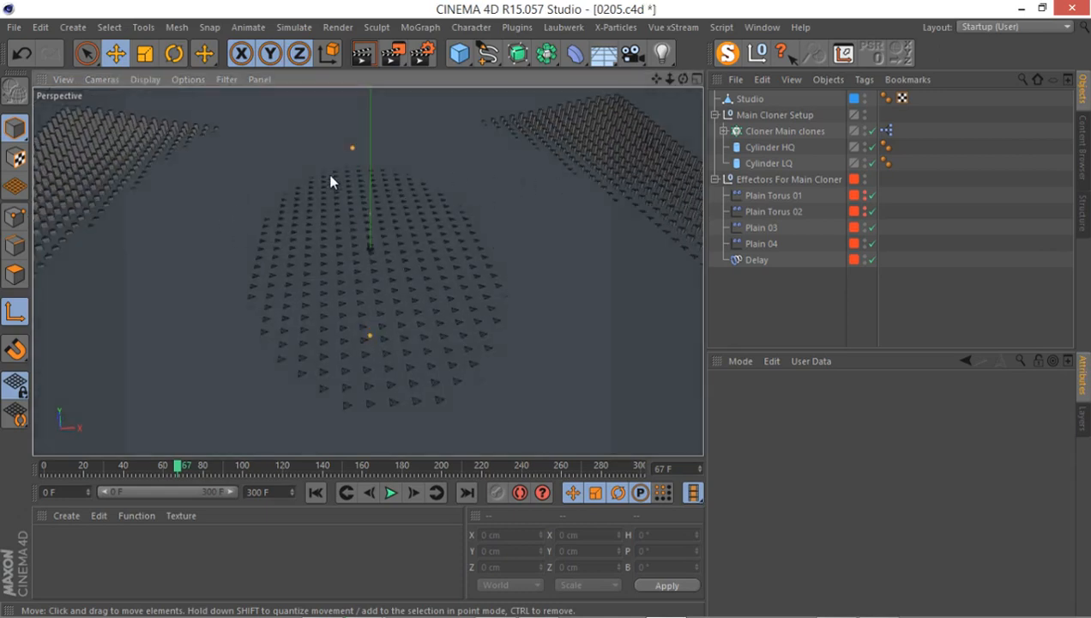
mouse_move(318, 230)
mouse_down()
mouse_move(369, 211)
mouse_move(289, 233)
mouse_move(364, 252)
mouse_move(287, 276)
mouse_move(243, 349)
mouse_up()
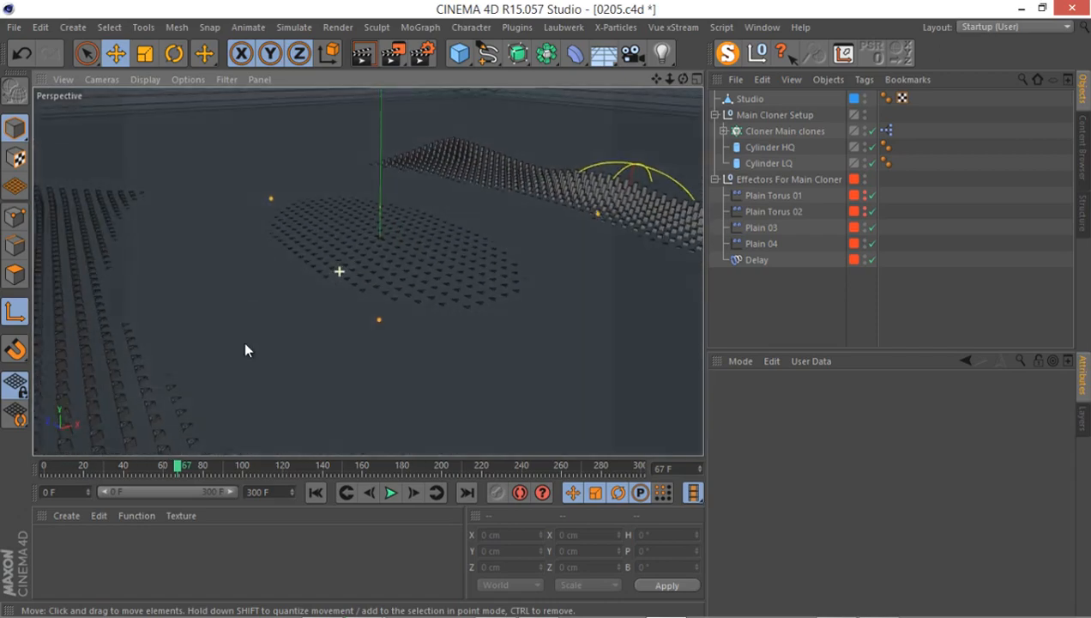
mouse_move(190, 466)
mouse_down()
mouse_move(292, 470)
mouse_move(130, 484)
mouse_move(173, 486)
mouse_move(220, 480)
mouse_move(131, 478)
mouse_up()
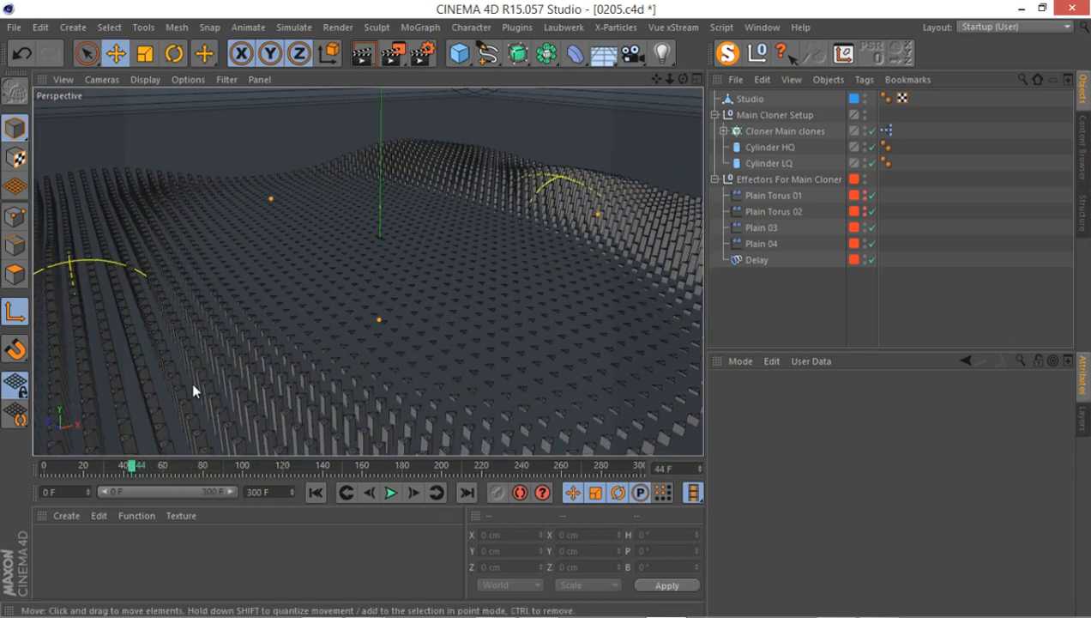
drag(376, 308, 310, 278)
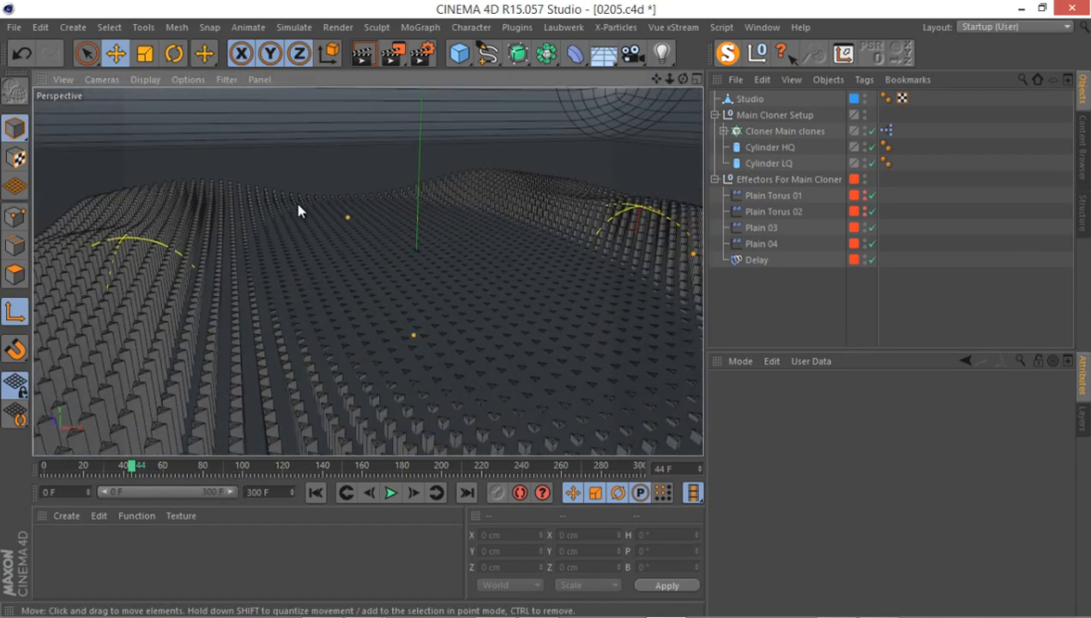
drag(314, 266, 359, 277)
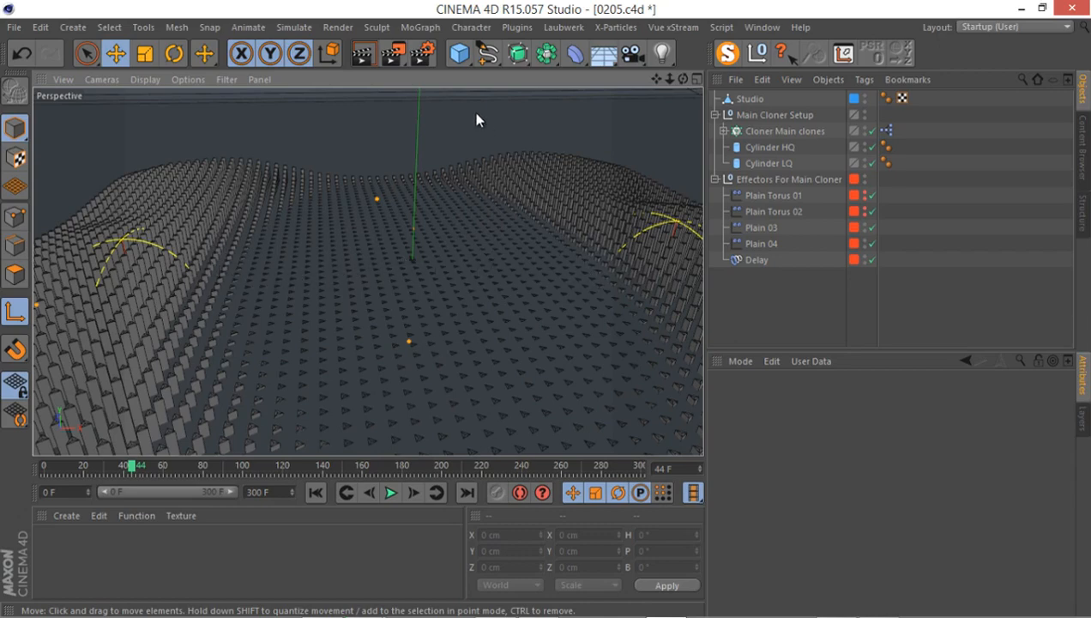
- Add a cube and set its size to 380 cm in X, 100 cm in Y and 110 cm in Z
click(459, 54)
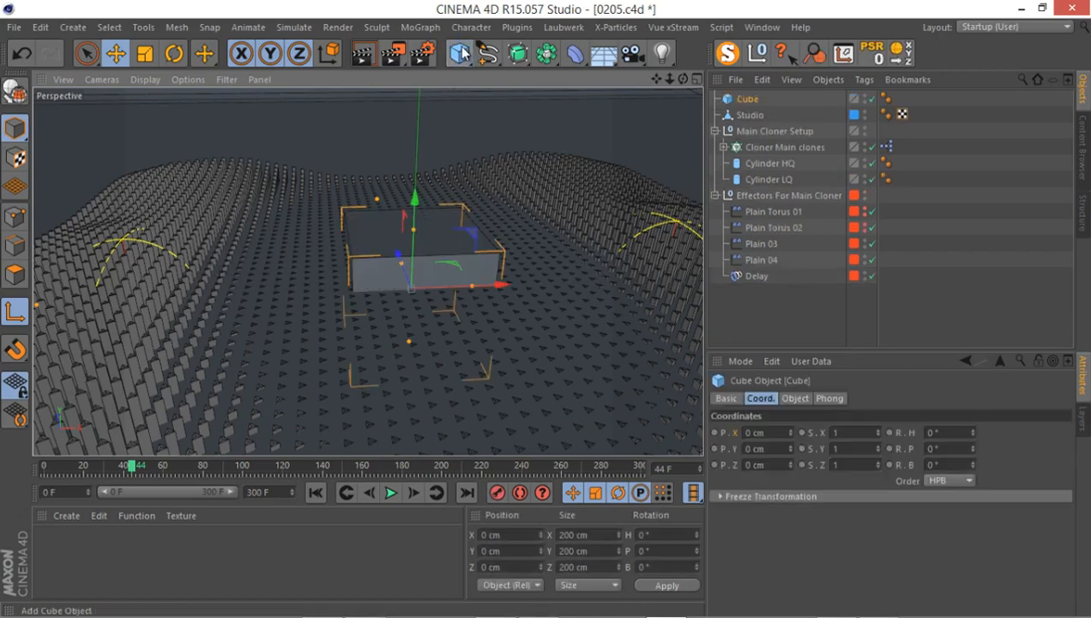
click(794, 398)
double_click(770, 432)
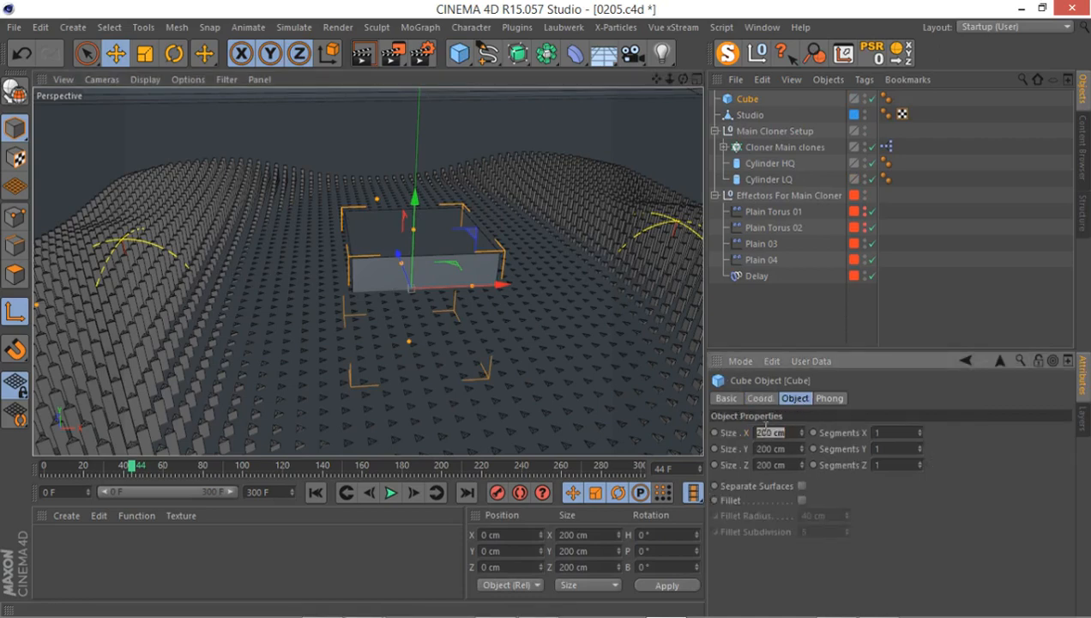
text(4)
text(80)
key(Tab)
text(100)
key(Tab)
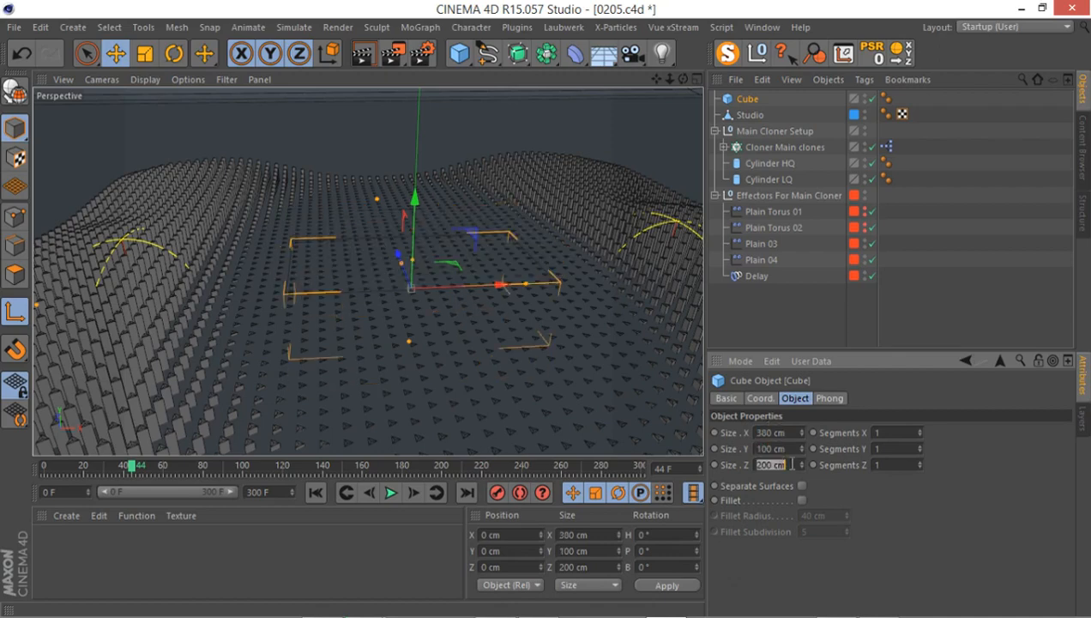
text(110)
key(Return)
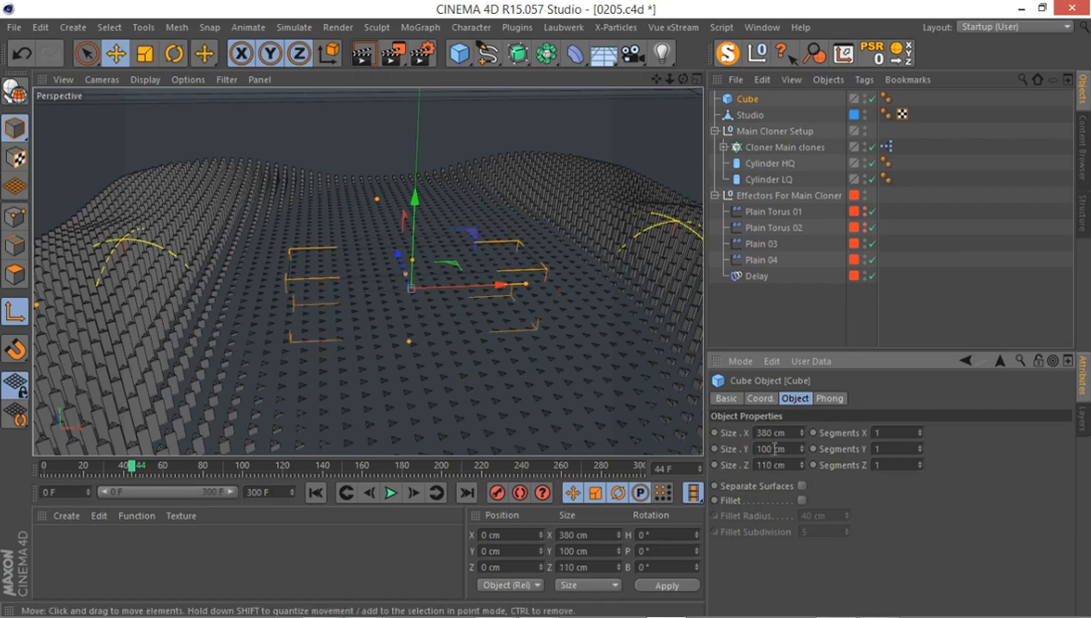
- Set the cube's Y position to 100 cm and check its placement among the clones
click(760, 399)
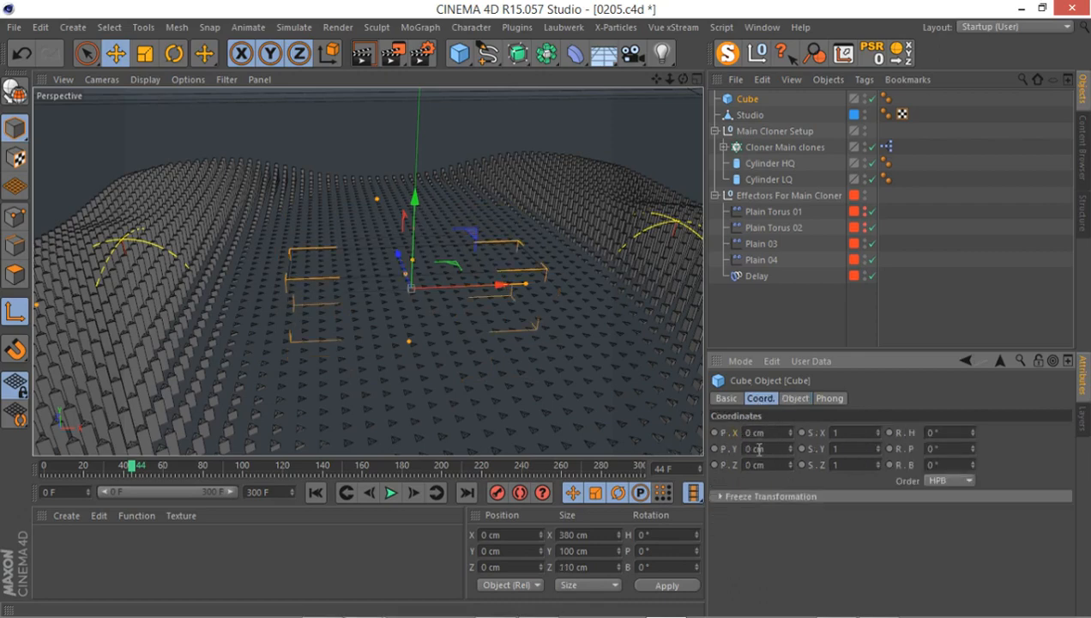
double_click(759, 448)
text(100)
key(Return)
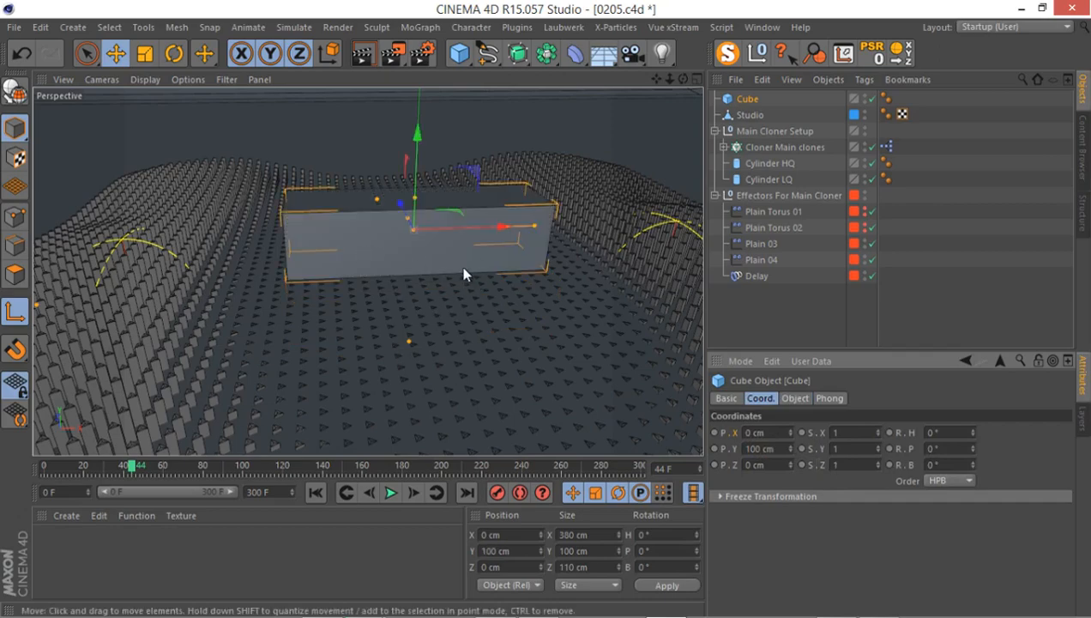
mouse_move(463, 273)
mouse_down()
mouse_move(392, 307)
mouse_move(392, 409)
mouse_move(508, 276)
mouse_move(405, 273)
mouse_move(450, 307)
mouse_move(438, 275)
mouse_move(479, 272)
mouse_move(363, 332)
mouse_move(426, 333)
mouse_move(285, 305)
mouse_move(358, 302)
mouse_move(343, 239)
mouse_move(221, 245)
mouse_move(192, 205)
mouse_move(244, 249)
mouse_move(215, 326)
mouse_move(134, 285)
mouse_move(241, 295)
mouse_move(307, 388)
mouse_move(343, 328)
mouse_move(395, 334)
mouse_move(271, 302)
mouse_move(300, 342)
mouse_move(307, 296)
mouse_move(346, 283)
mouse_up()
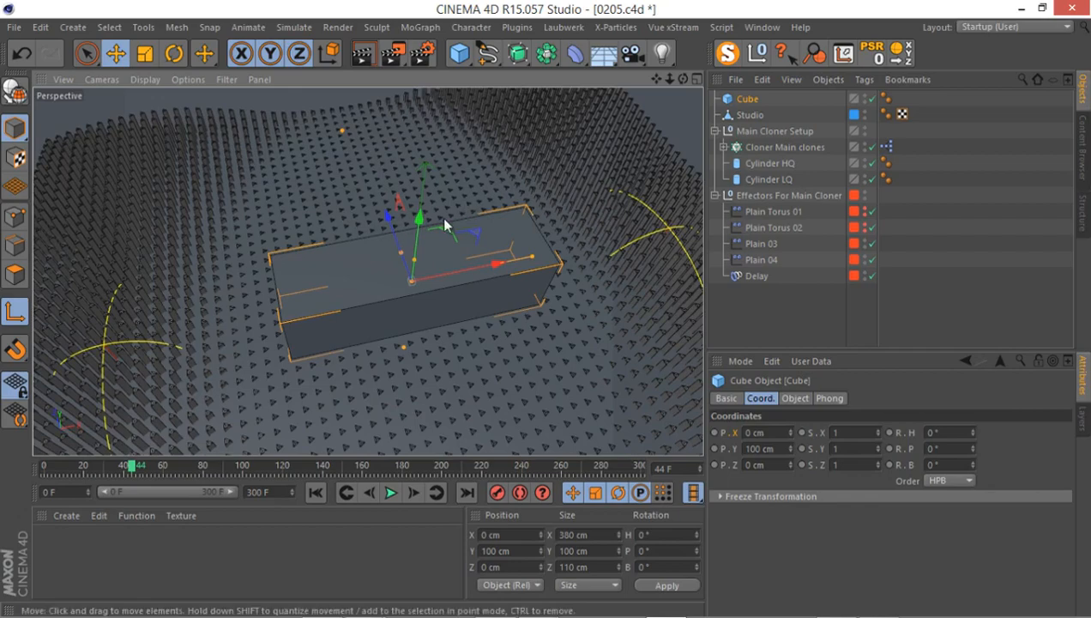
mouse_move(444, 225)
mouse_down()
mouse_move(340, 257)
mouse_move(379, 249)
mouse_move(319, 321)
mouse_move(327, 285)
mouse_move(316, 339)
mouse_up()
mouse_move(356, 271)
mouse_down()
mouse_move(332, 303)
mouse_move(316, 295)
mouse_move(399, 260)
mouse_up()
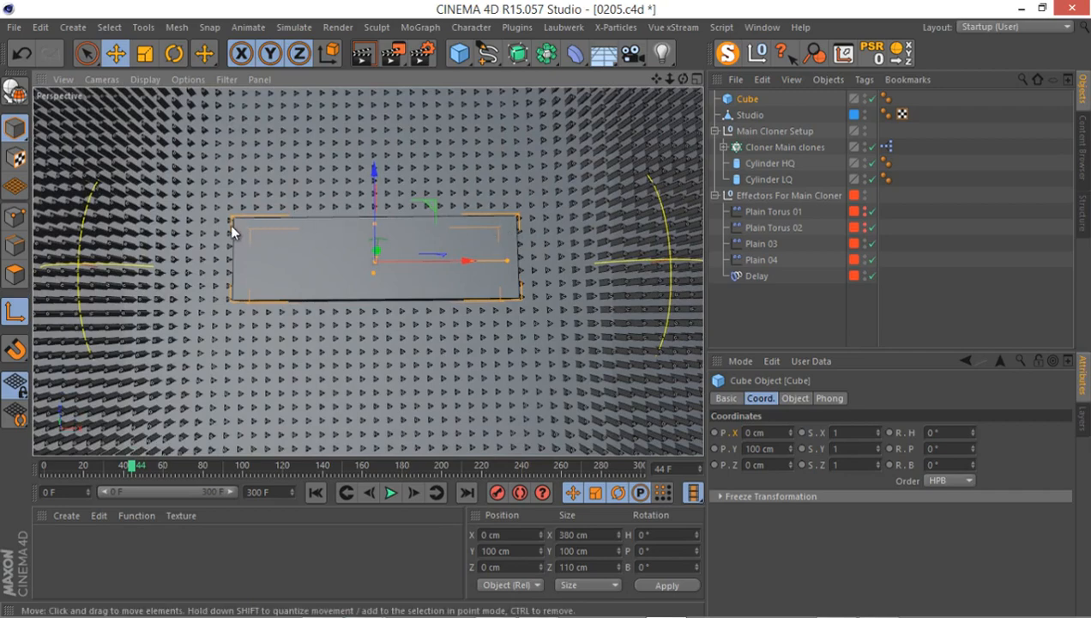
mouse_move(256, 306)
mouse_down()
mouse_move(360, 178)
mouse_move(312, 185)
mouse_move(303, 299)
mouse_move(316, 262)
mouse_move(310, 280)
mouse_up()
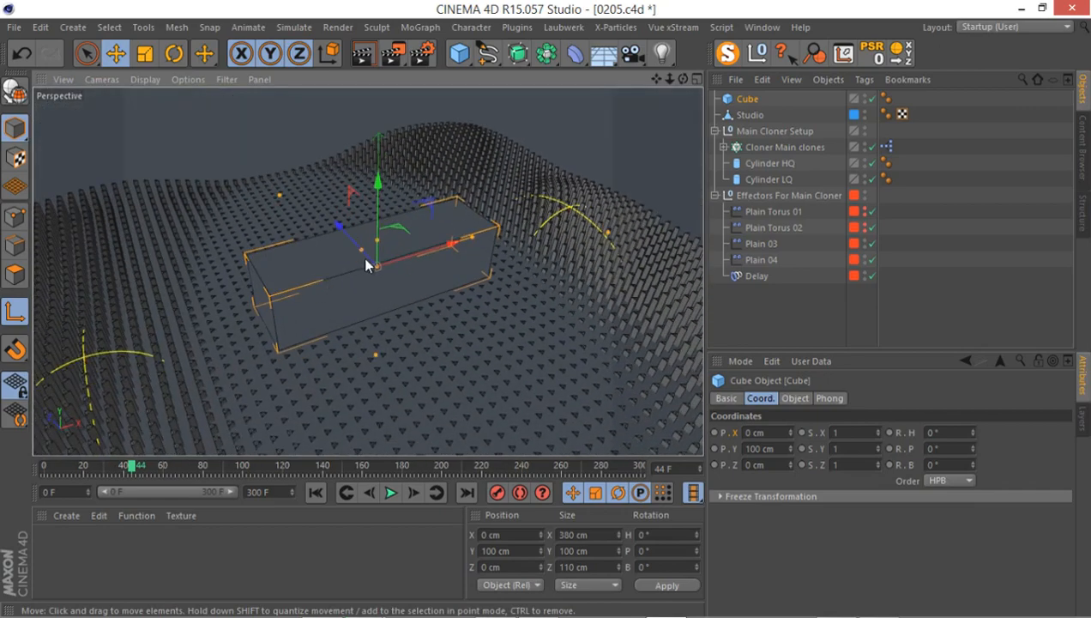
double_click(779, 99)
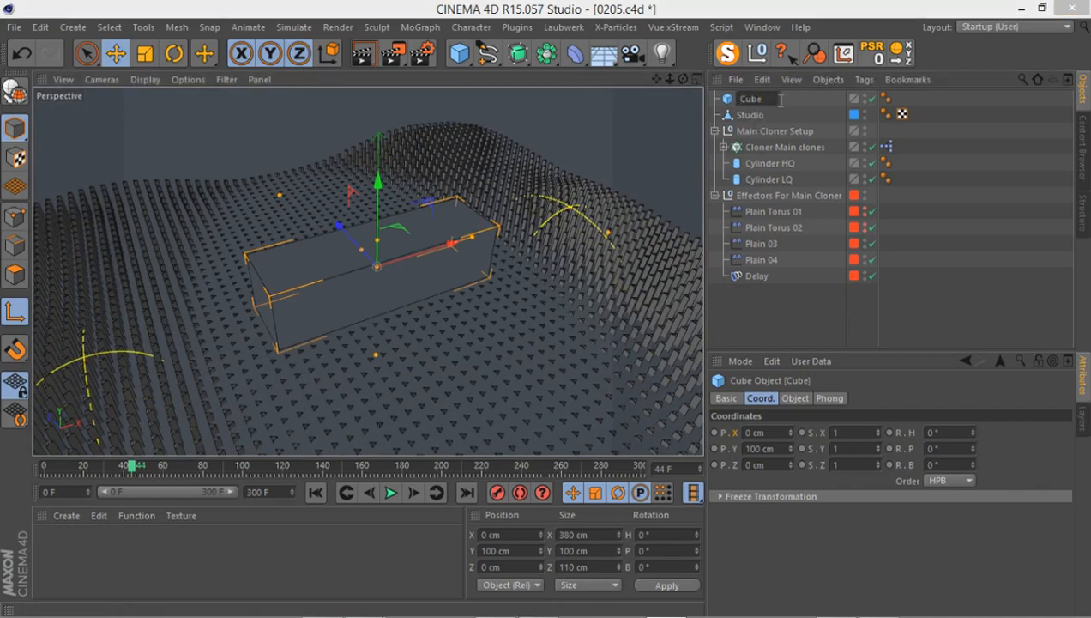
text(مکعب فهخد بخق ئشهد مخط)
key(Return)
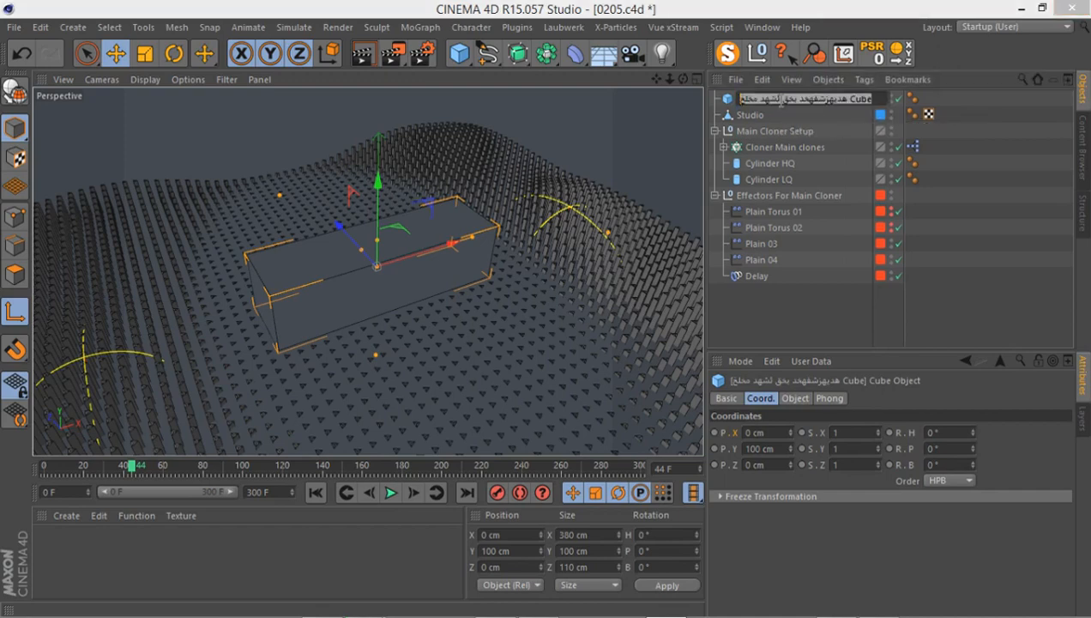
- Rename the cube as "Cube indication for main logo"
text(Cub)
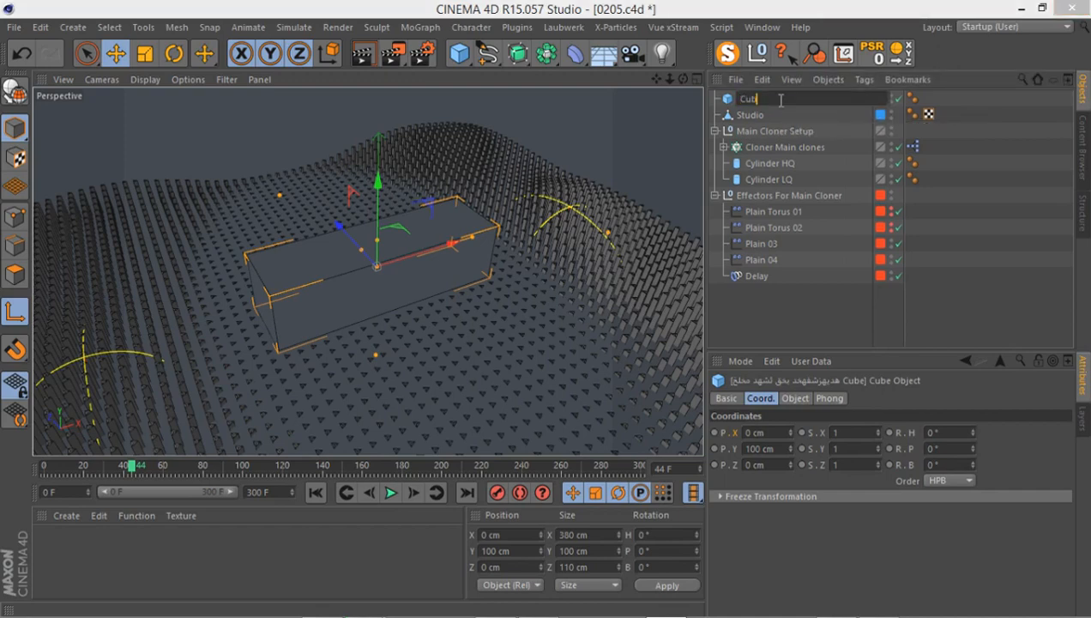
text(e ()
text(ndication)
text( for ma)
text(in logo)
key(Return)
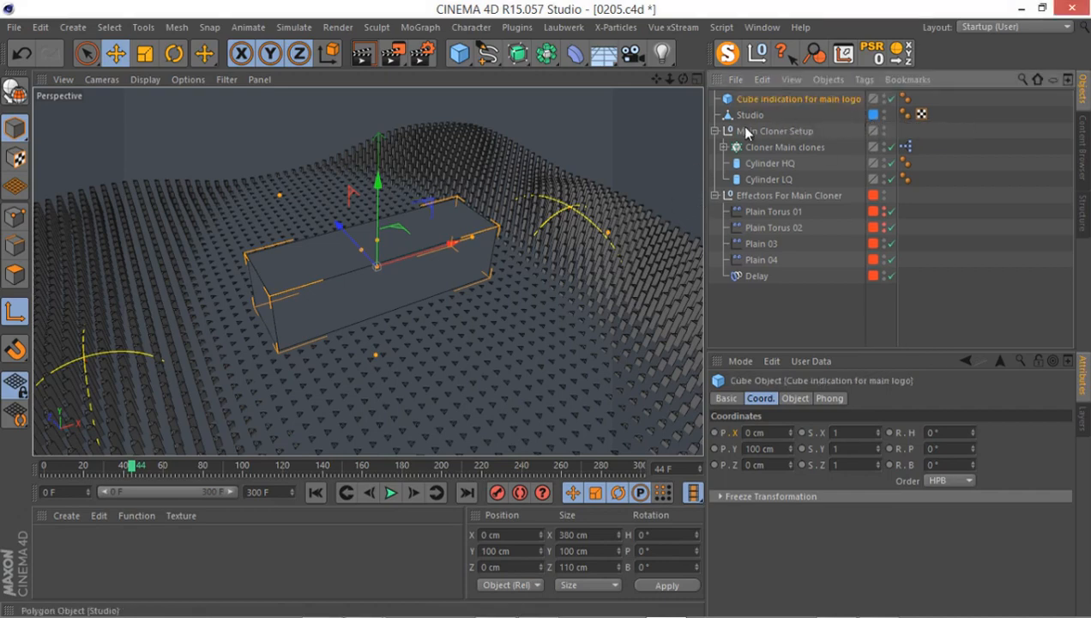
- Switch to After Effects and create a new composition named 01
drag(415, 291, 353, 288)
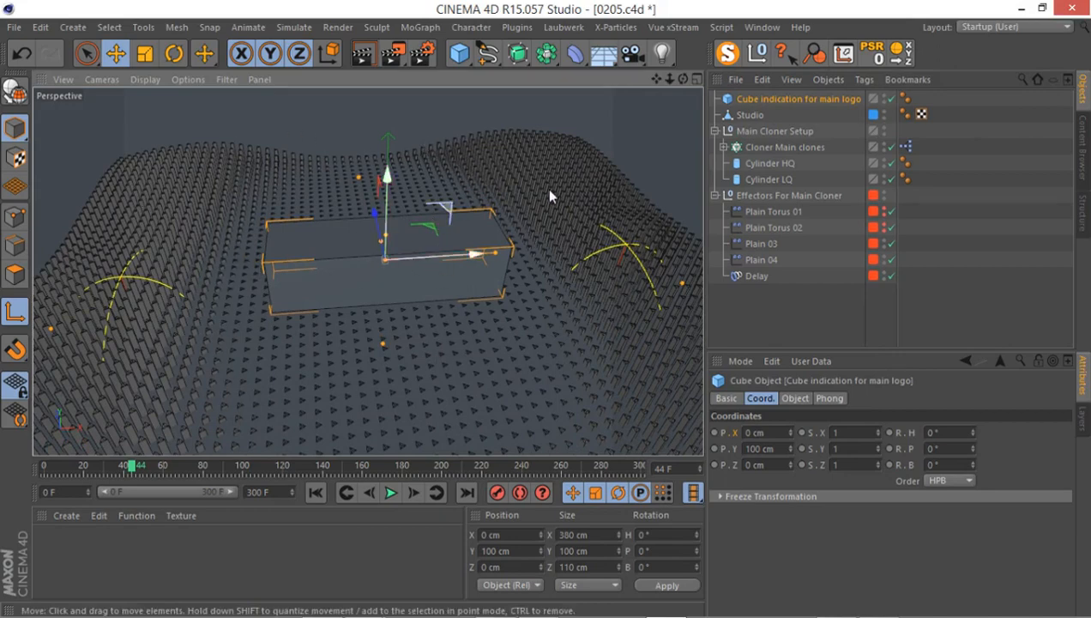
click(1016, 8)
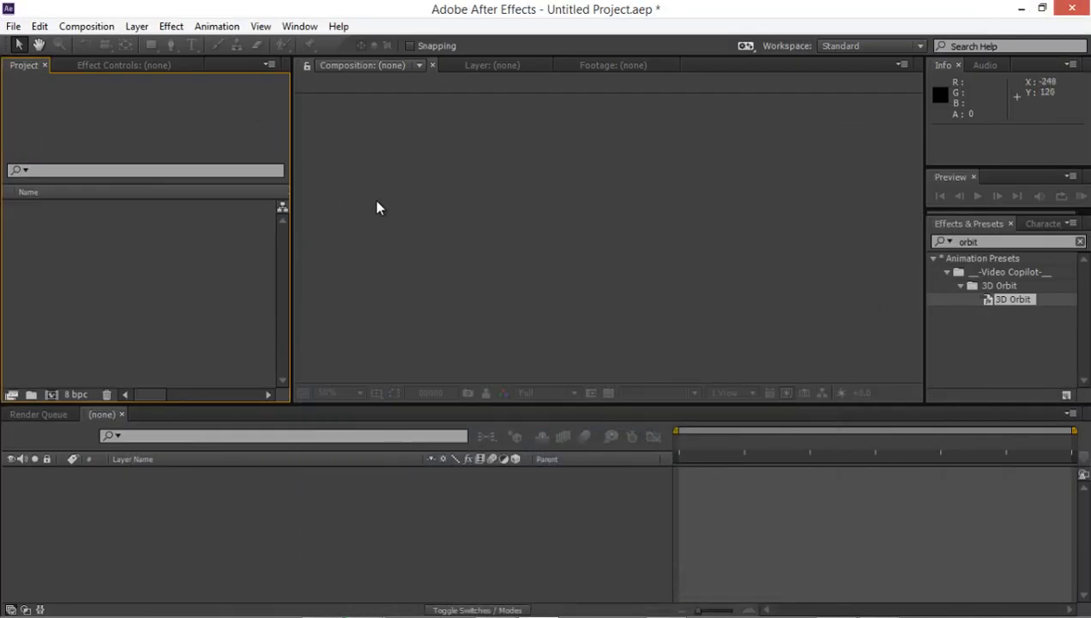
key(ctrl+n)
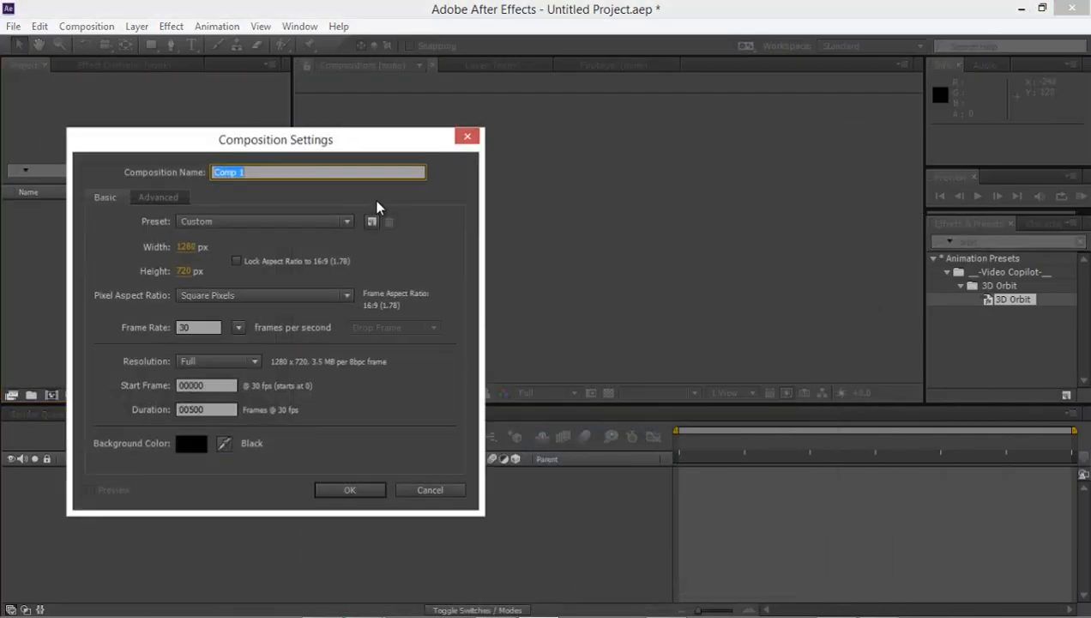
text(M)
text(01)
key(Return)
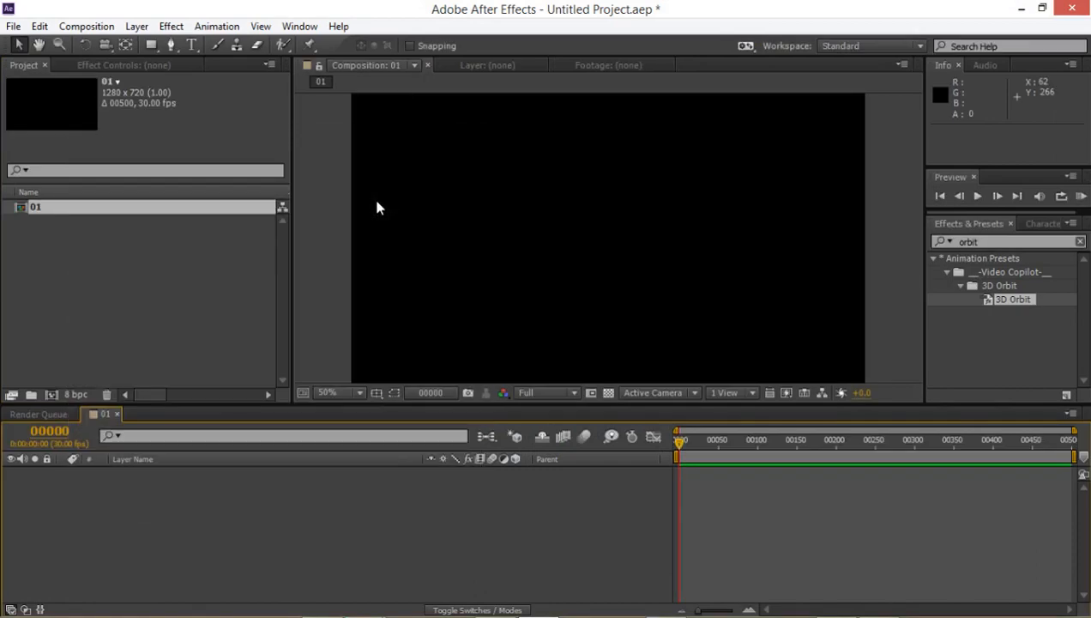
- Change the settings of composition 01 to a width of 1000 px and a height of 1000 px
click(89, 27)
click(104, 69)
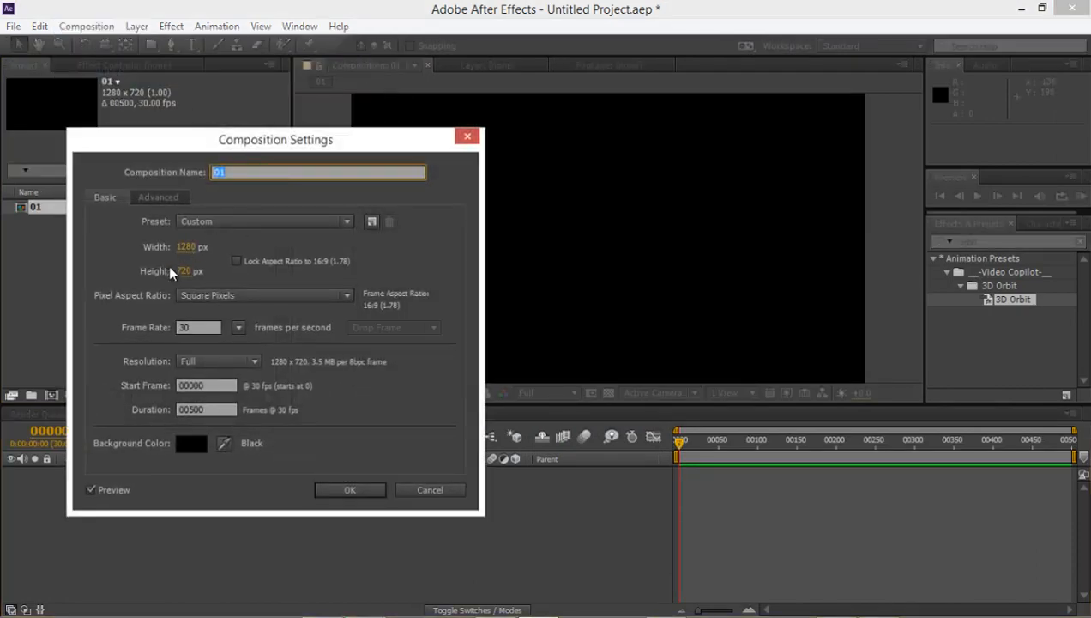
click(191, 247)
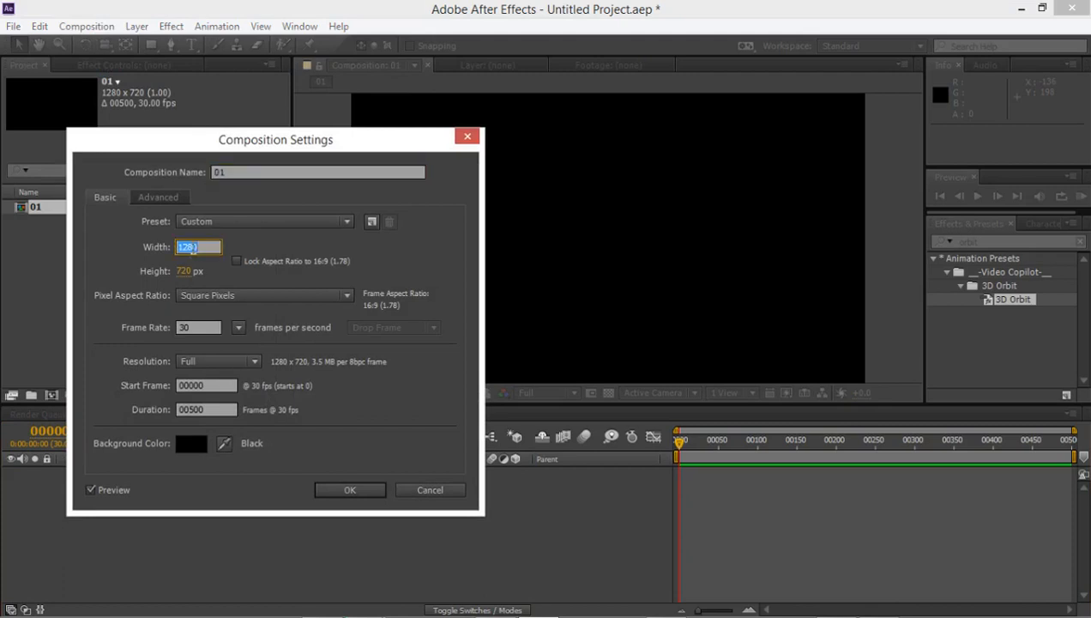
text(1000)
click(190, 271)
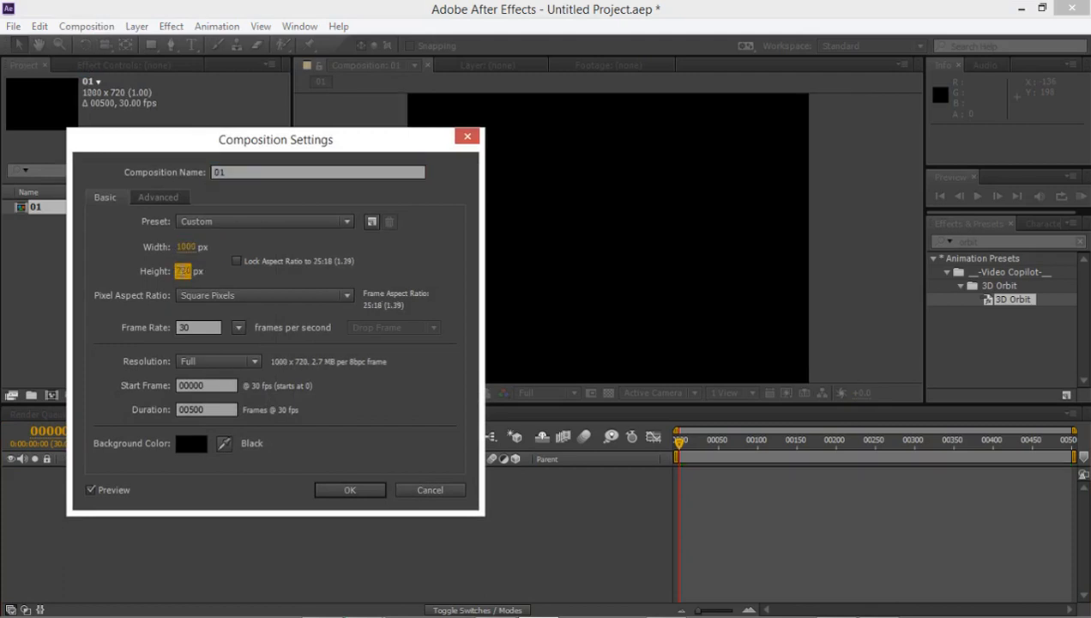
text(4000)
click(377, 287)
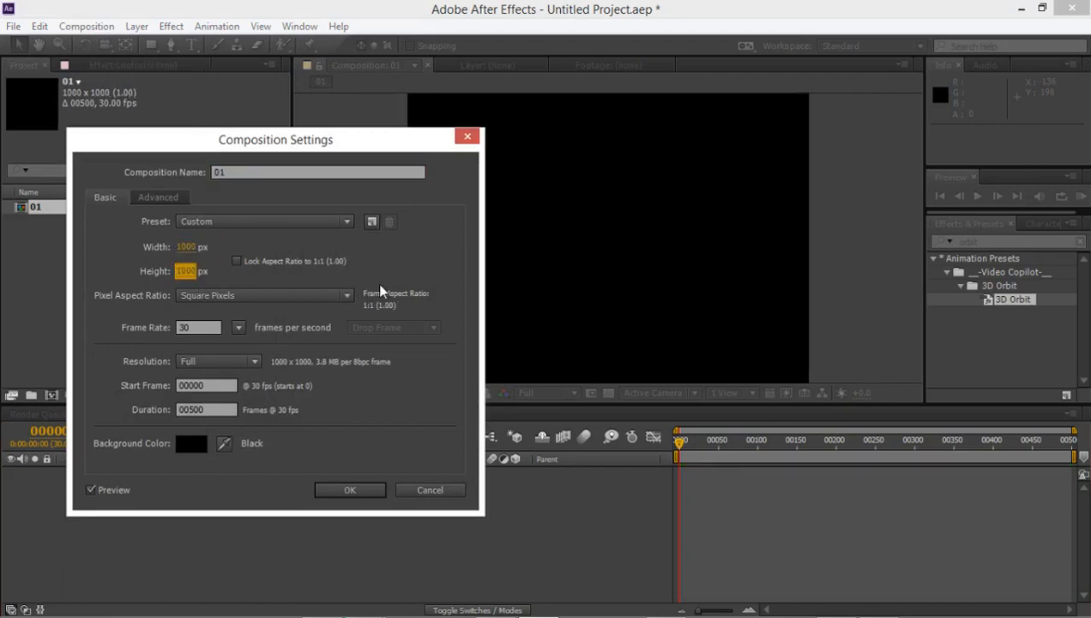
- Set the frame rate of composition 01 to 24 frames per second and its duration to 200 frames
click(187, 328)
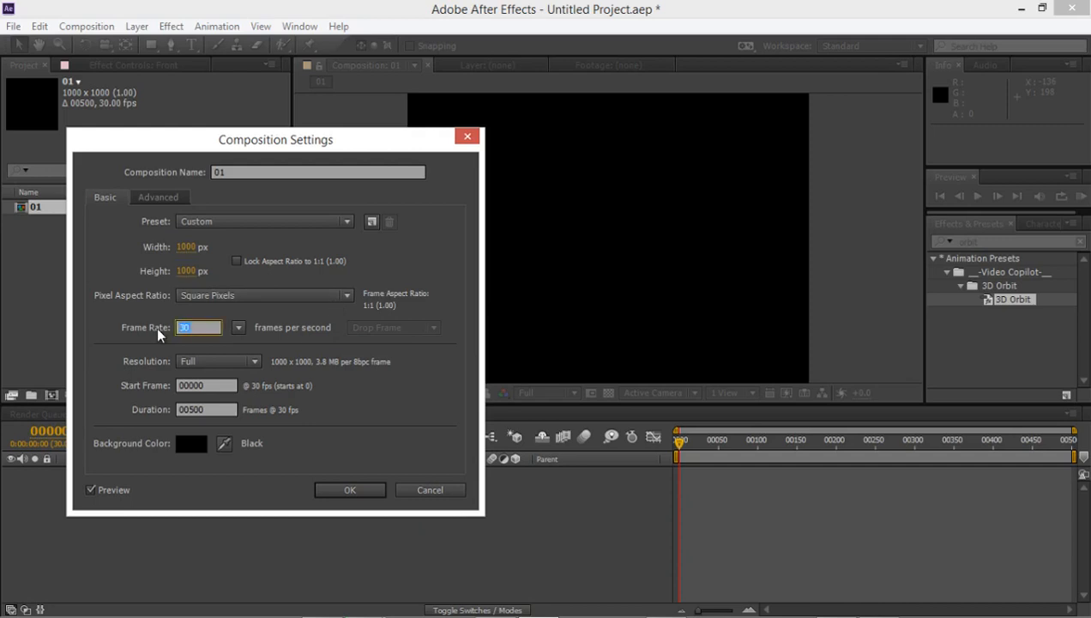
text(24)
drag(302, 141, 414, 139)
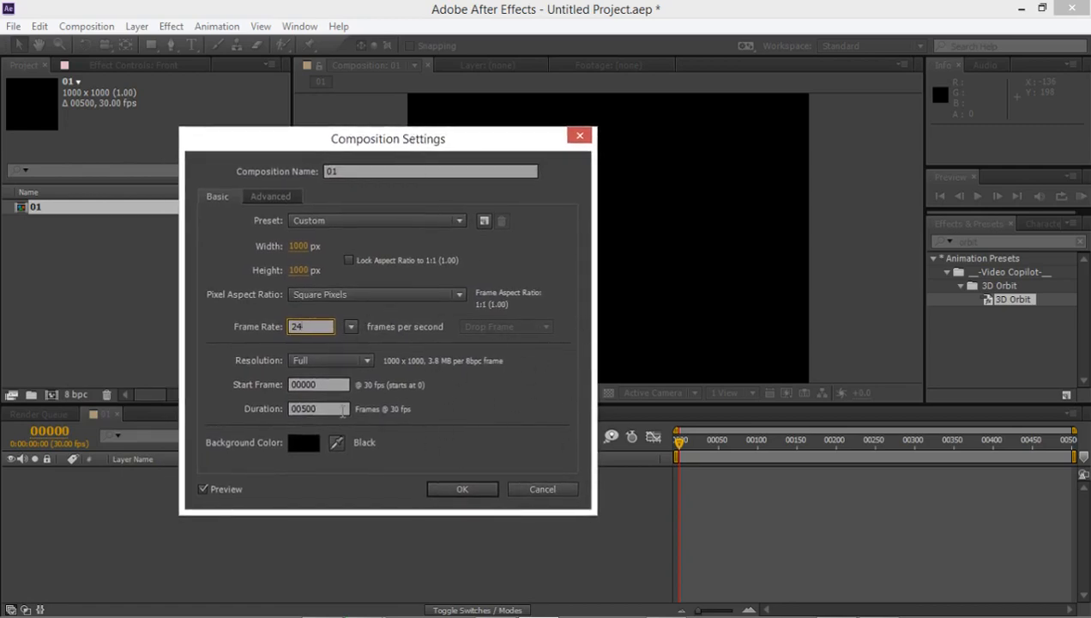
click(342, 409)
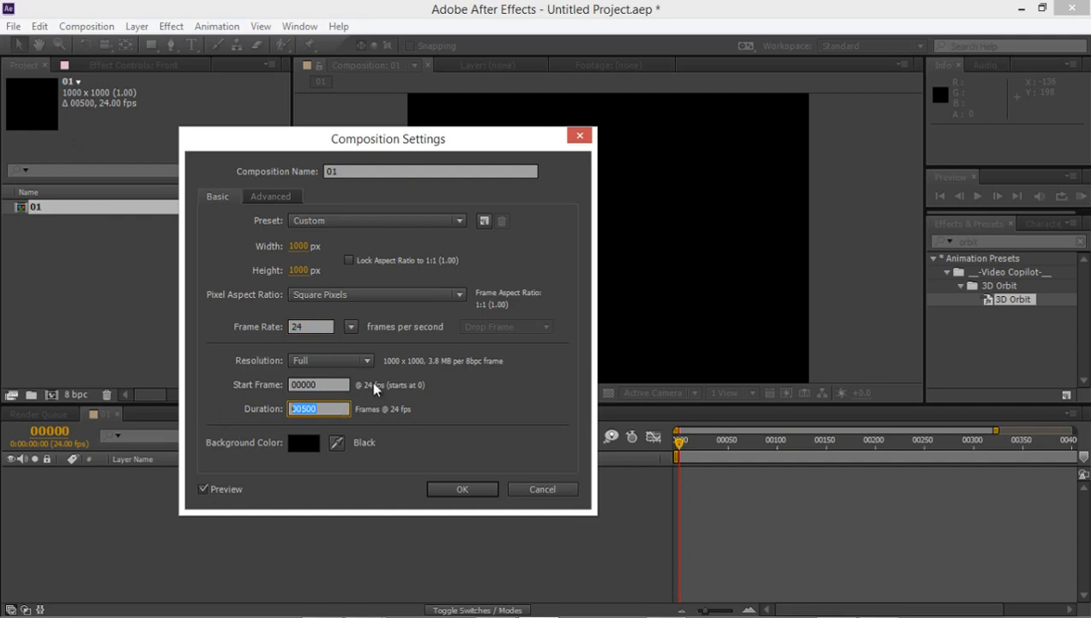
text(200)
click(447, 489)
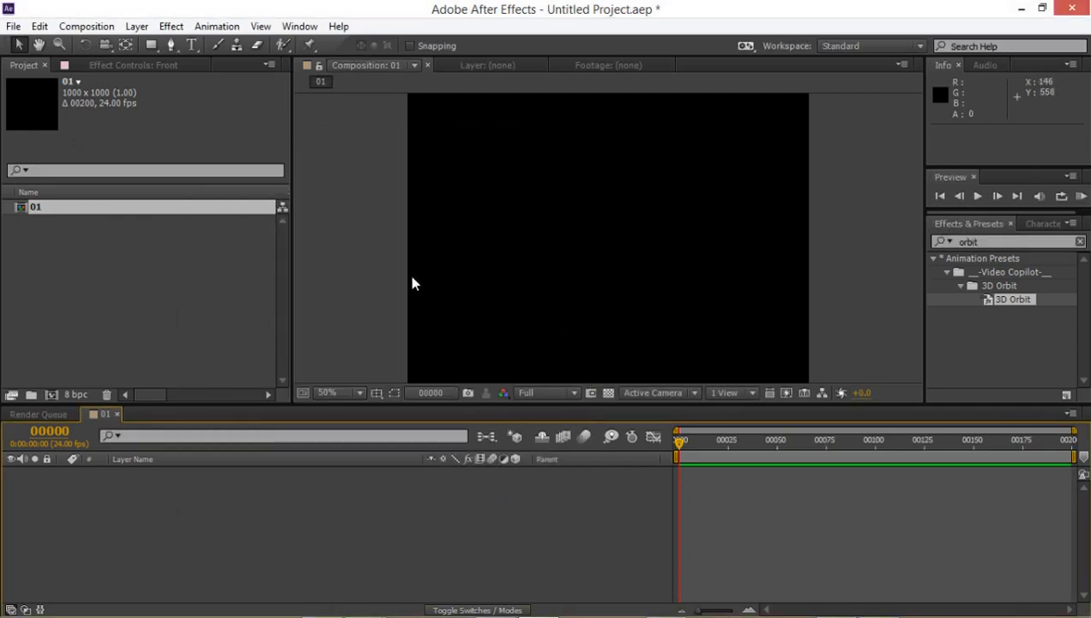
- Add a null object to composition 01 and turn it into a 3D layer
click(142, 27)
mouse_move(195, 25)
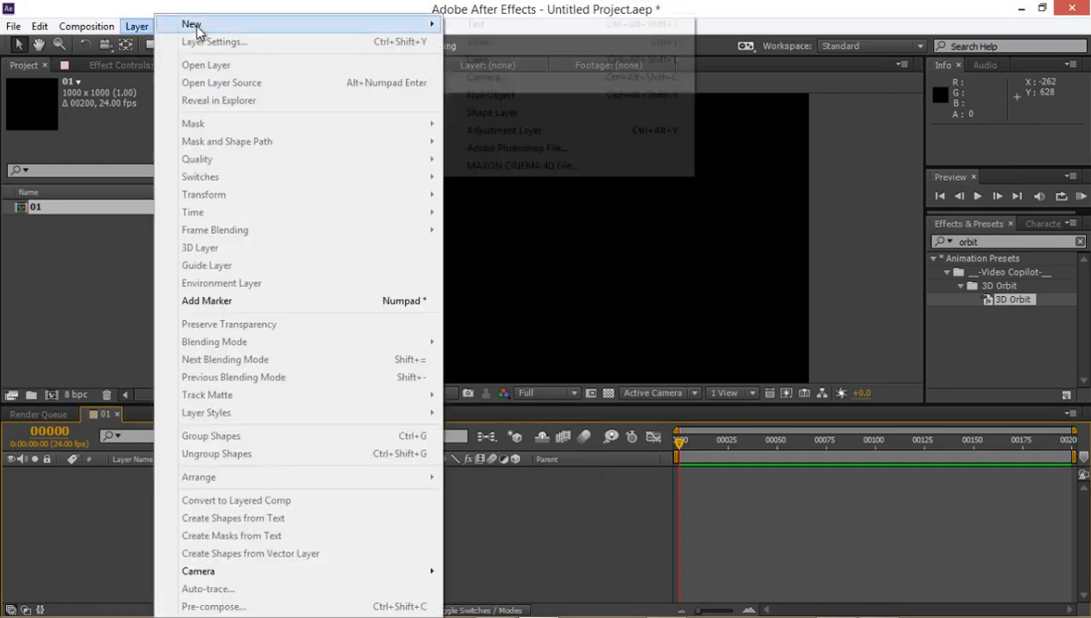
click(525, 96)
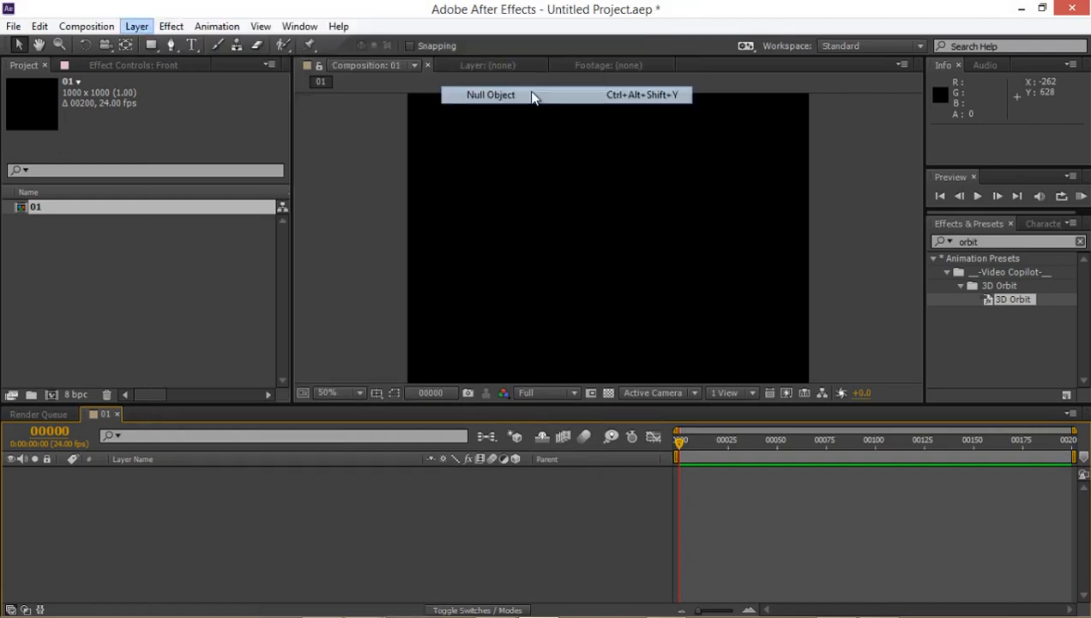
click(193, 475)
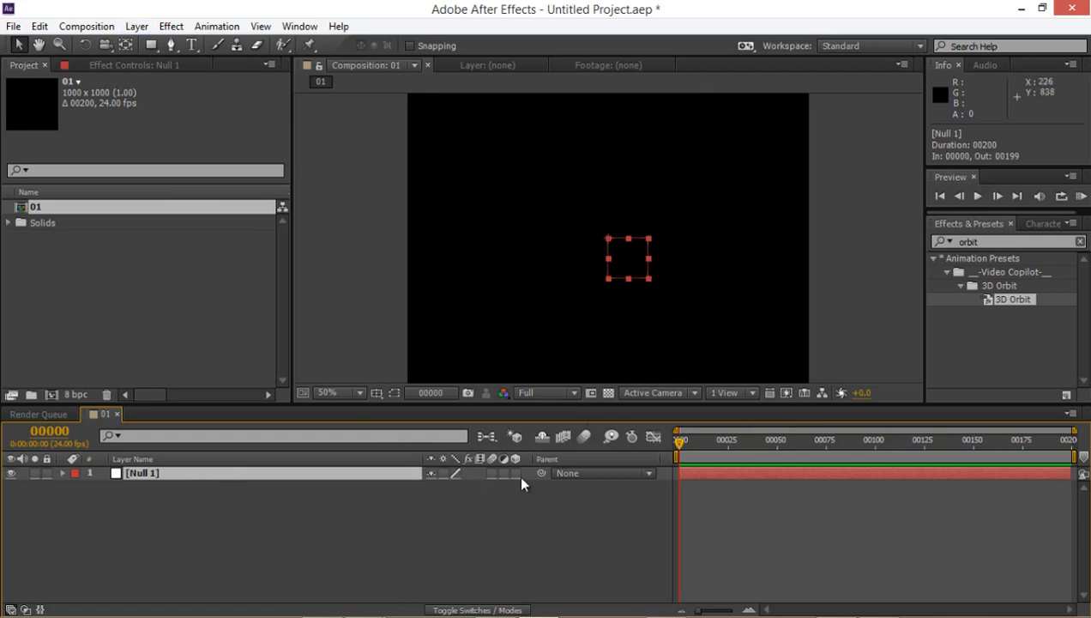
click(516, 473)
- Apply the 3D Orbit animation preset to the null layer and preview its orbit over the first frames
click(203, 474)
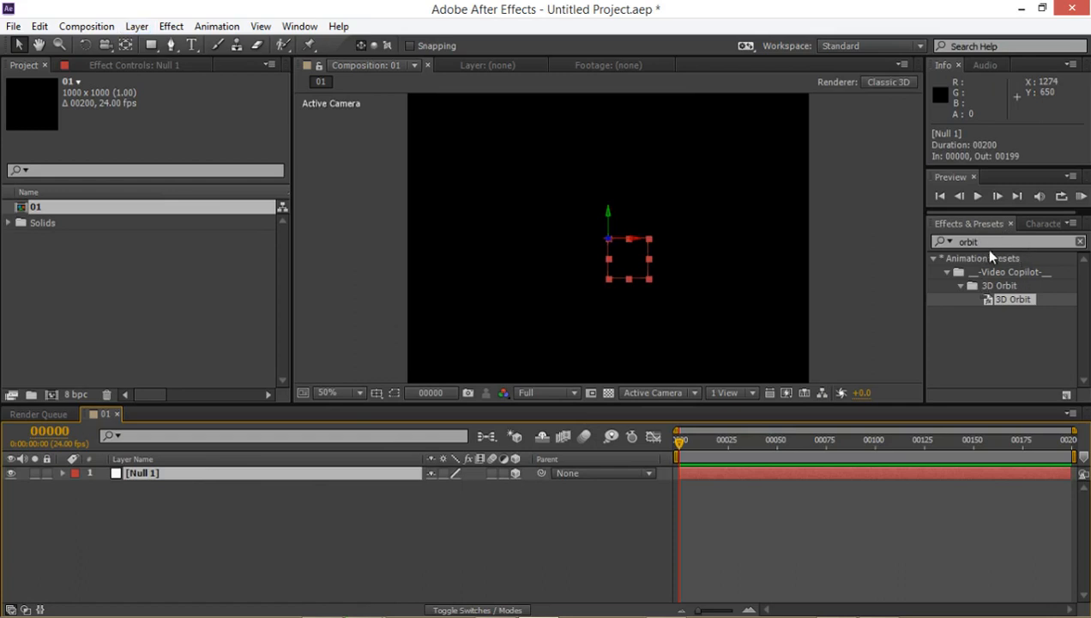
click(1009, 301)
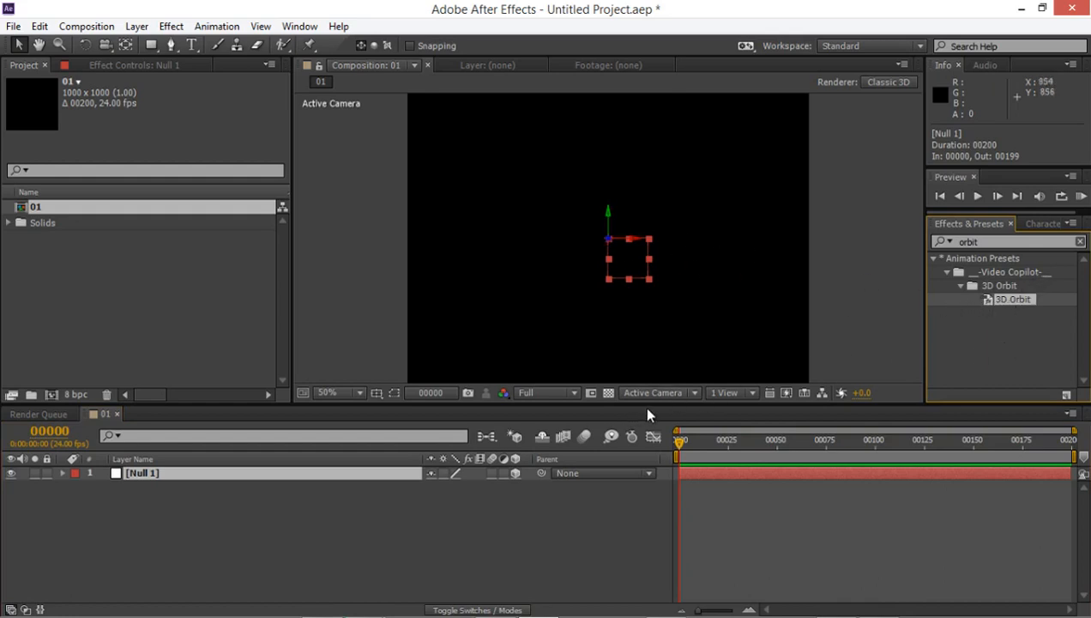
drag(670, 404, 671, 423)
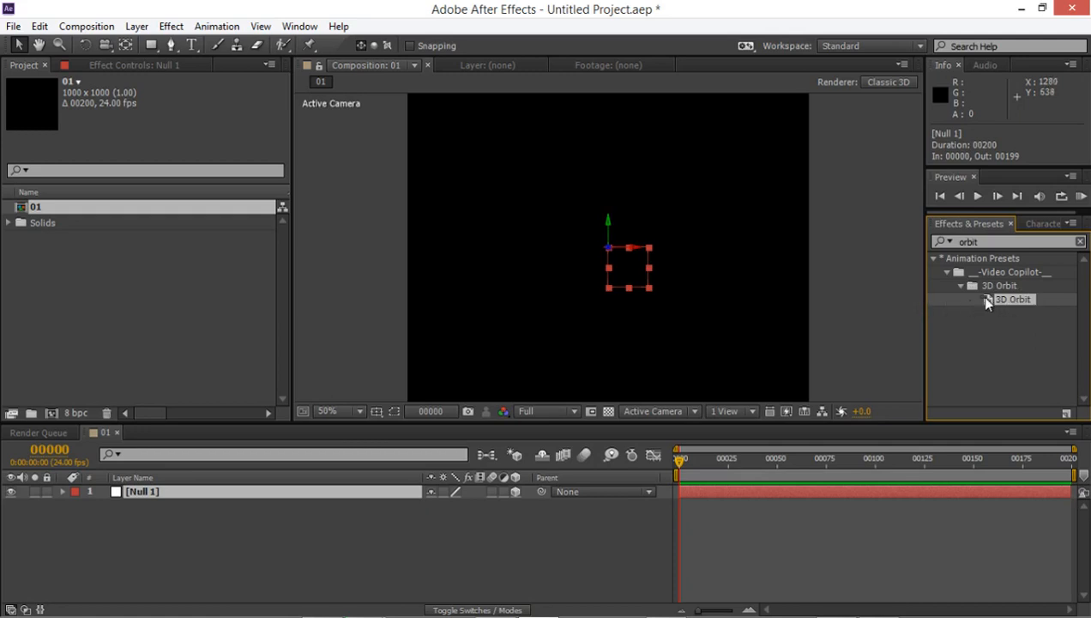
drag(986, 299, 129, 484)
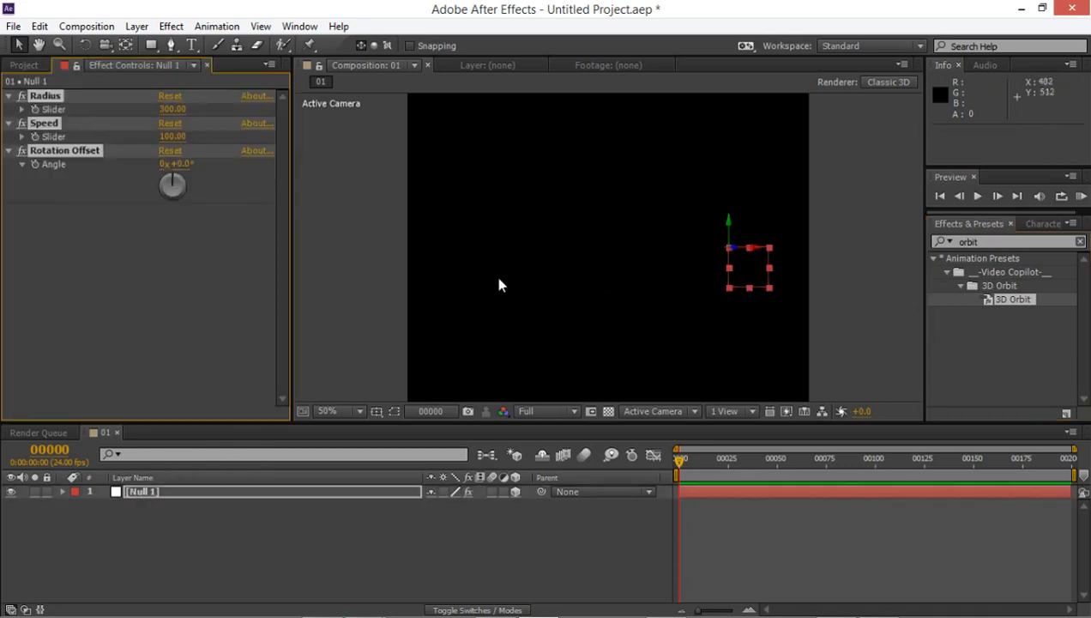
mouse_move(680, 458)
mouse_down()
mouse_move(943, 458)
mouse_move(689, 455)
mouse_up()
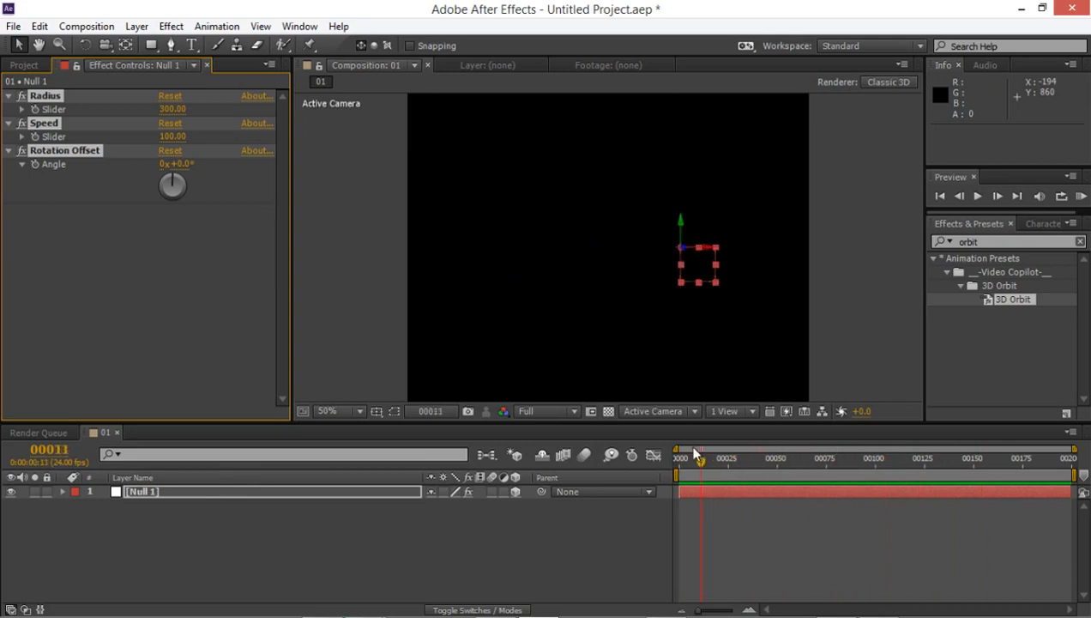
scroll(464, 289, down, 1)
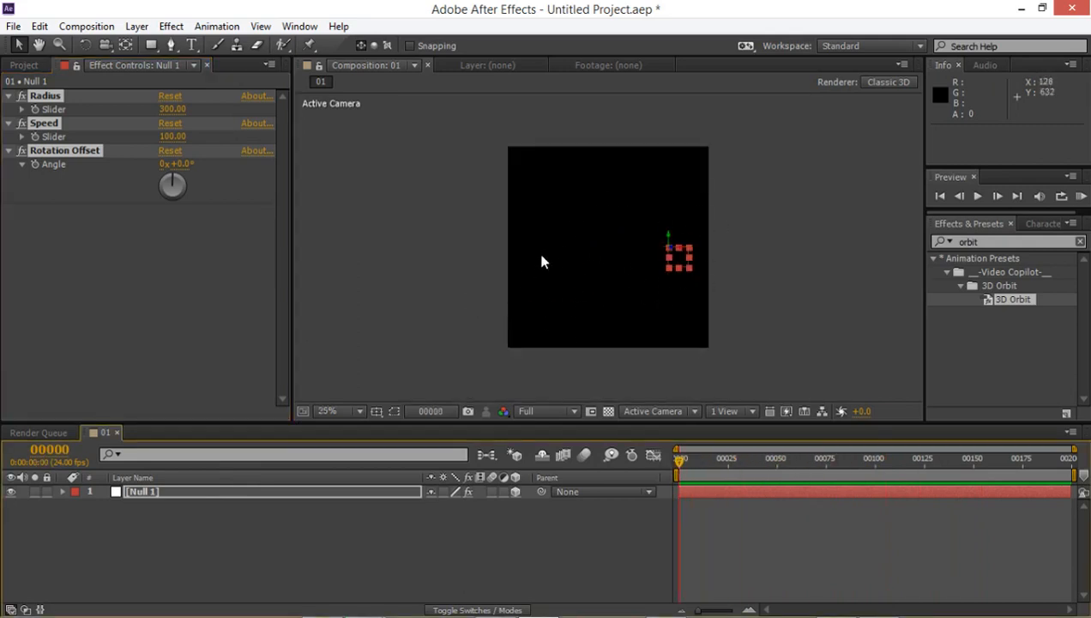
scroll(708, 285, up, 1)
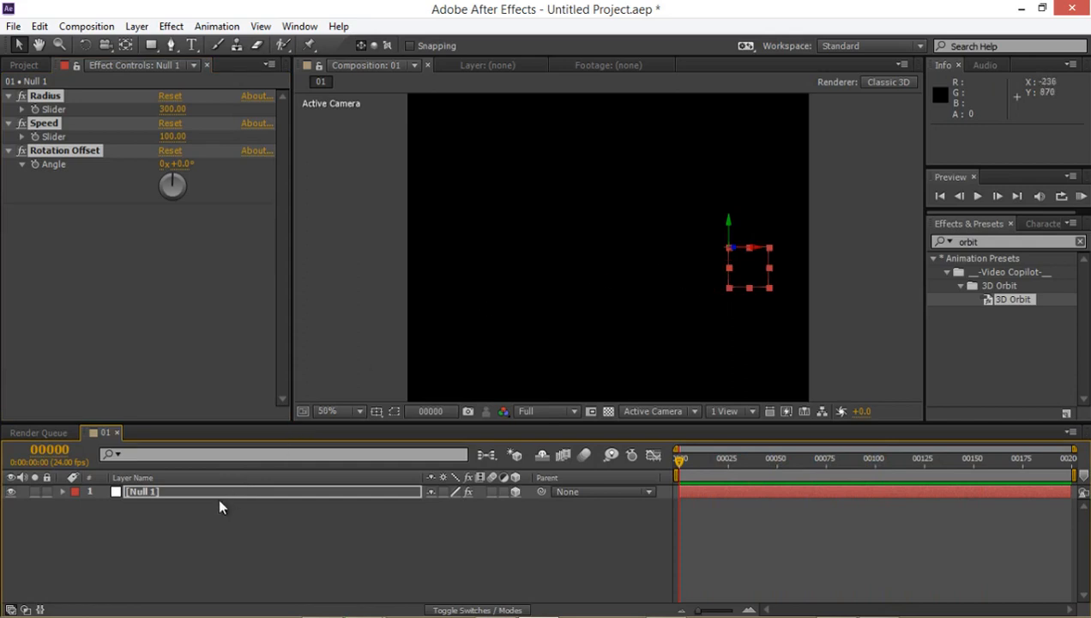
- Edit the null's position expression so its last line adds [x,z,0] to the center, and preview the motion along the timeline
click(246, 495)
key(e)
key(e)
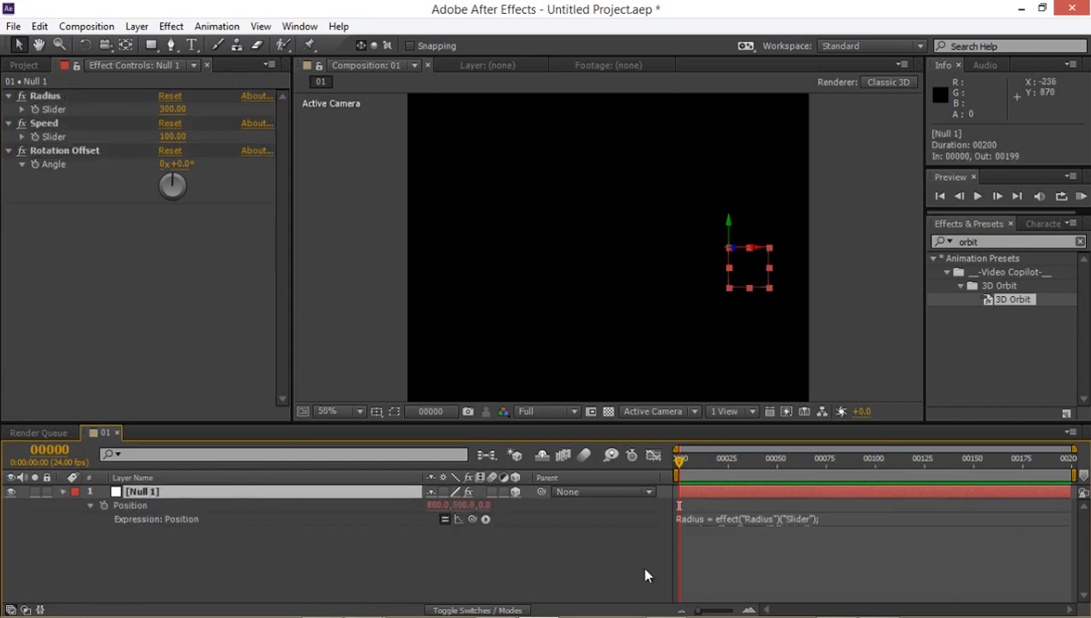
click(697, 532)
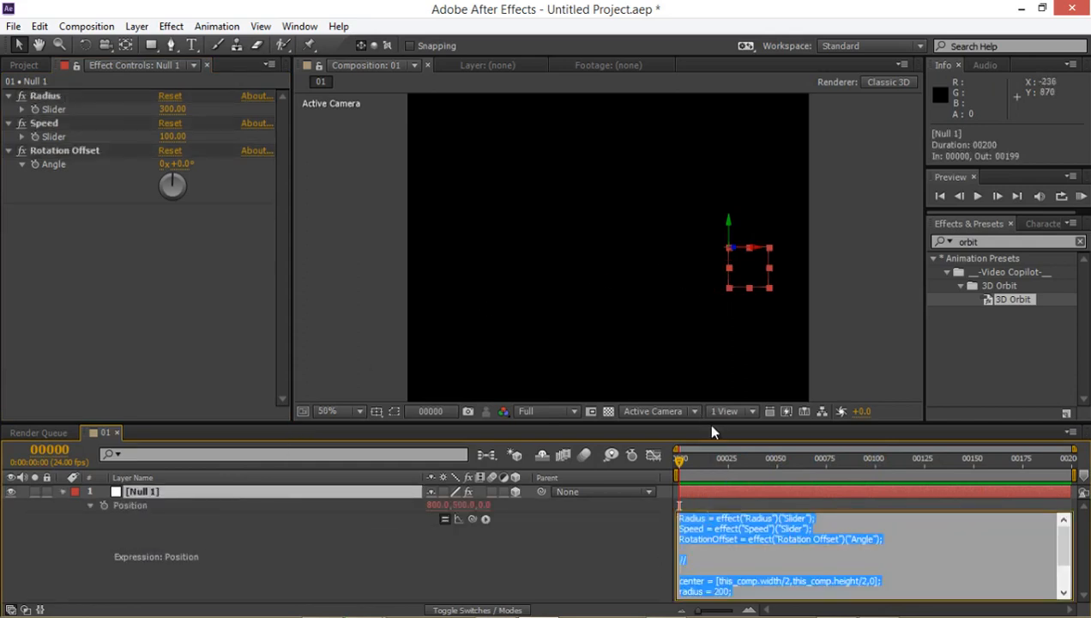
drag(712, 426, 736, 292)
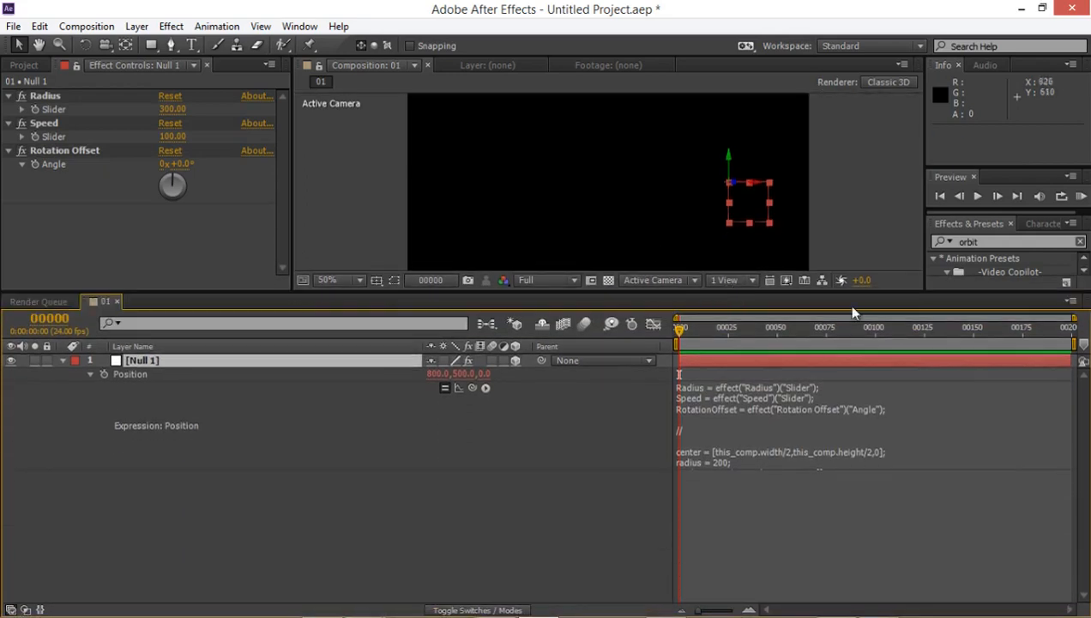
click(757, 437)
drag(754, 440, 745, 493)
click(735, 459)
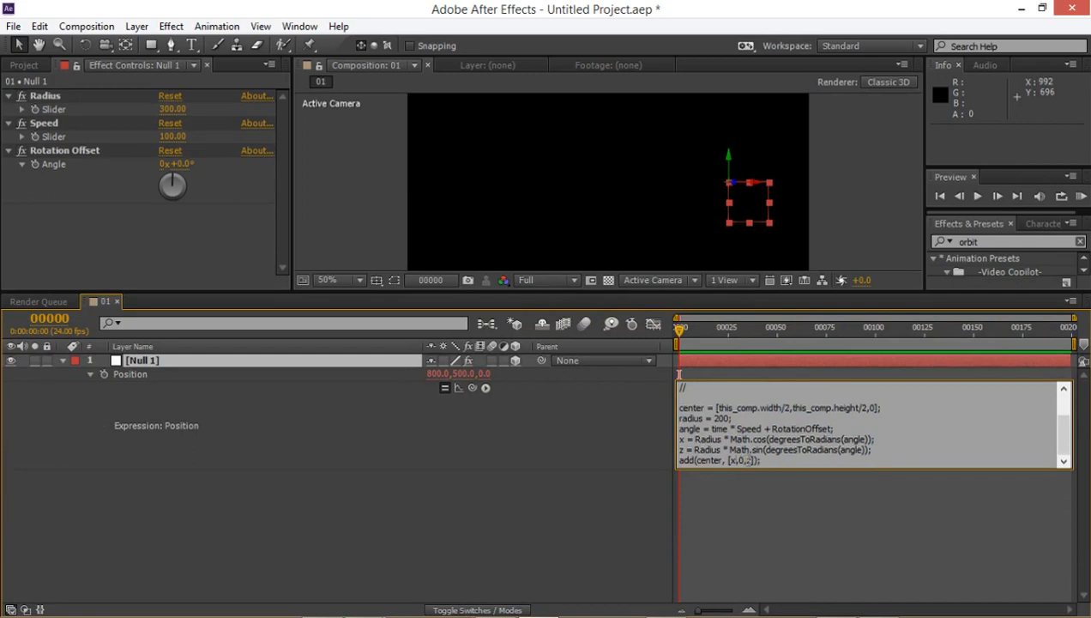
double_click(741, 459)
text(z)
click(740, 491)
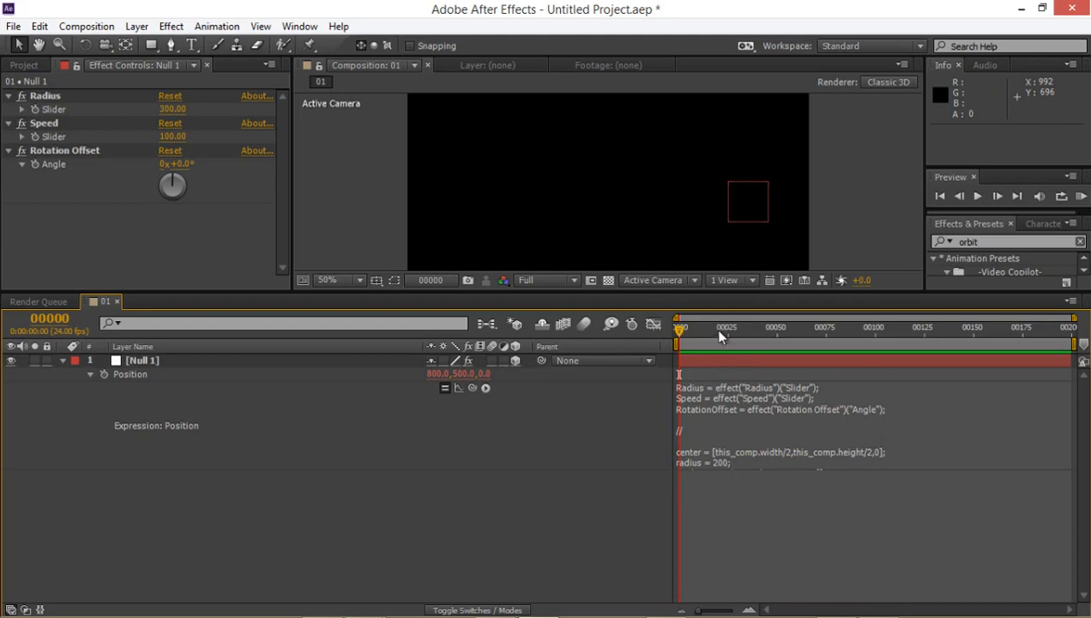
drag(719, 335, 833, 337)
scroll(679, 268, down, 1)
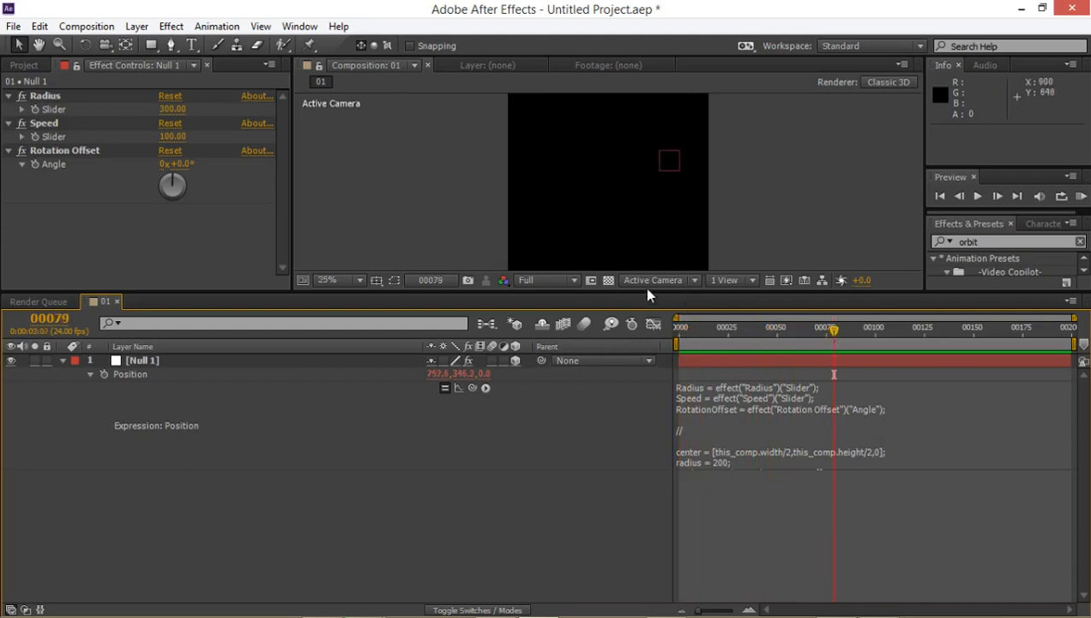
- Set the null's orbit Radius to 0 at frame 0 and start keyframing it there
drag(606, 292, 607, 418)
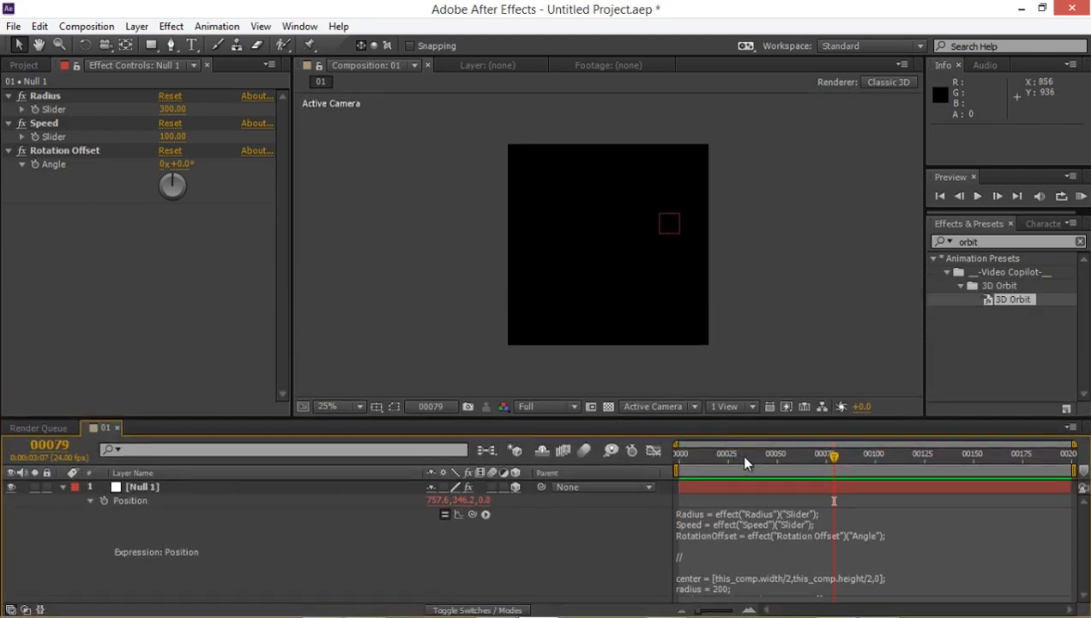
click(682, 451)
drag(687, 459, 440, 450)
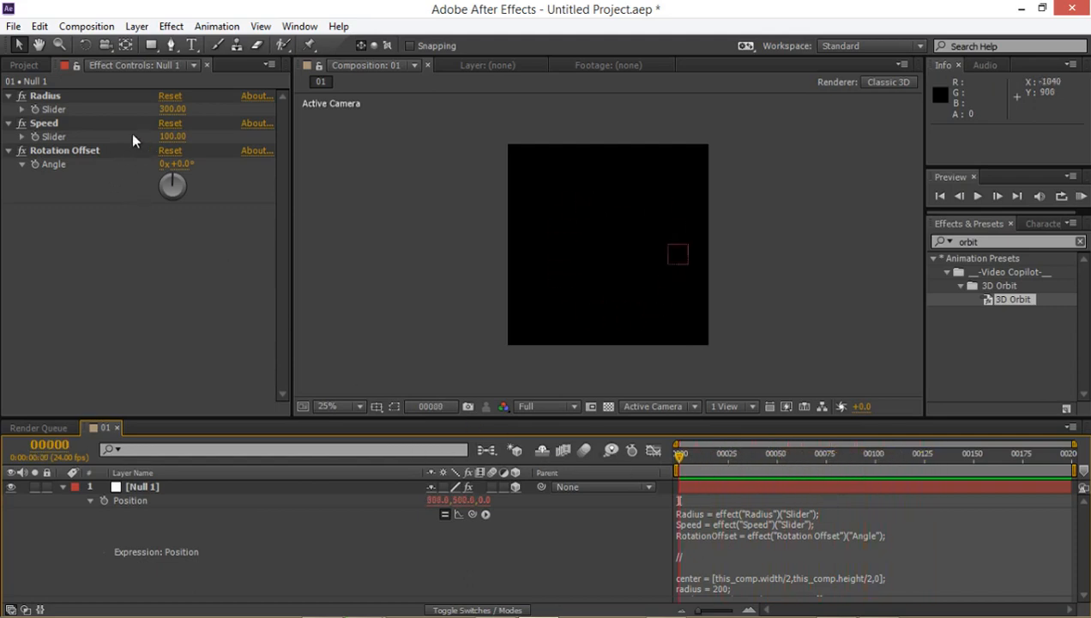
drag(172, 109, 34, 109)
click(171, 109)
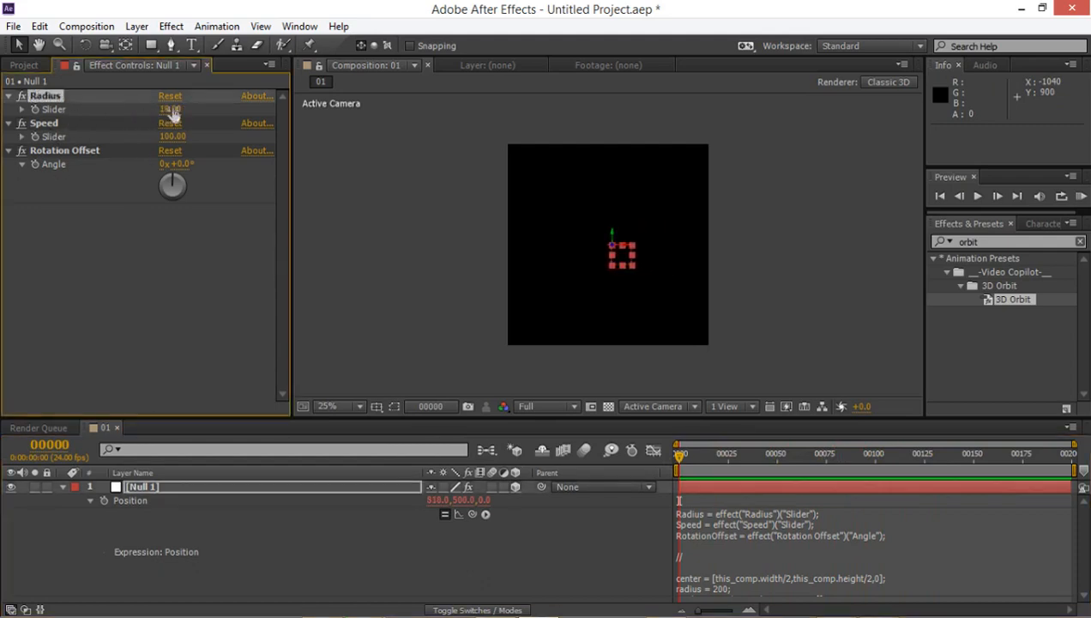
text(0)
click(147, 250)
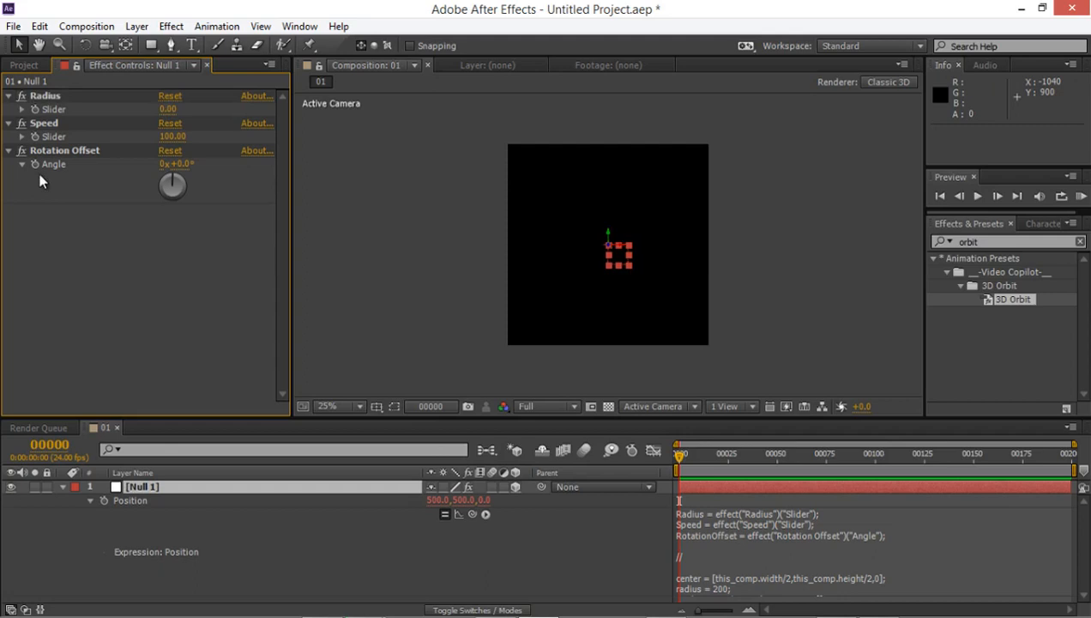
click(33, 106)
- Keyframe the null's orbit Radius at 487 on frame 199 and return to the first frame
drag(682, 472, 1071, 454)
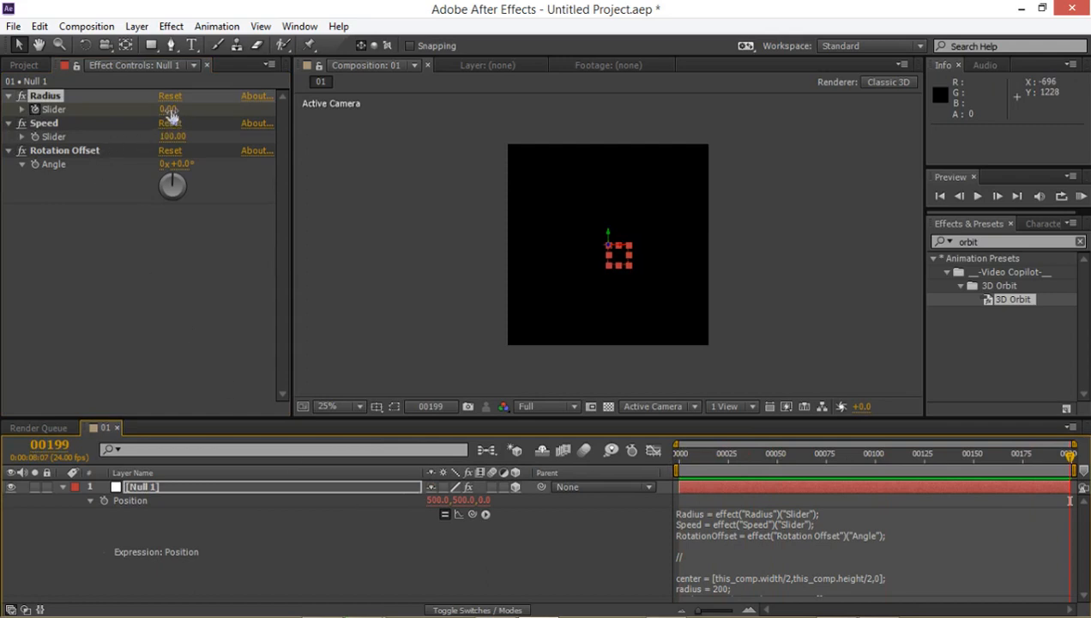
drag(170, 114, 583, 131)
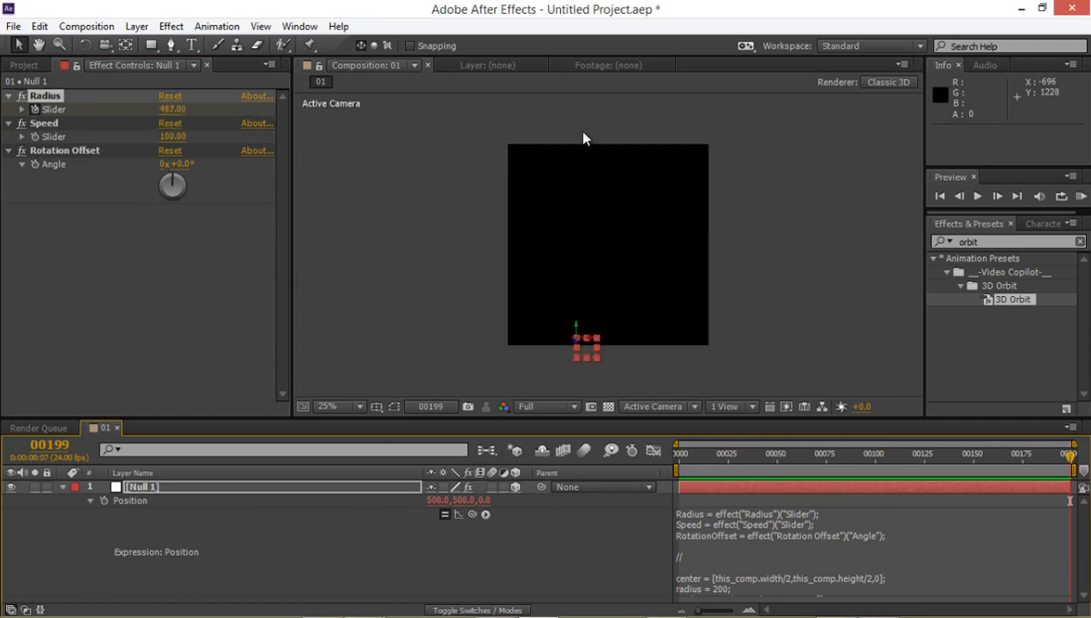
click(679, 455)
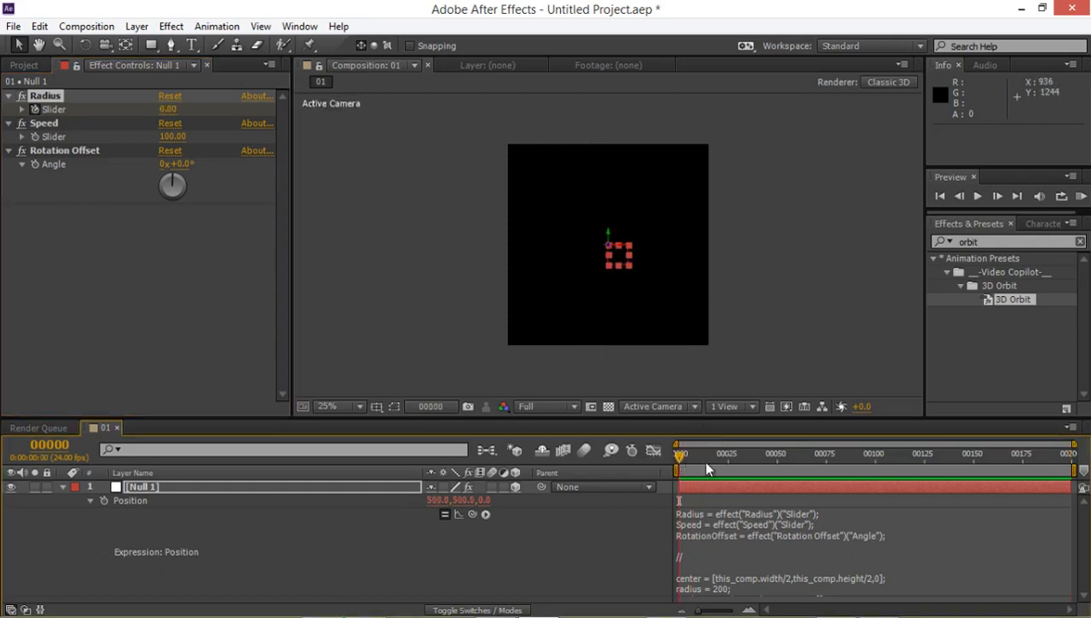
drag(680, 459, 296, 468)
- Create a new composition-sized black solid named Particular
key(ctrl+y)
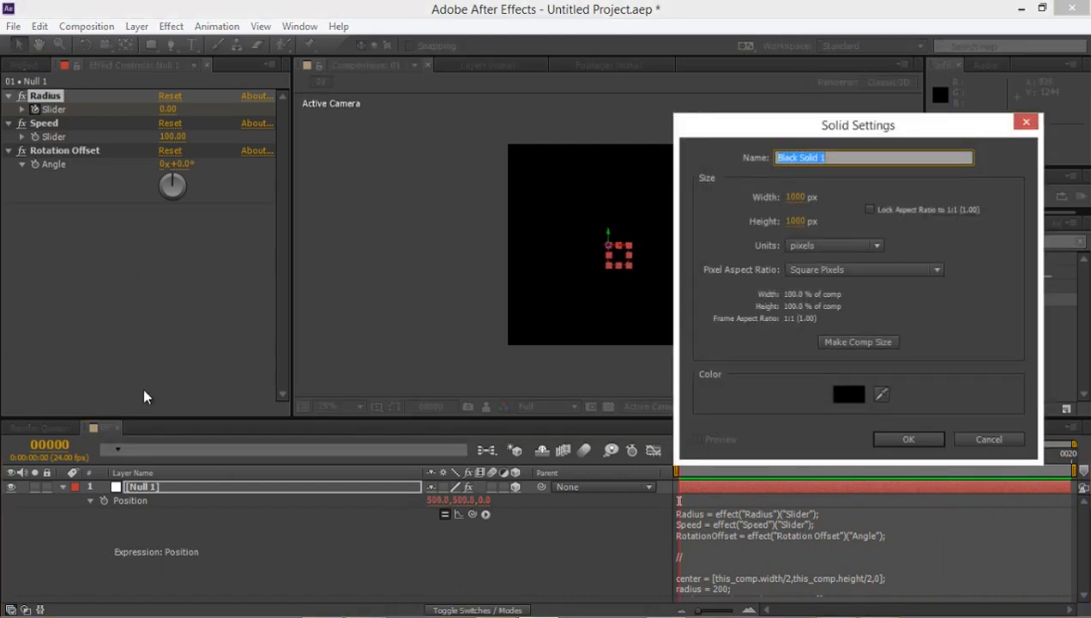
text(Particular)
key(Return)
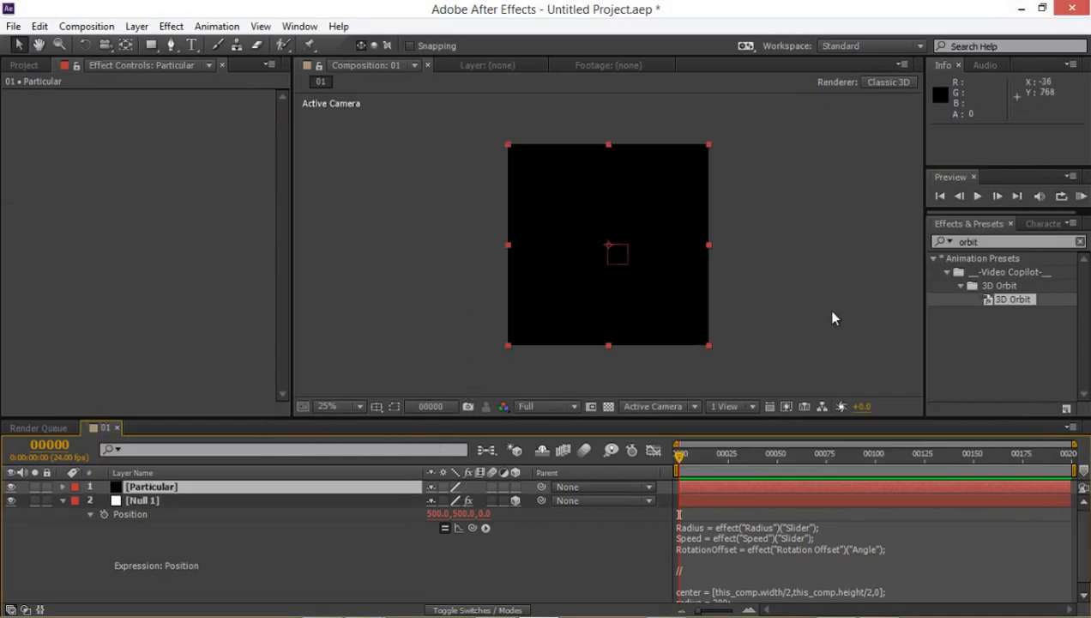
- Find the Trapcode Particular effect and apply it to the Particular solid
drag(995, 244, 934, 257)
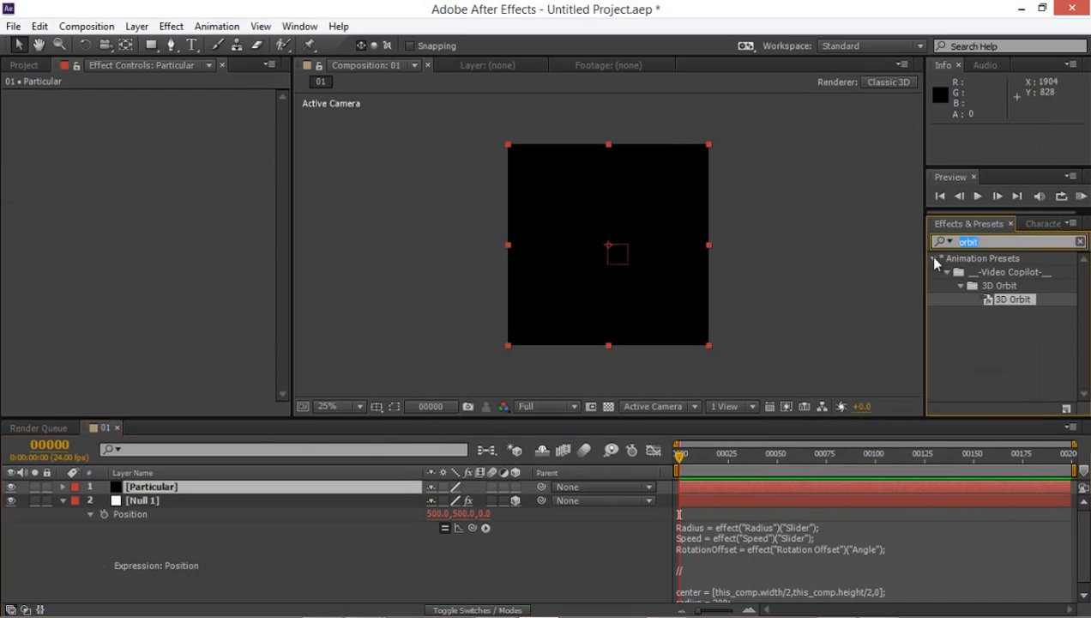
text(pa)
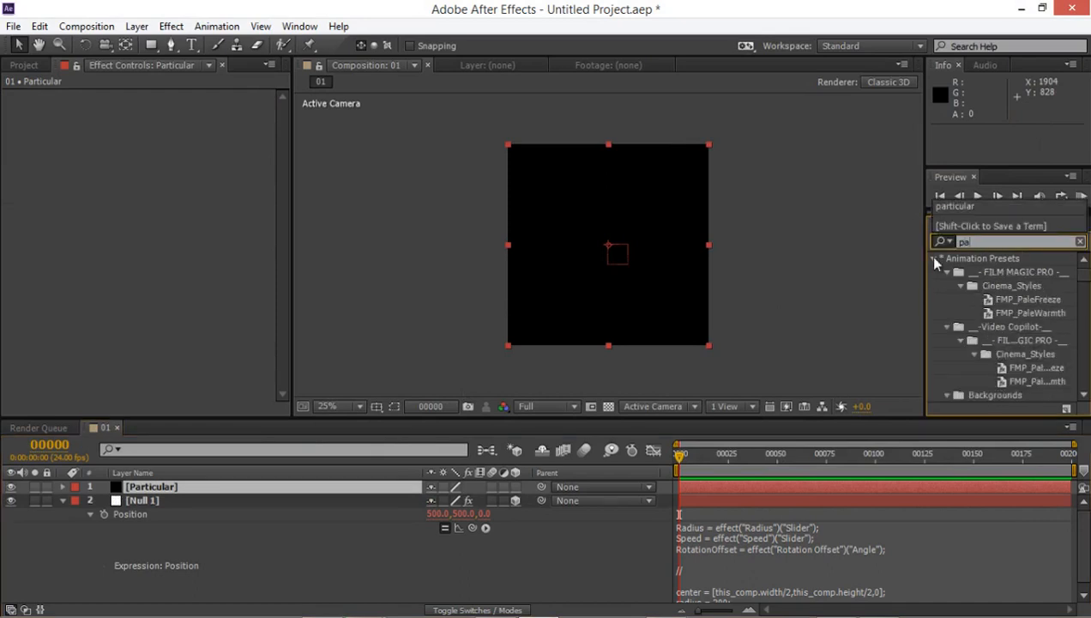
text(rtcu)
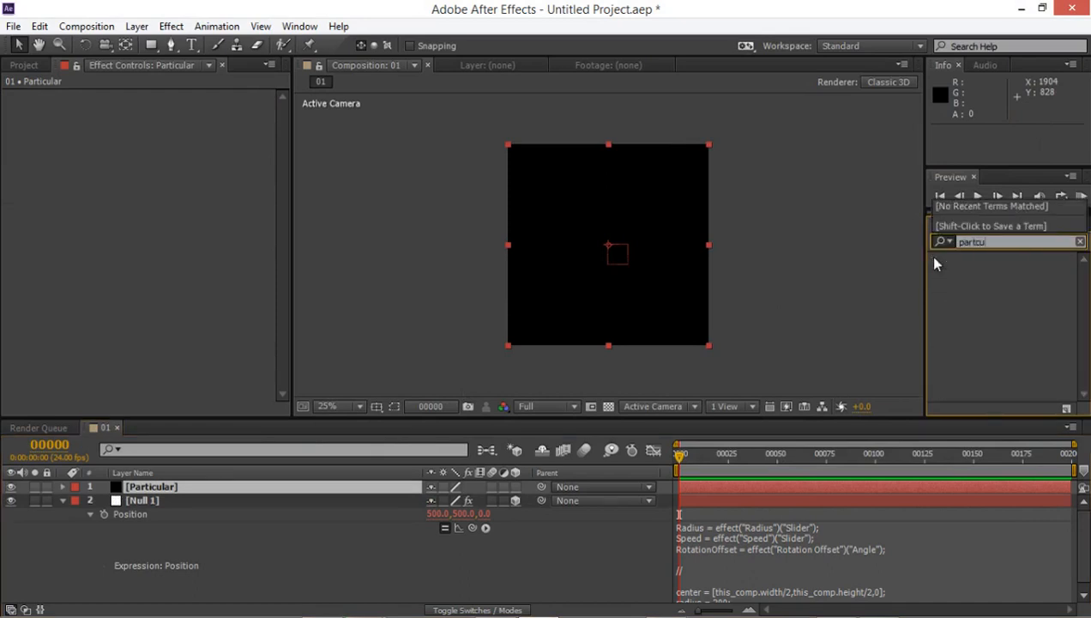
key(BackSpace)
key(BackSpace)
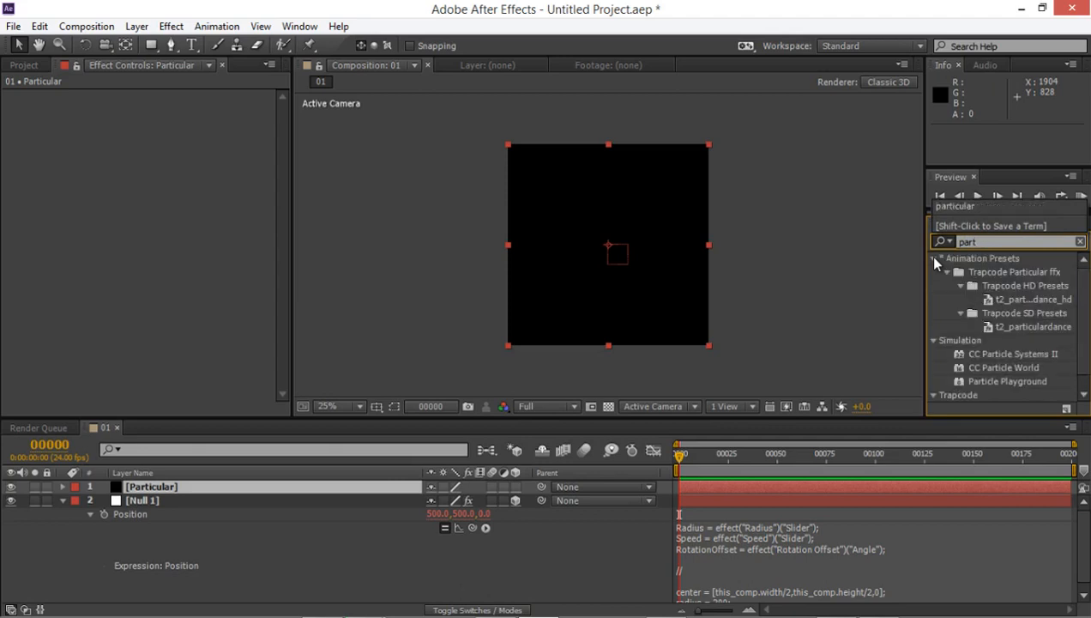
text(icula)
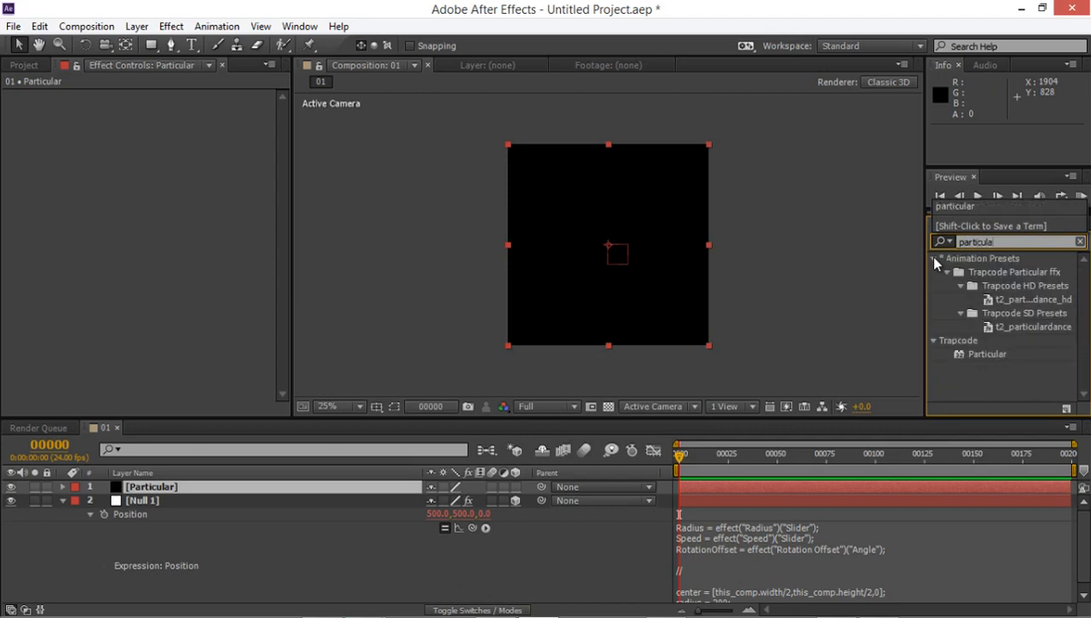
drag(973, 359, 230, 484)
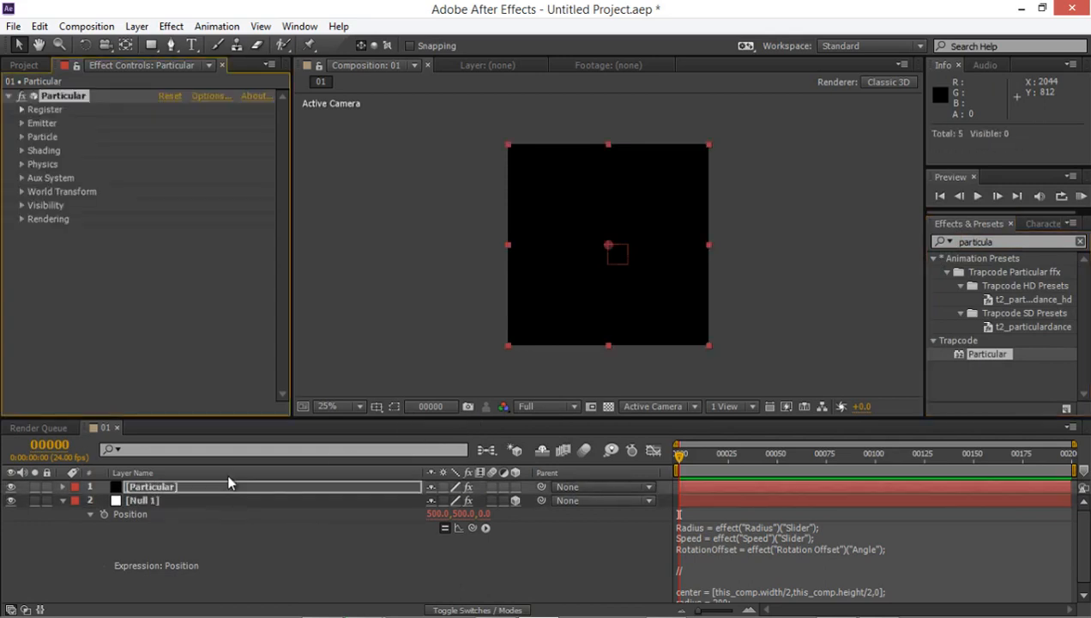
- Collapse the null's properties and move the null layer above the Particular layer, keeping the composition view shown
click(61, 500)
double_click(138, 500)
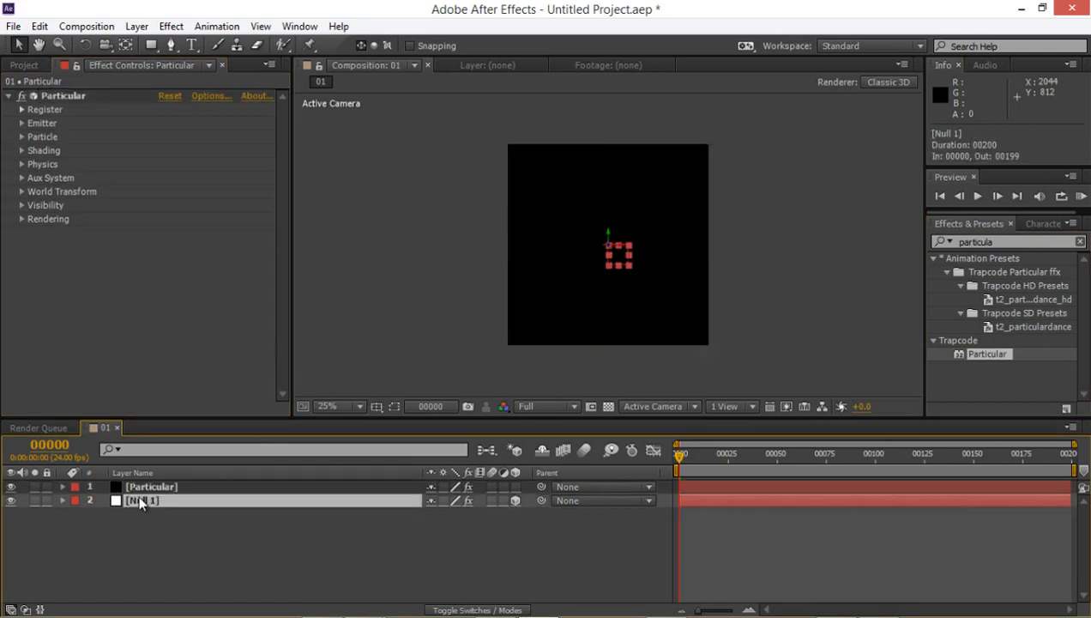
drag(144, 492, 153, 484)
click(341, 67)
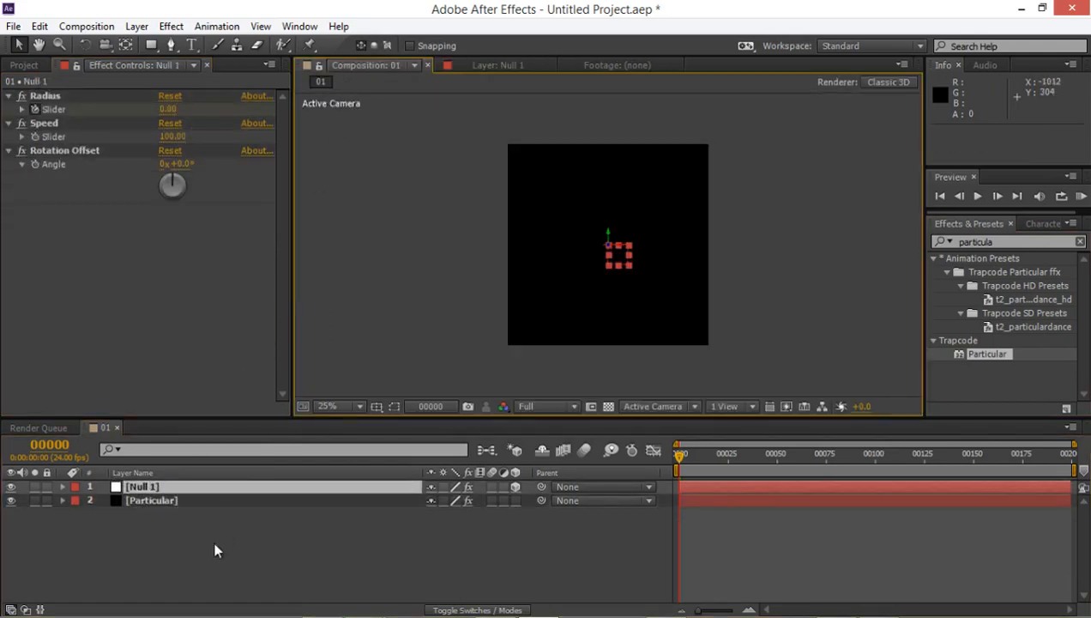
- Enable an expression on Particular's emitter Position XY and reveal the null's Position property in an enlarged timeline
click(172, 505)
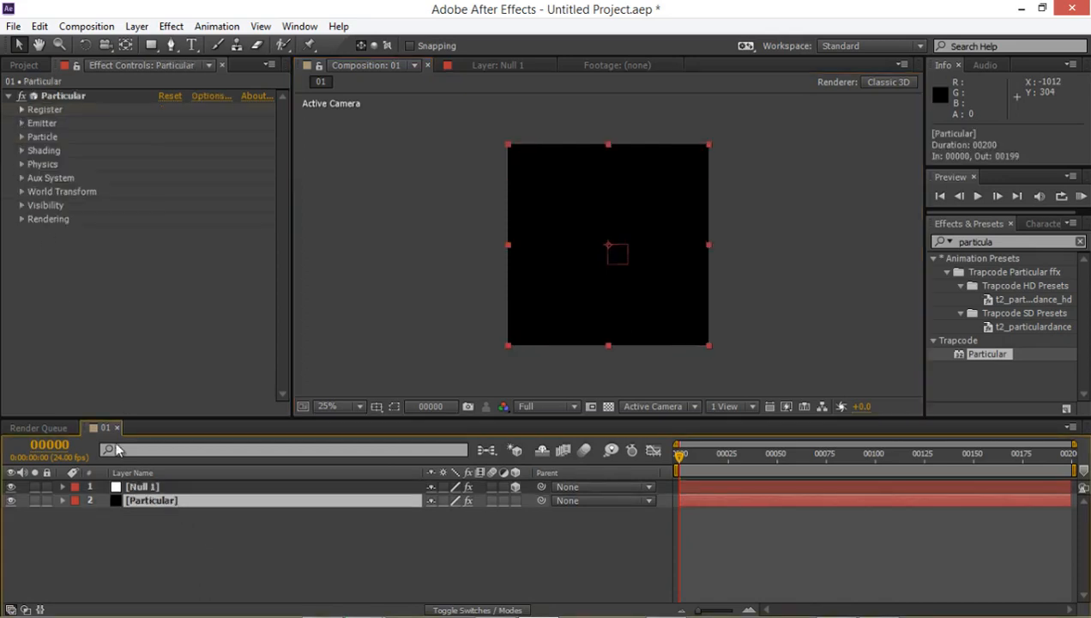
click(22, 124)
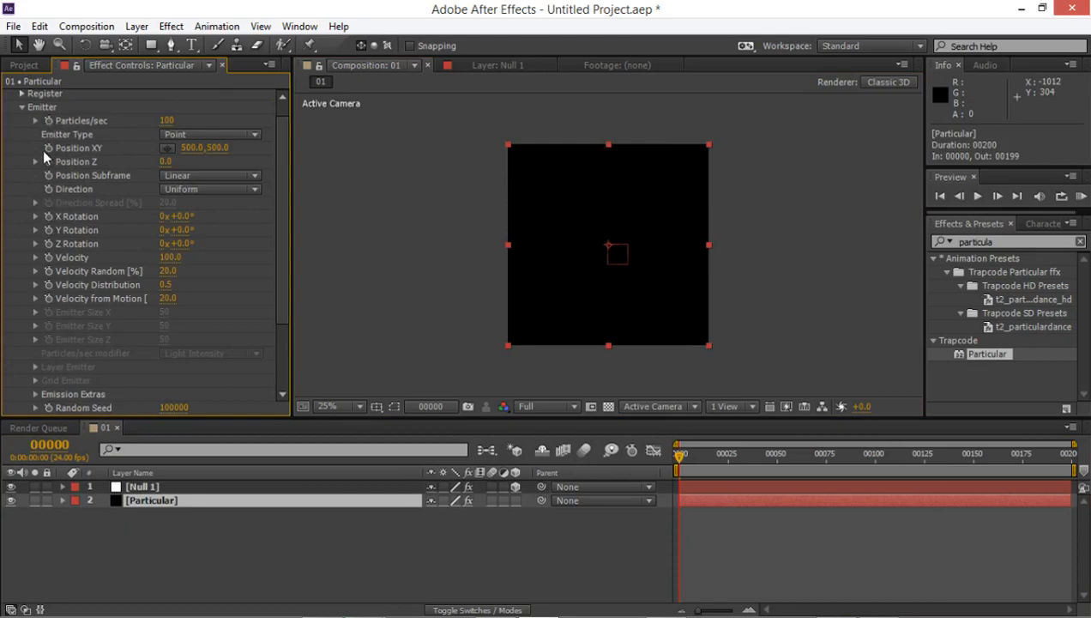
alt+click(49, 148)
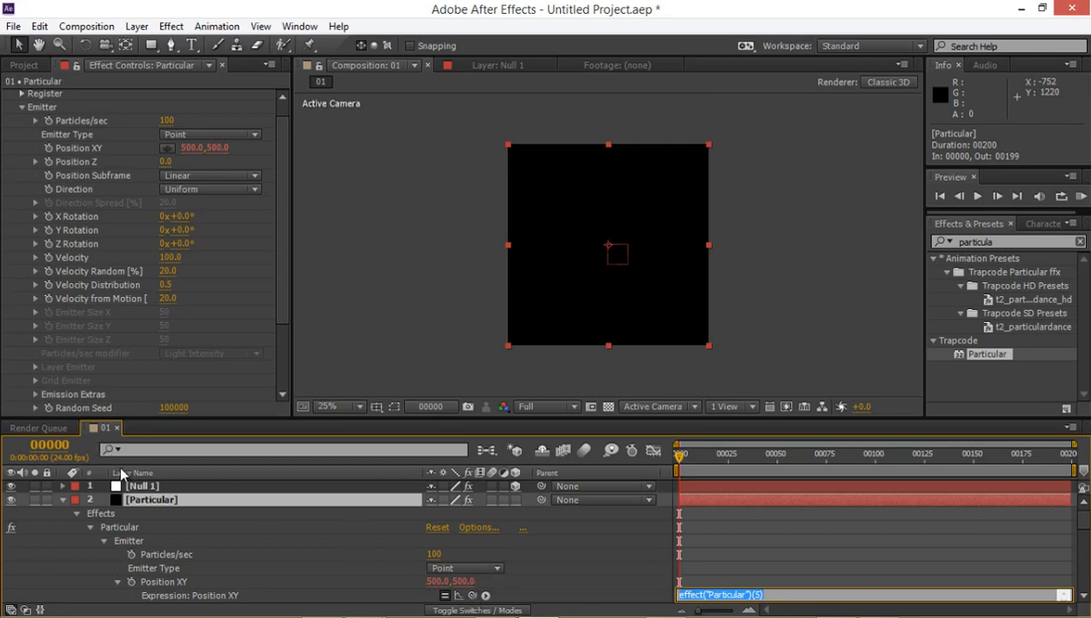
click(153, 489)
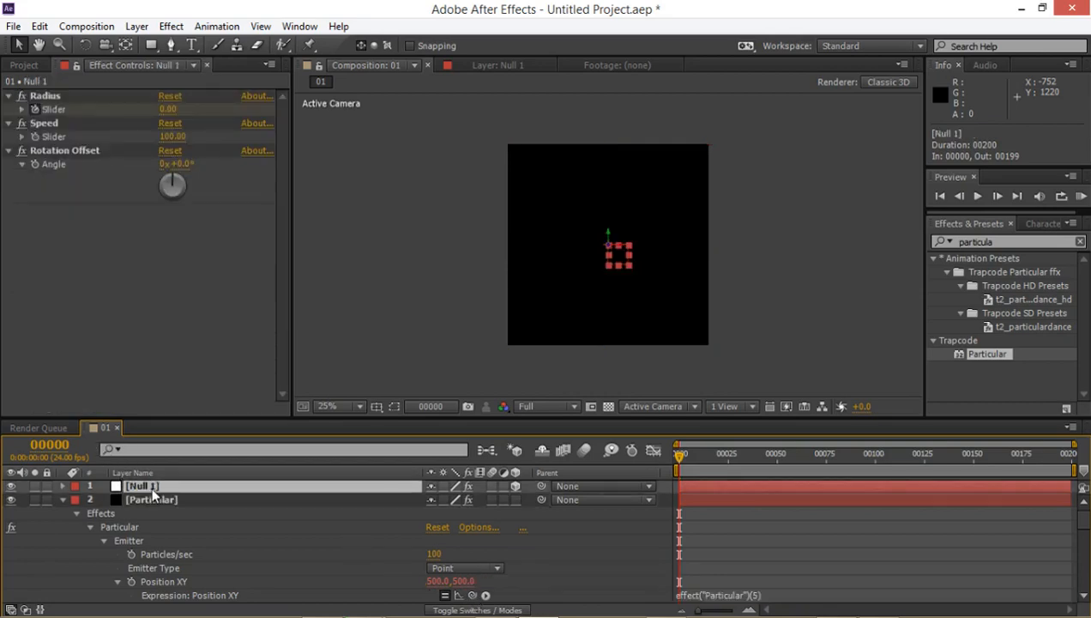
key(p)
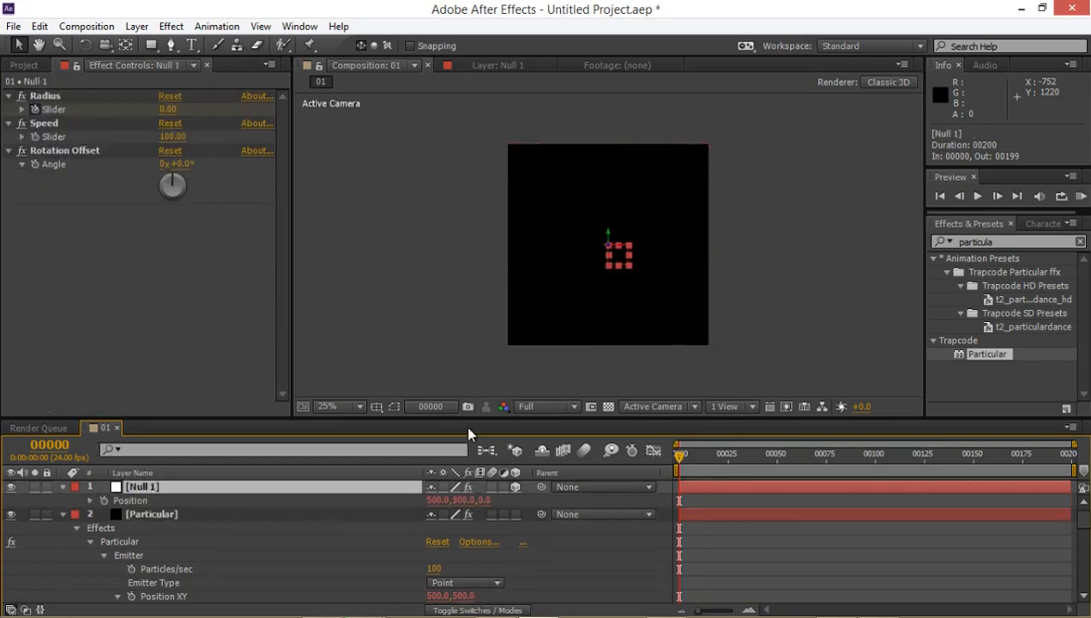
drag(501, 420, 531, 341)
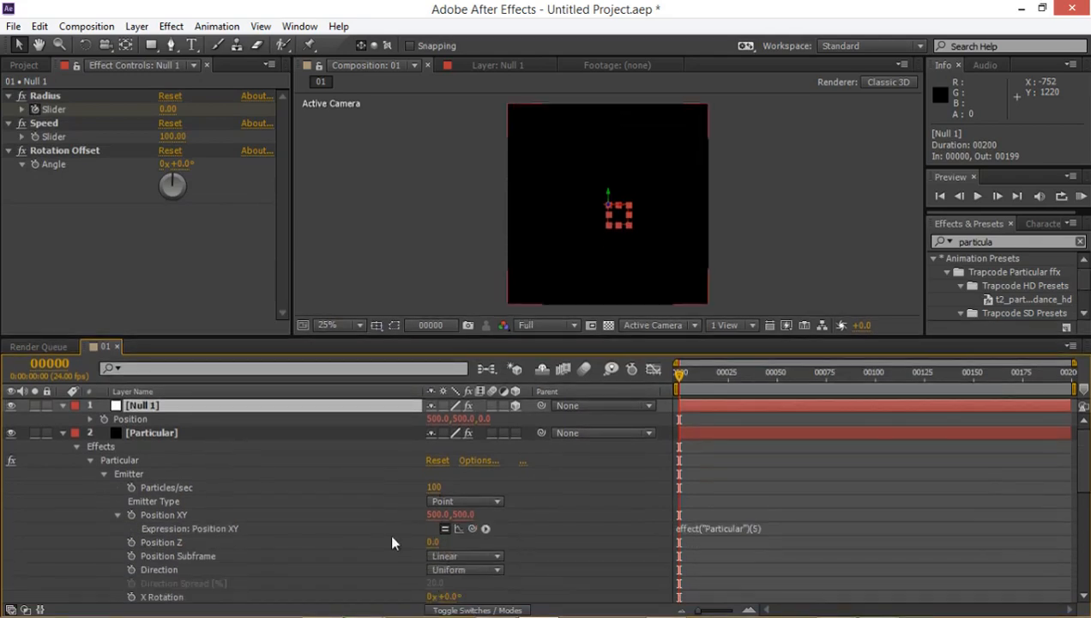
- Re-create the Position XY expression and link it to the Position of Null 1
click(132, 513)
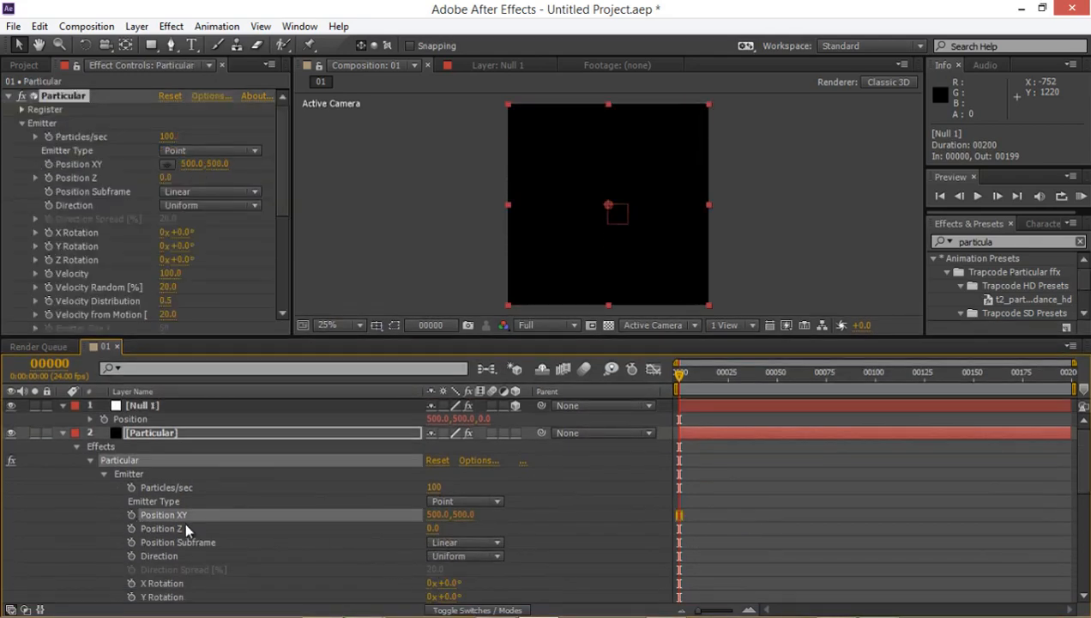
alt+click(133, 512)
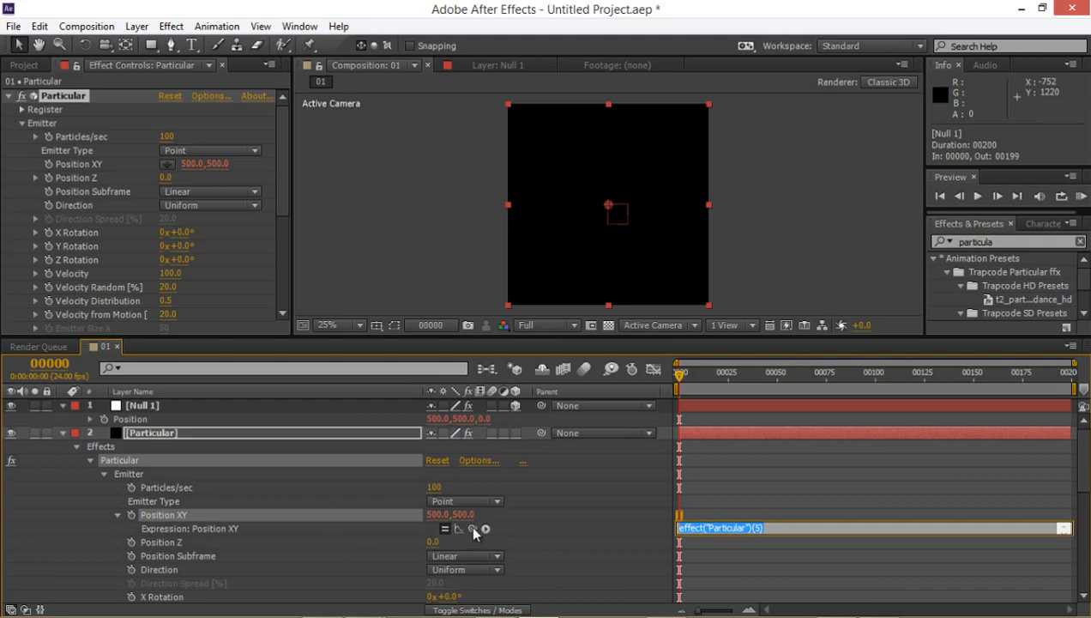
drag(472, 527, 204, 428)
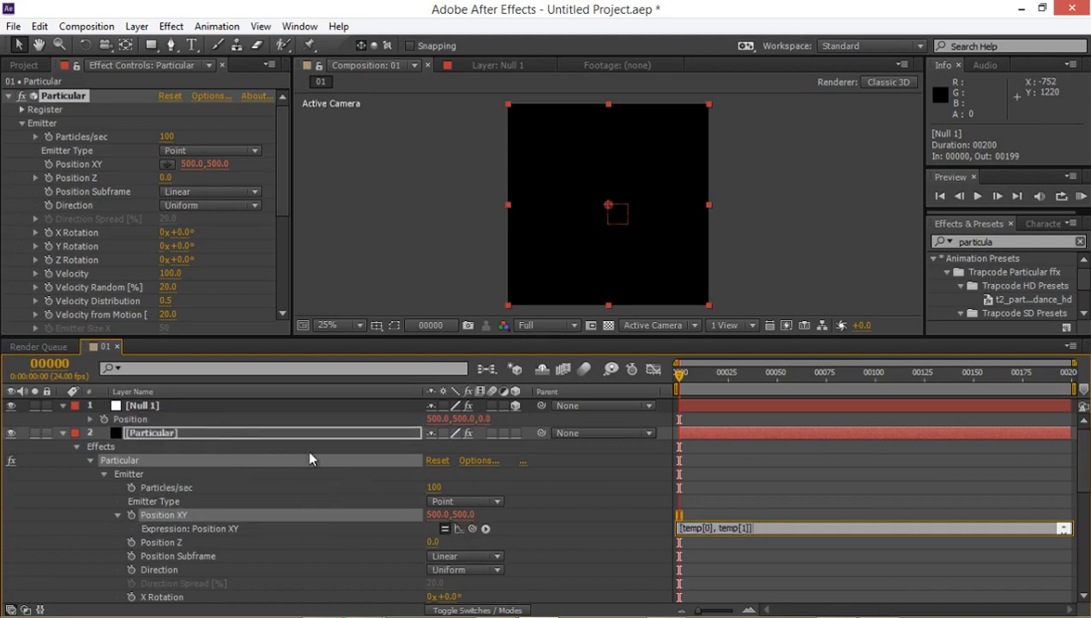
click(562, 487)
- Scrub the composition to frame 96 at 50% magnification to examine how the emitted particles follow the null
drag(679, 375, 571, 393)
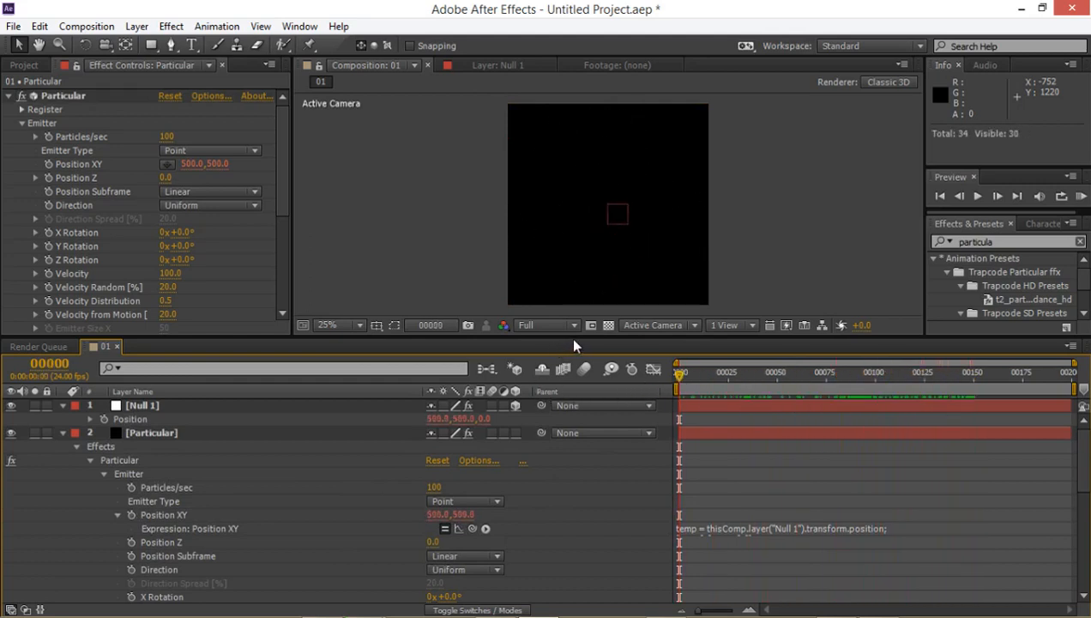
drag(573, 339, 601, 403)
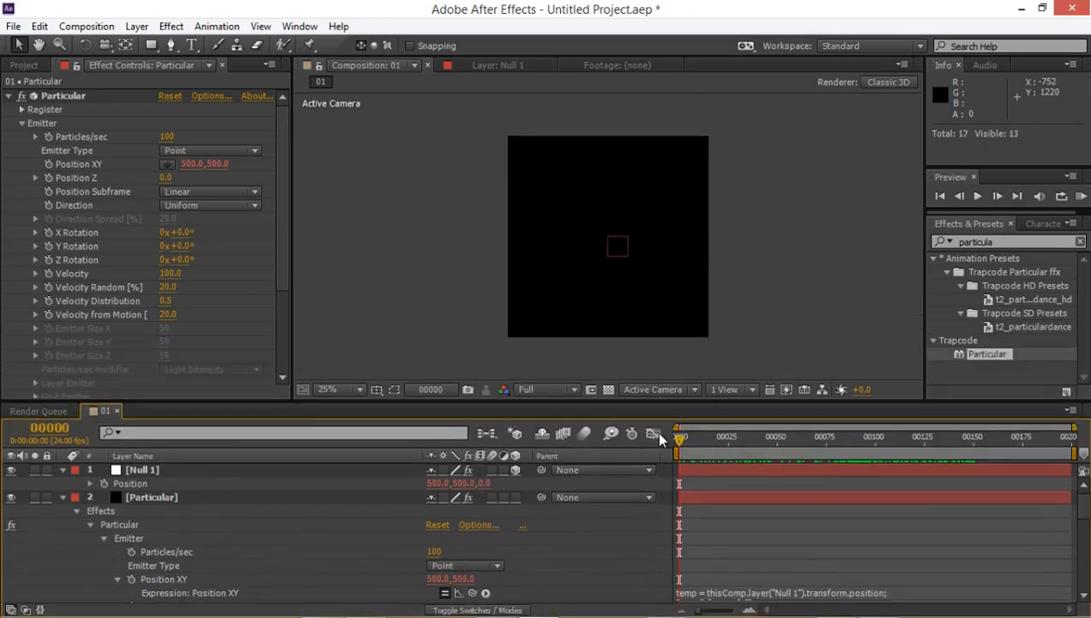
drag(658, 434, 815, 437)
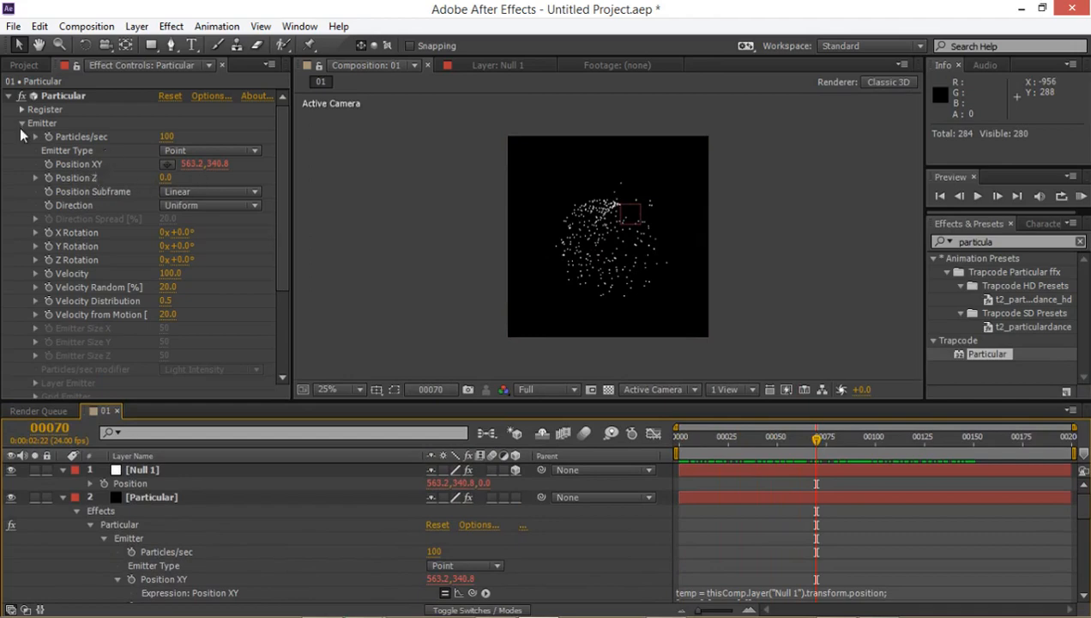
key(period)
key(period)
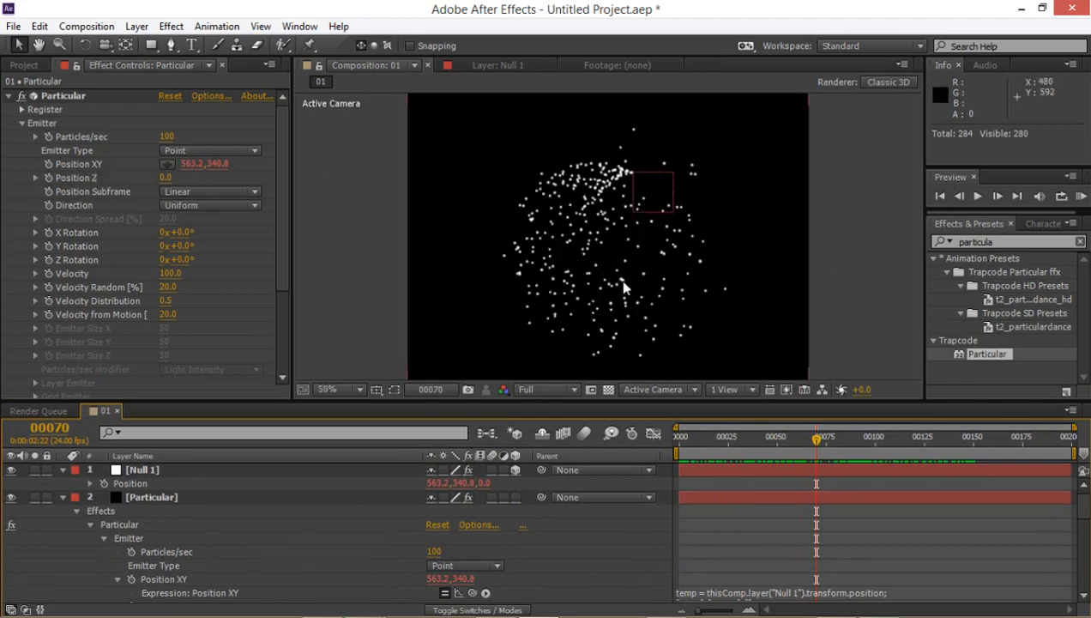
drag(840, 453, 868, 457)
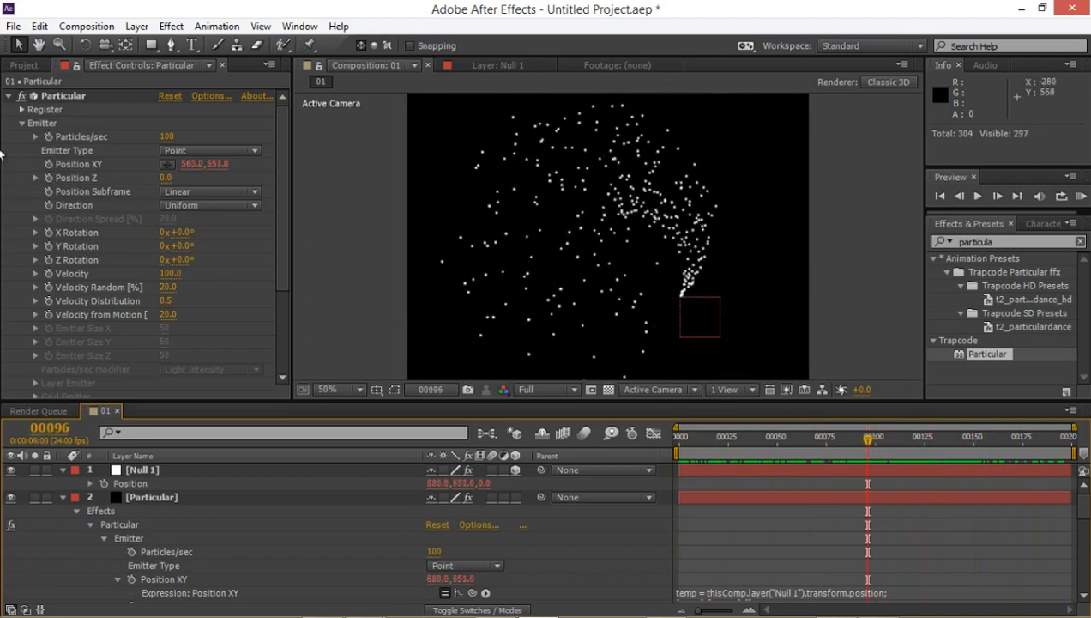
- Set Particular's emitter type to Box
click(62, 97)
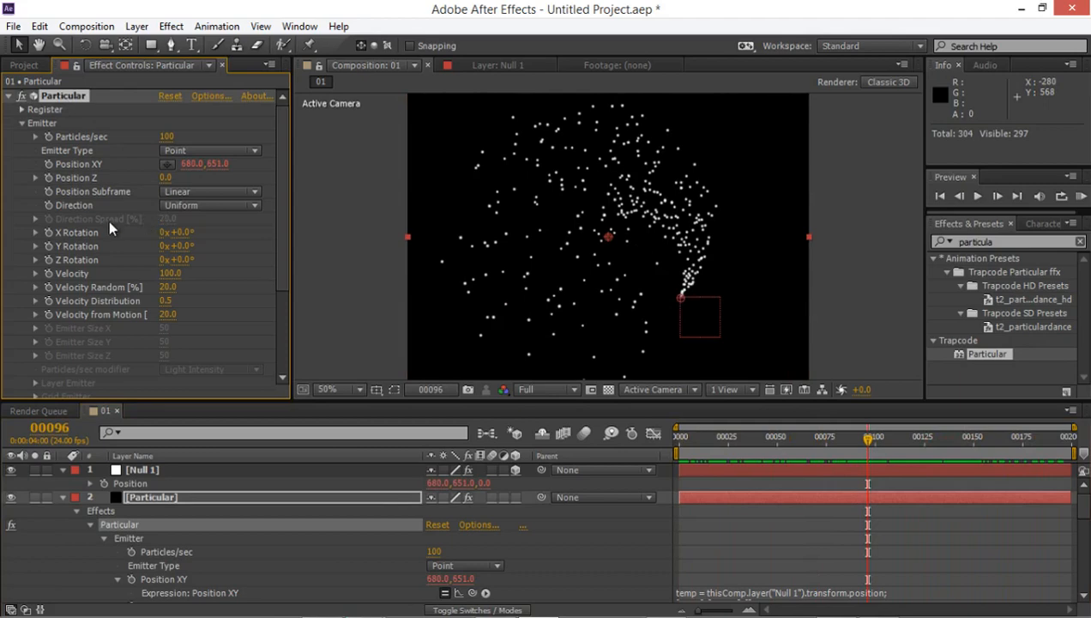
scroll(150, 232, down, 1)
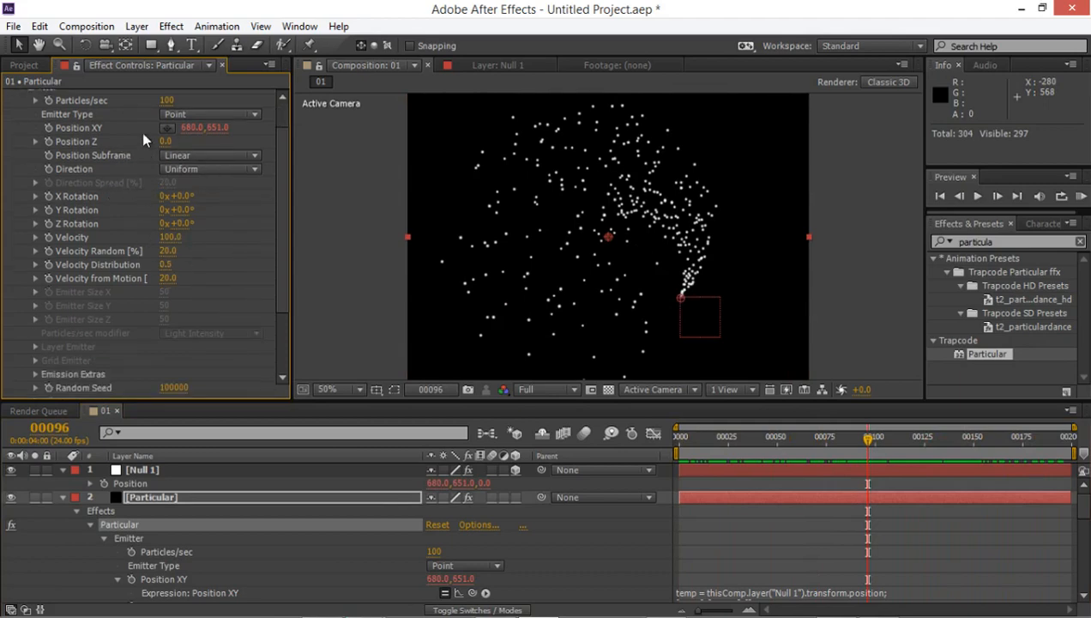
click(175, 114)
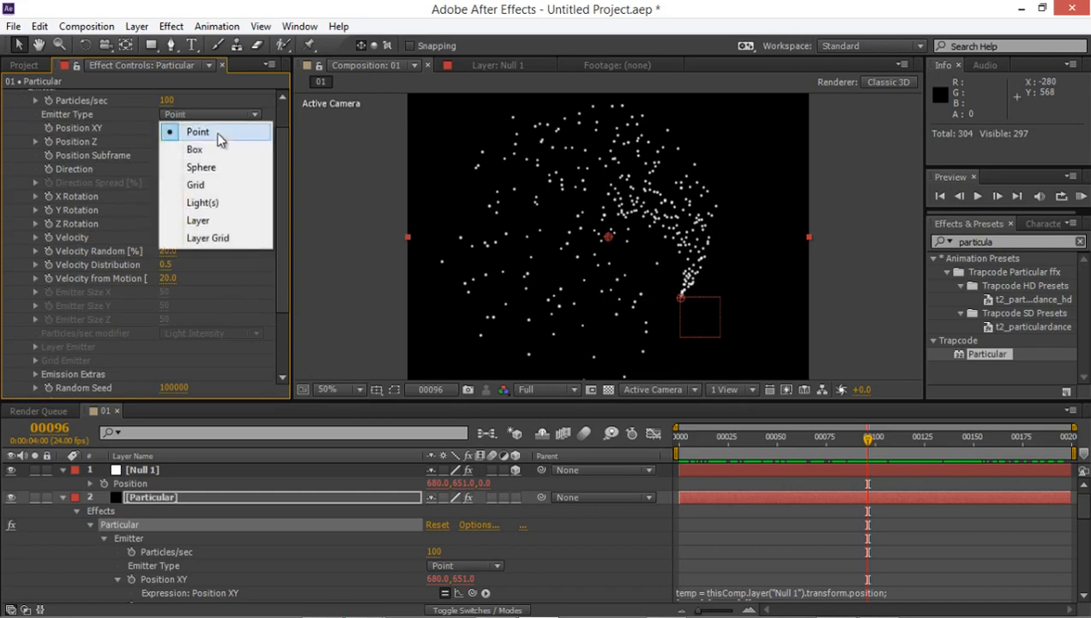
click(195, 149)
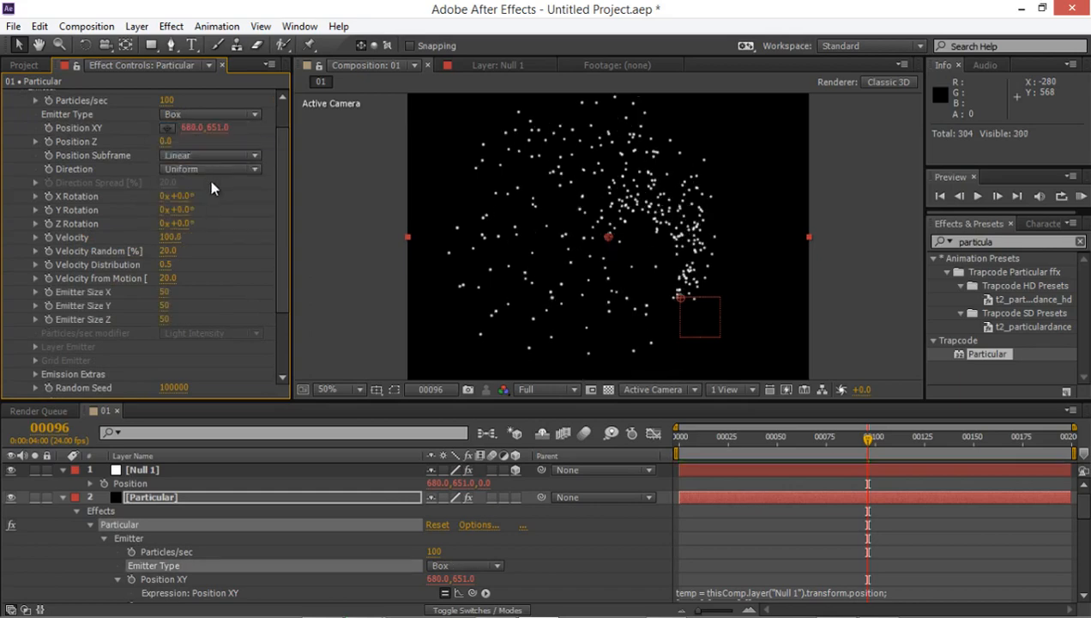
- Set the box emitter's X, Y and Z sizes to 150 each
click(164, 292)
text(150)
key(Tab)
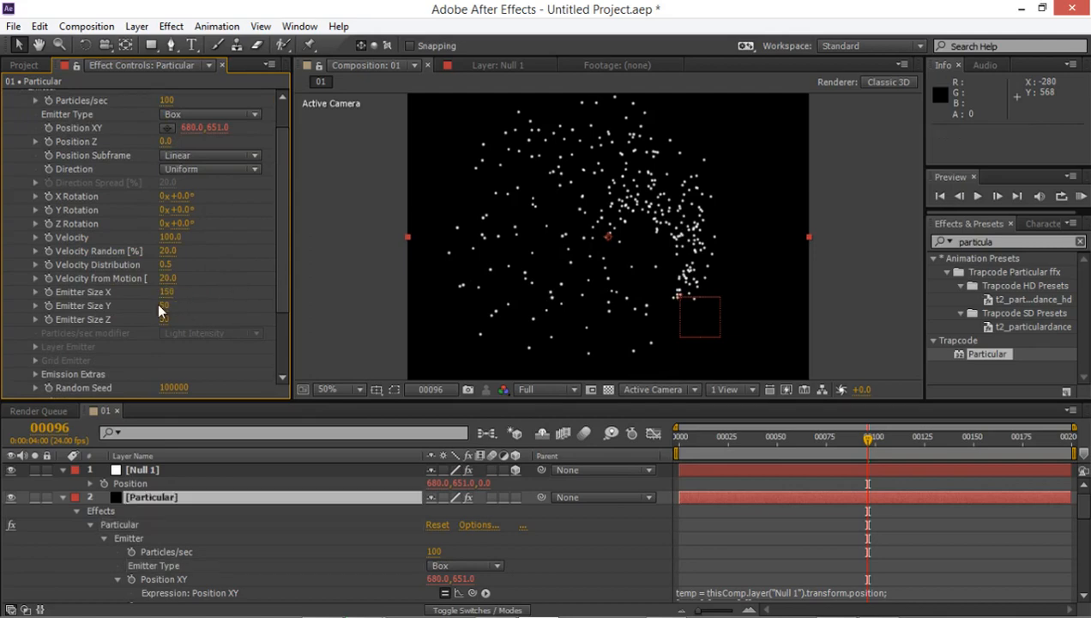
text(150)
key(Tab)
text(150)
key(Return)
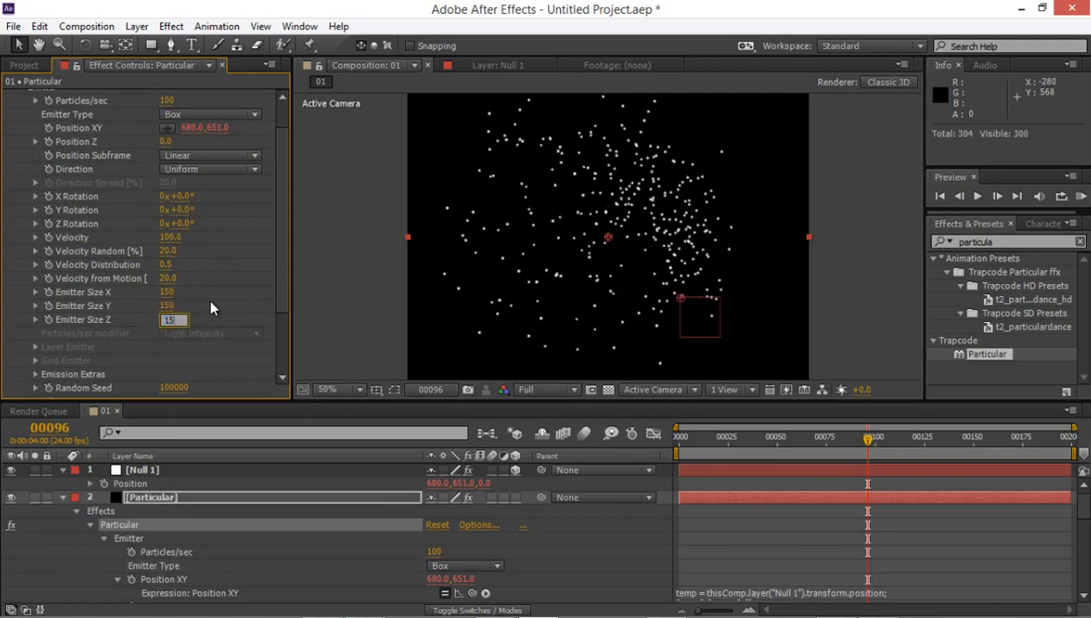
- Set the emitter's Velocity, Velocity Random, Velocity Distribution and Velocity from Motion all to 0
click(167, 252)
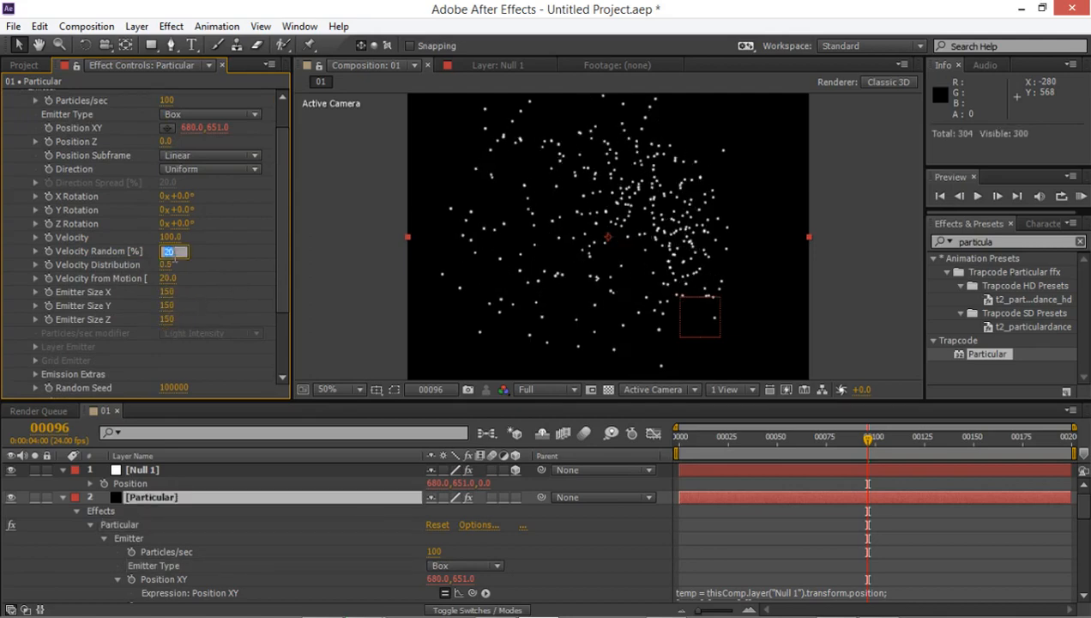
text(0)
key(Tab)
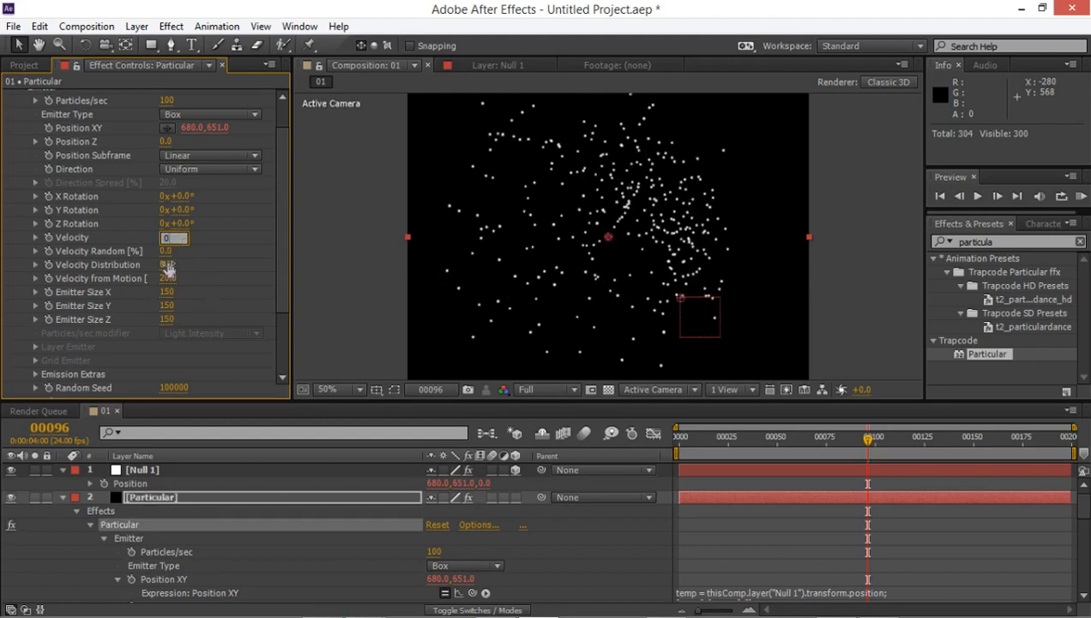
text(0)
key(Tab)
text(0)
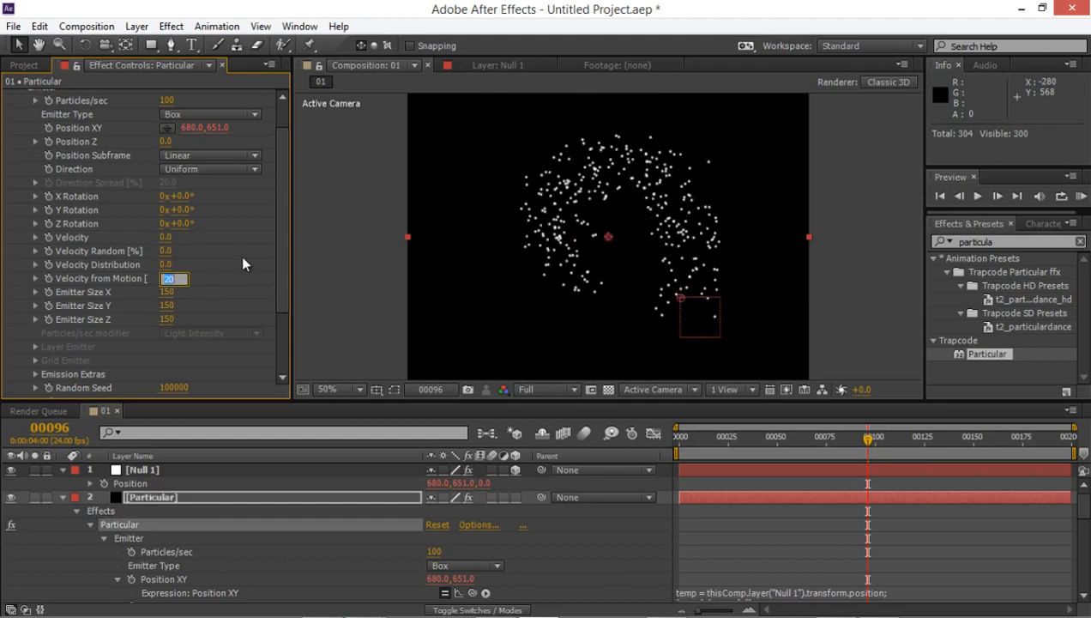
key(Return)
- On the last frame, 199, raise the Particle group's Size to 79
drag(853, 445, 1074, 444)
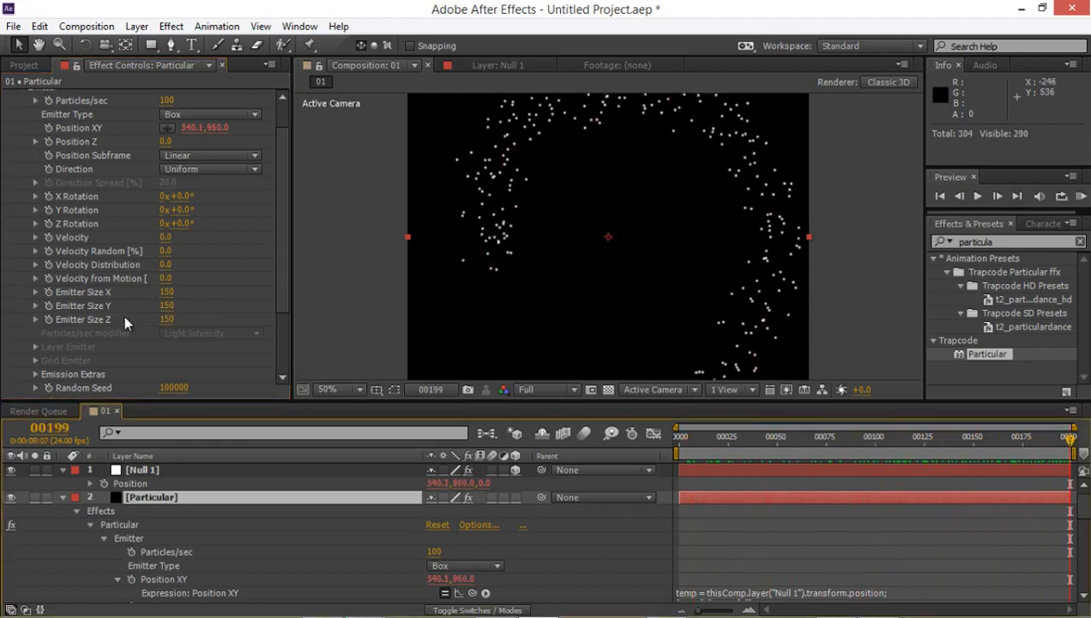
scroll(87, 273, down, 3)
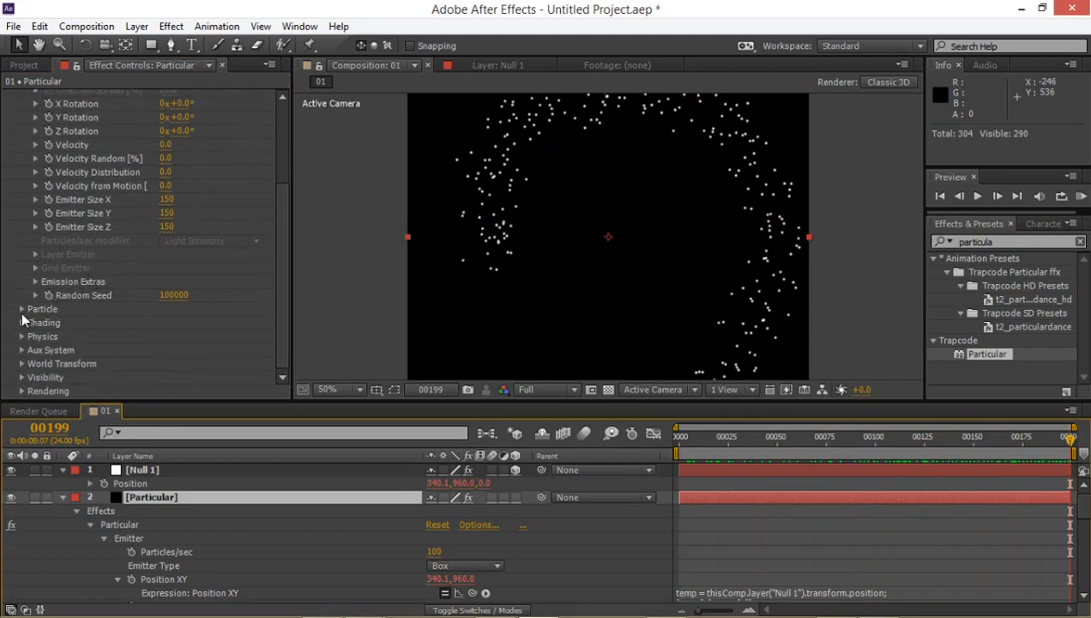
click(24, 314)
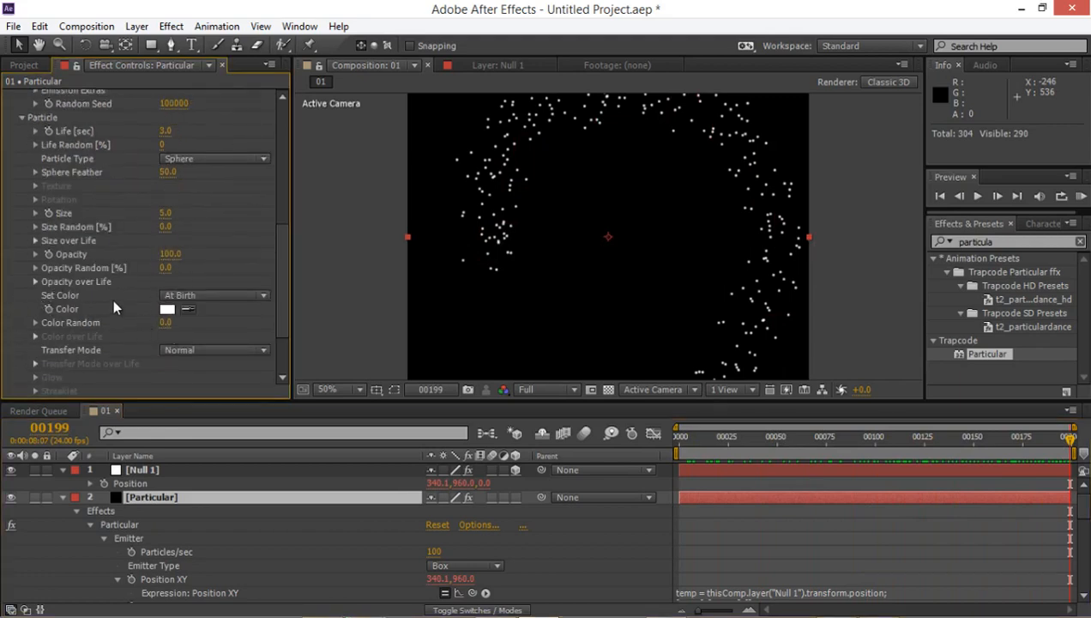
drag(164, 213, 233, 213)
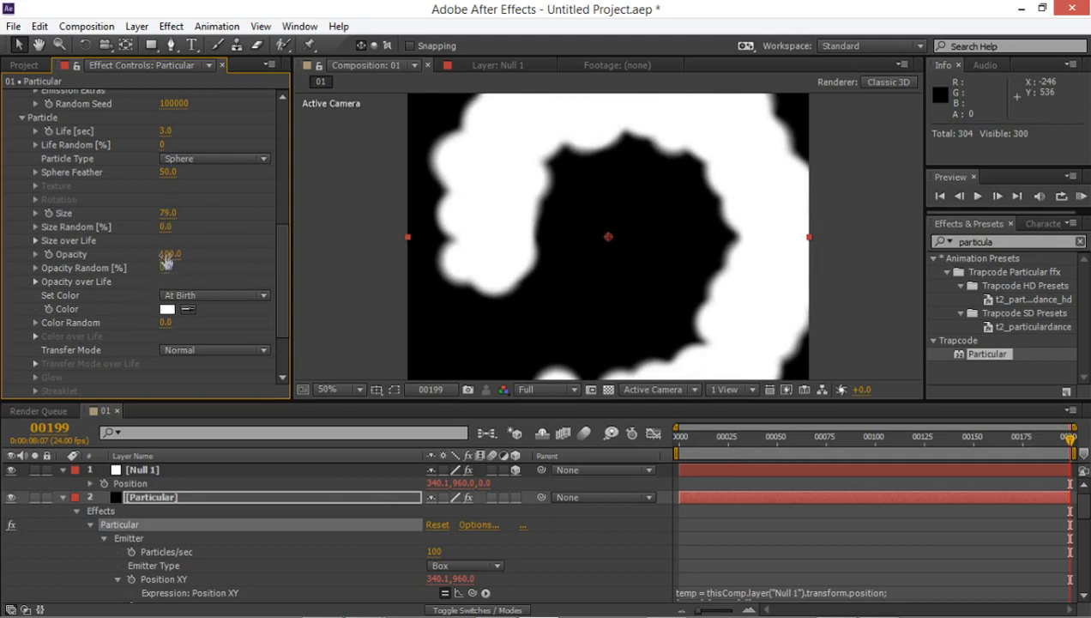
- Lower the particle Opacity, trying 1 first and settling on 2
click(158, 306)
click(169, 253)
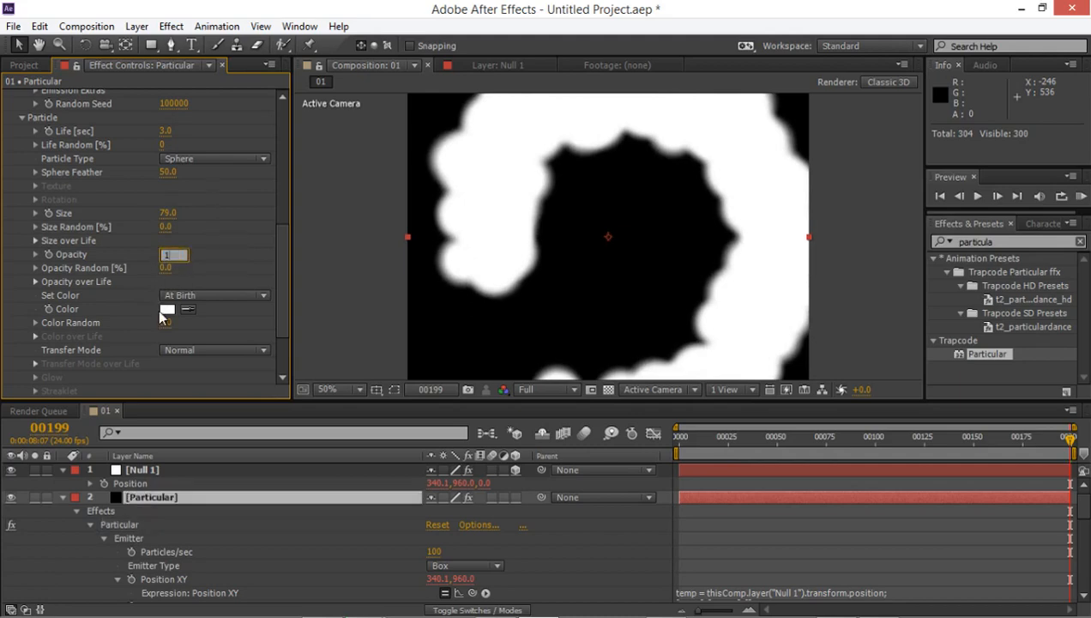
text(1)
key(Return)
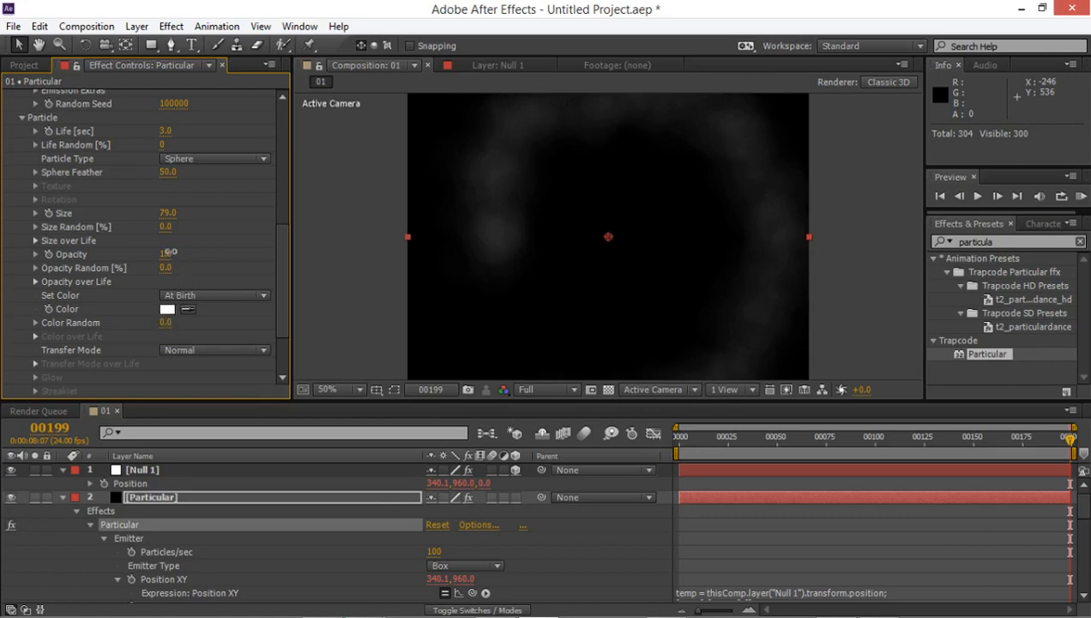
click(170, 253)
text(2)
key(Return)
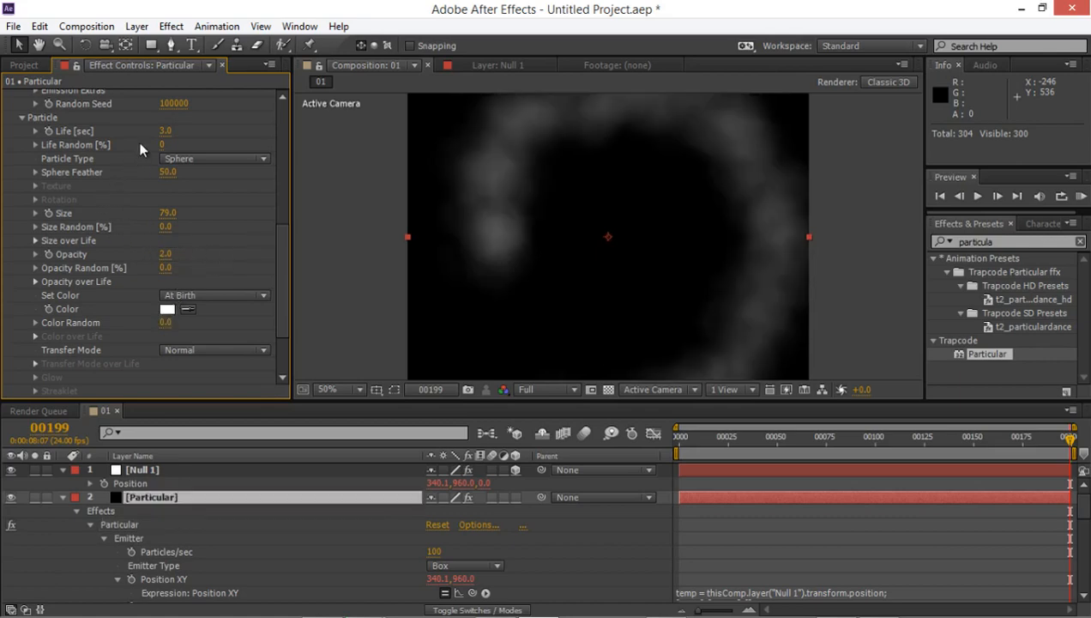
- Set the particle Life to 2 seconds and scrub from the first frame to frame 85
click(166, 133)
text(2)
key(Return)
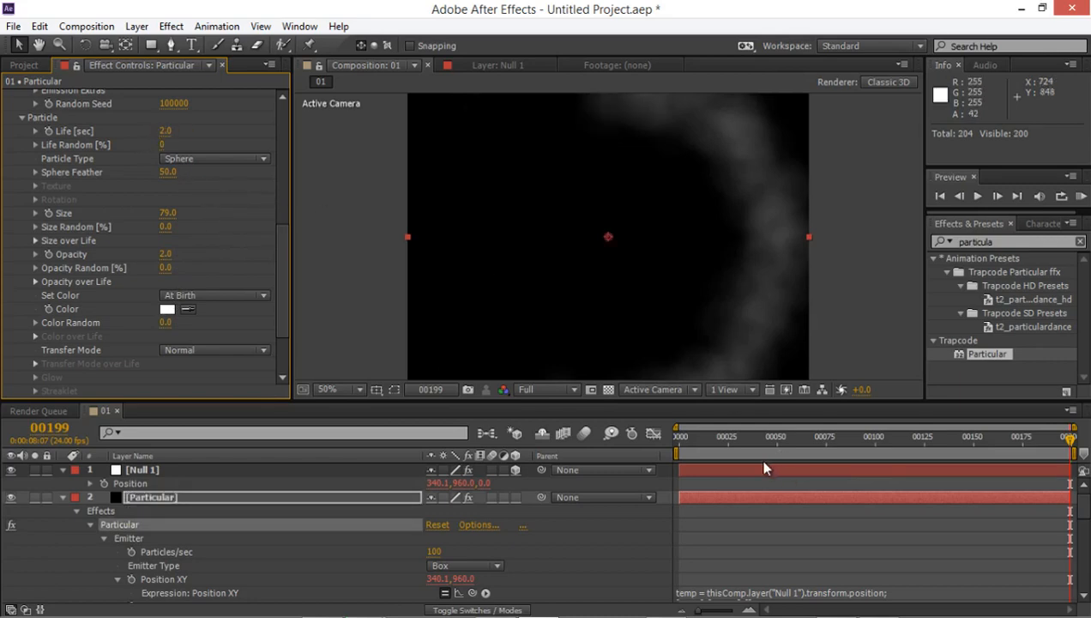
key(Home)
drag(686, 448, 845, 454)
- Raise the emitter's Particles/sec to 330 and play the composition from the start
scroll(43, 171, up, 15)
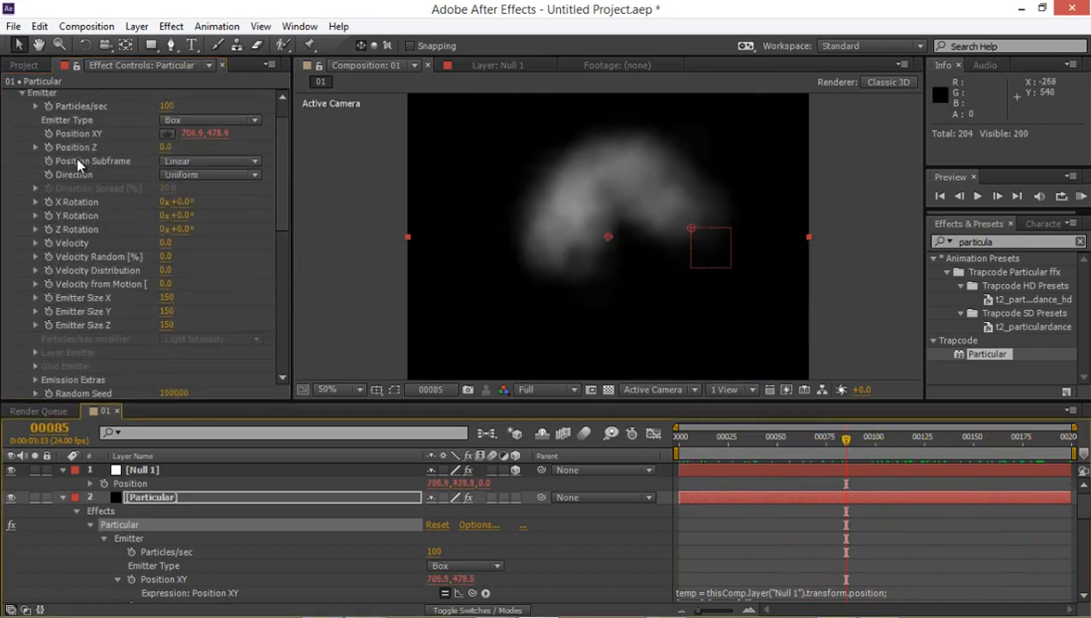
drag(165, 136, 195, 139)
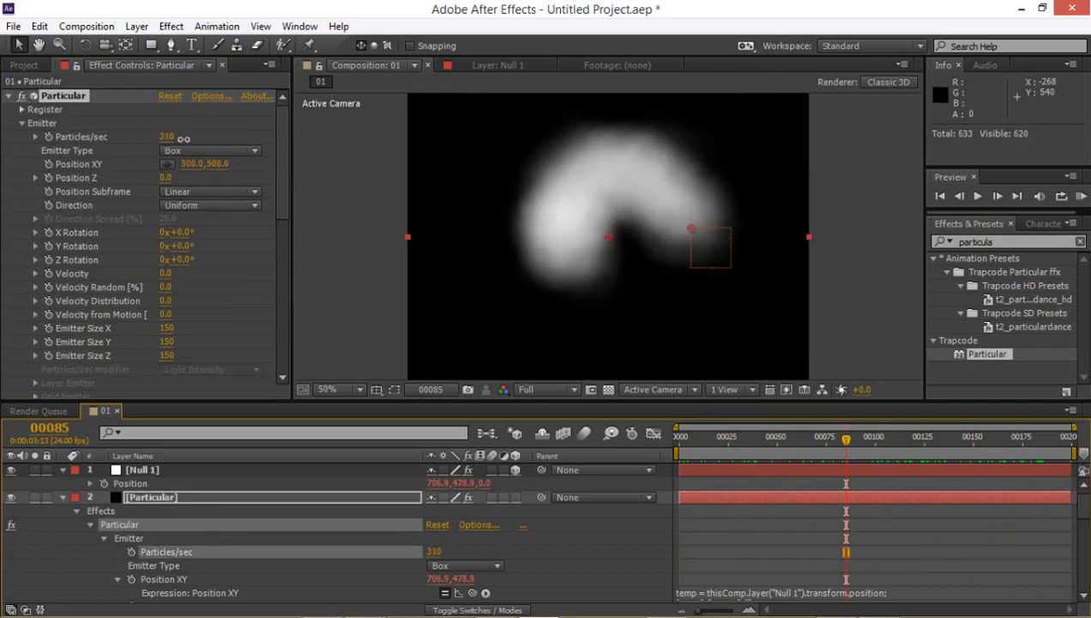
drag(734, 449, 677, 450)
key(space)
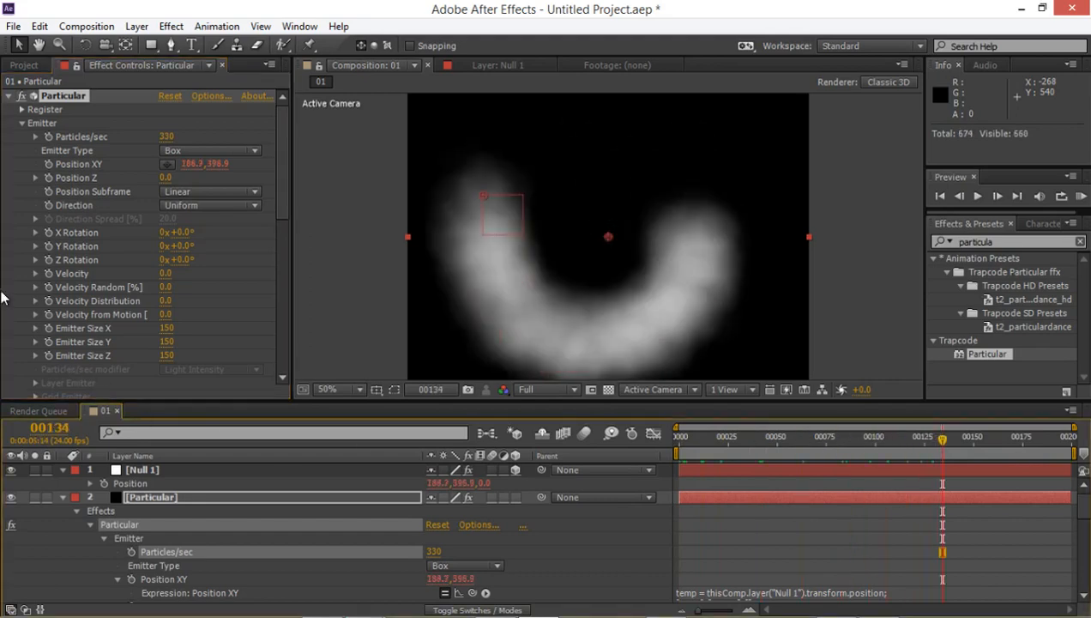
- Set the particle Size over Life to the preset curve that peaks early and tapers to zero at death, and scrub to frame 199
scroll(110, 265, down, 10)
scroll(110, 264, down, 1)
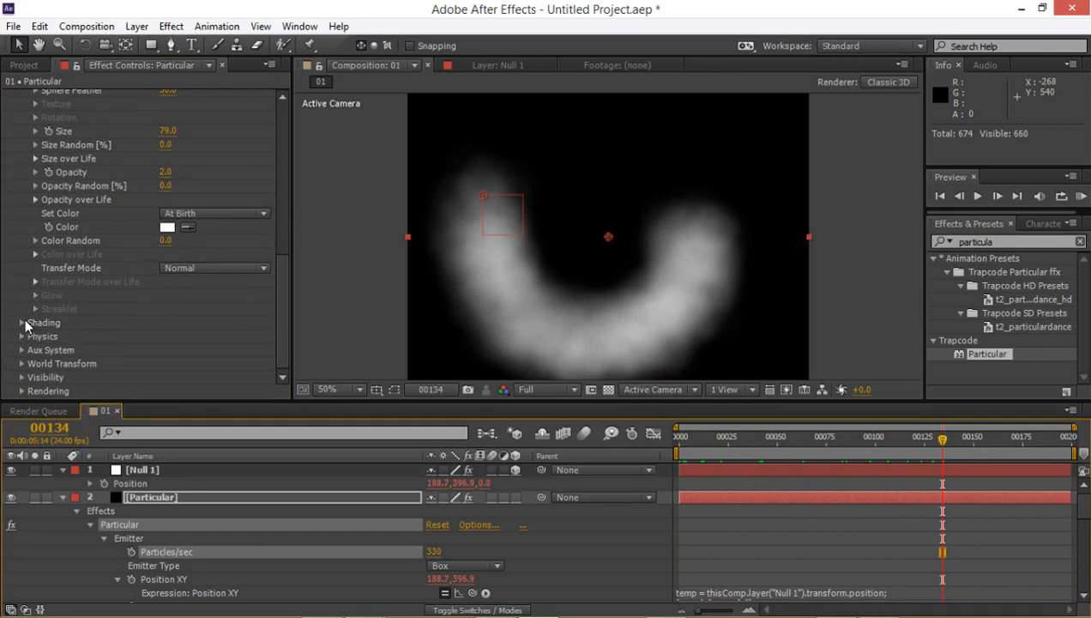
click(35, 158)
click(259, 192)
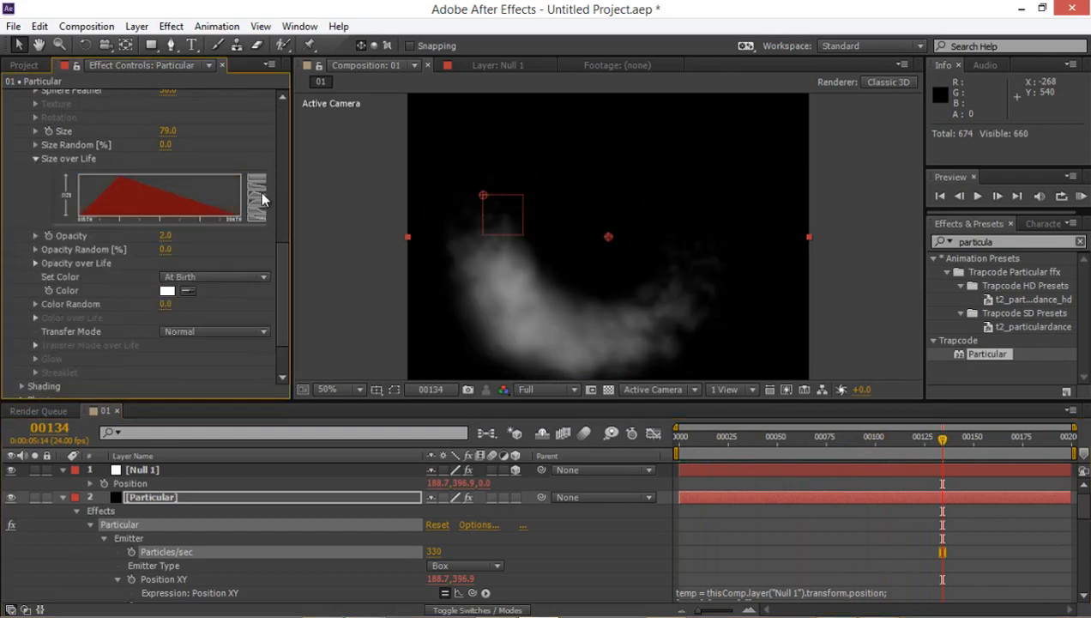
drag(845, 449, 1045, 416)
scroll(689, 291, down, 2)
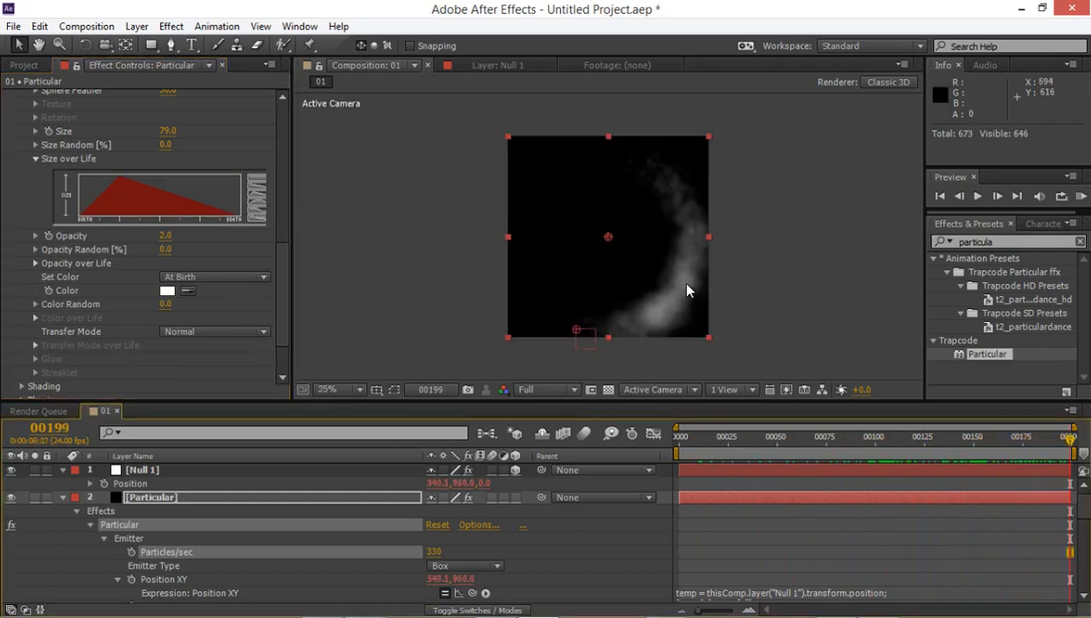
drag(762, 447, 1085, 437)
- Nest composition 01 in a new composition, scrub it to frame 199 and close its timeline
click(24, 66)
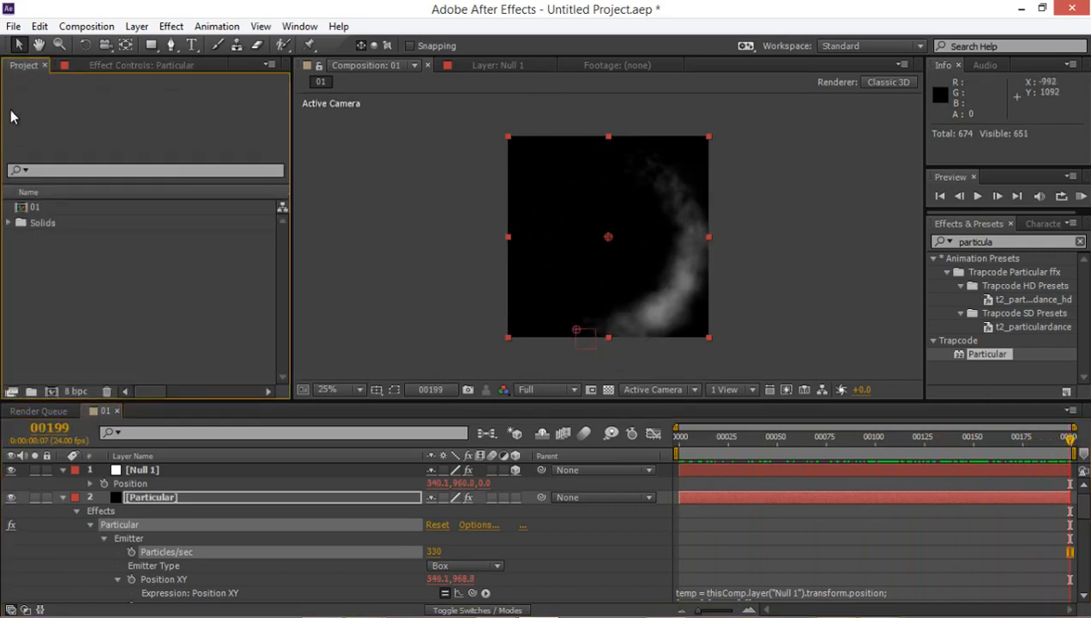
click(22, 208)
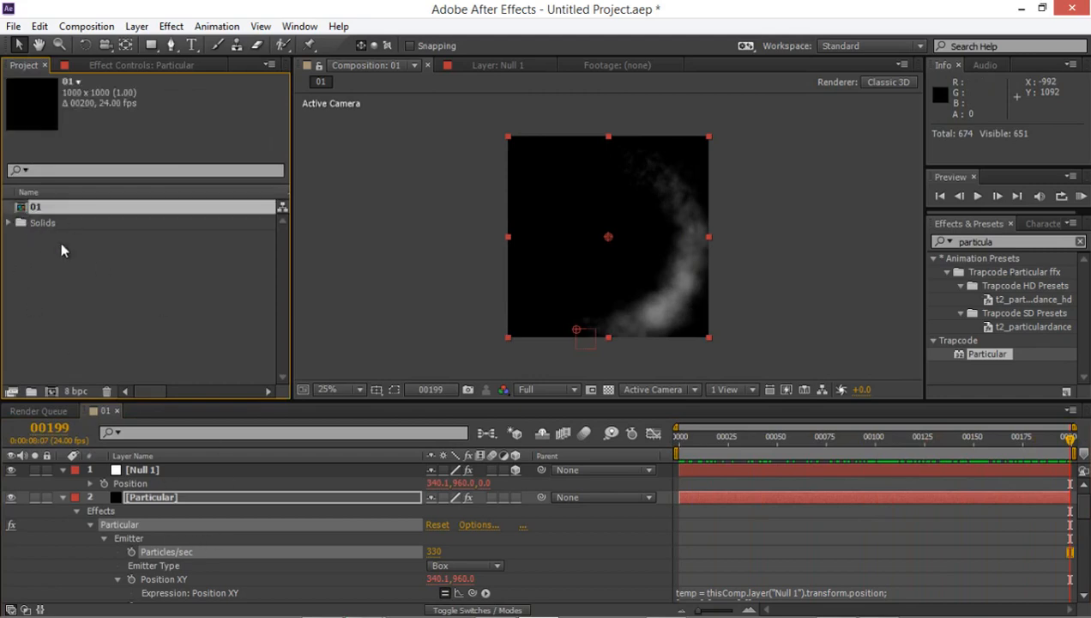
drag(62, 250, 52, 392)
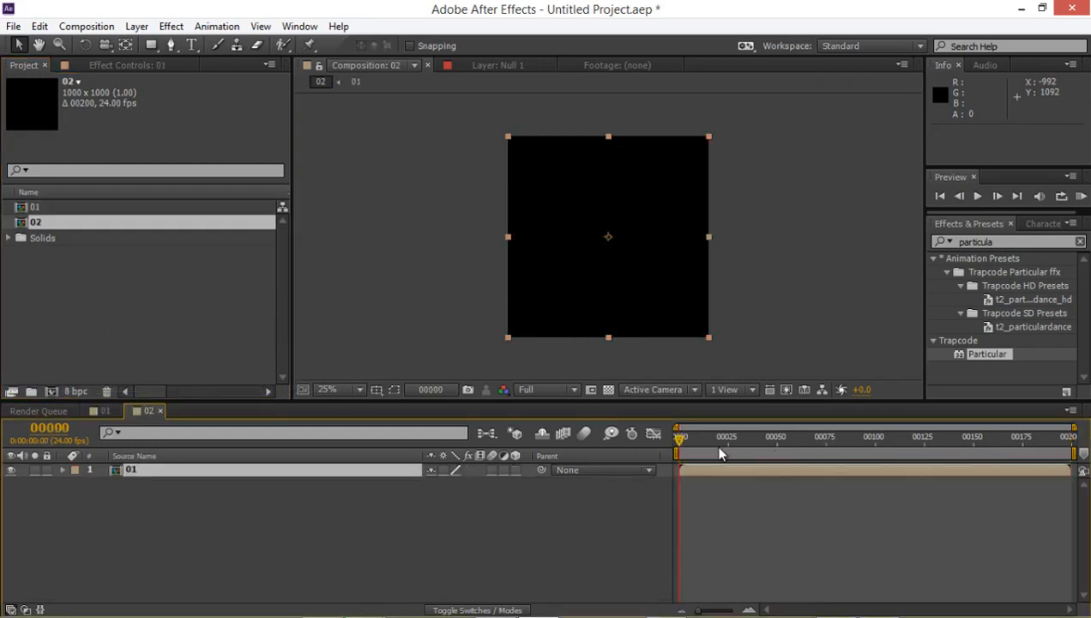
drag(684, 436, 1070, 436)
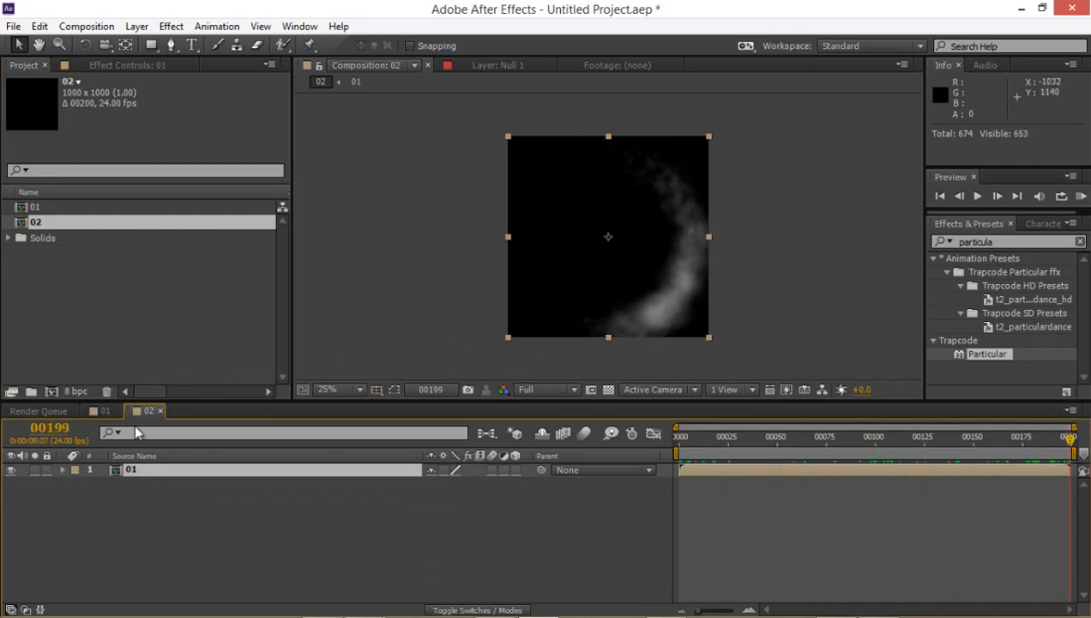
click(159, 410)
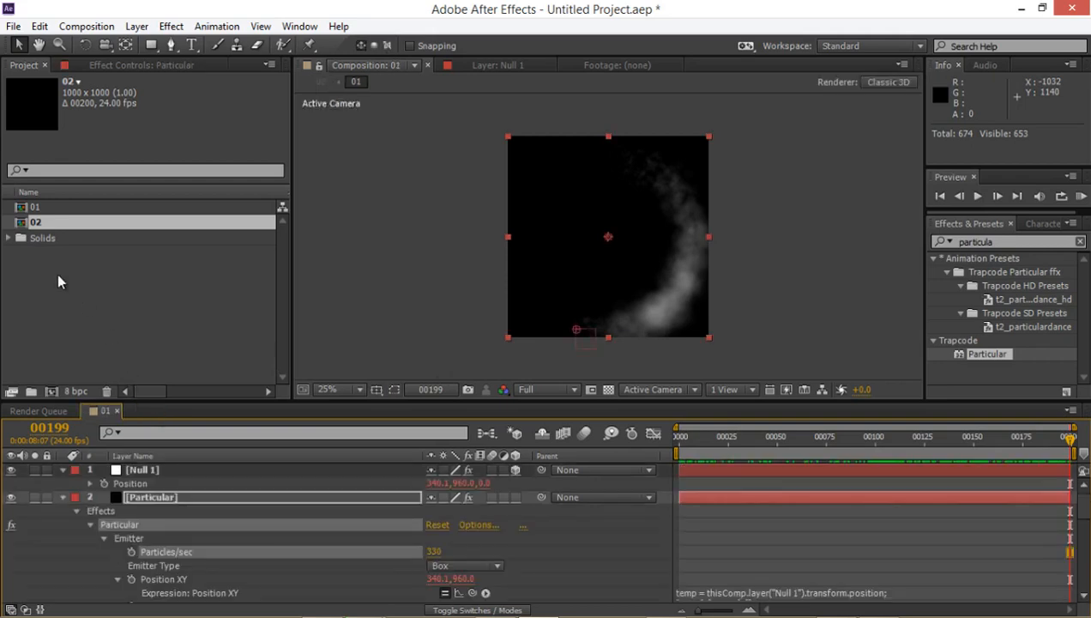
- Undo the accidental deletion of the Particular layer and its effect in composition 01
key(Delete)
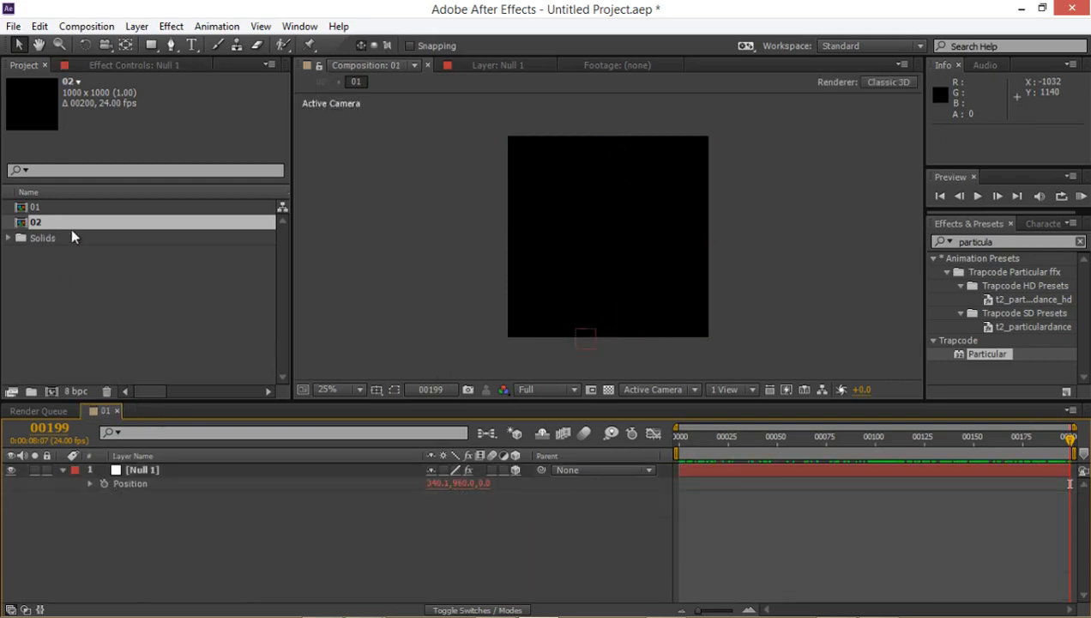
mouse_move(704, 446)
mouse_down()
mouse_move(879, 454)
mouse_move(904, 444)
mouse_up()
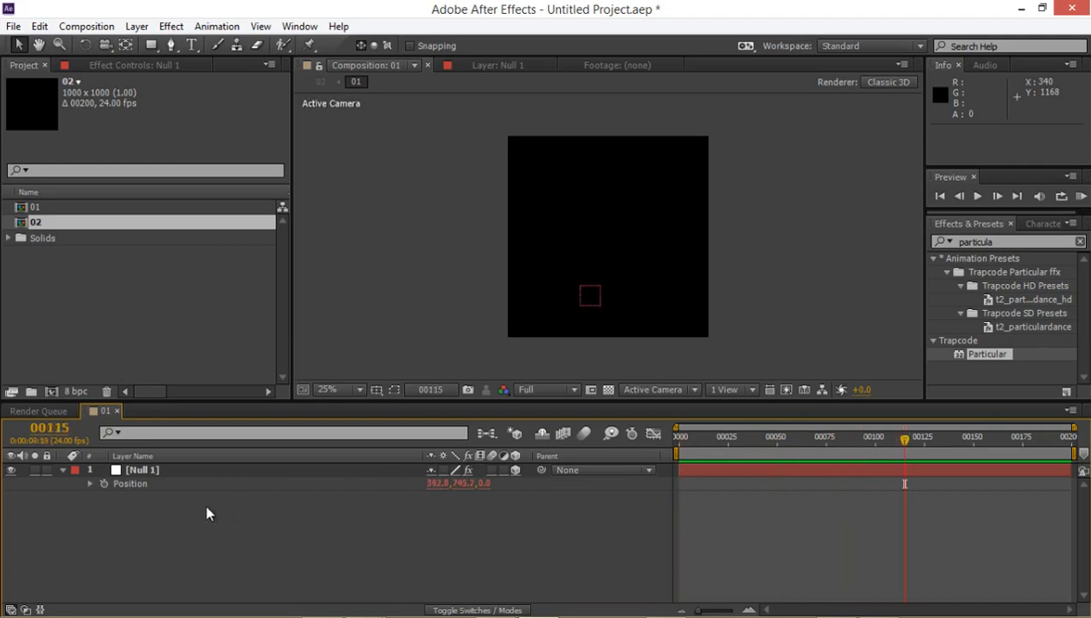
key(ctrl+z)
mouse_move(723, 456)
mouse_down()
mouse_move(1025, 456)
mouse_move(769, 441)
mouse_up()
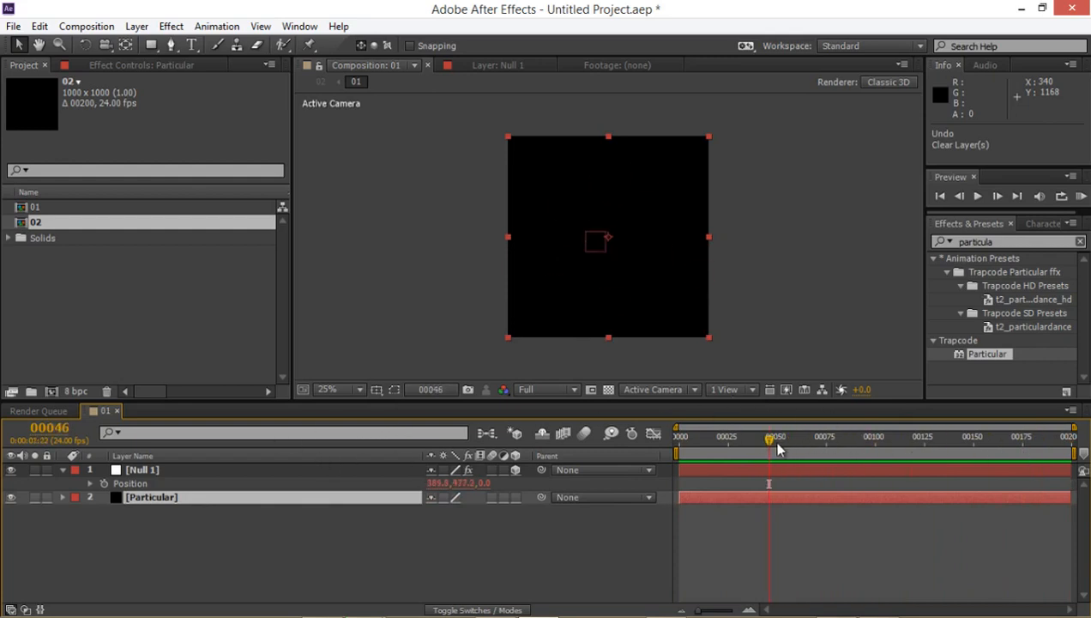
key(ctrl+z)
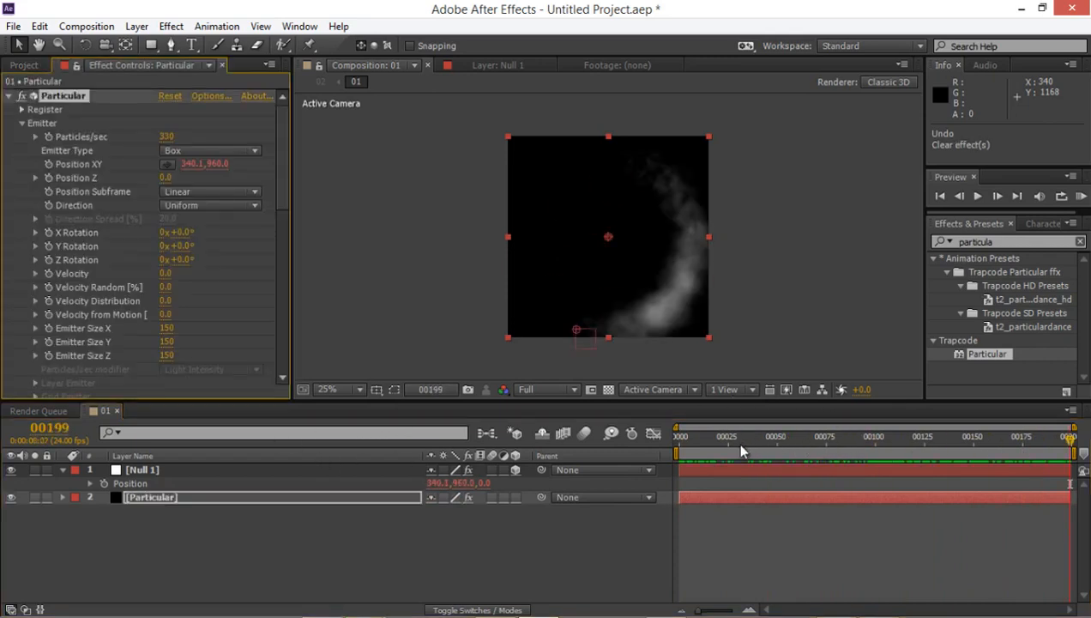
- Inspect the trail's edge at frame 181 and set composition 01's width and height to 1200 px
drag(740, 453, 1035, 449)
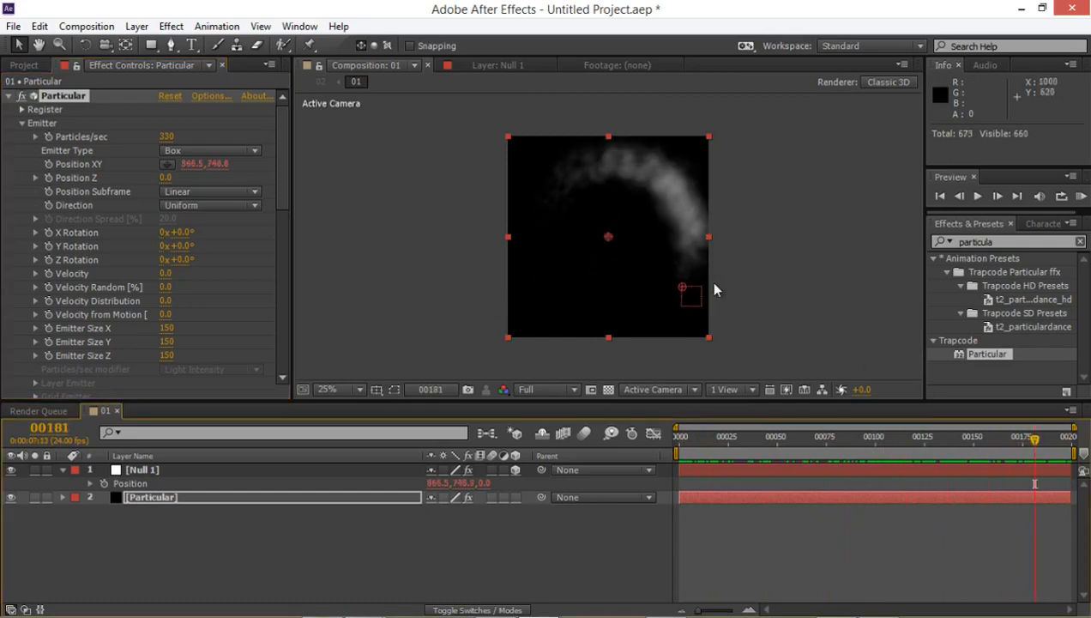
scroll(638, 286, up, 4)
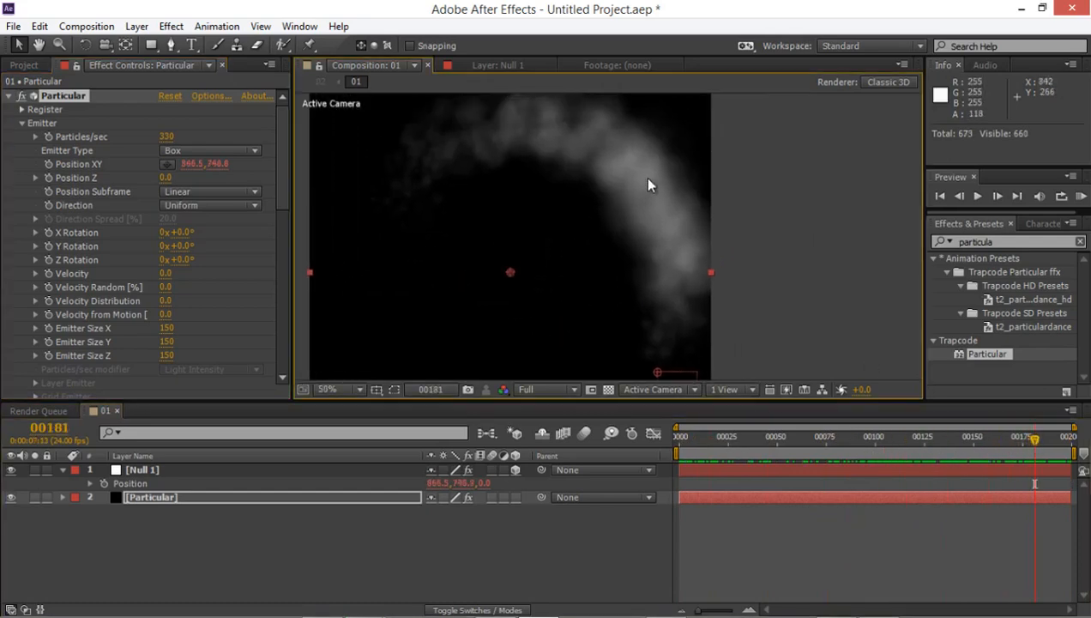
scroll(723, 225, down, 2)
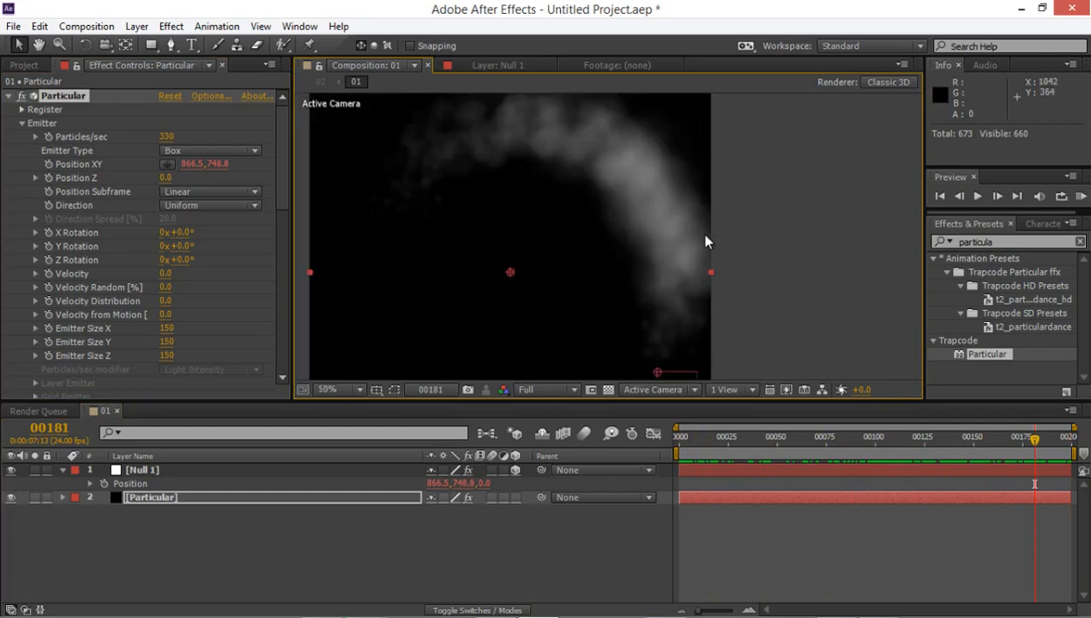
drag(727, 432, 1034, 433)
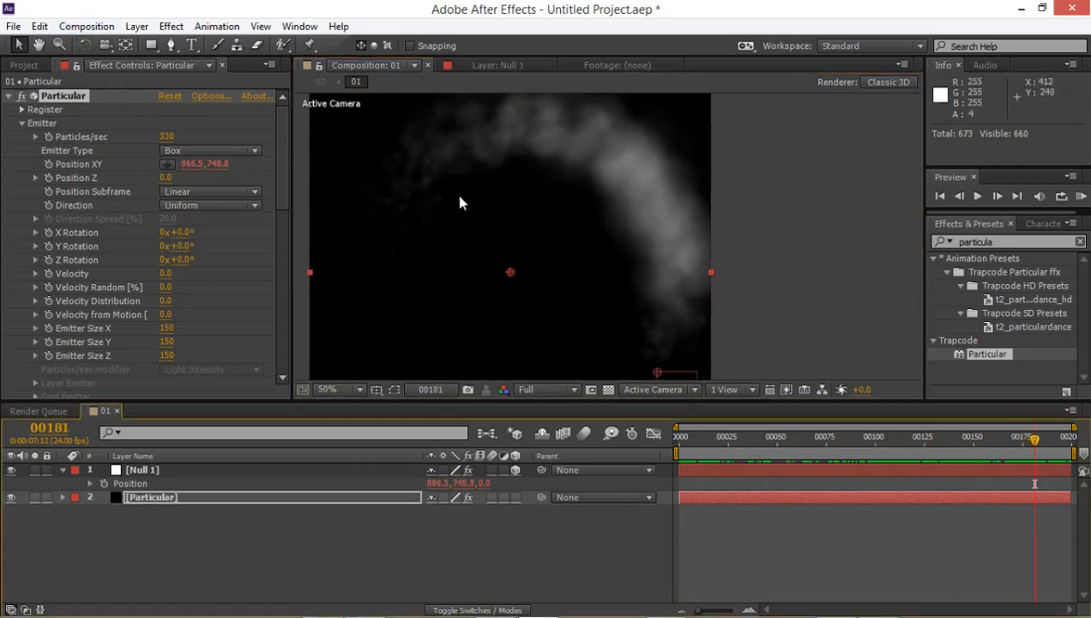
drag(470, 200, 533, 205)
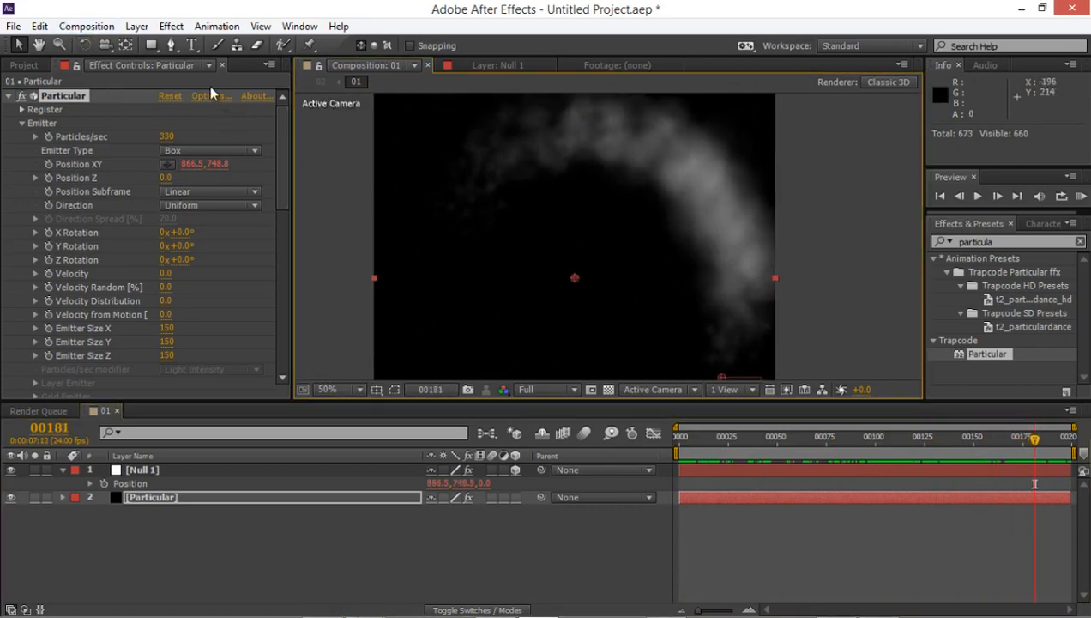
click(90, 26)
click(127, 68)
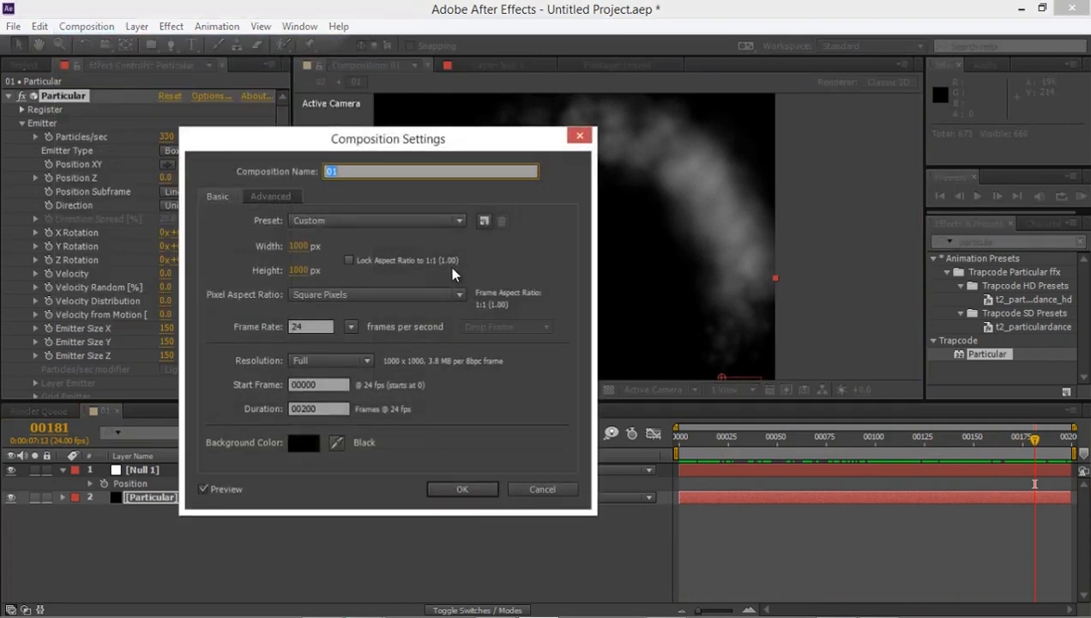
click(299, 246)
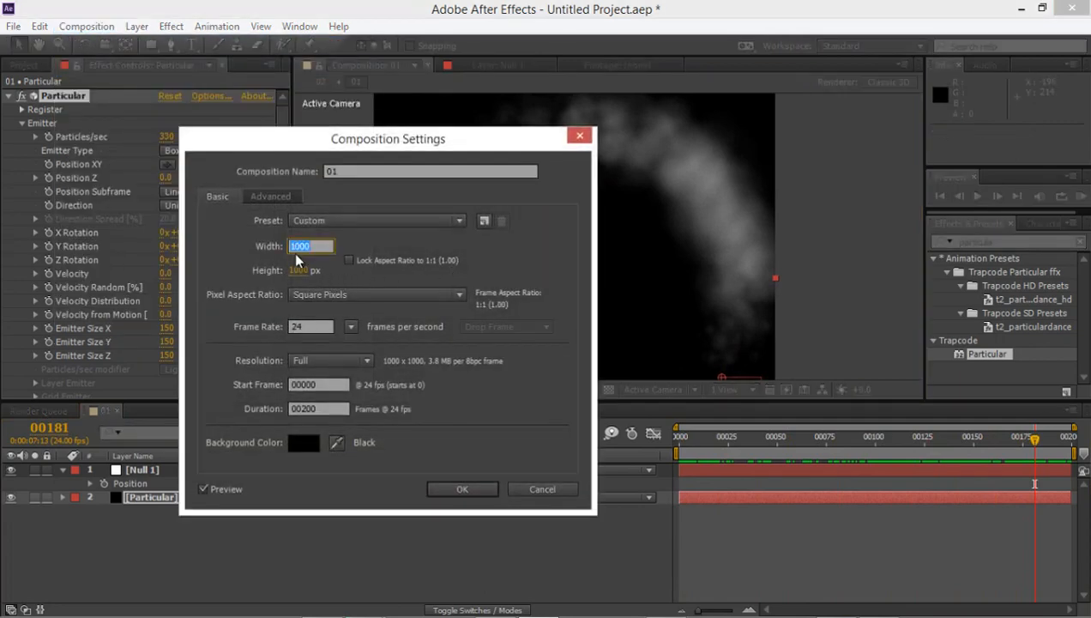
text(12)
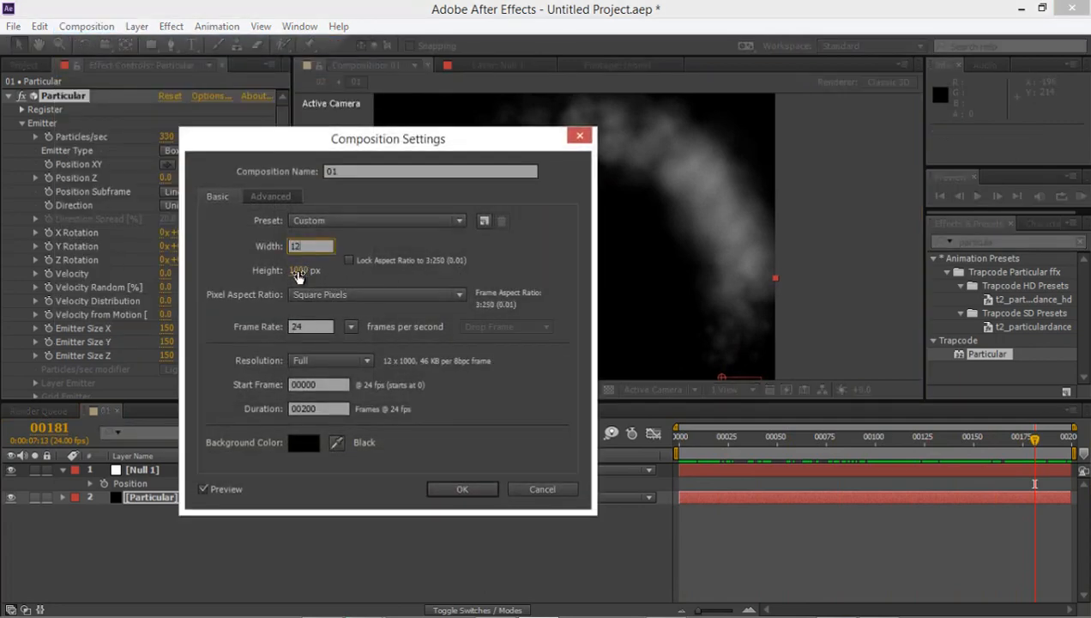
text(00)
click(300, 271)
text(12)
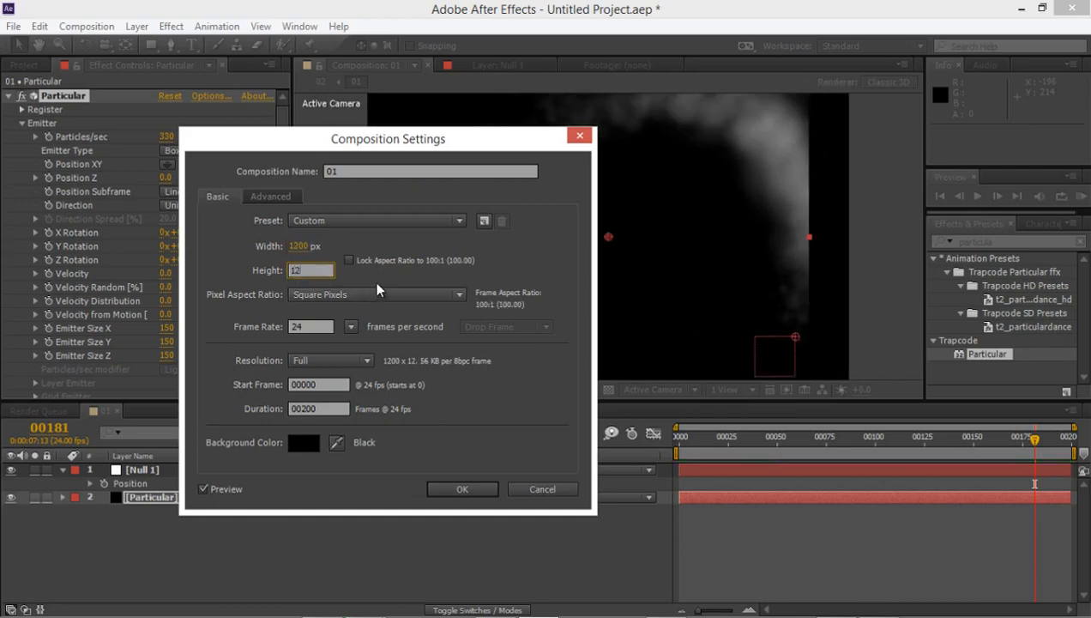
text(00)
click(451, 488)
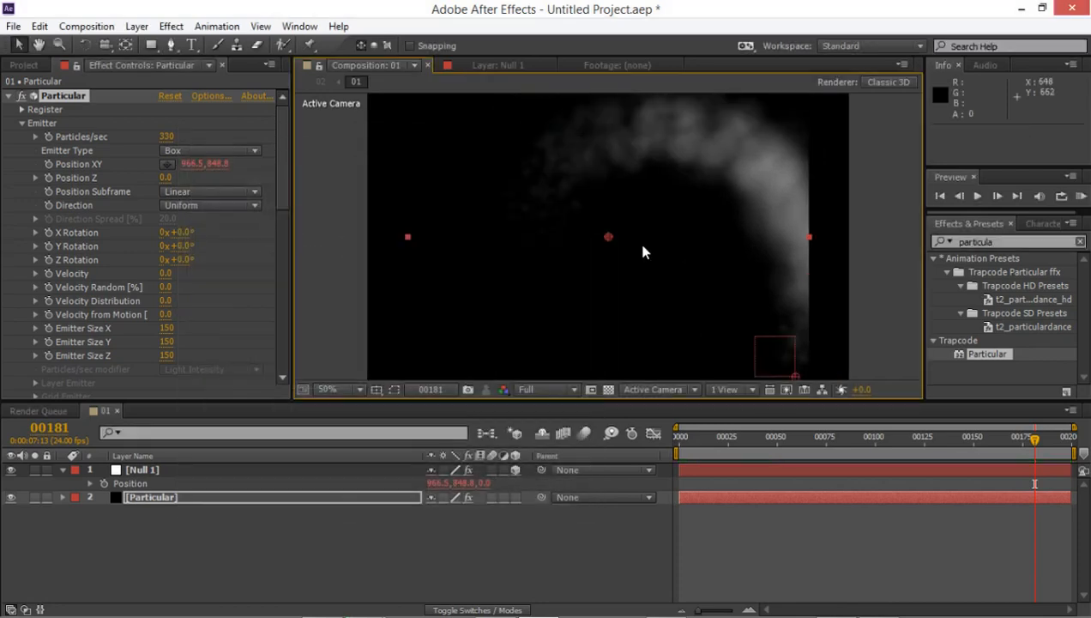
- Resize the Particular solid to the composition size, 1200 x 1200 px, and scrub to frame 55
click(163, 497)
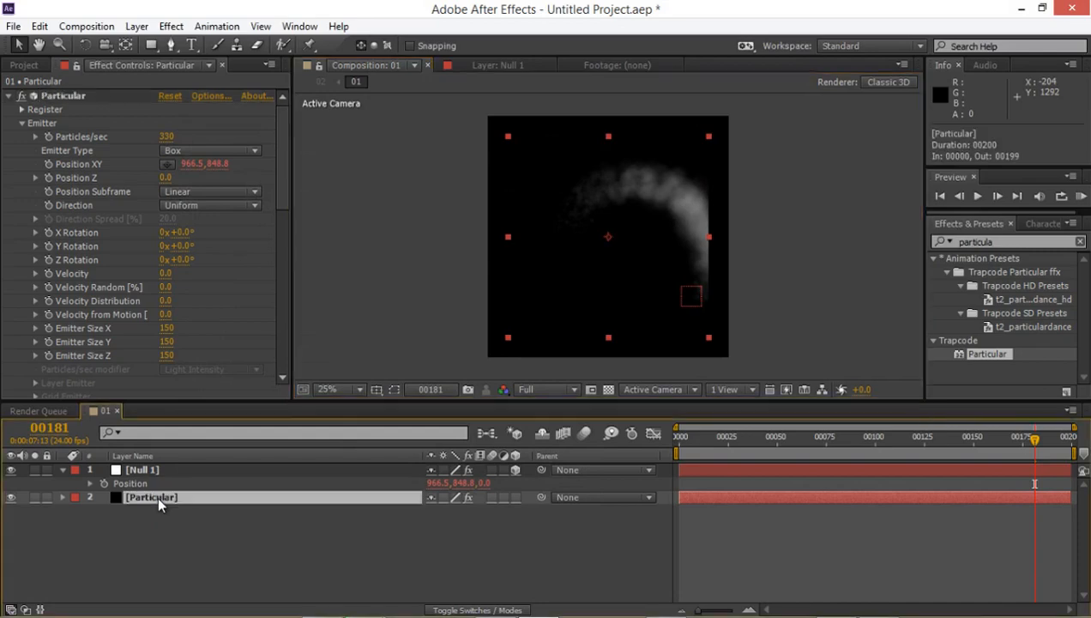
key(ctrl+shift+y)
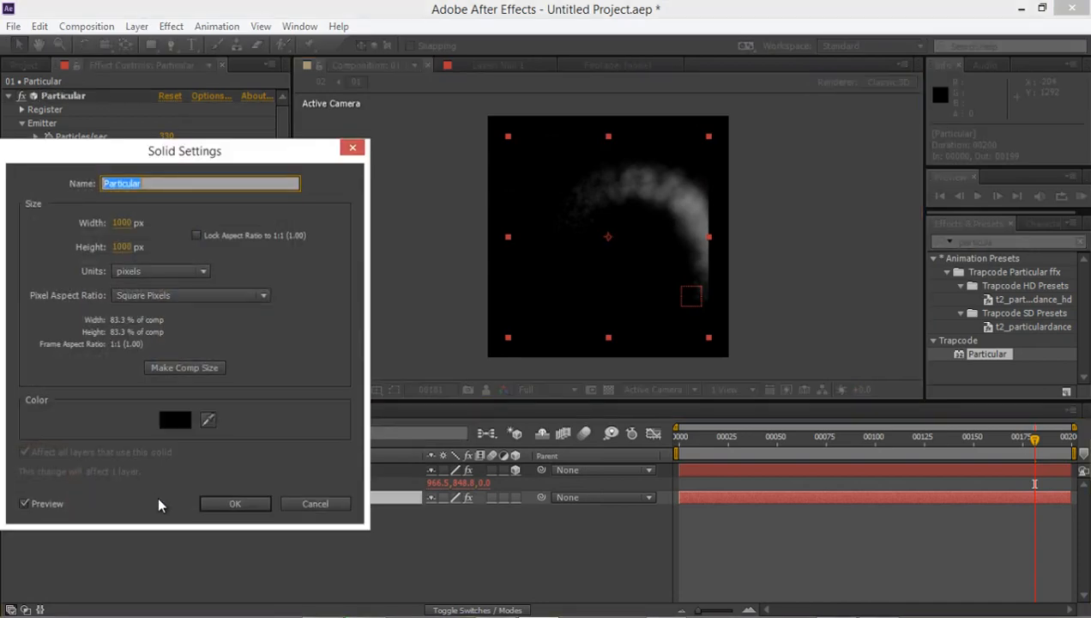
click(218, 378)
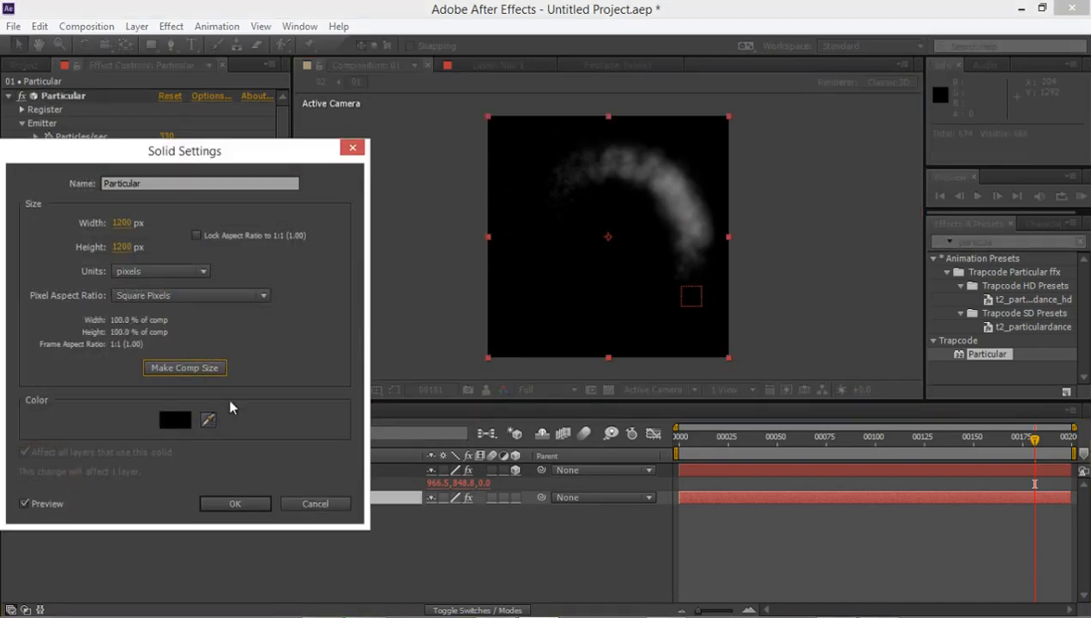
click(238, 498)
drag(725, 441, 787, 440)
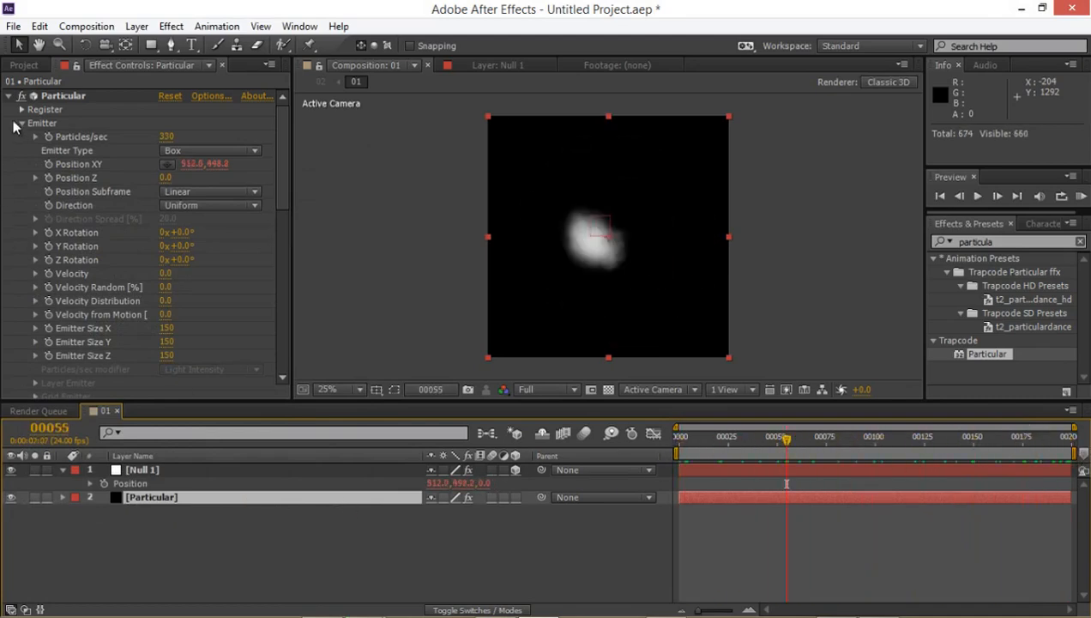
- Delete composition 02 from the project
click(24, 65)
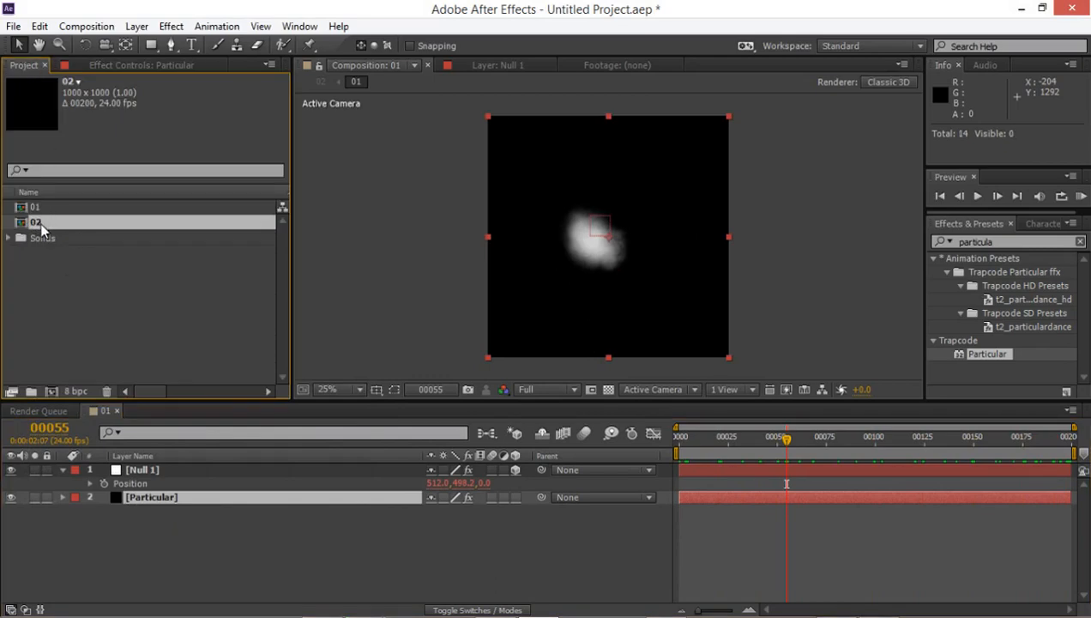
key(Delete)
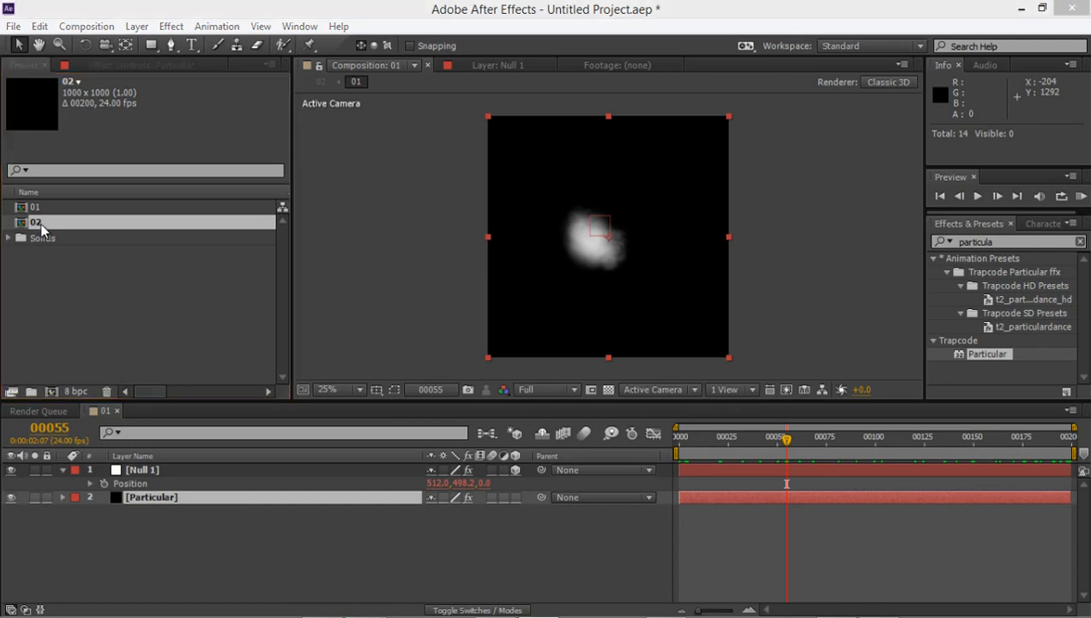
click(573, 339)
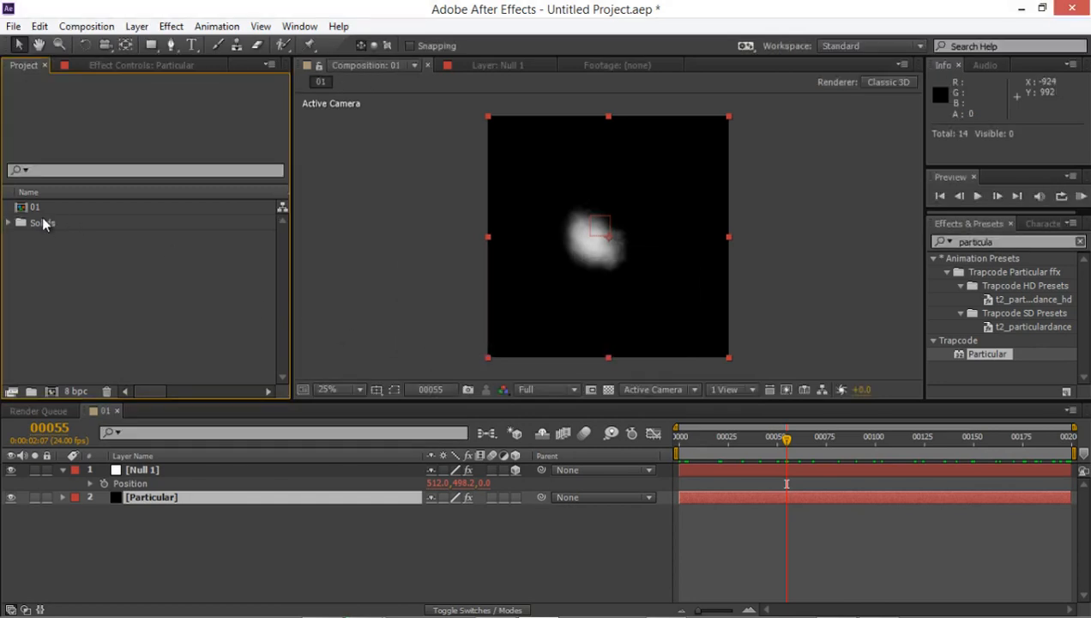
- Create a new composition from composition 01 and scrub it to frame 168
click(38, 213)
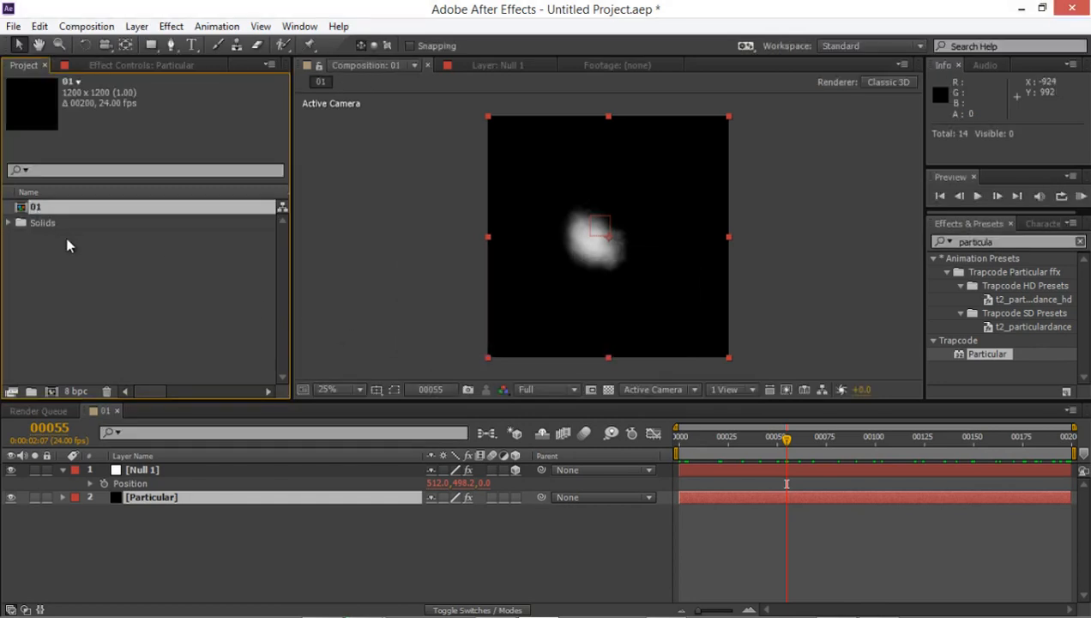
drag(70, 245, 59, 385)
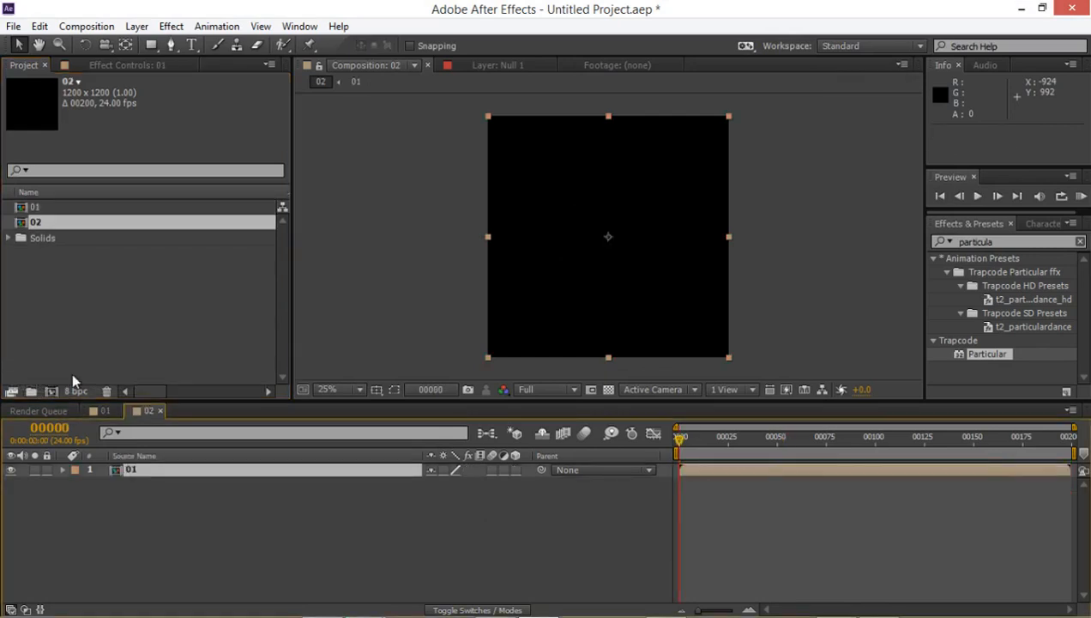
drag(681, 437, 1009, 438)
- Duplicate the 01 layer in composition 02, set the copy's Rotation to 180°, and scrub the timeline, returning to frame 0
click(204, 486)
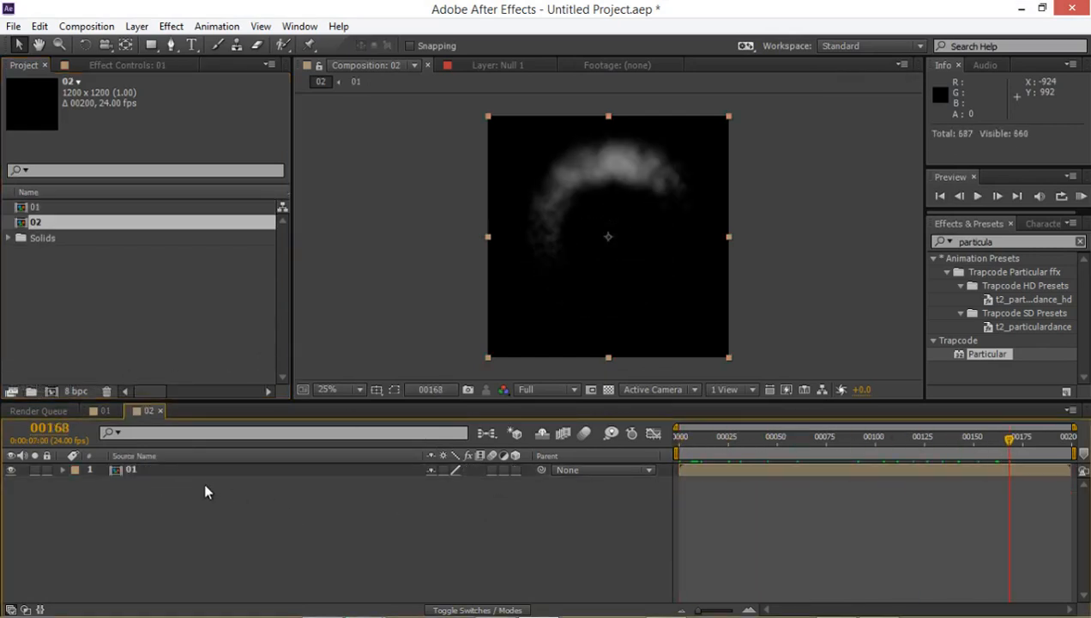
click(197, 469)
key(ctrl+d)
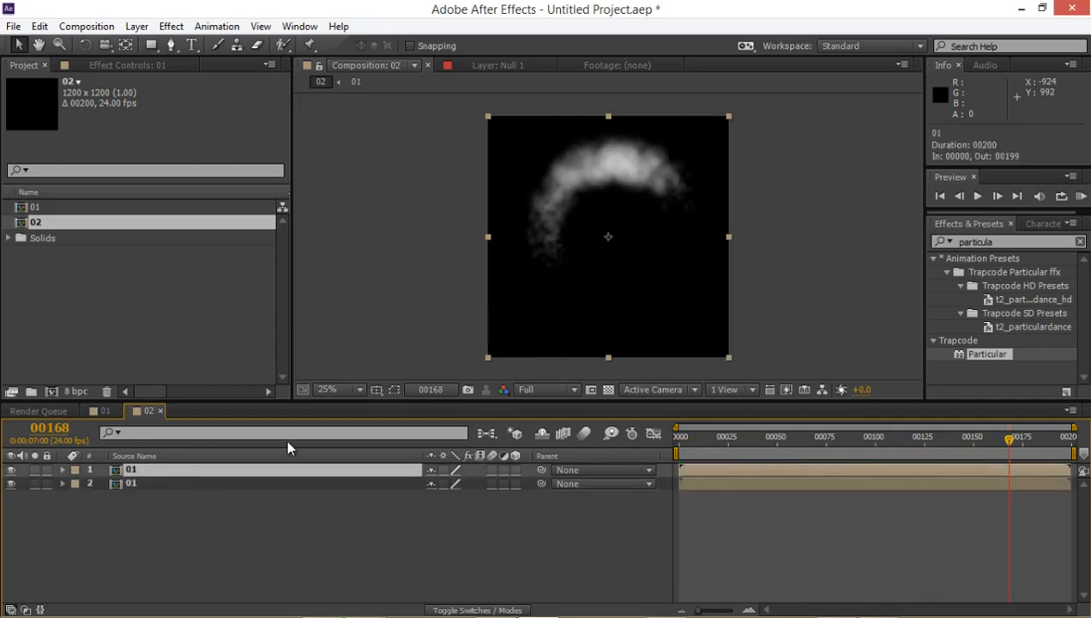
key(r)
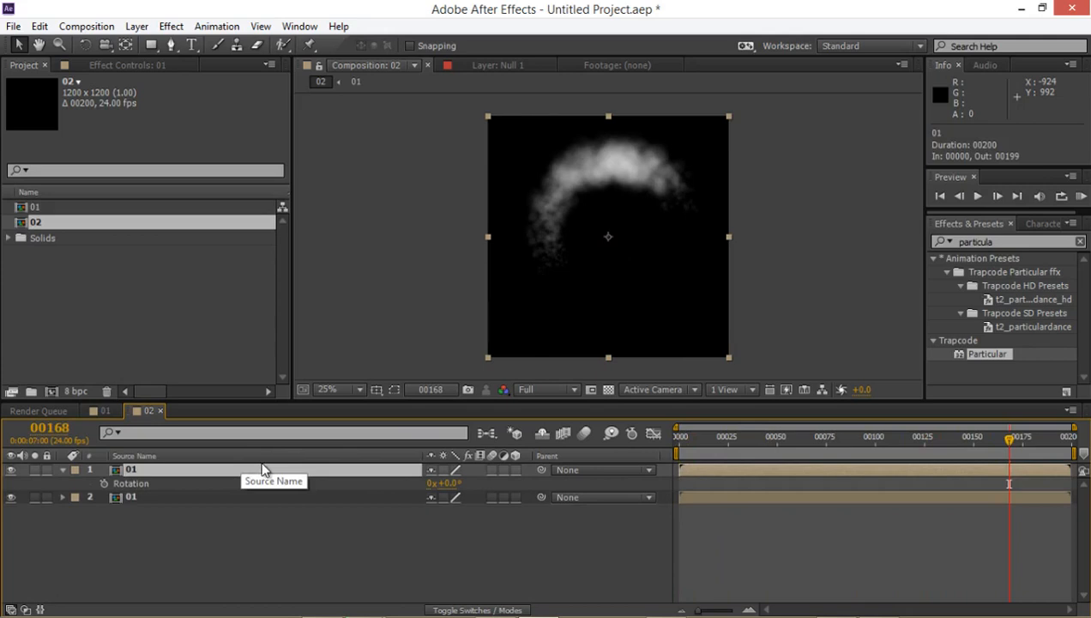
click(446, 483)
key(Return)
drag(681, 440, 976, 440)
drag(915, 410, 432, 395)
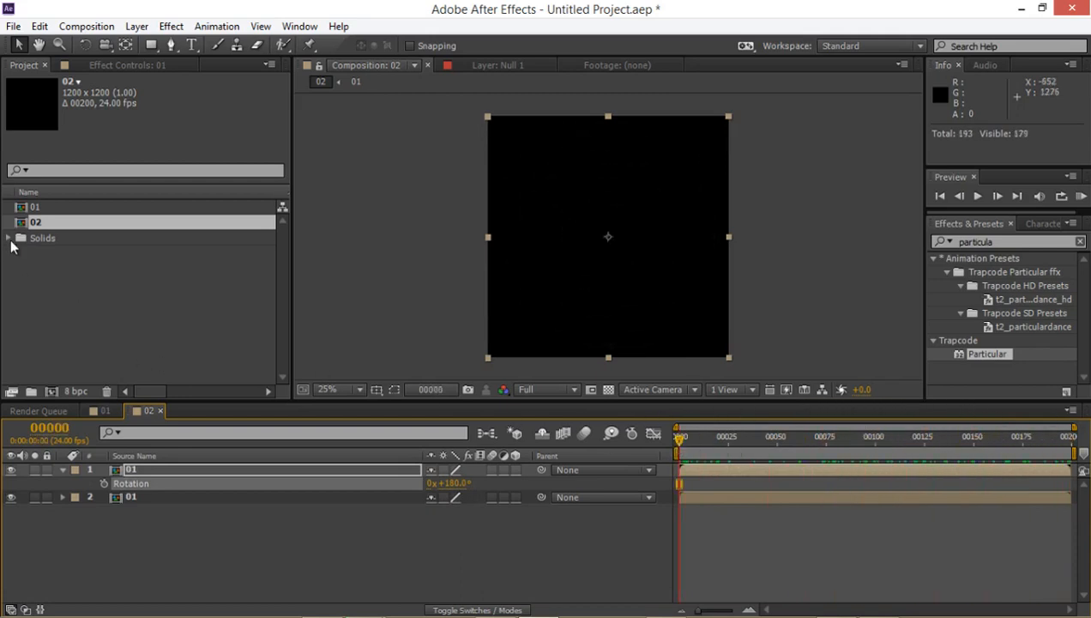
- Create a new composition from composition 02, scrub it to frame 189, and set its duration to 600 frames
drag(35, 225, 50, 391)
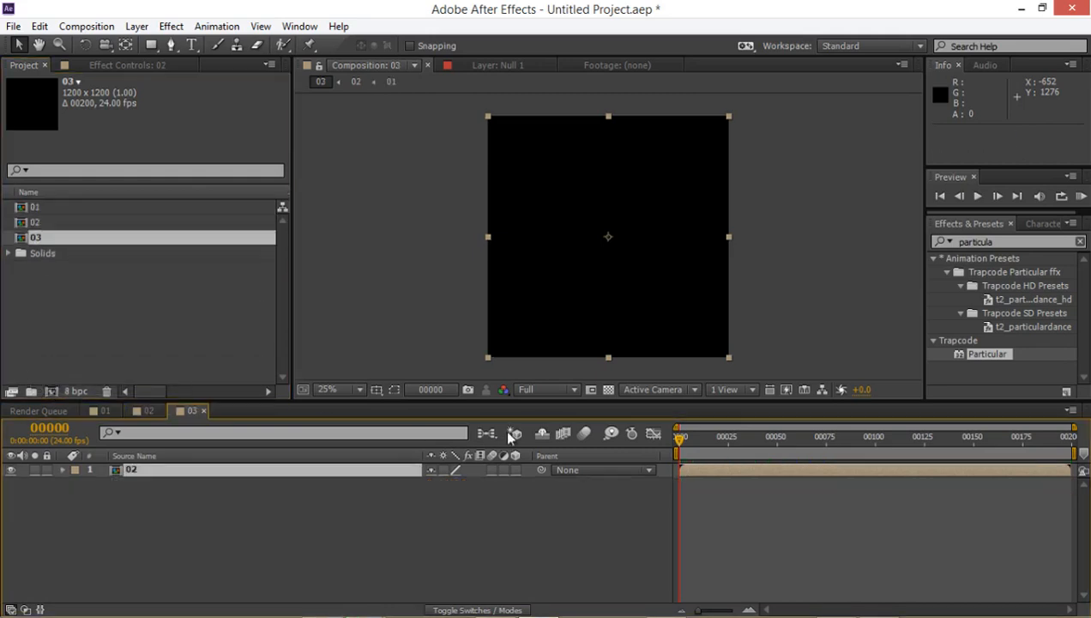
drag(679, 436, 1050, 436)
click(85, 26)
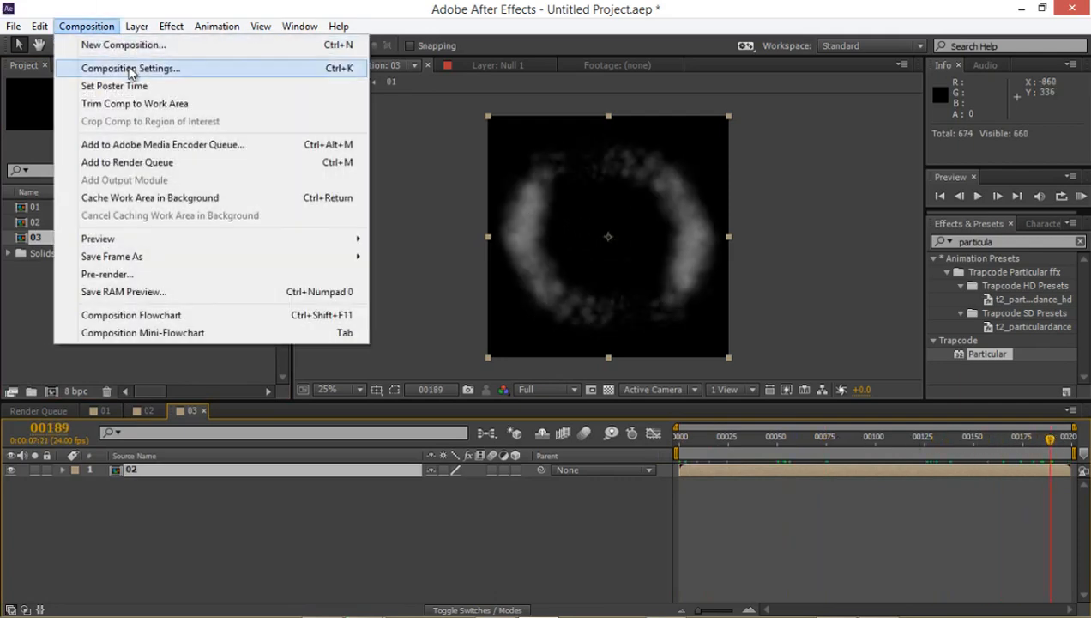
click(130, 69)
double_click(307, 409)
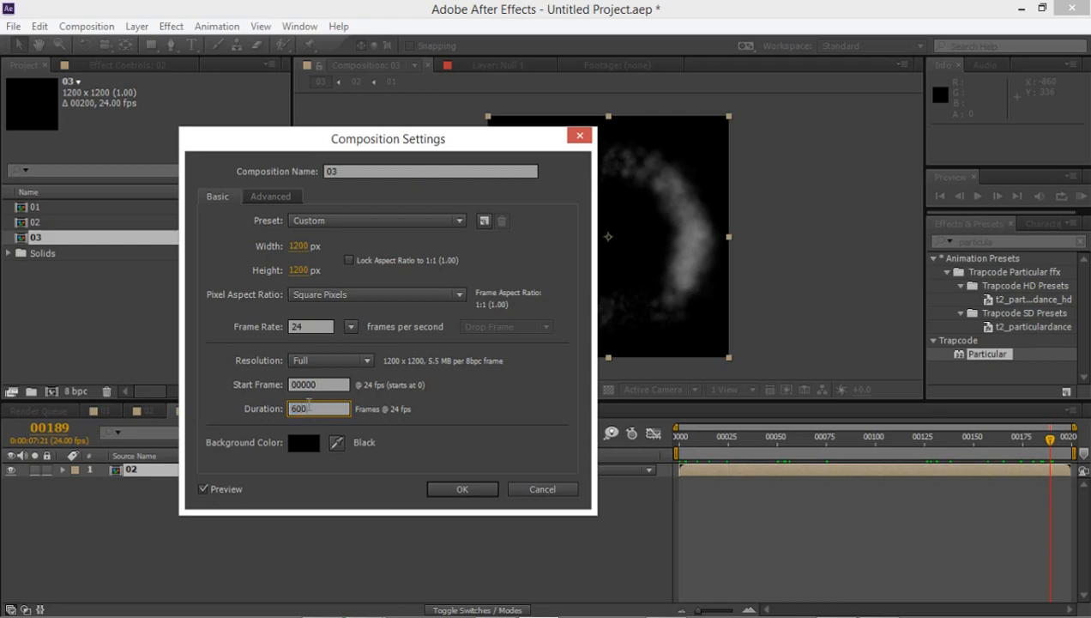
click(459, 488)
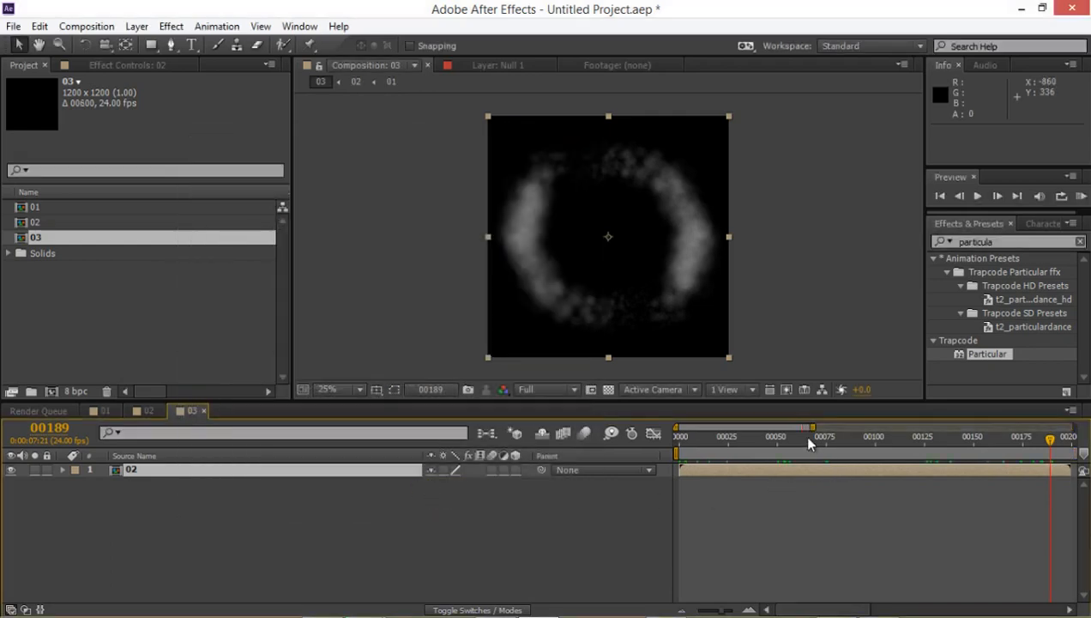
- Duplicate the 02 layer twice and place the copies one after another along the timeline, the last starting at frame 366
drag(808, 442, 942, 447)
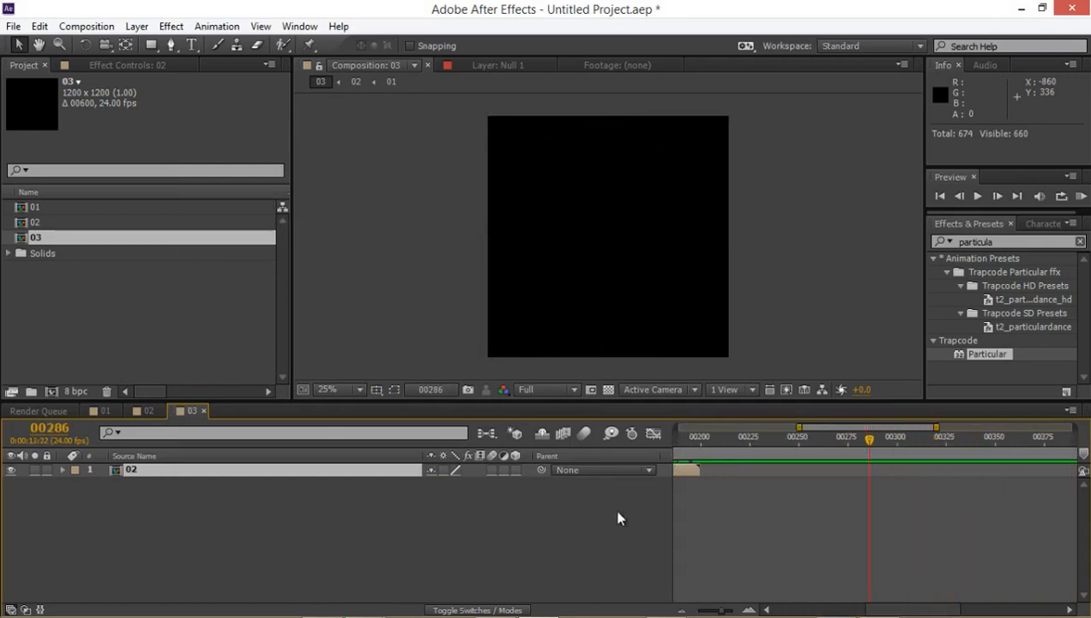
click(697, 610)
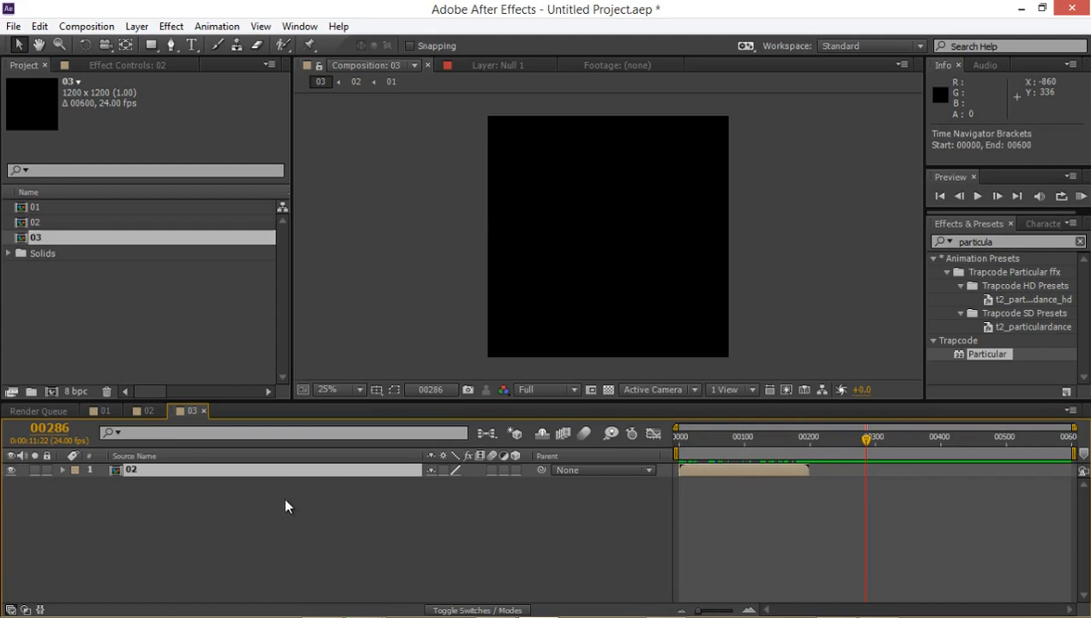
key(ctrl+d)
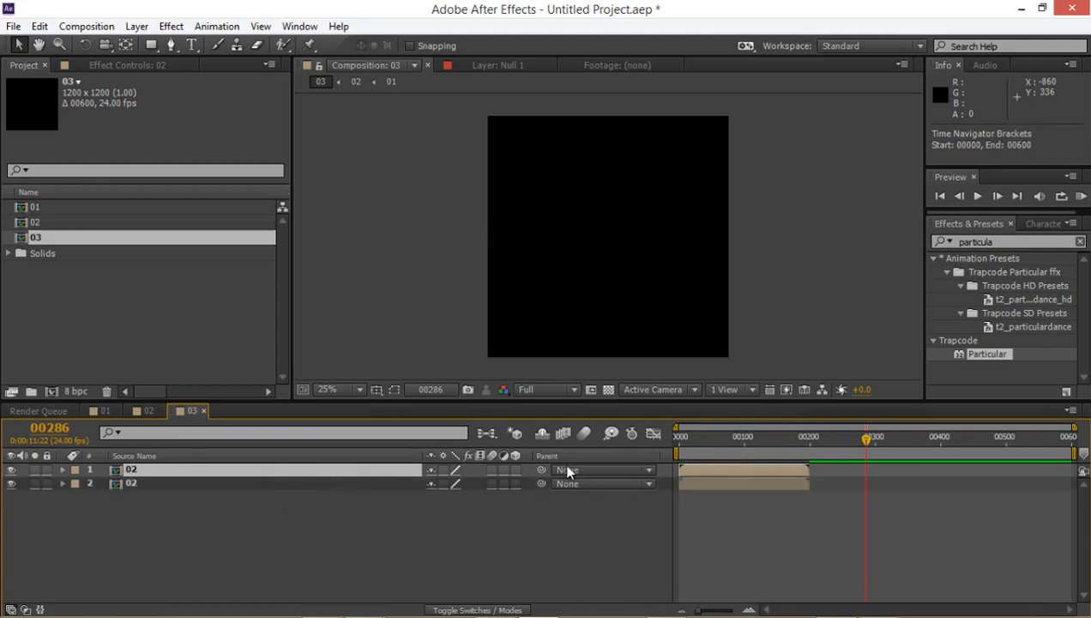
drag(715, 470, 836, 456)
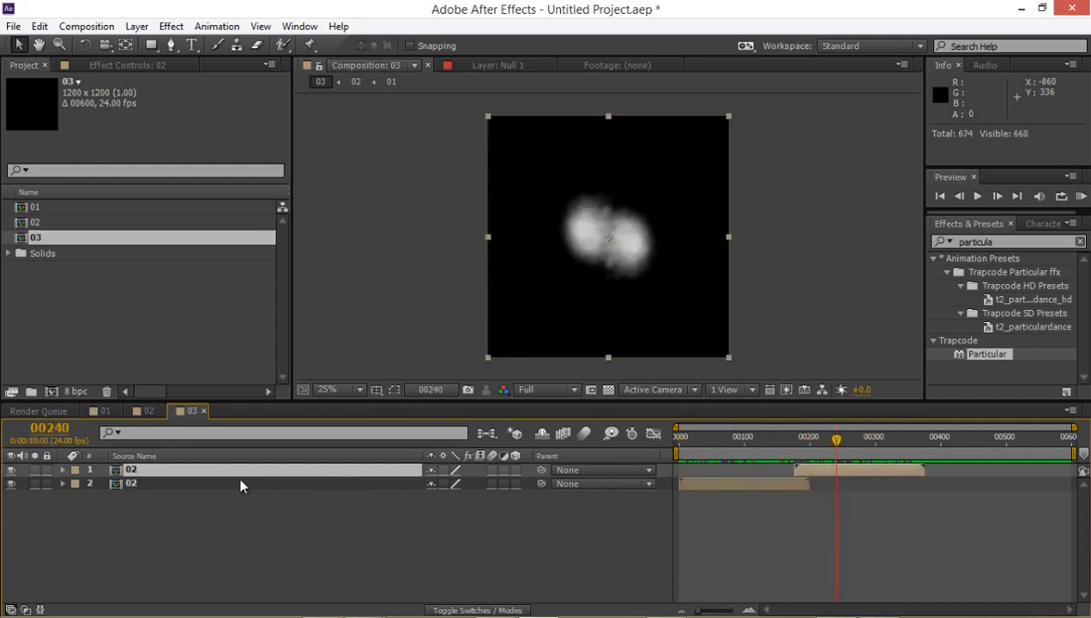
key(ctrl+d)
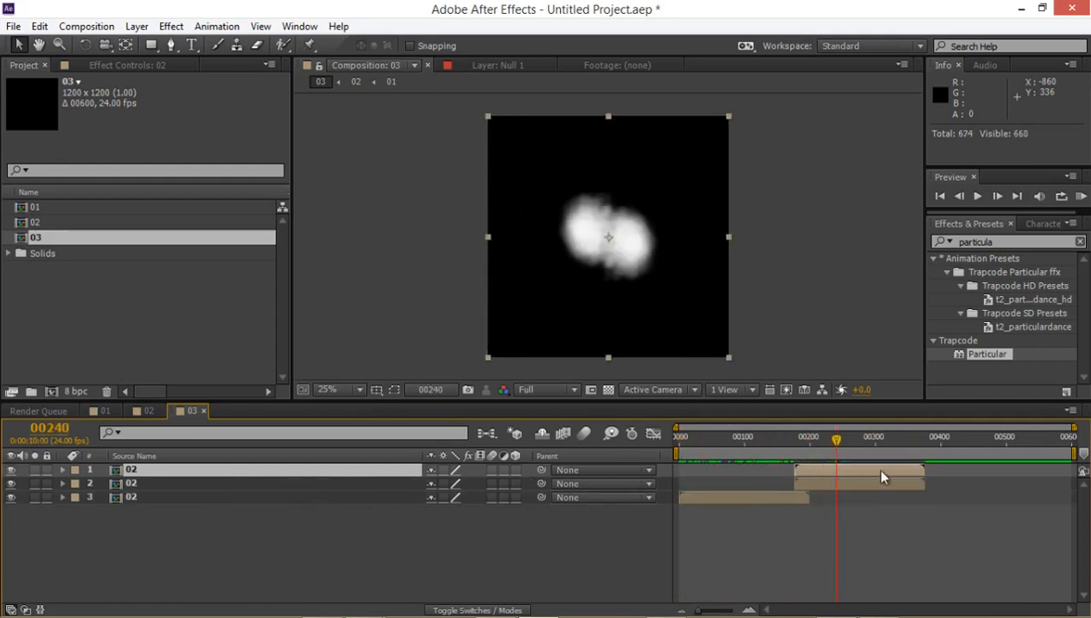
drag(881, 471, 1006, 477)
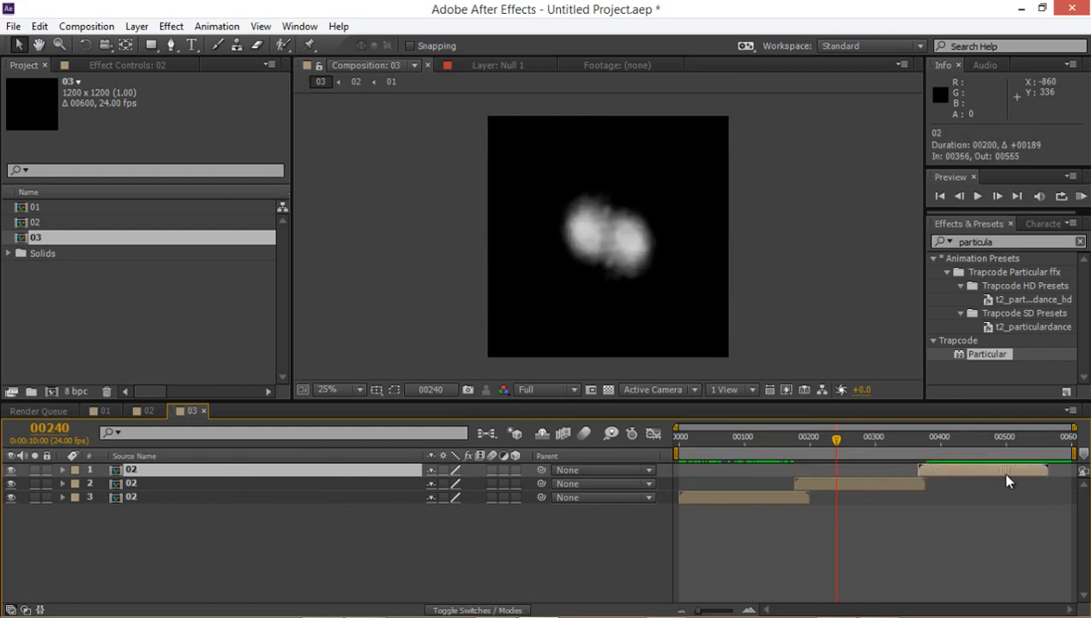
- Try moving the two 02 copies earlier so the layers overlap more, and scrub through the timeline to check the timing
drag(966, 446, 817, 486)
drag(926, 470, 843, 469)
click(710, 447)
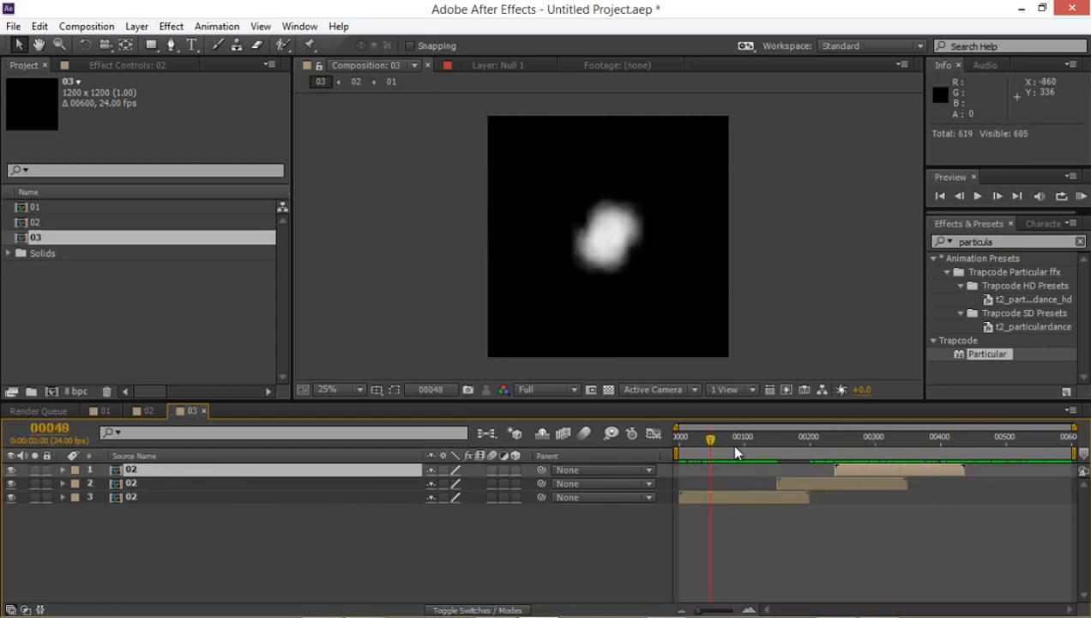
drag(735, 453, 839, 449)
drag(764, 502, 880, 477)
click(699, 452)
drag(903, 477, 706, 497)
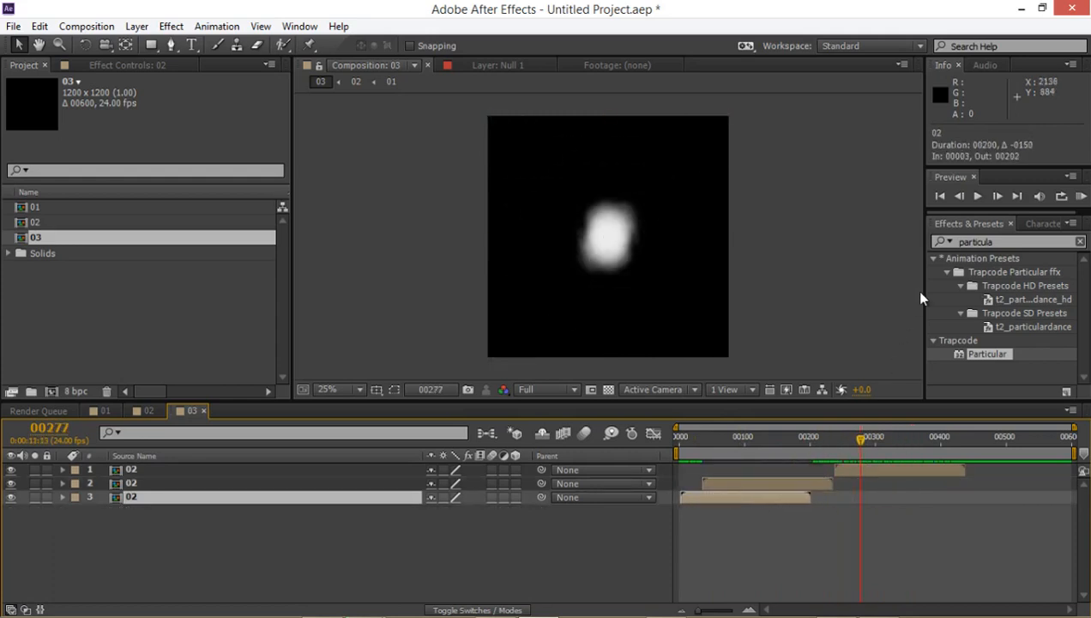
- Space the 02 layers end to end with slight overlaps, starting the middle one near frame 190 and the last at 372, and check frame 388
drag(754, 484, 845, 496)
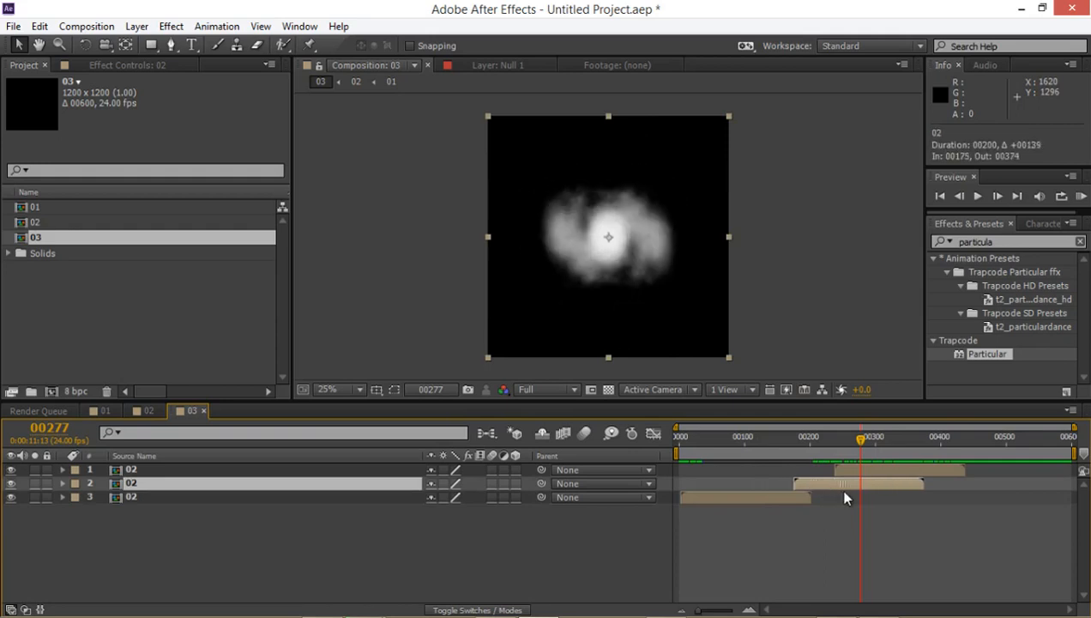
drag(901, 470, 997, 478)
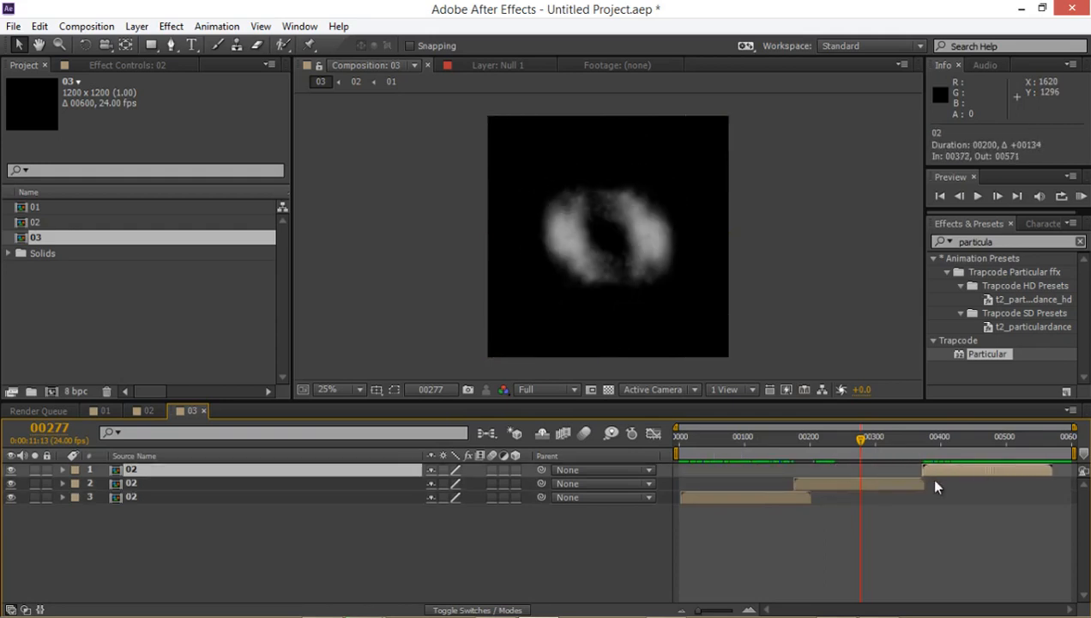
drag(883, 488, 894, 491)
drag(872, 440, 932, 440)
scroll(632, 268, up, 3)
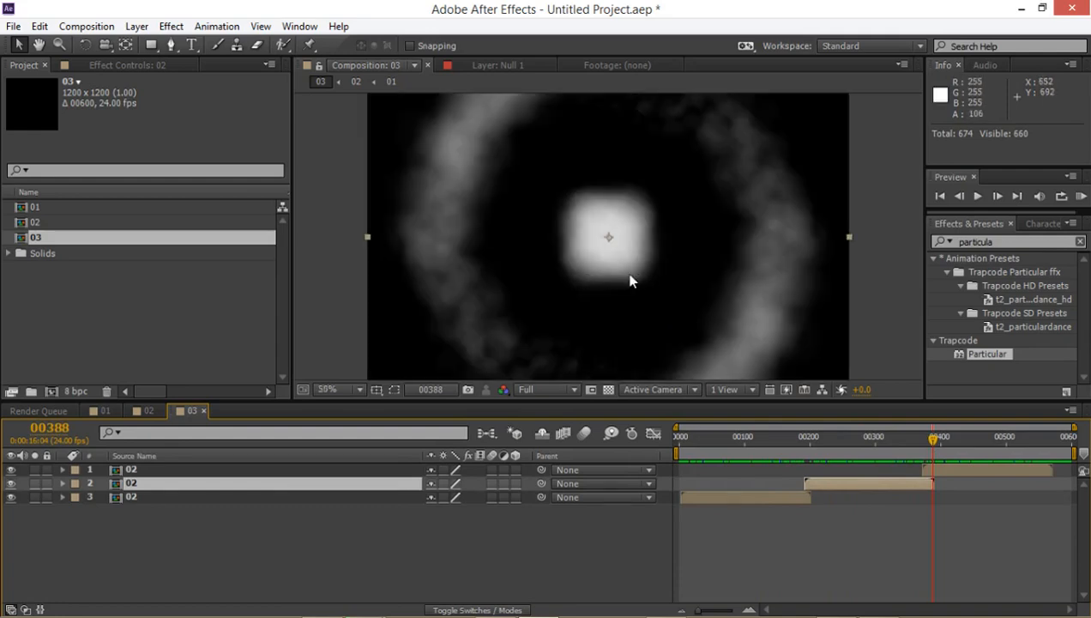
scroll(631, 280, down, 3)
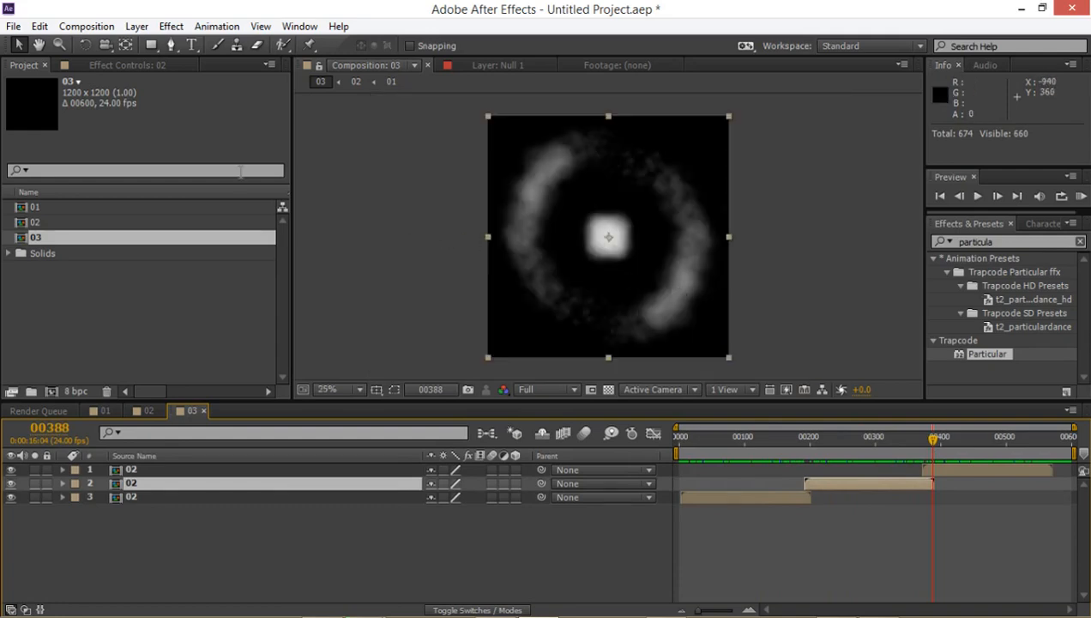
- Add a black 1200 x 1200 px solid named Black Bars above the 02 layers
click(137, 26)
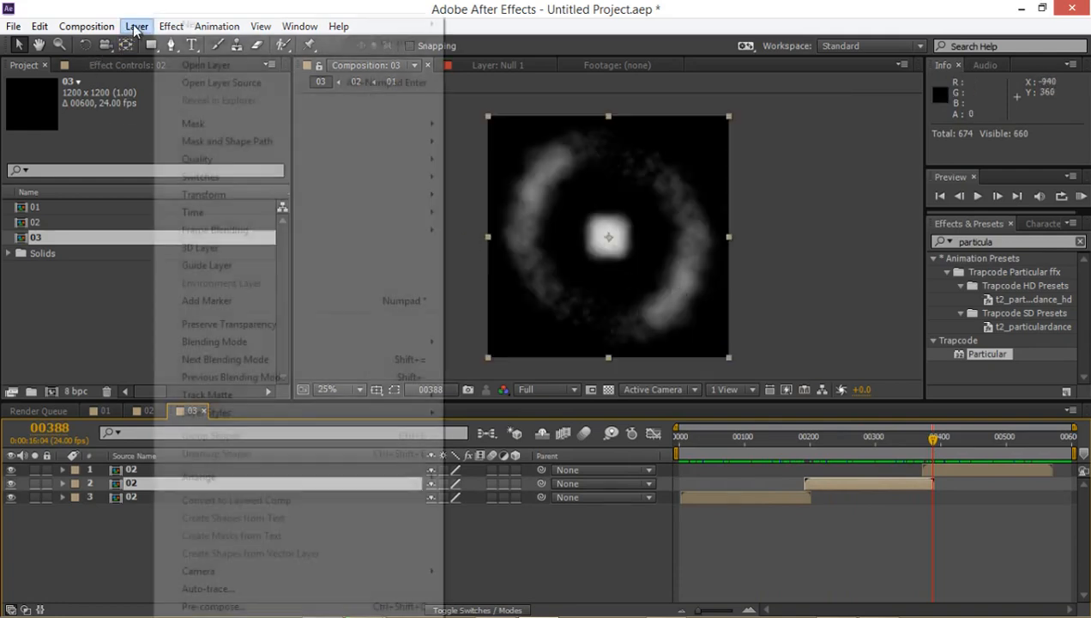
mouse_move(239, 25)
click(636, 41)
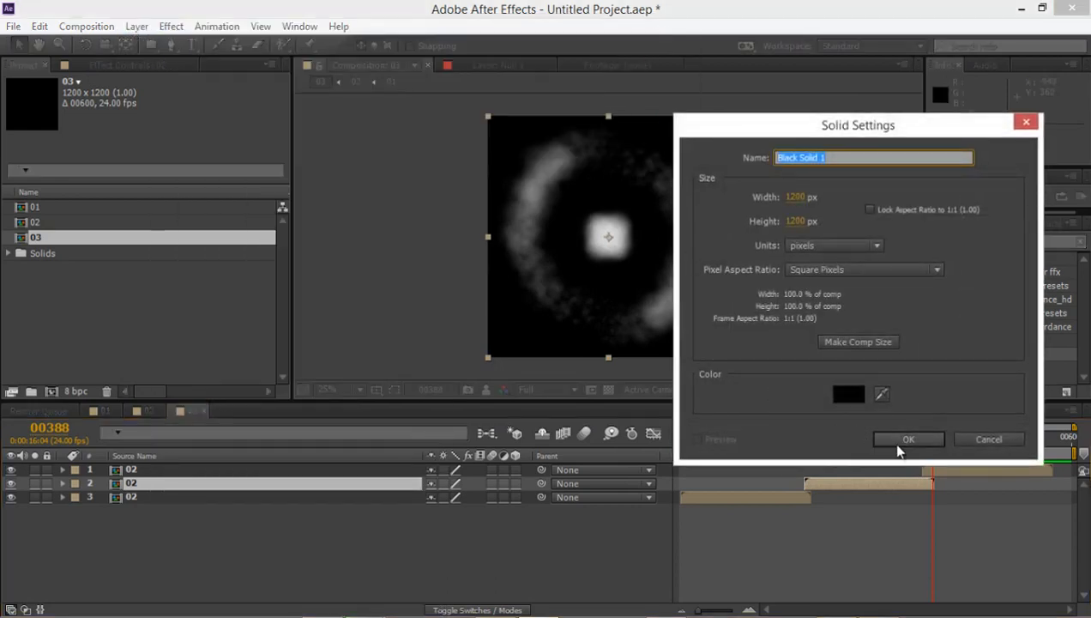
text(Bla)
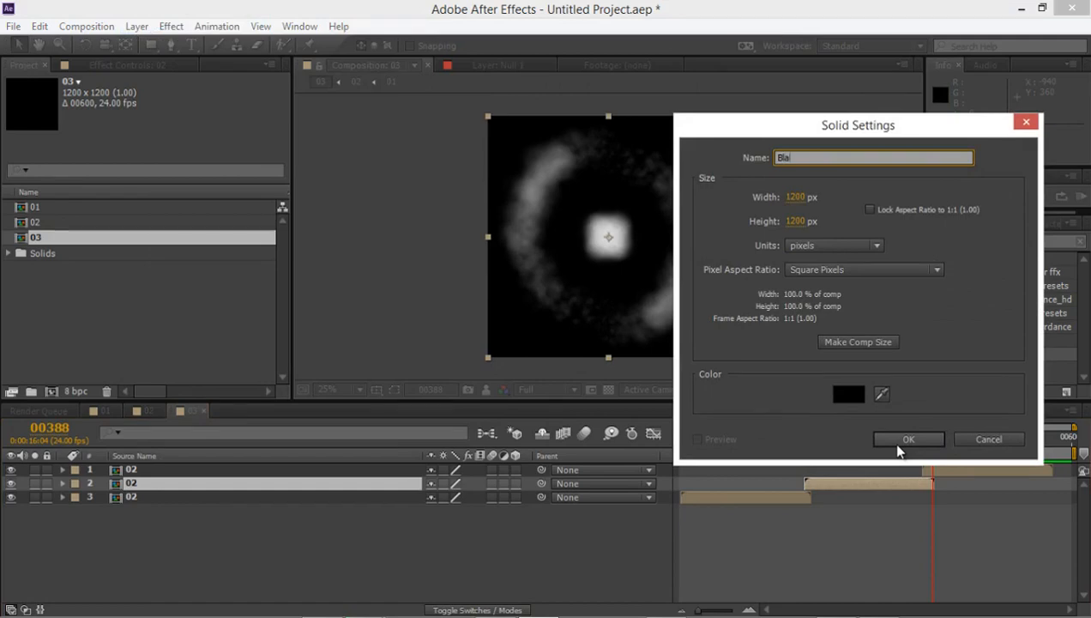
text(ck Bars)
click(902, 440)
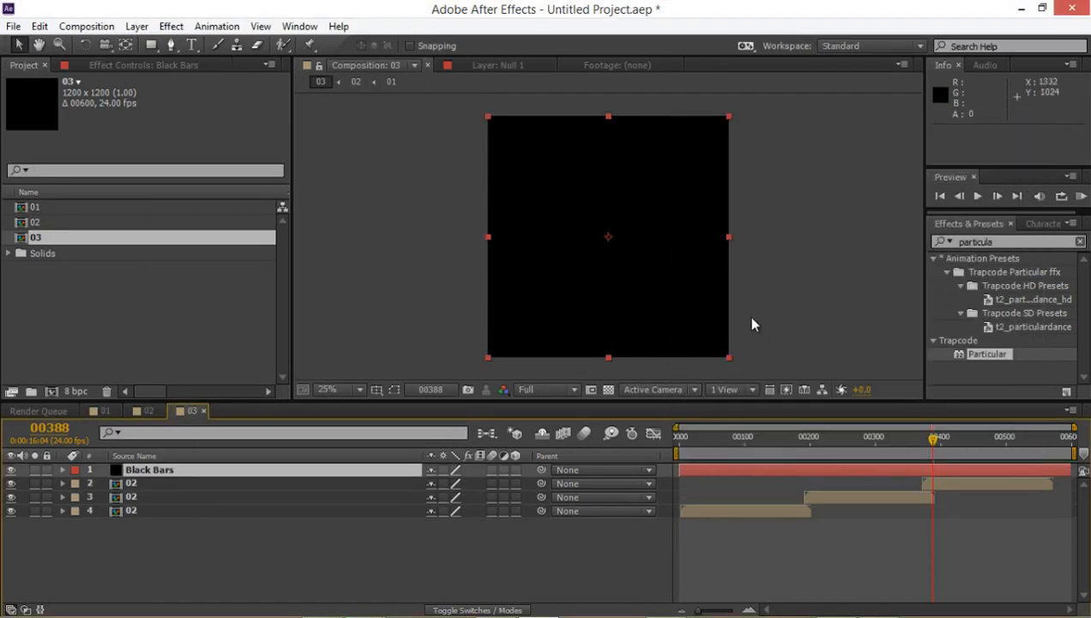
- Draw five full-height vertical rectangle masks of varied widths across the Black Bars solid in an enlarged composition view
key(grave)
key(period)
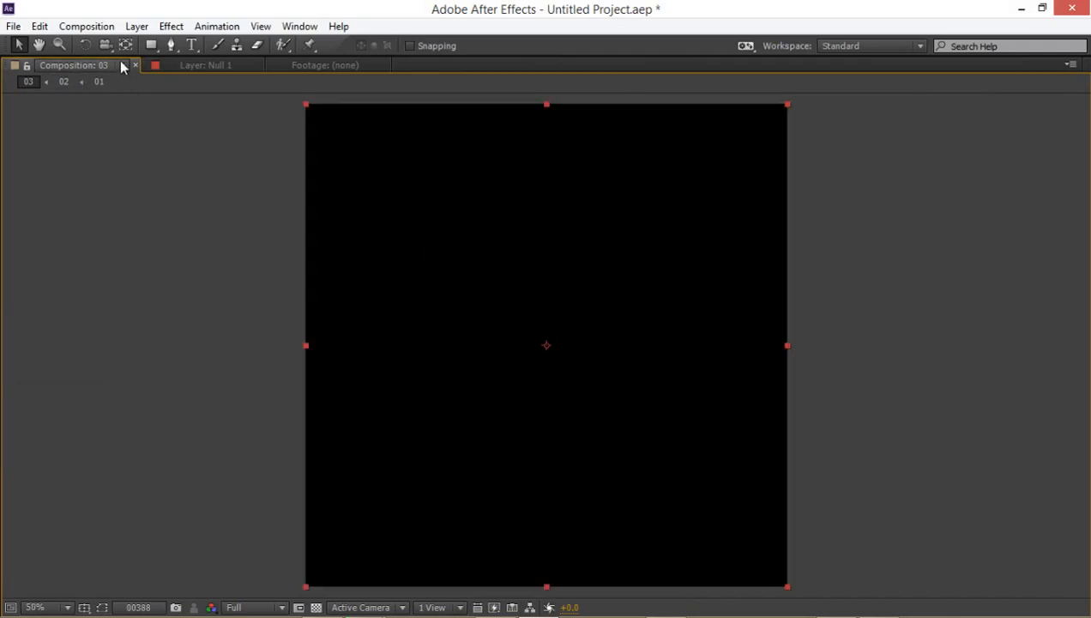
click(151, 45)
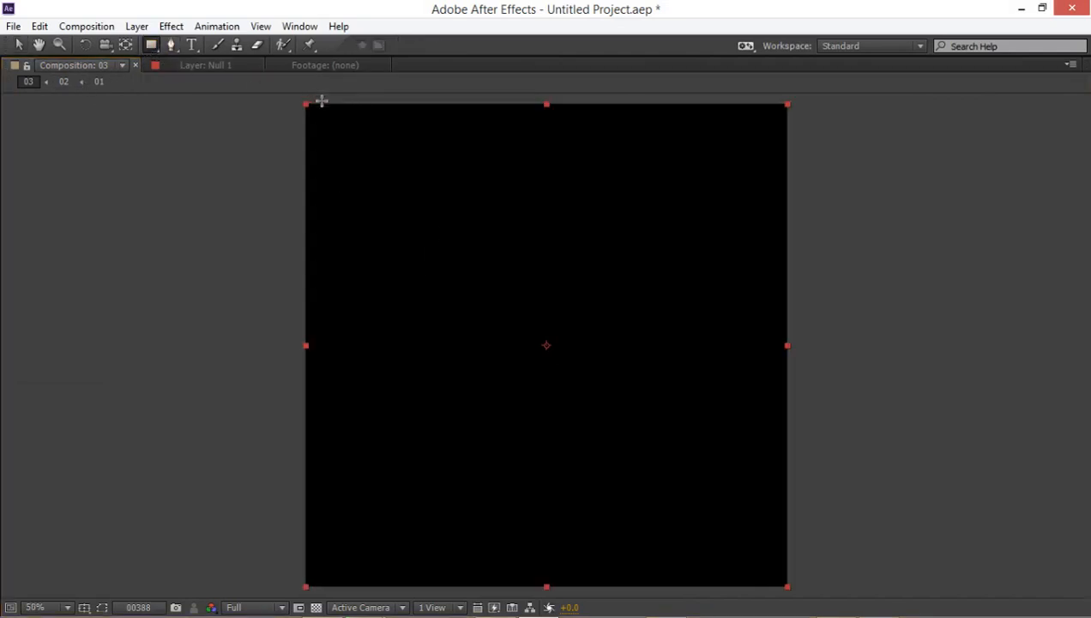
drag(320, 99, 369, 592)
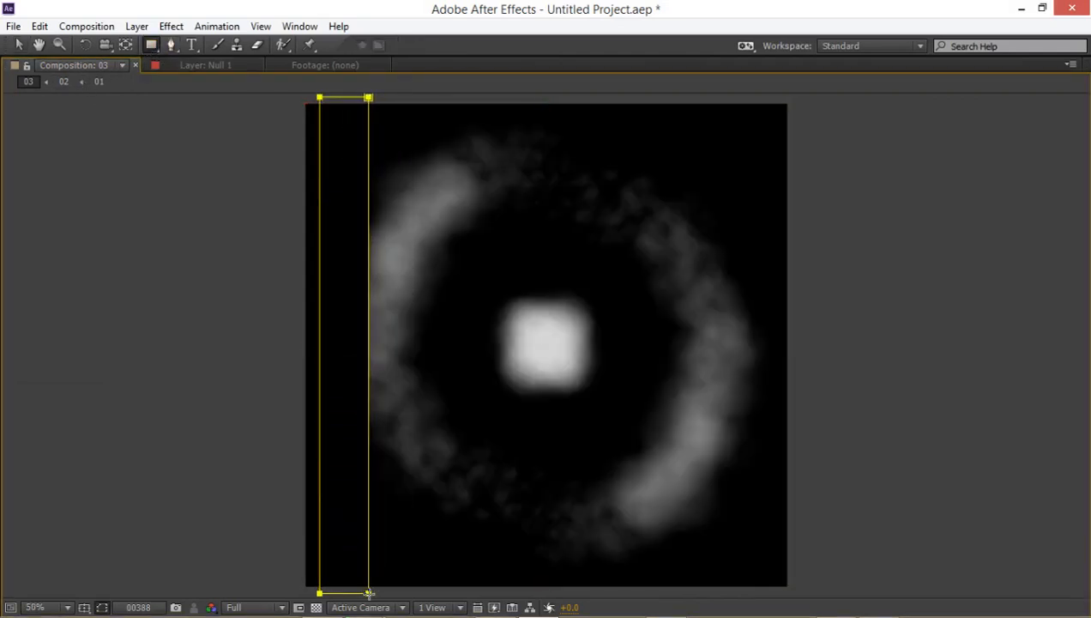
key(comma)
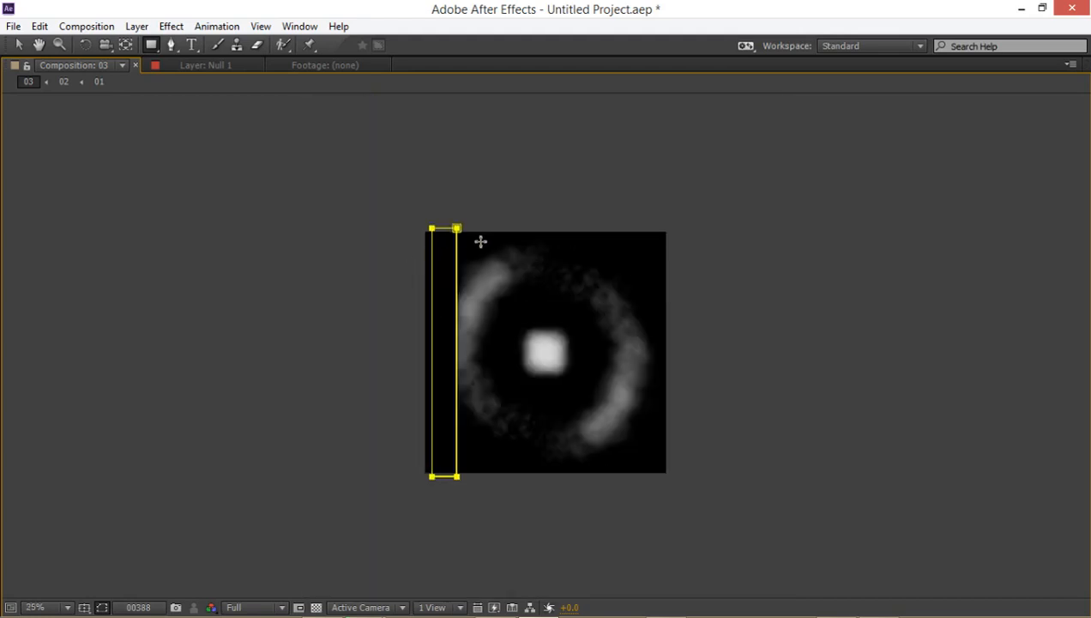
drag(480, 225, 513, 484)
drag(558, 216, 590, 495)
mouse_move(633, 210)
mouse_down()
mouse_move(612, 508)
mouse_move(620, 501)
mouse_up()
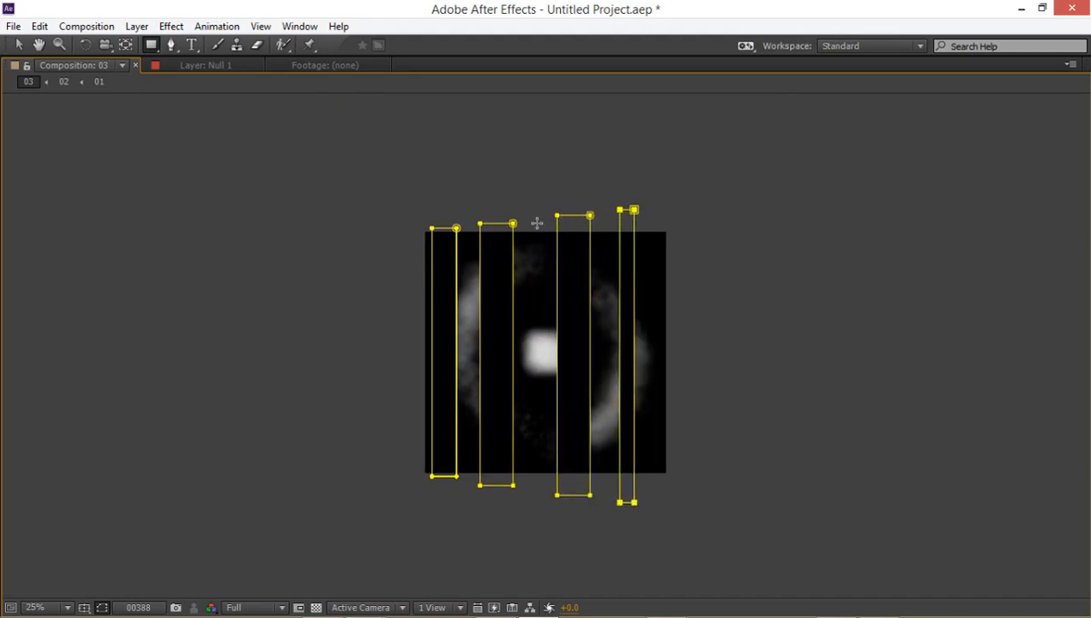
drag(537, 223, 532, 507)
key(grave)
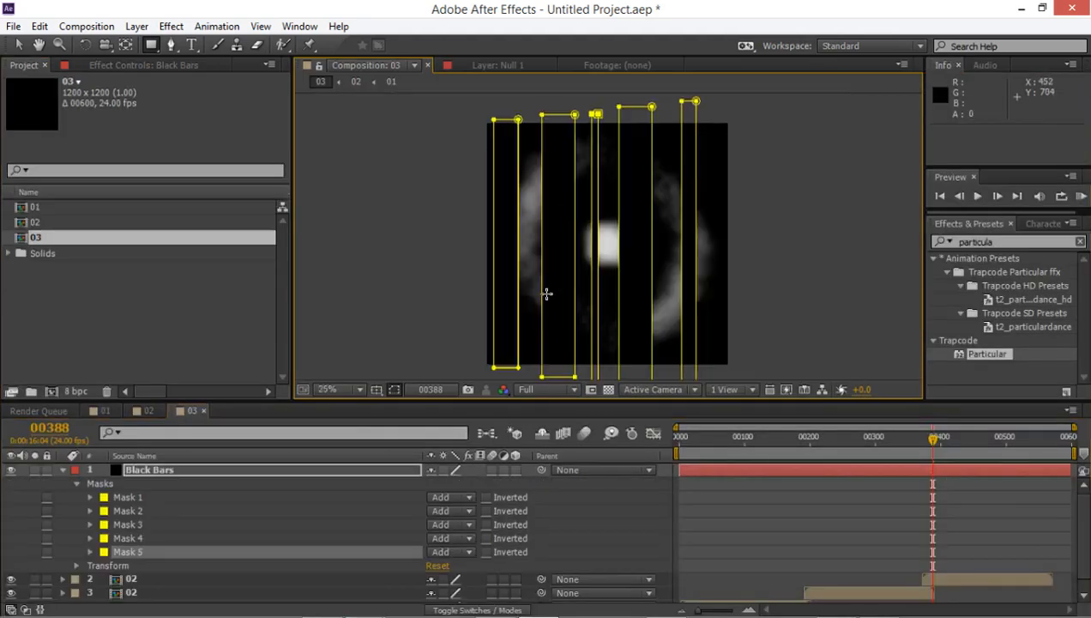
- Apply Fast Blur to the Black Bars layer and set Blurriness to 111
click(174, 467)
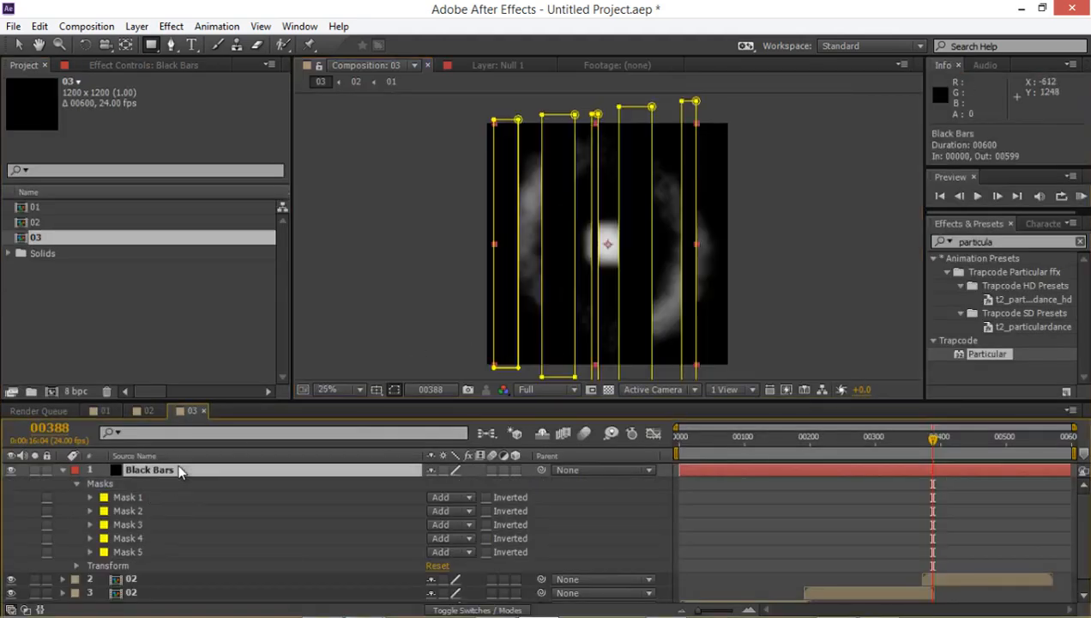
click(175, 26)
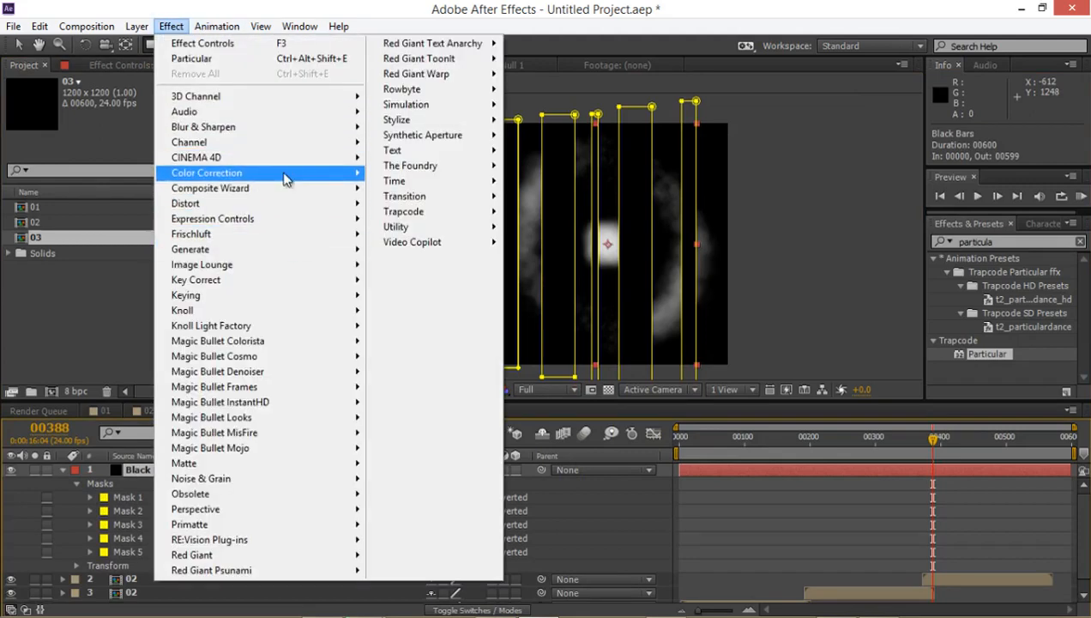
mouse_move(288, 131)
click(434, 305)
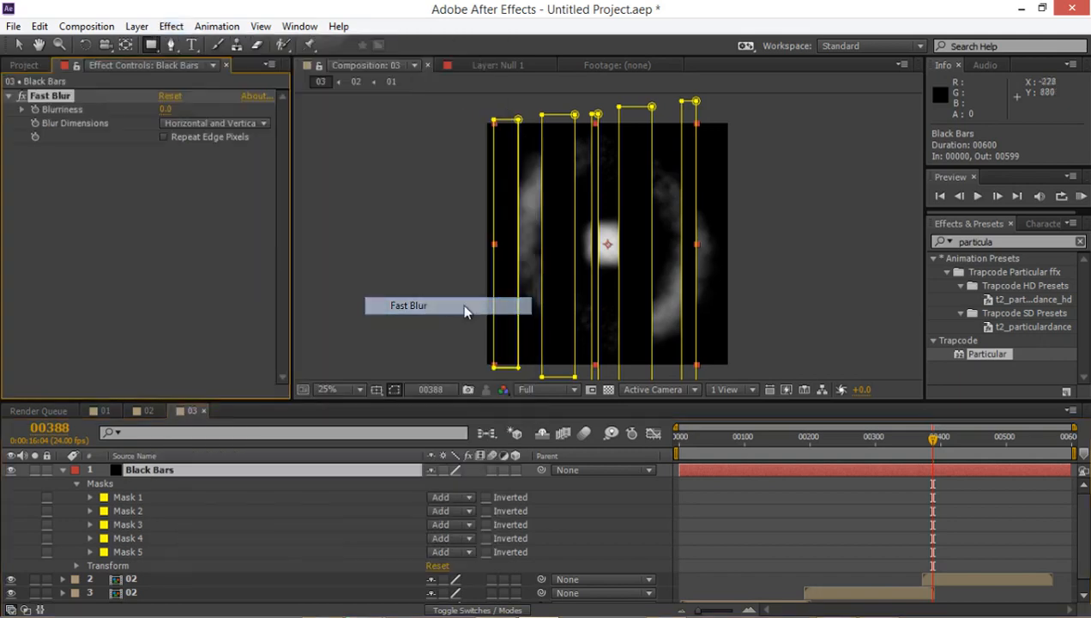
click(397, 357)
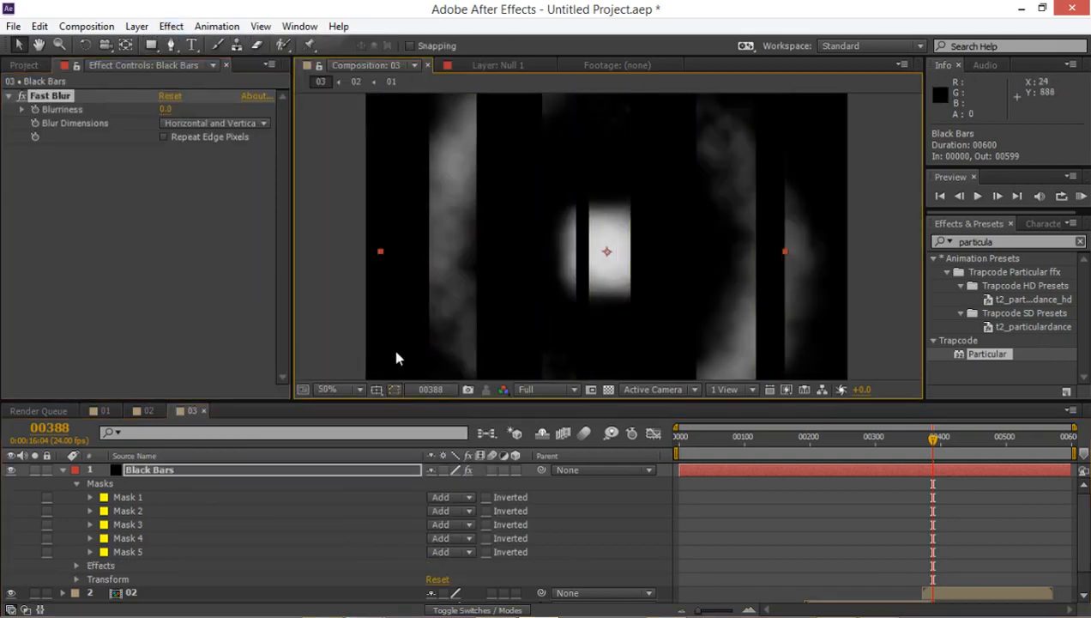
scroll(390, 250, up, 2)
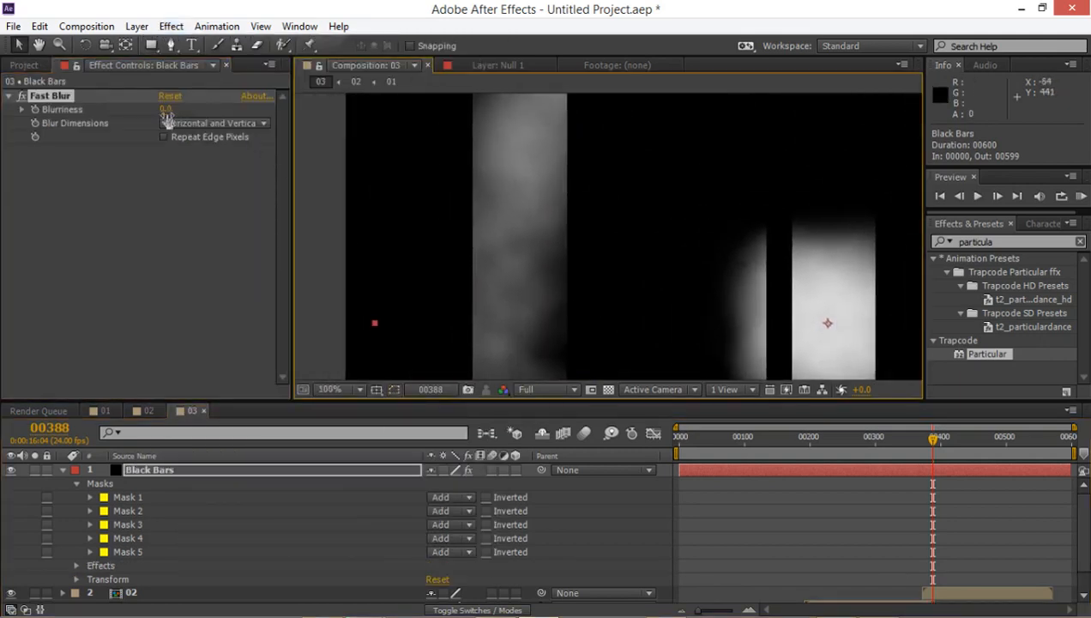
drag(169, 111, 232, 112)
scroll(729, 243, down, 4)
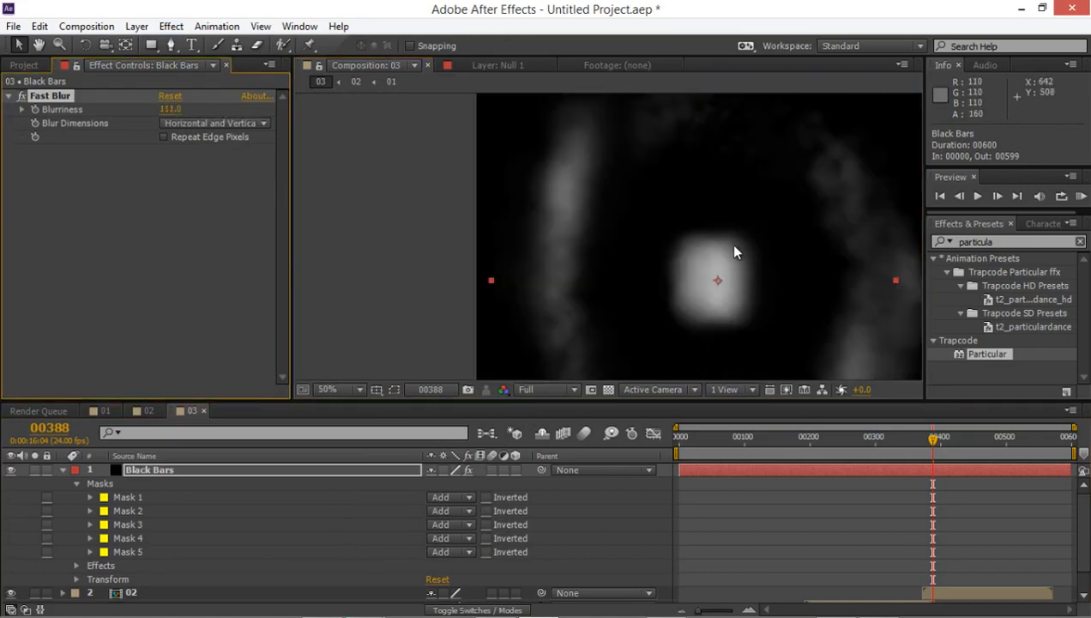
- Set the Black Bars layer's Opacity to 50%
click(207, 464)
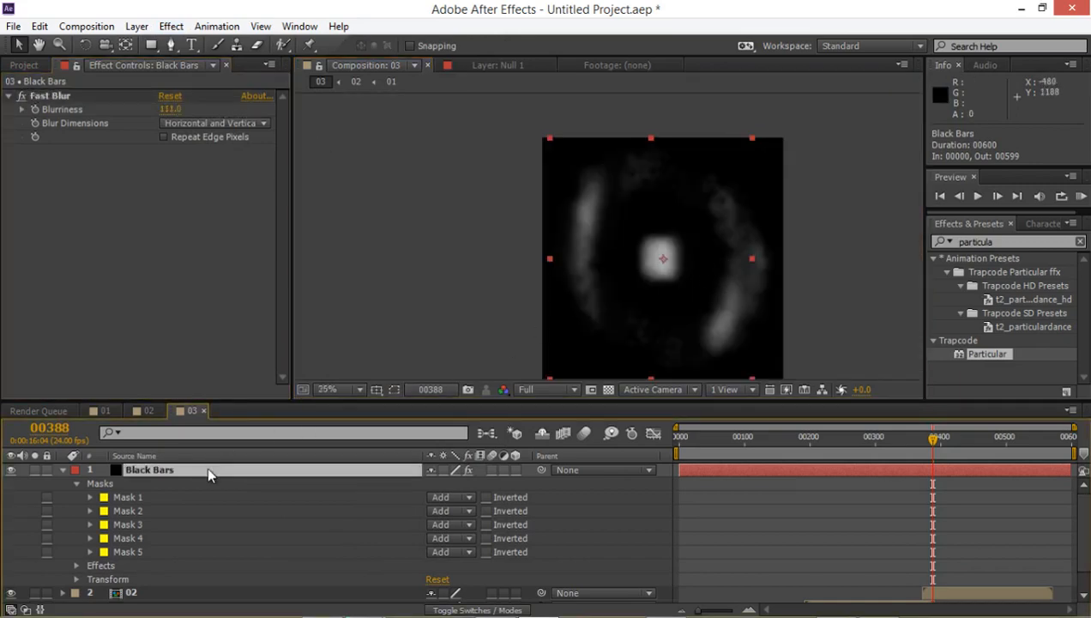
key(t)
click(439, 484)
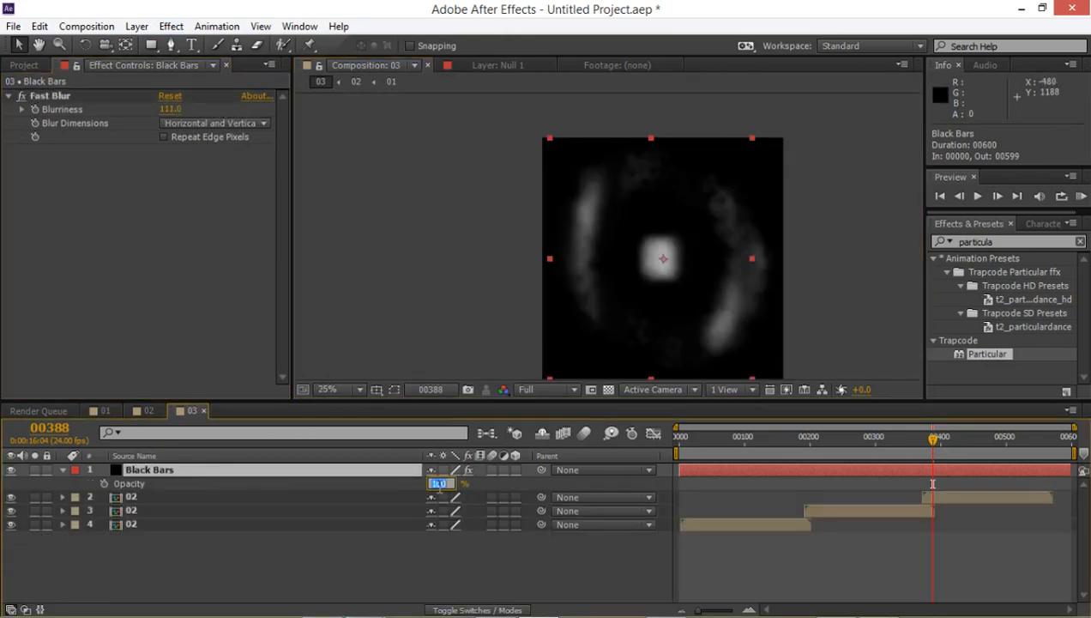
text(50)
key(Return)
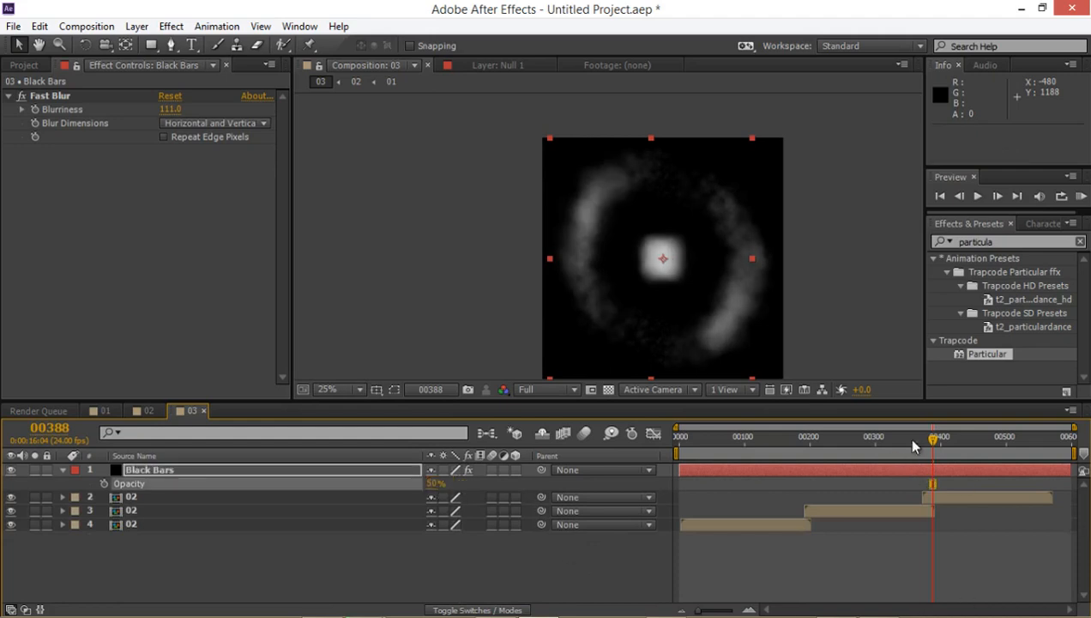
- Raise the Black Bars layer's Opacity to 97% while viewing the spiral at frame 296
drag(914, 445, 941, 452)
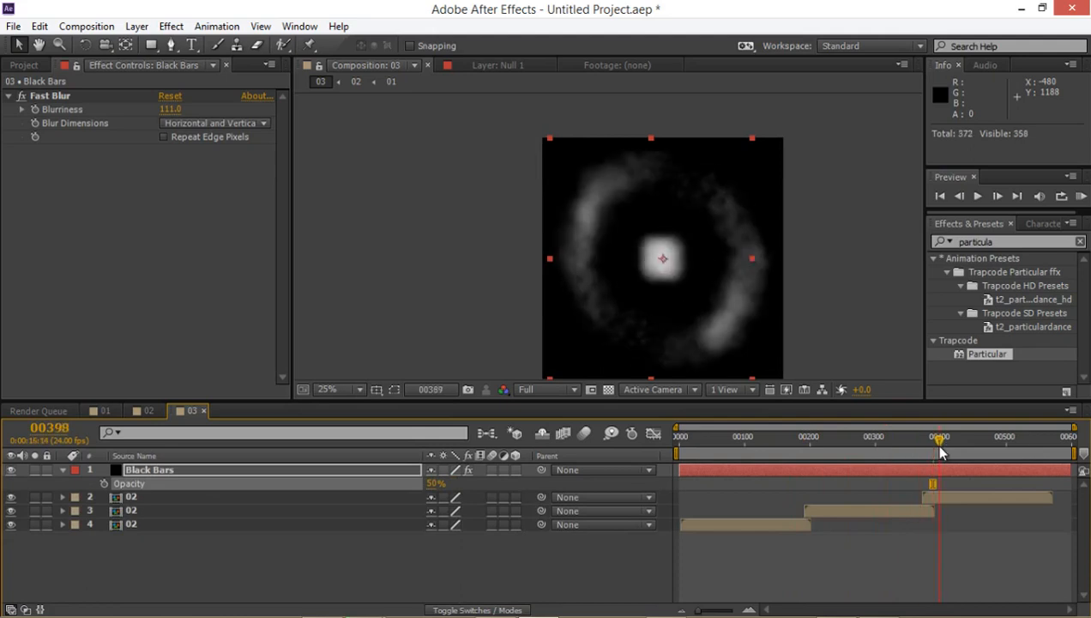
click(873, 444)
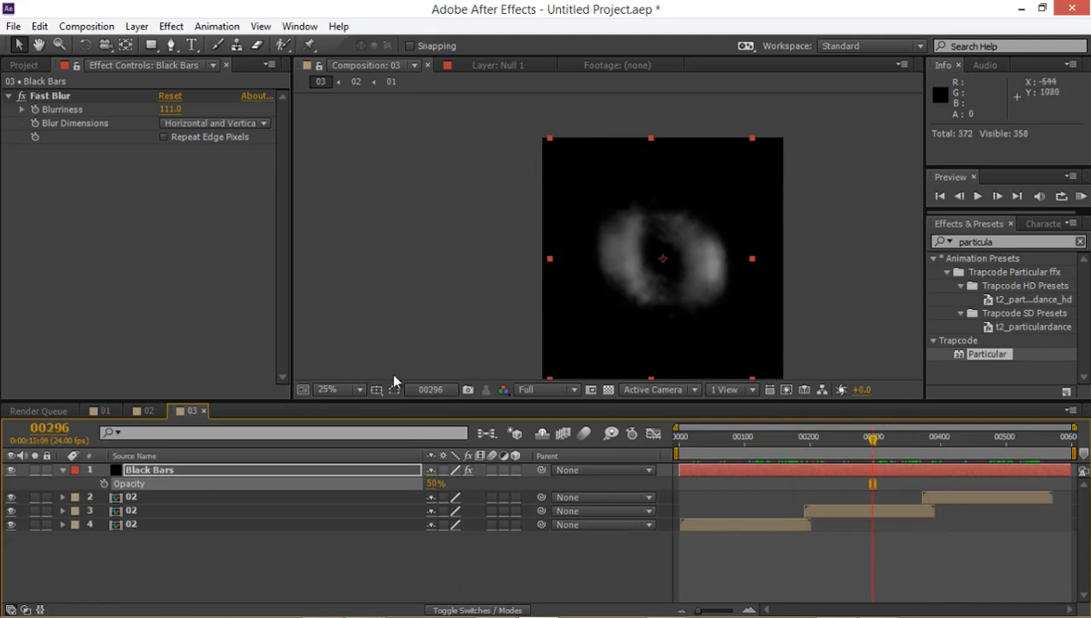
drag(435, 483, 469, 481)
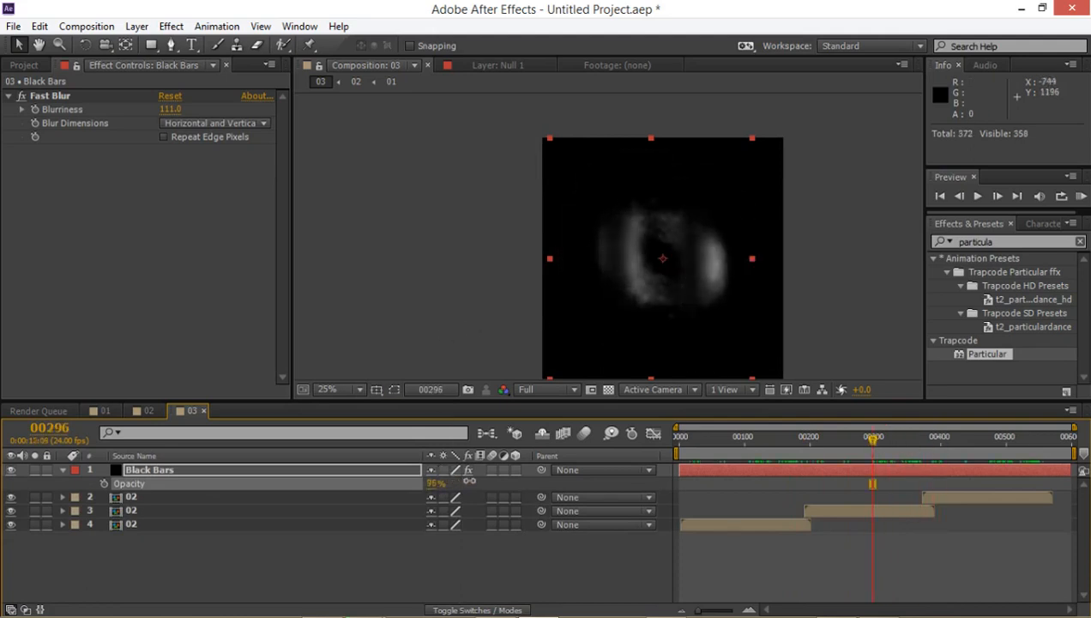
- Keyframe a fade-in on the bottommost 02 layer, with Opacity at 0% on frame 0 and 100% on frame 10
drag(833, 440, 684, 446)
click(303, 526)
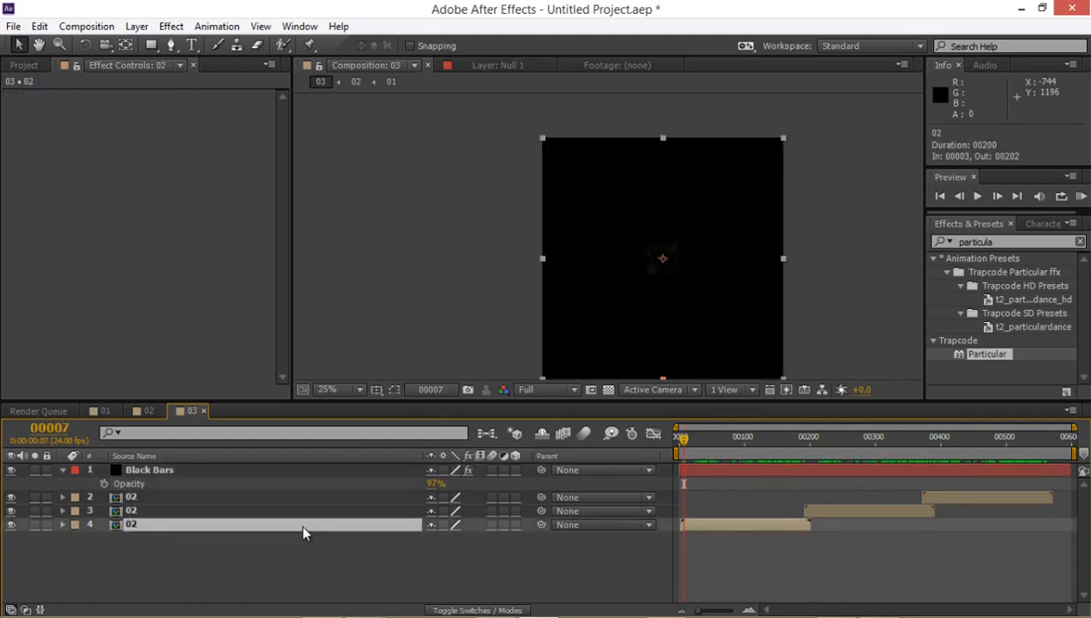
key(t)
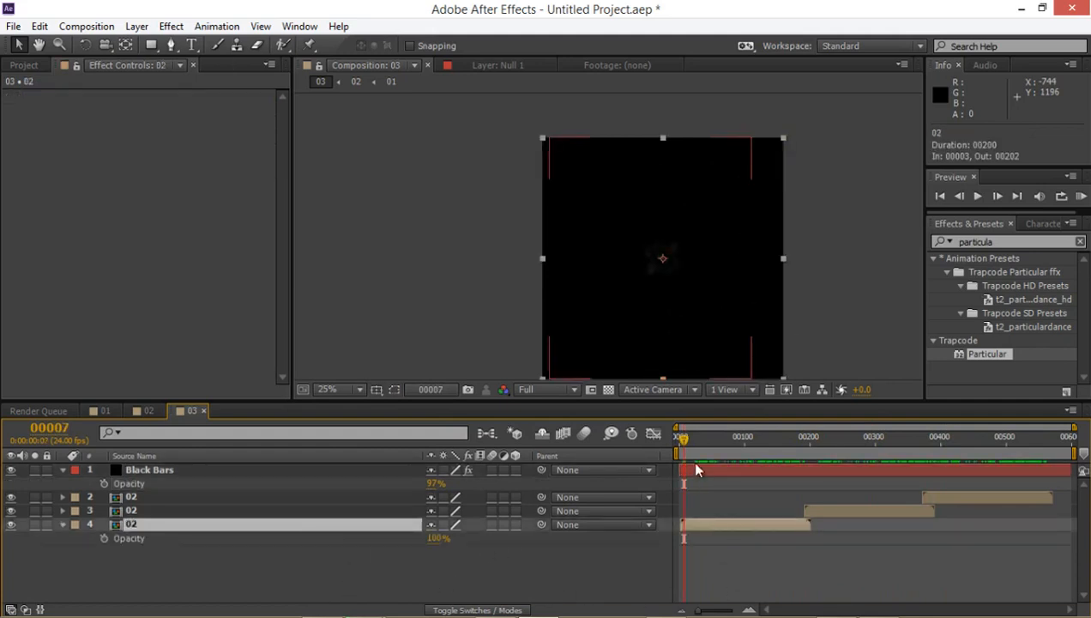
key(Home)
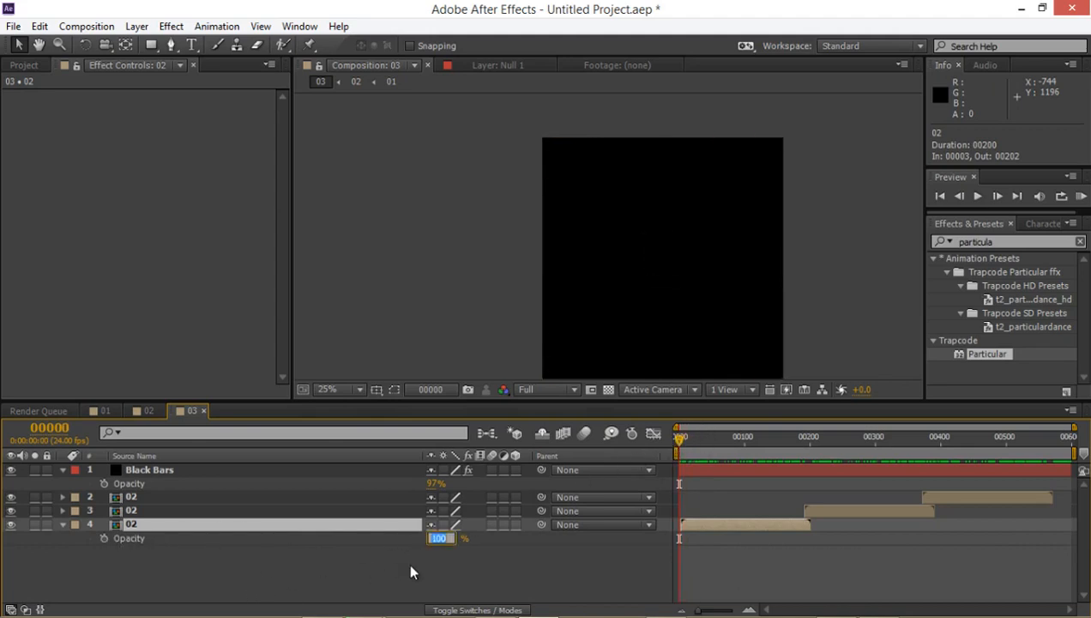
click(432, 574)
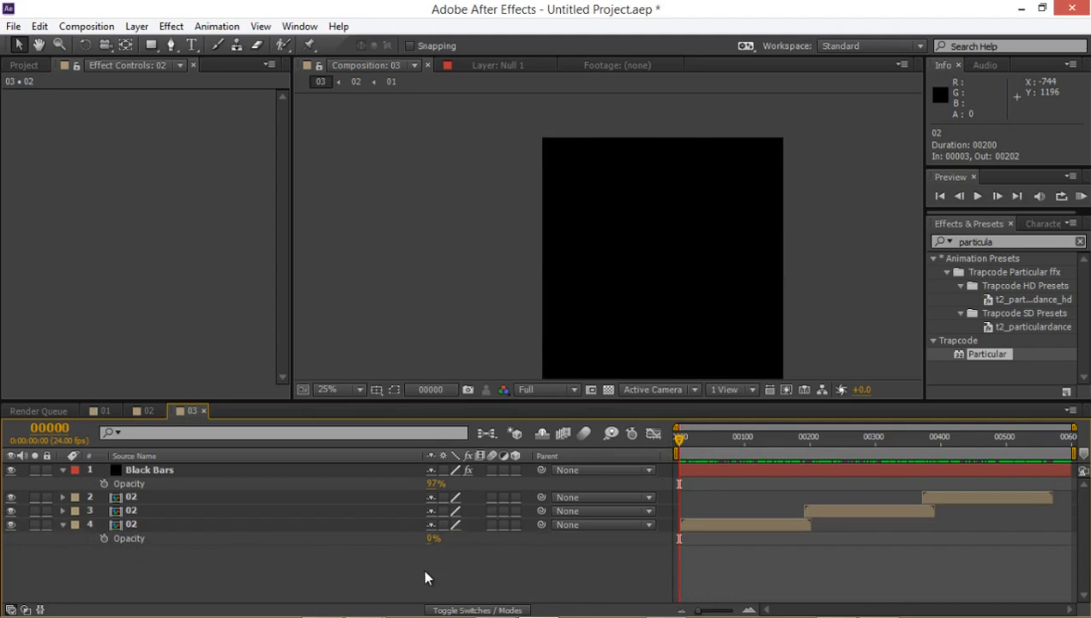
click(101, 540)
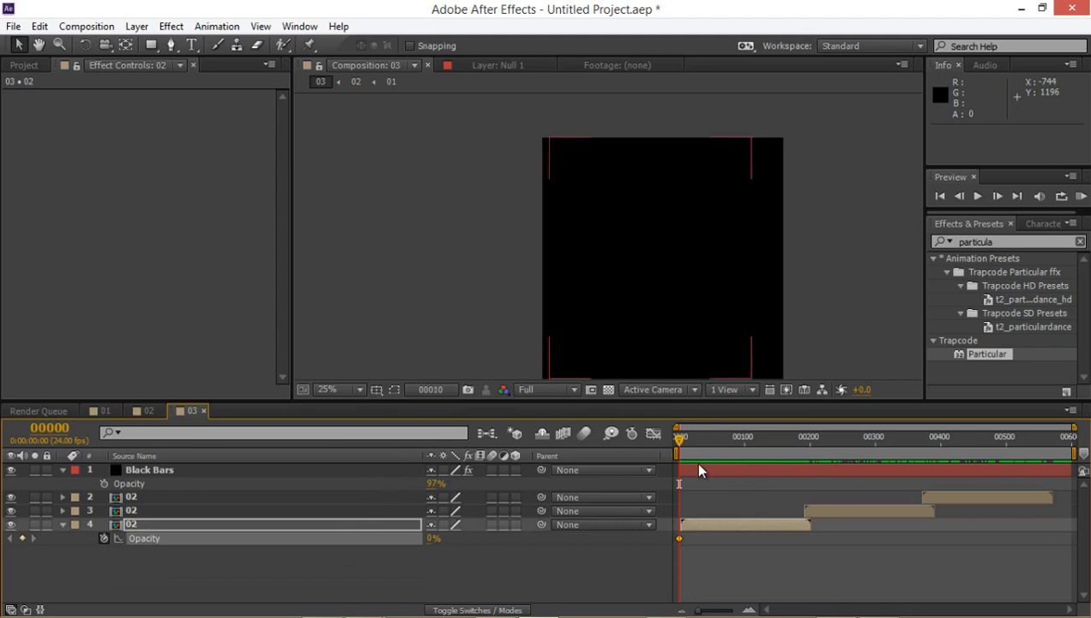
key(shift+Page_Down)
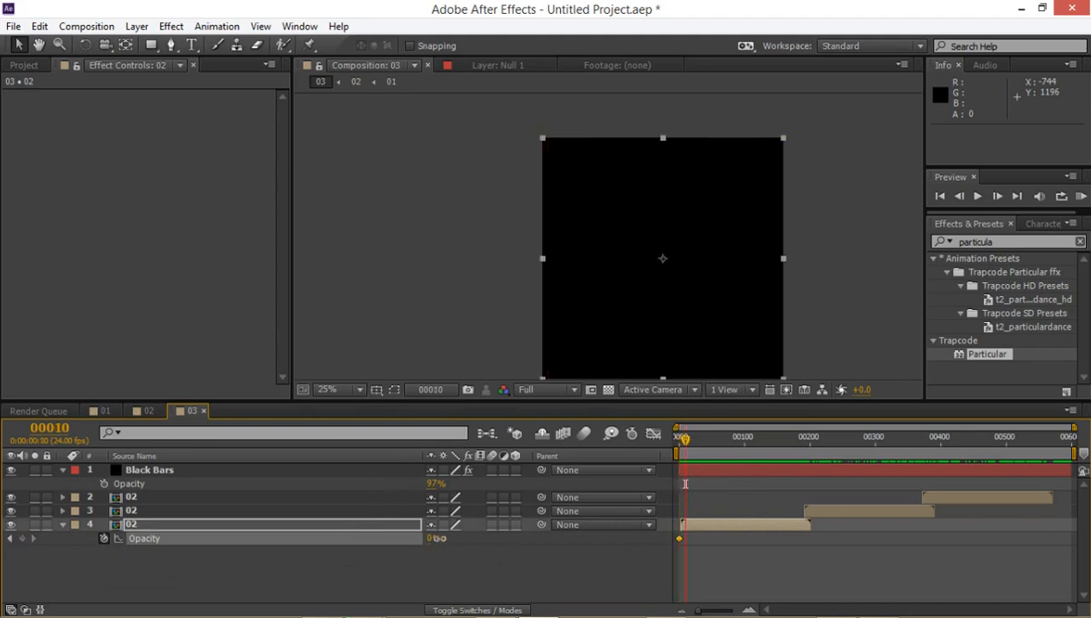
drag(433, 539, 849, 551)
- Keyframe a fade-out on the bottommost 02 layer, with Opacity at 100% on frame 192 and 0% on frame 202
drag(742, 440, 812, 438)
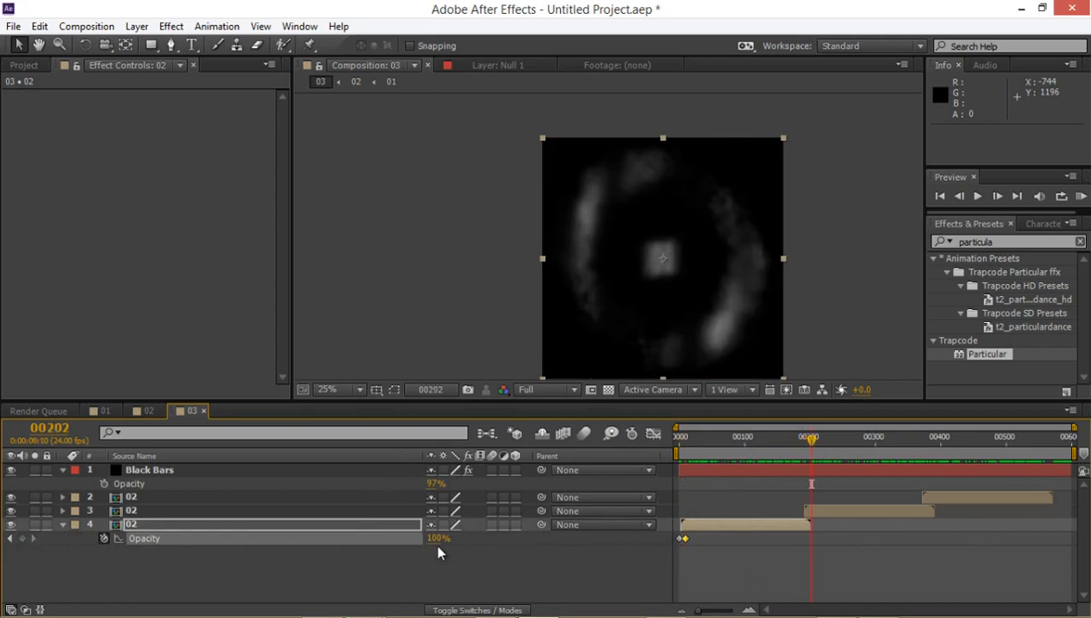
key(shift+Page_Up)
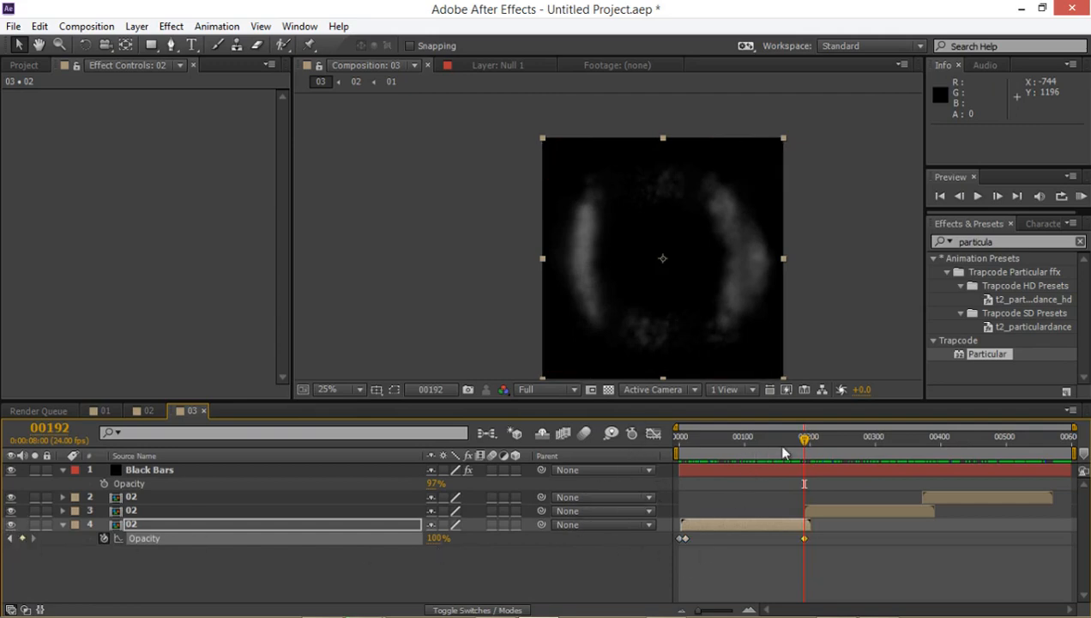
key(shift+Page_Down)
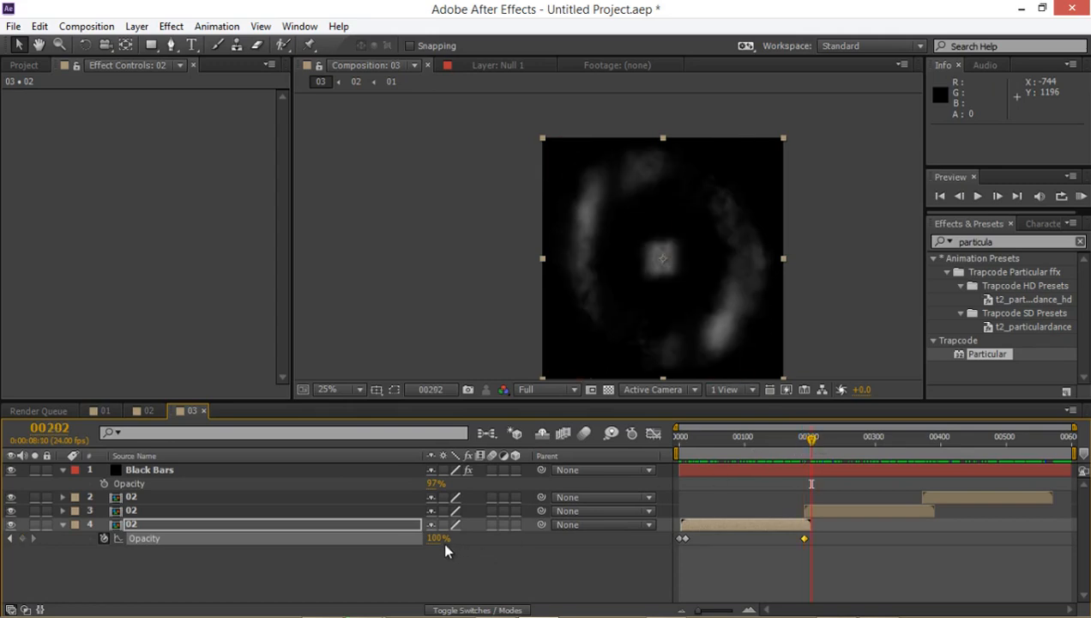
drag(441, 540, 277, 543)
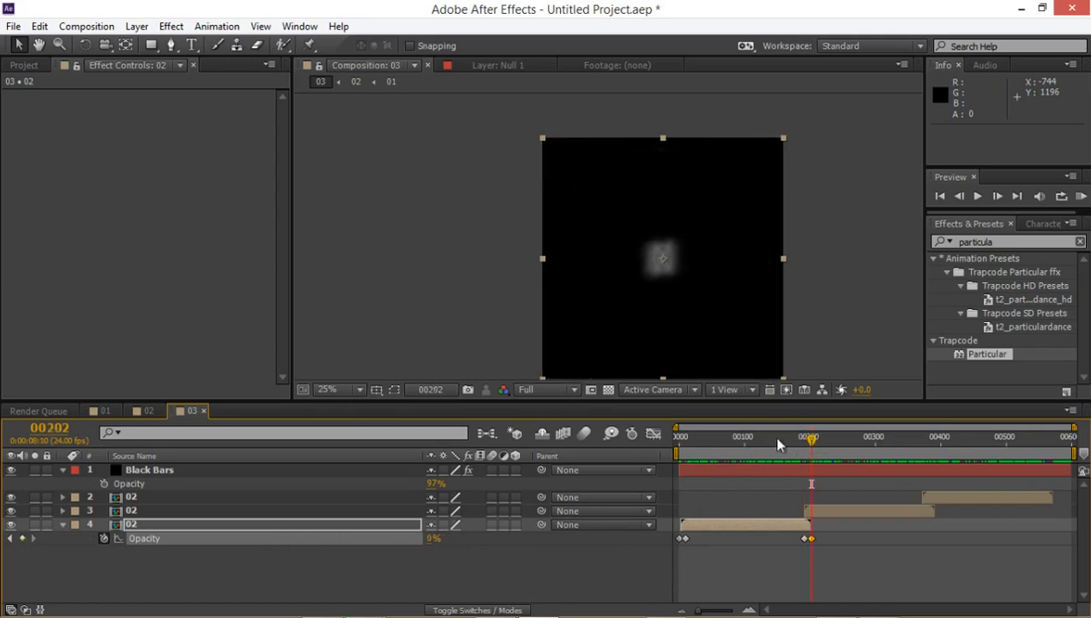
drag(778, 443, 811, 439)
drag(704, 233, 630, 215)
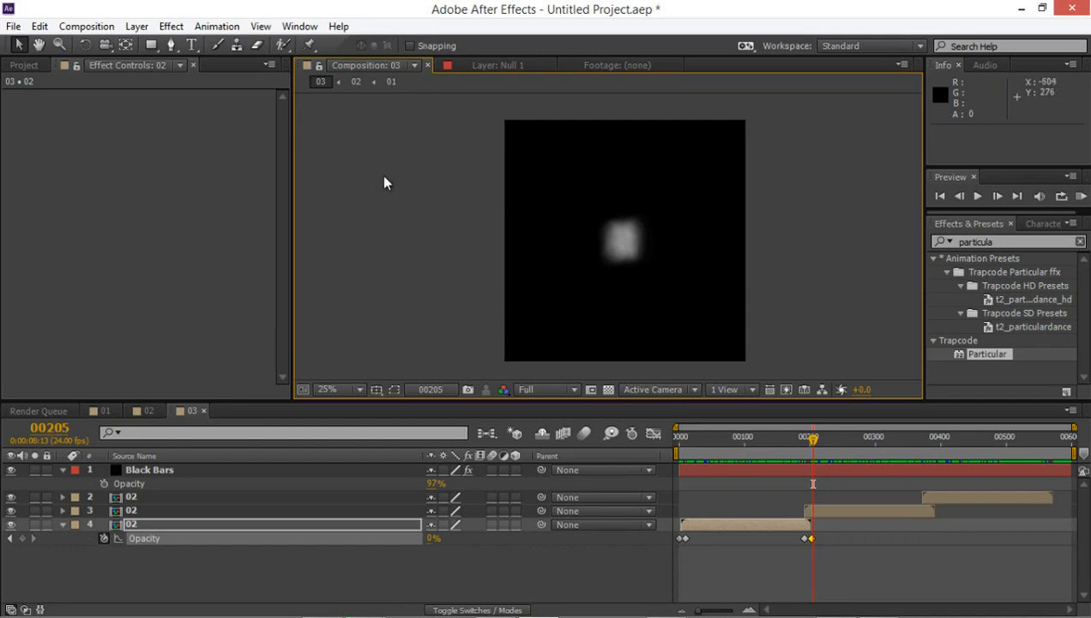
- Add composition 03 to the render queue and display the queue
drag(433, 400, 377, 420)
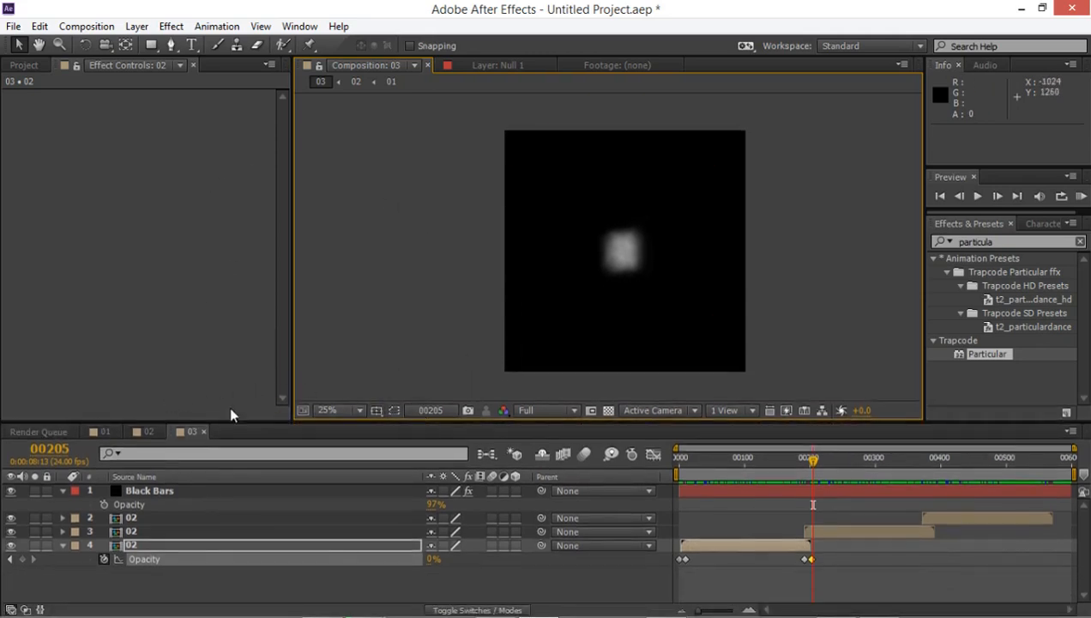
click(190, 437)
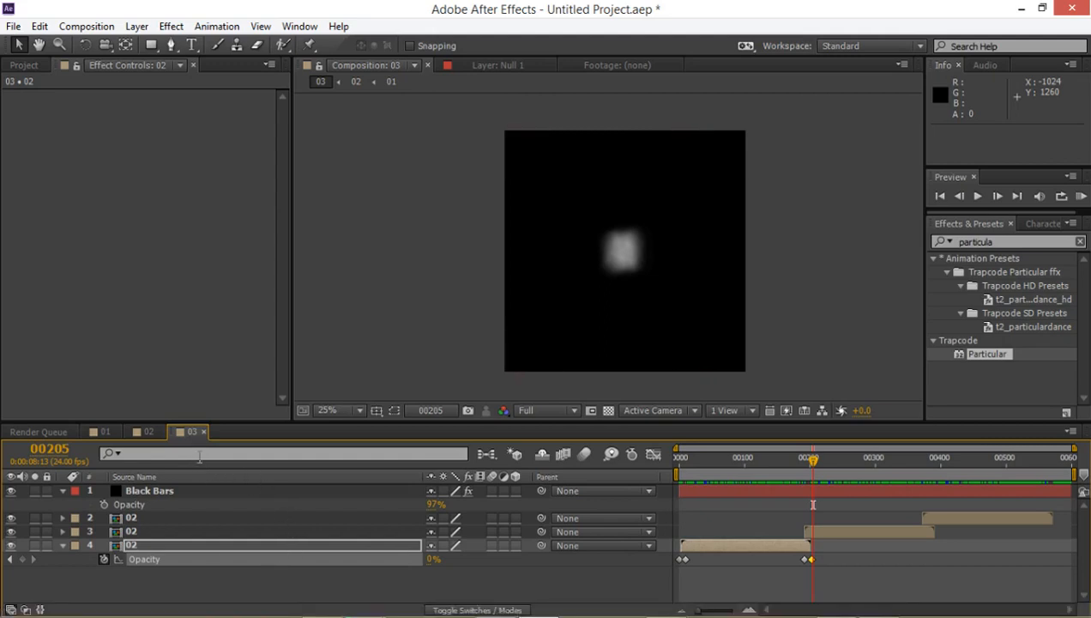
click(38, 431)
click(191, 433)
click(86, 25)
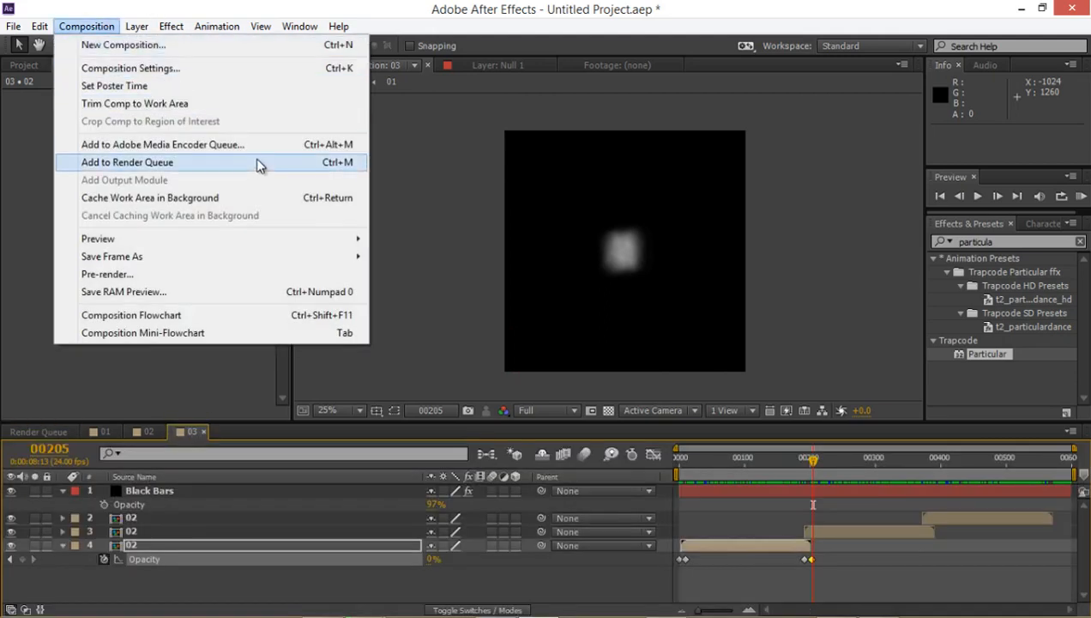
click(260, 167)
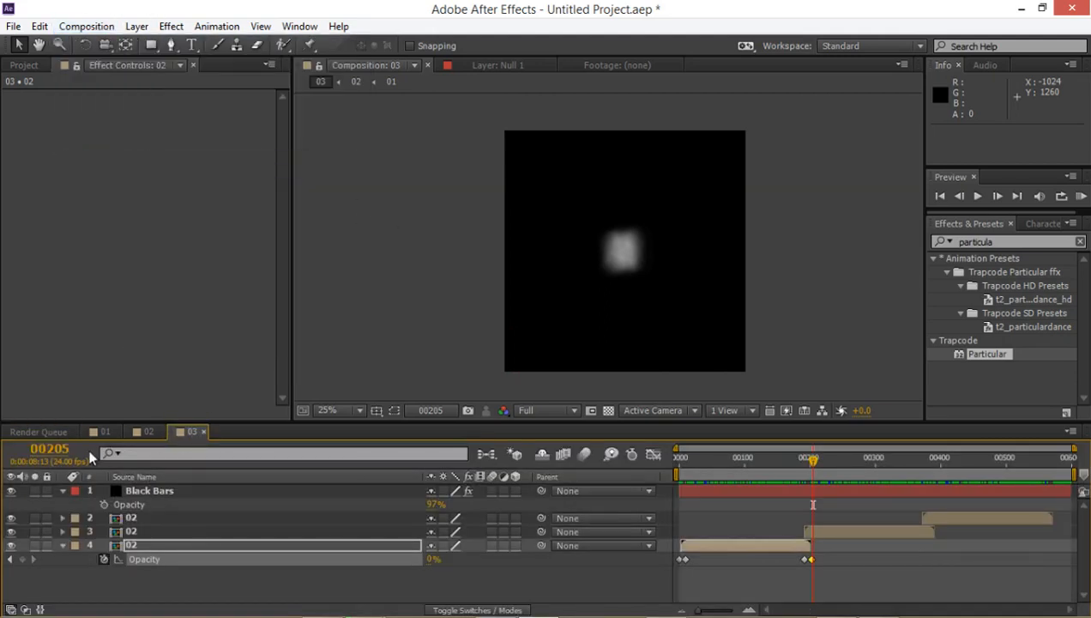
click(39, 432)
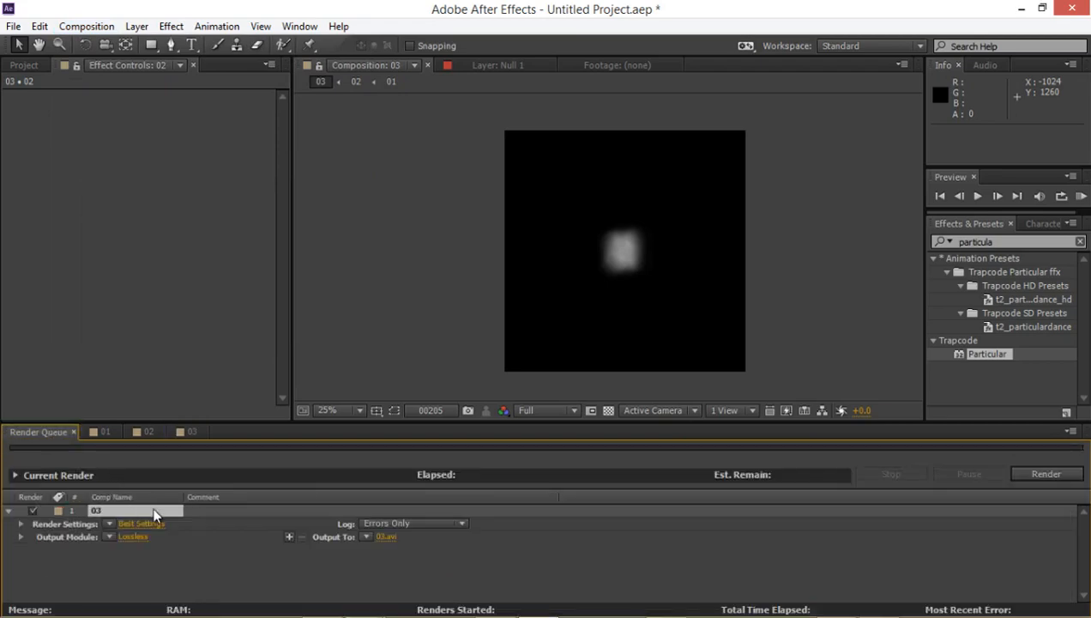
click(133, 537)
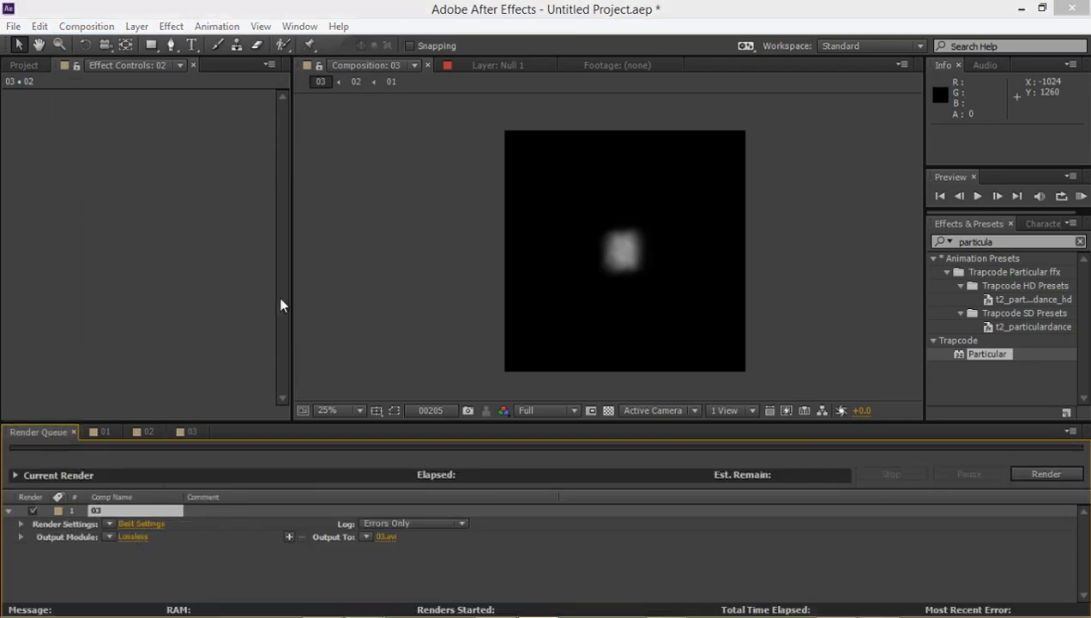
click(384, 93)
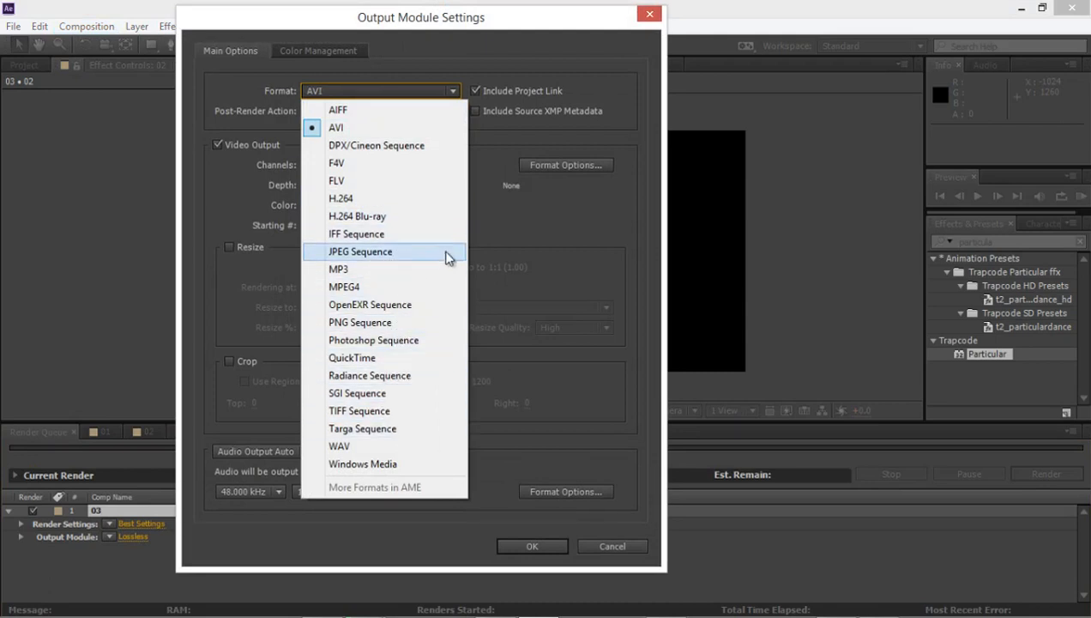
click(526, 260)
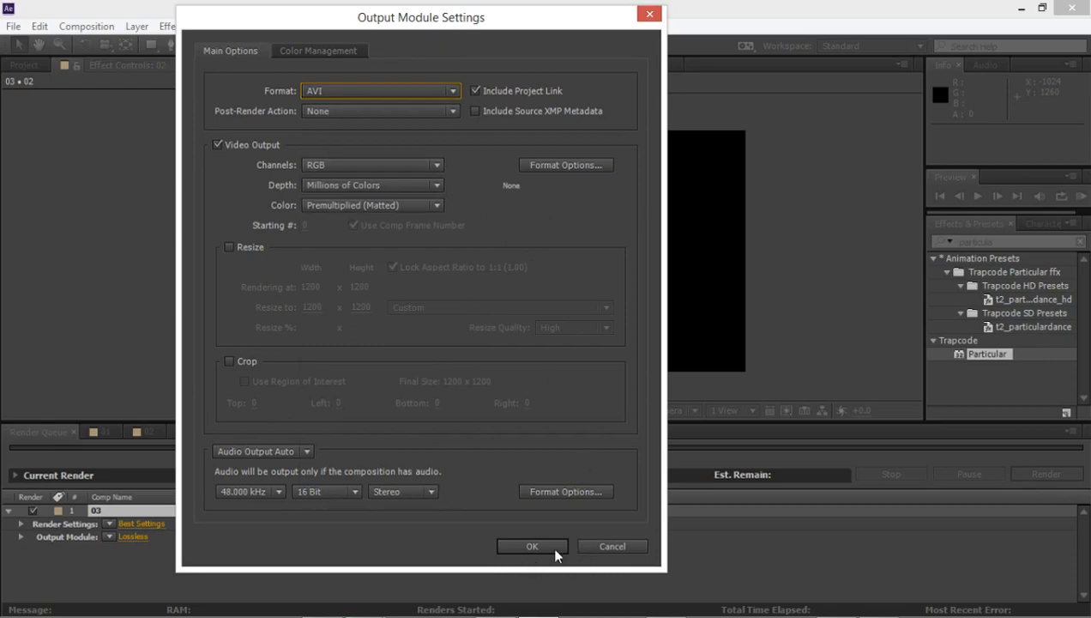
click(611, 547)
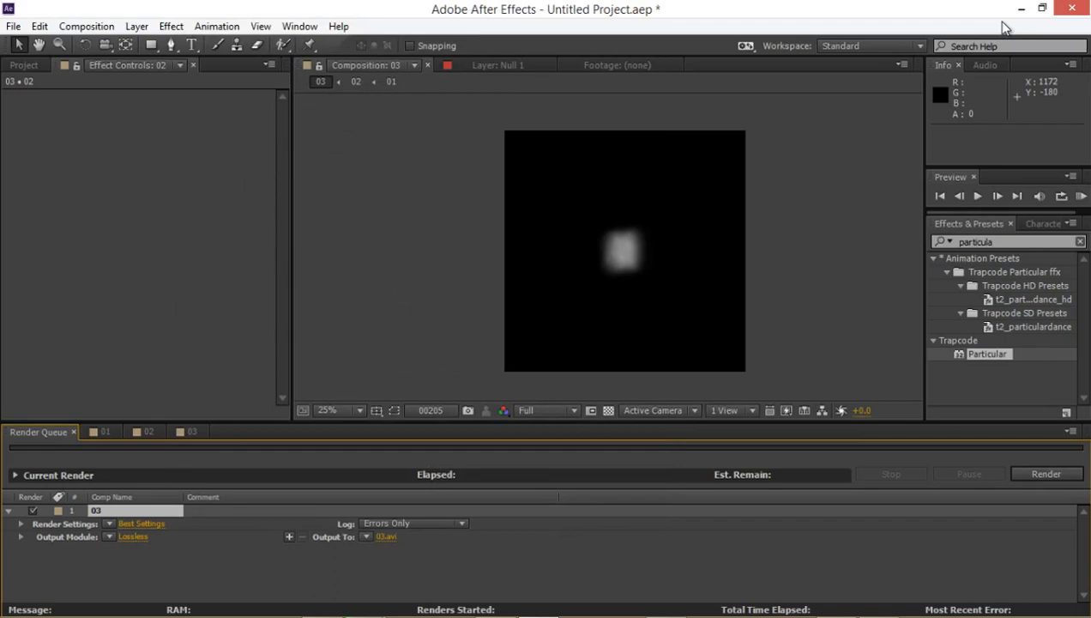
- Switch to Cinema 4D, add a Shader effector to Cloner Main clones and place it last in the Effectors For Main Cloner group
key(alt+Tab)
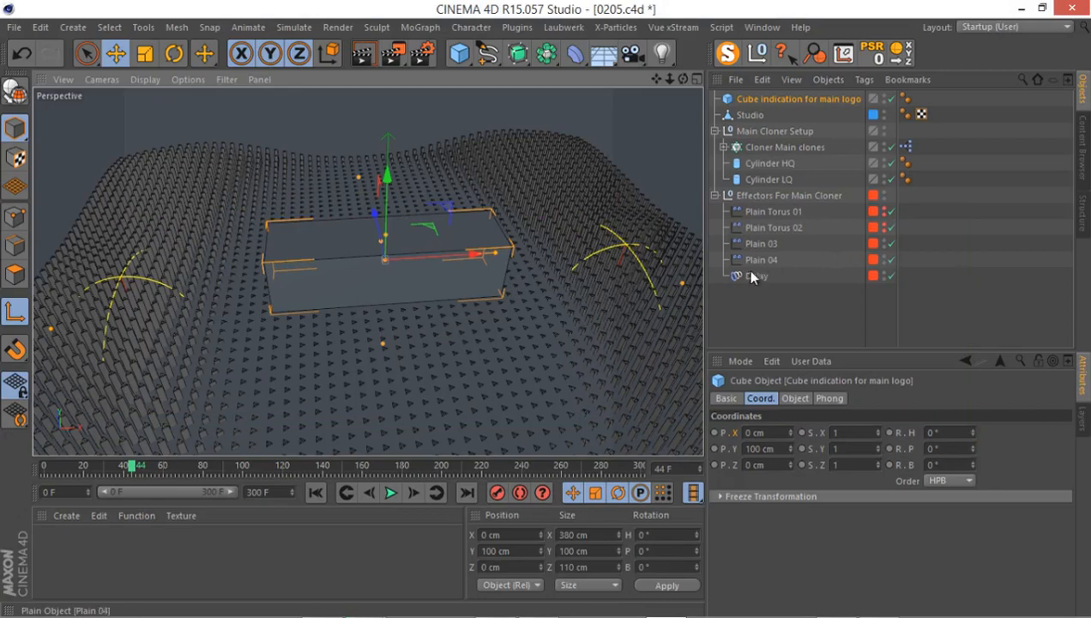
click(760, 150)
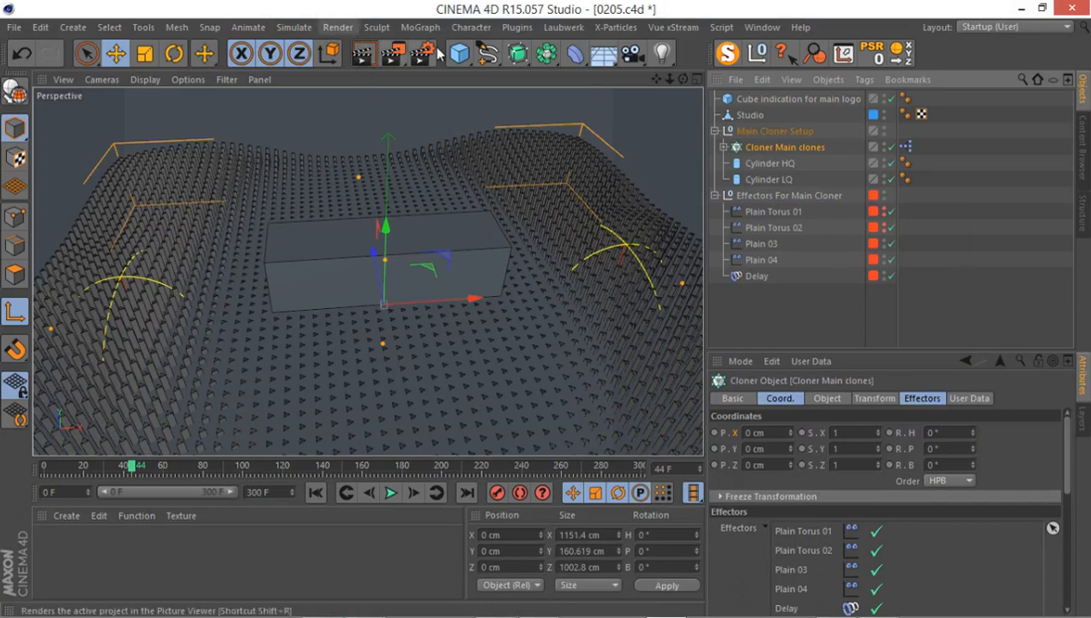
click(420, 27)
mouse_move(438, 51)
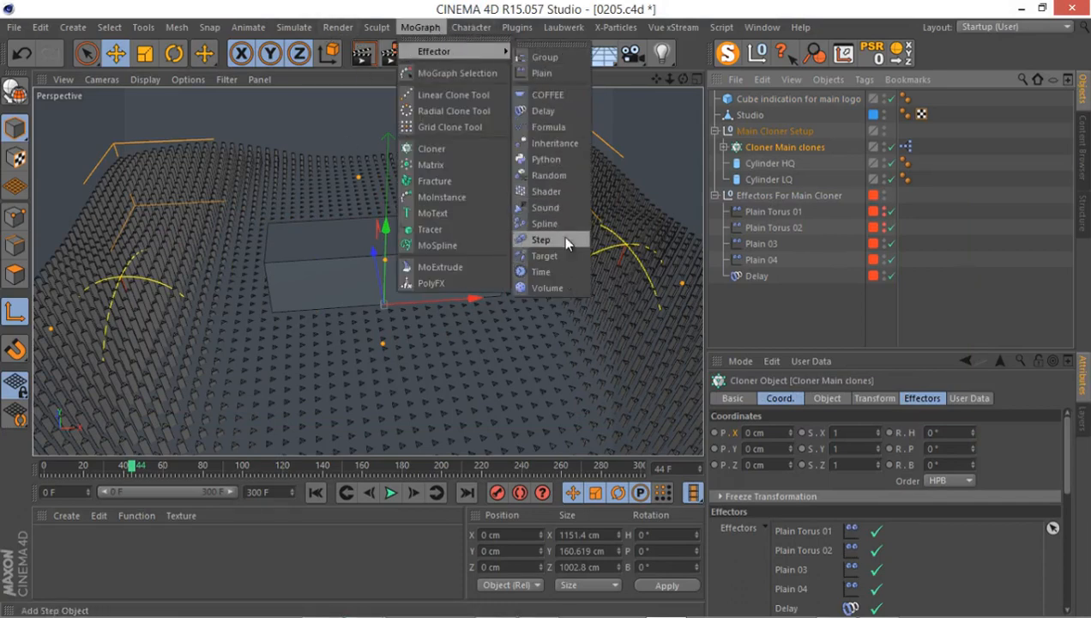
click(551, 191)
drag(773, 240, 749, 292)
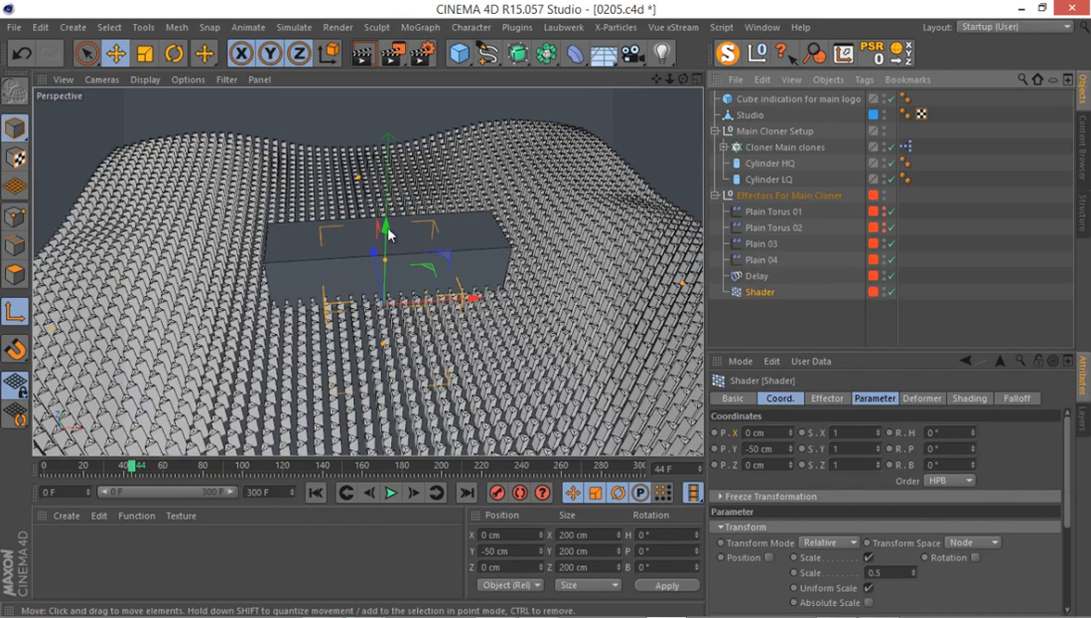
- Switch the Shader effector's transform from Scale to Position, keeping the effector enabled
drag(388, 233, 504, 296)
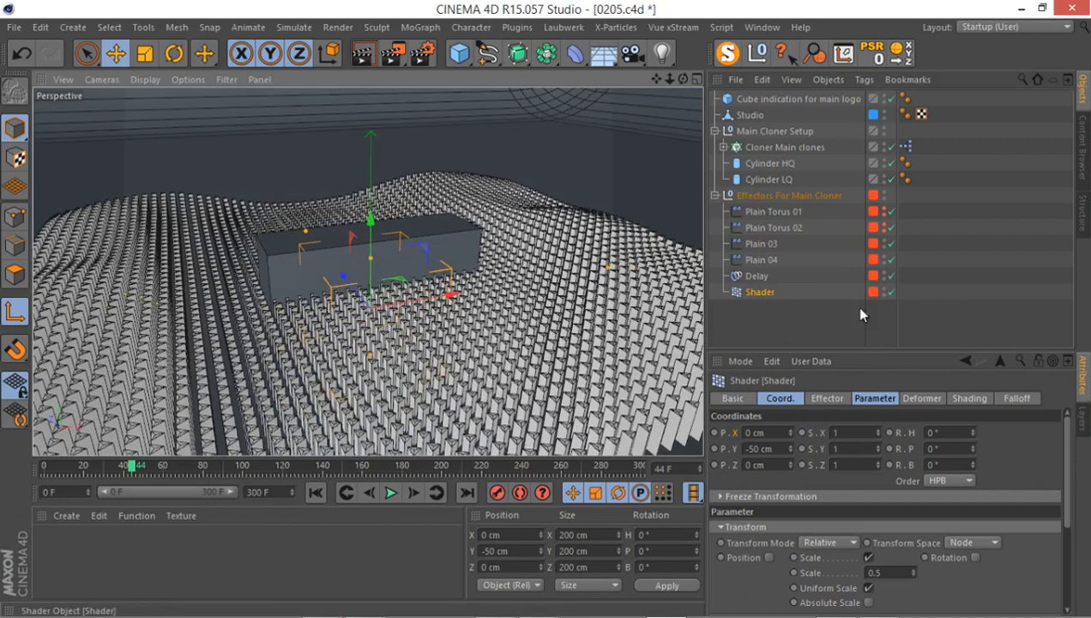
click(891, 292)
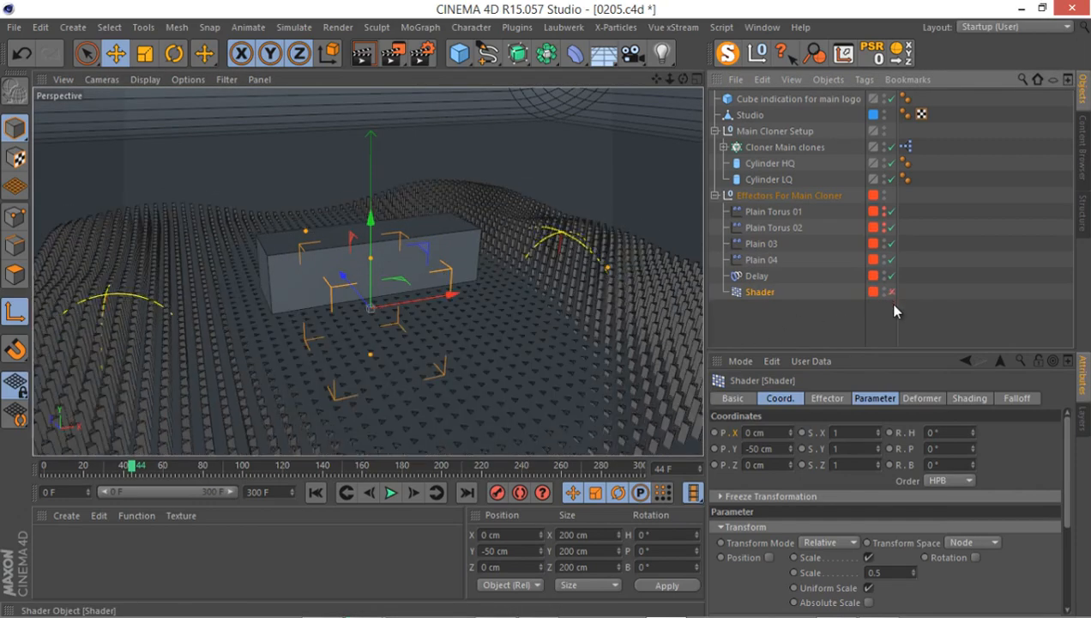
click(872, 400)
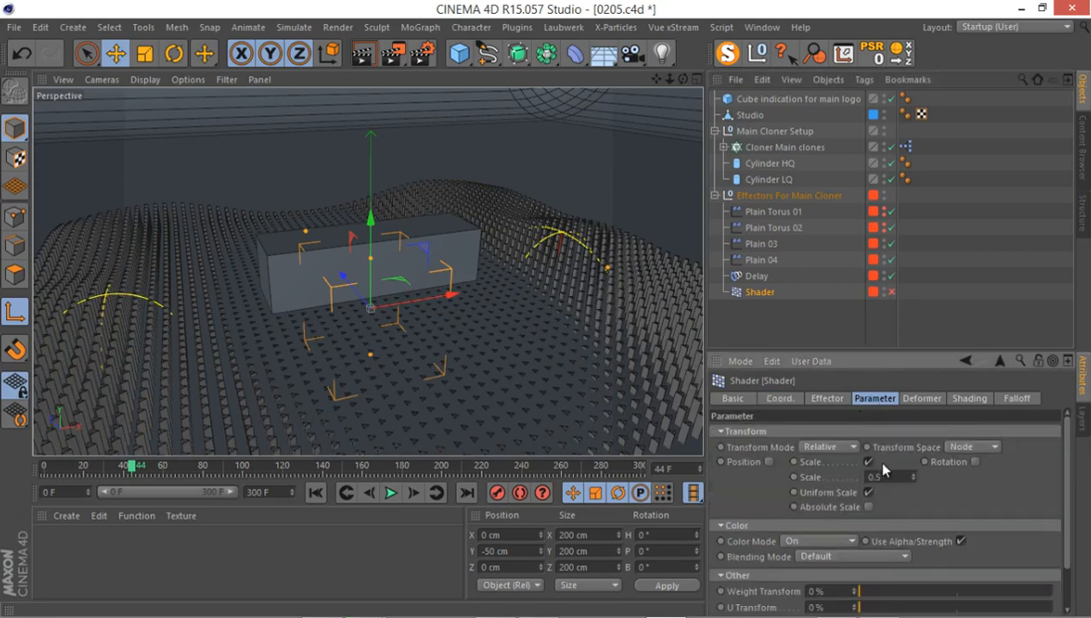
click(870, 462)
click(768, 461)
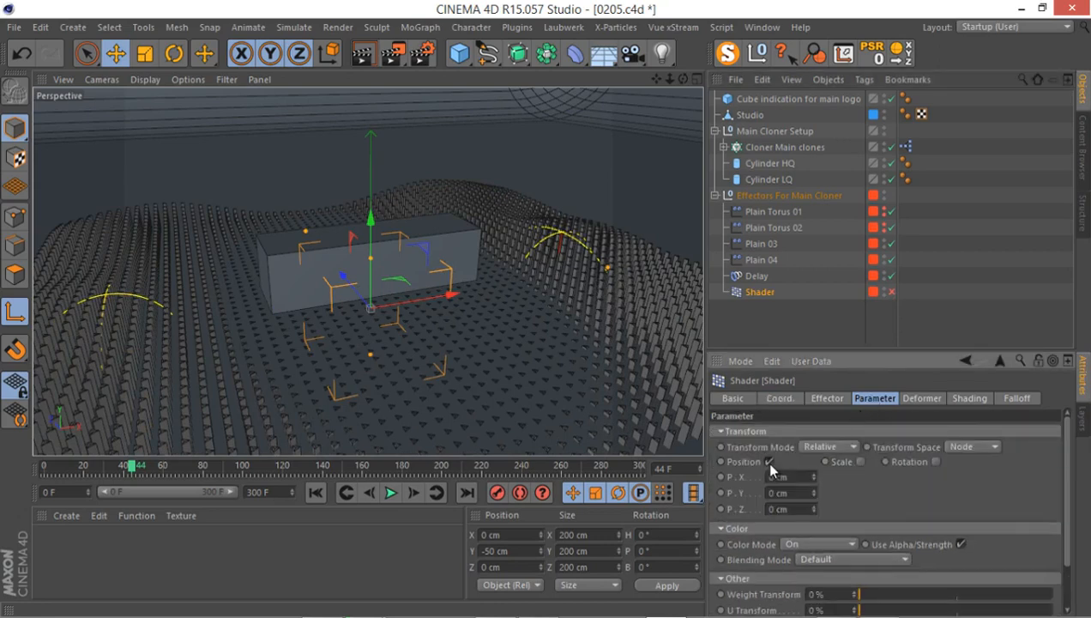
click(891, 292)
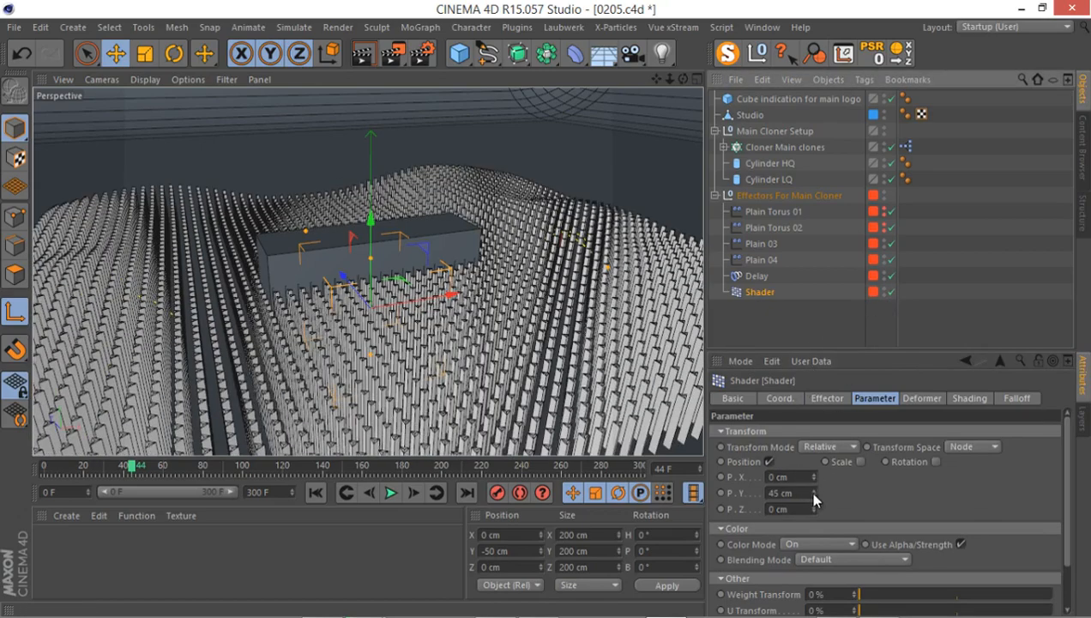
- Set the Shader effector's P.Y to 19 cm and check the clones from a lower angle up to frame 235
mouse_move(814, 494)
mouse_down()
mouse_move(817, 481)
mouse_move(818, 539)
mouse_move(822, 488)
mouse_move(816, 505)
mouse_up()
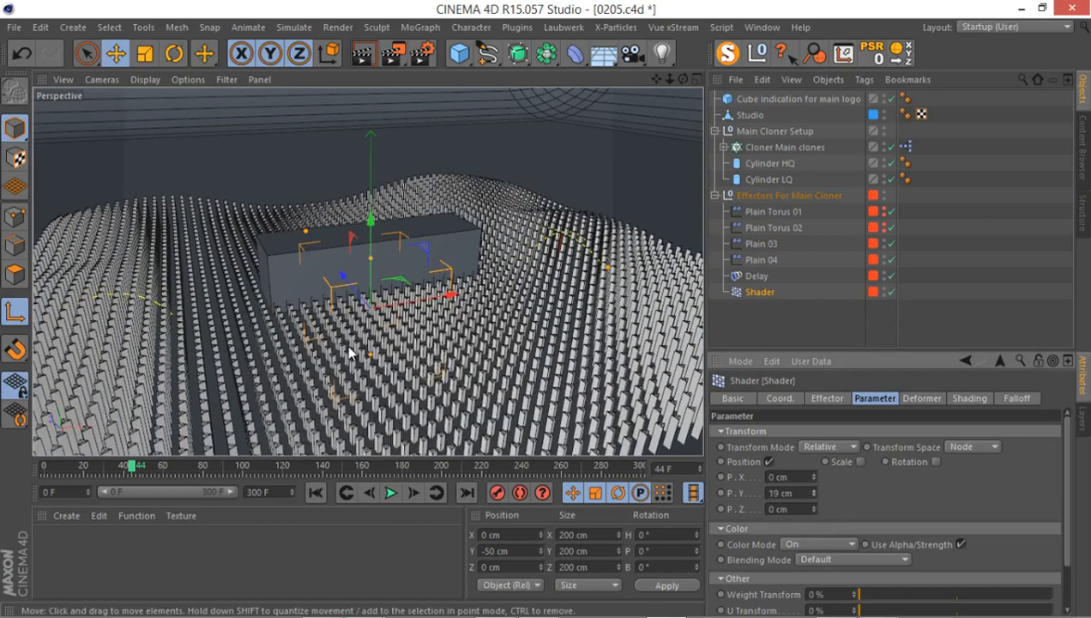
drag(341, 309, 352, 262)
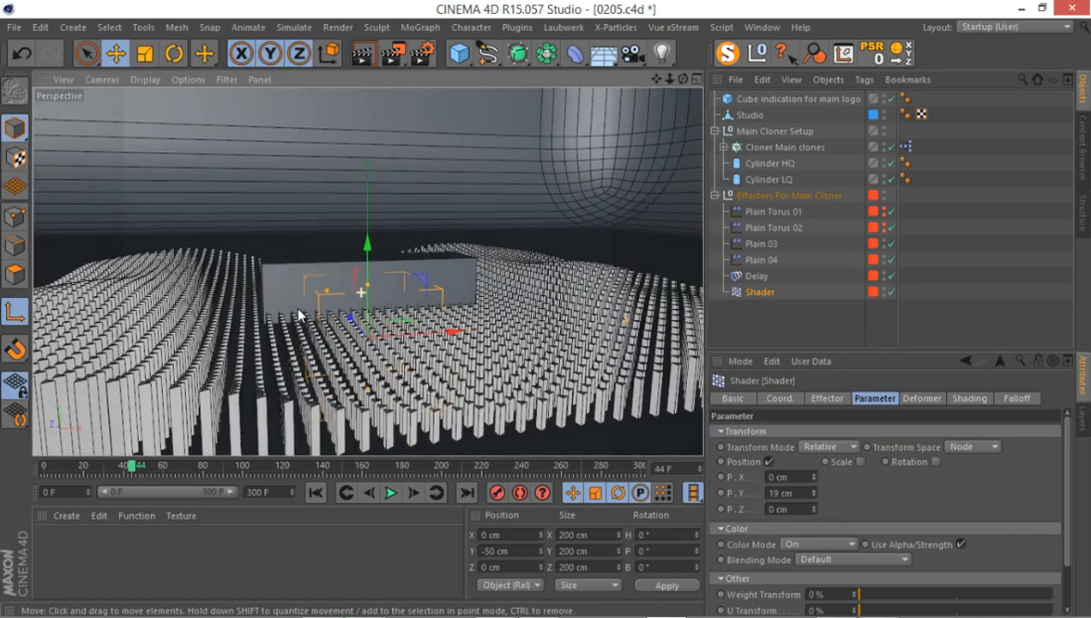
mouse_move(203, 470)
mouse_down()
mouse_move(432, 470)
mouse_move(512, 451)
mouse_up()
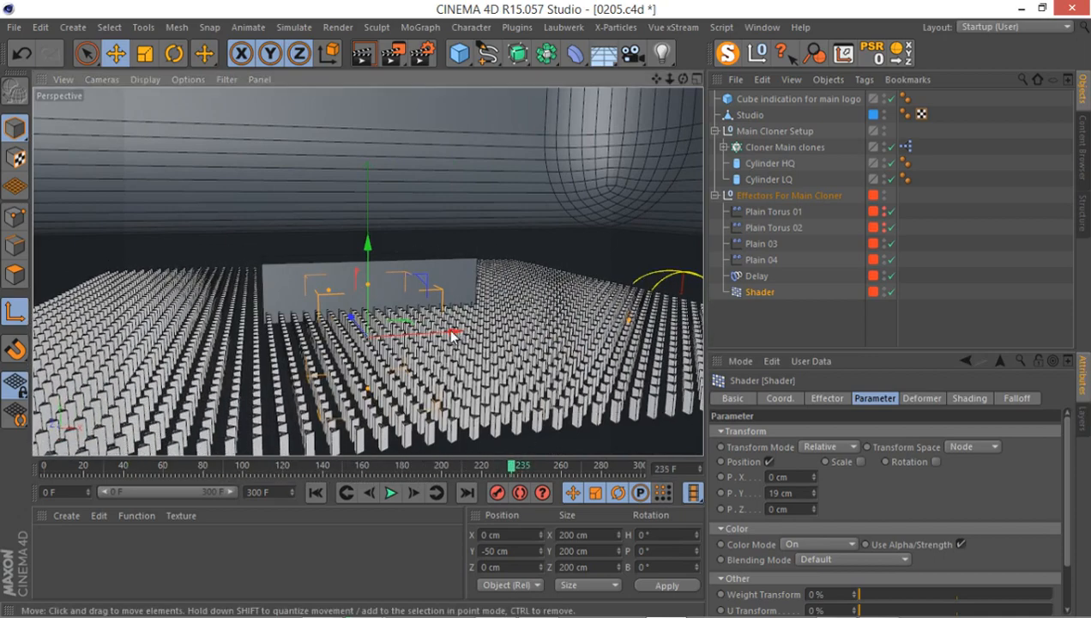
- Create a new material and name it ForShaderEffector
drag(451, 331, 372, 295)
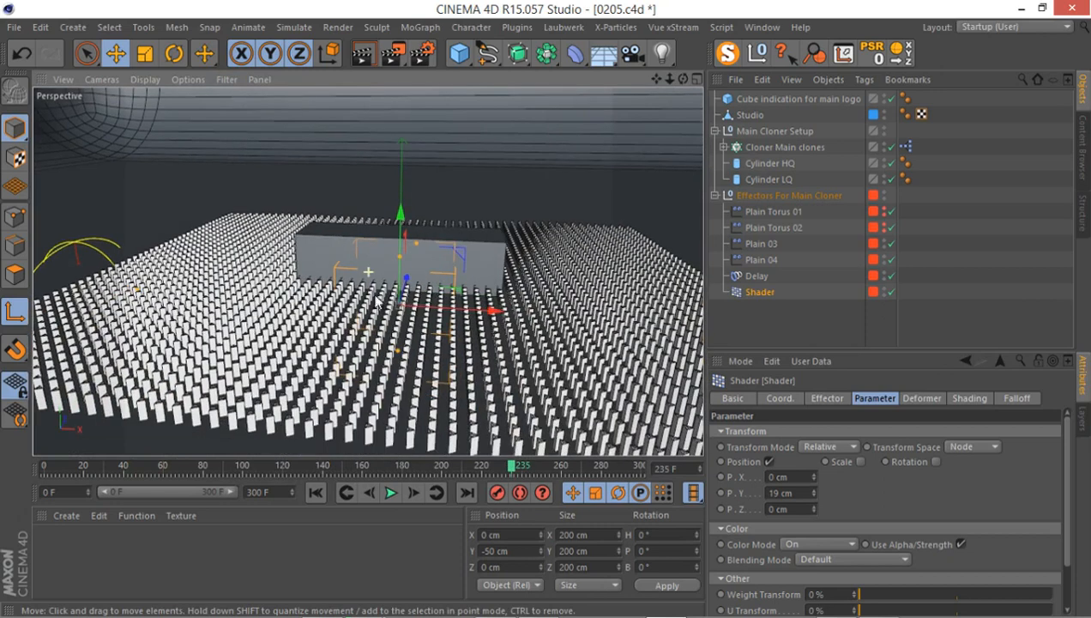
double_click(70, 546)
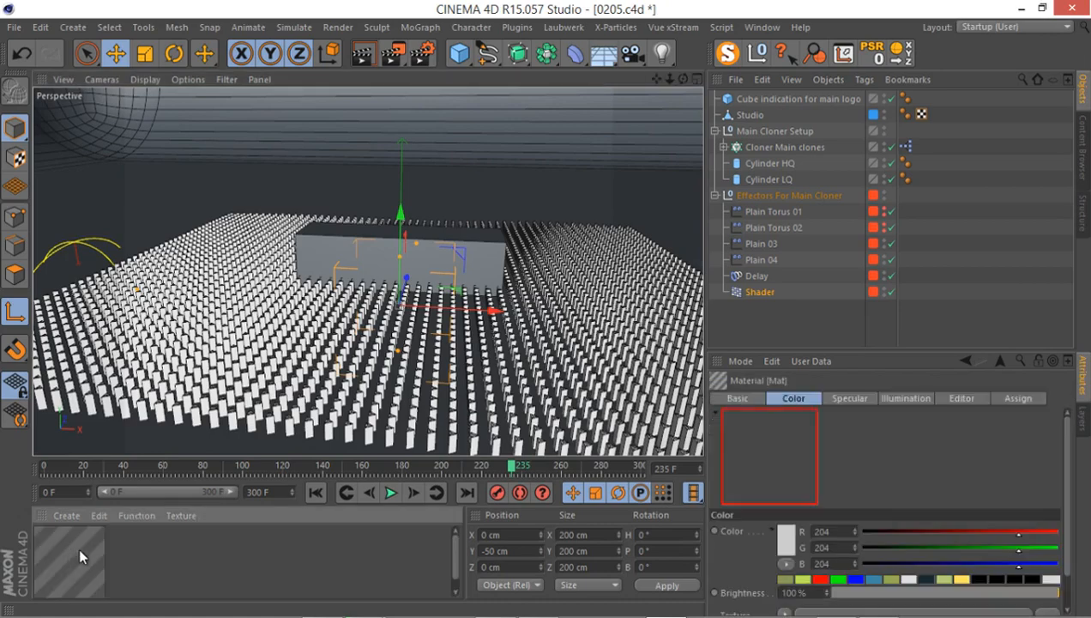
double_click(83, 562)
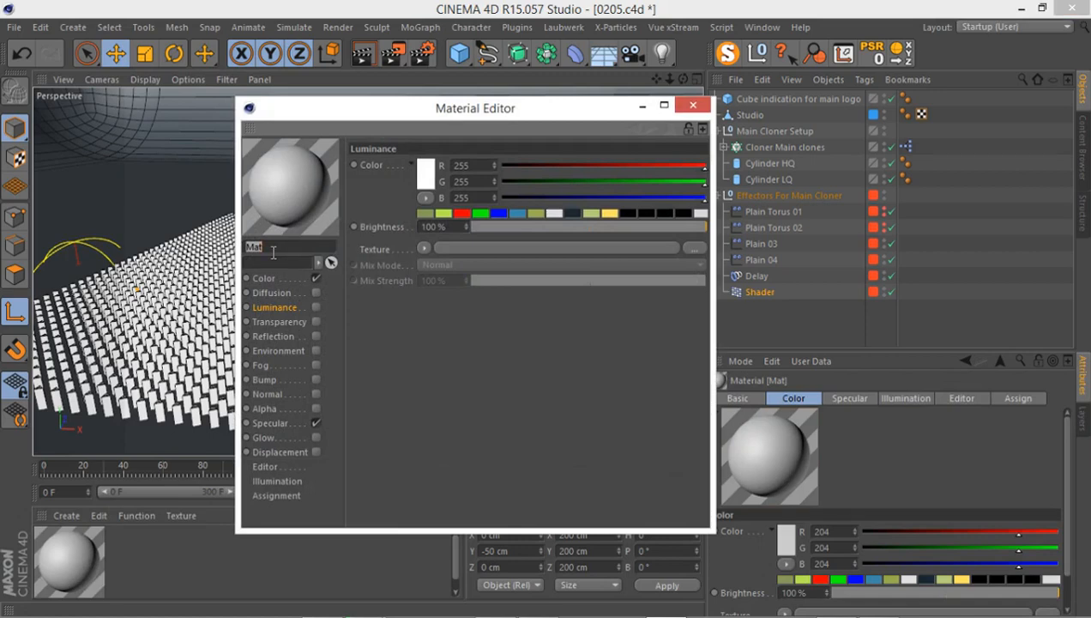
text(ForShaderEffector)
- Disable the Color and Specular channels of the ForShaderEffector material and enable its Luminance channel
click(316, 278)
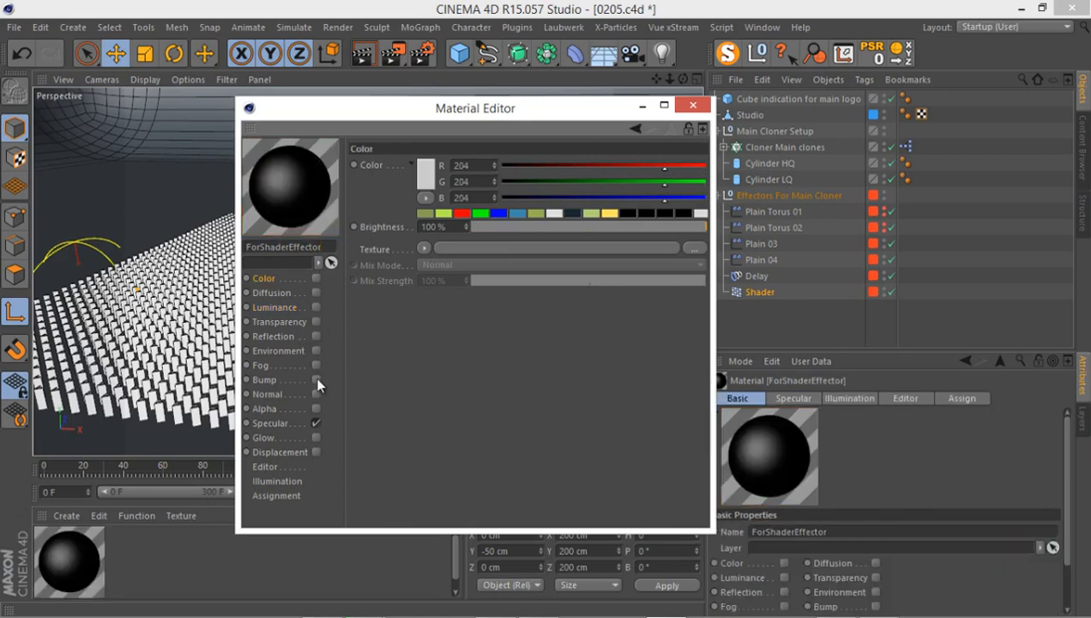
click(315, 422)
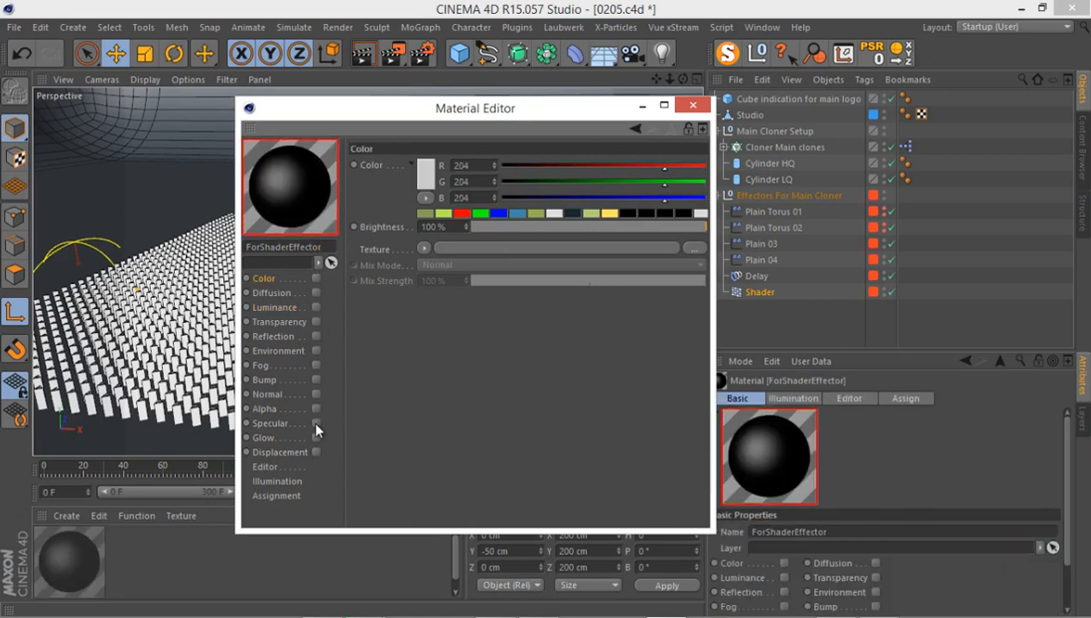
click(276, 307)
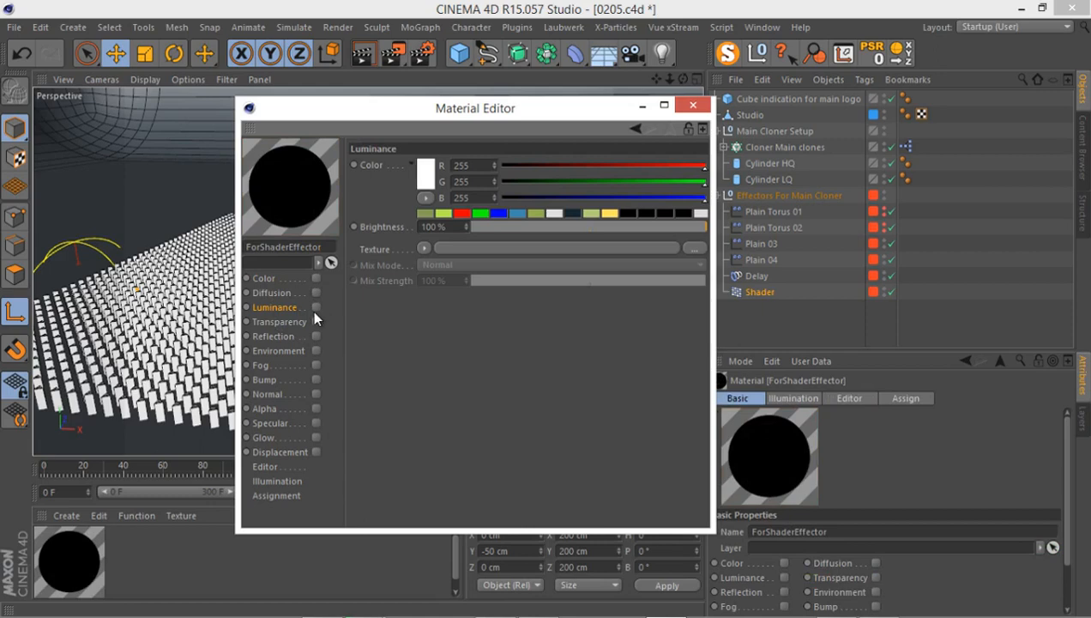
click(314, 308)
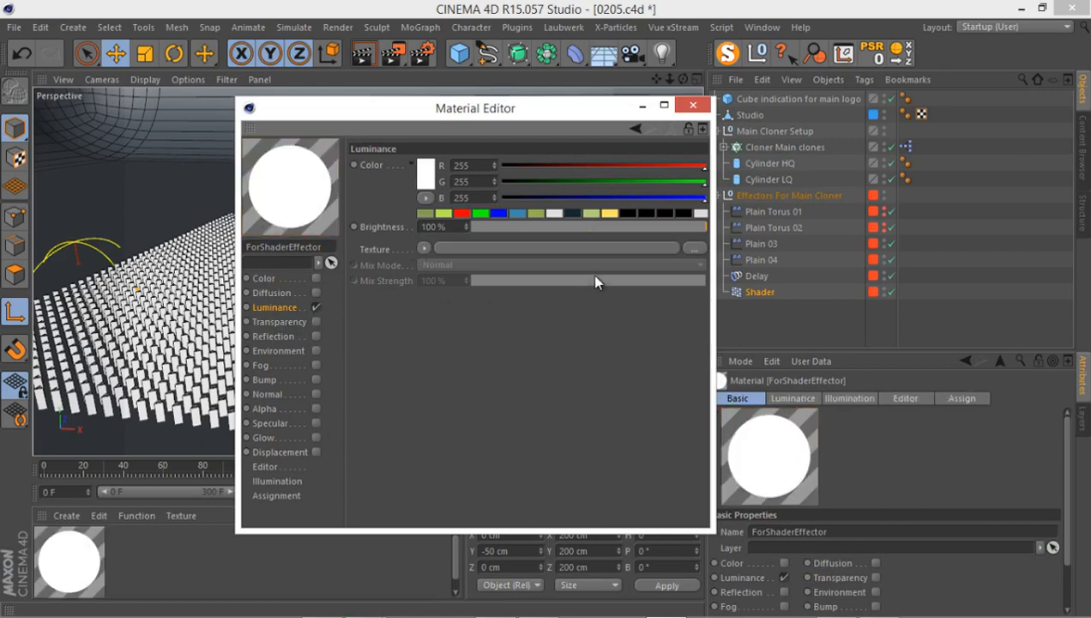
- Load HelixForShader_00000_00000.jpg from the 2nd Version folder as the Luminance texture without copying it to the project location
click(693, 248)
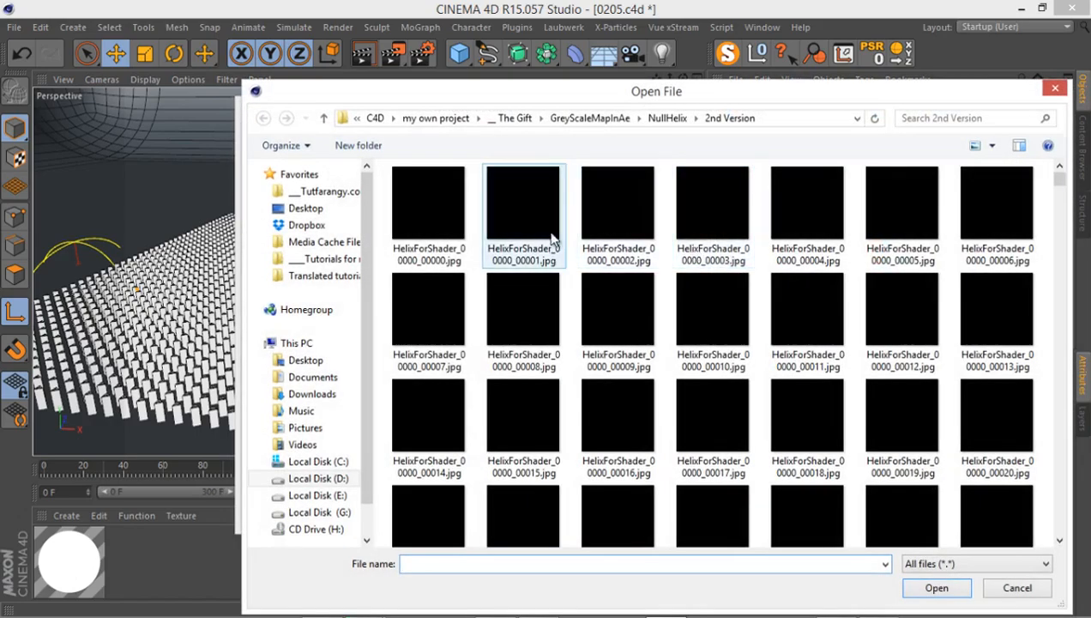
drag(573, 107, 495, 69)
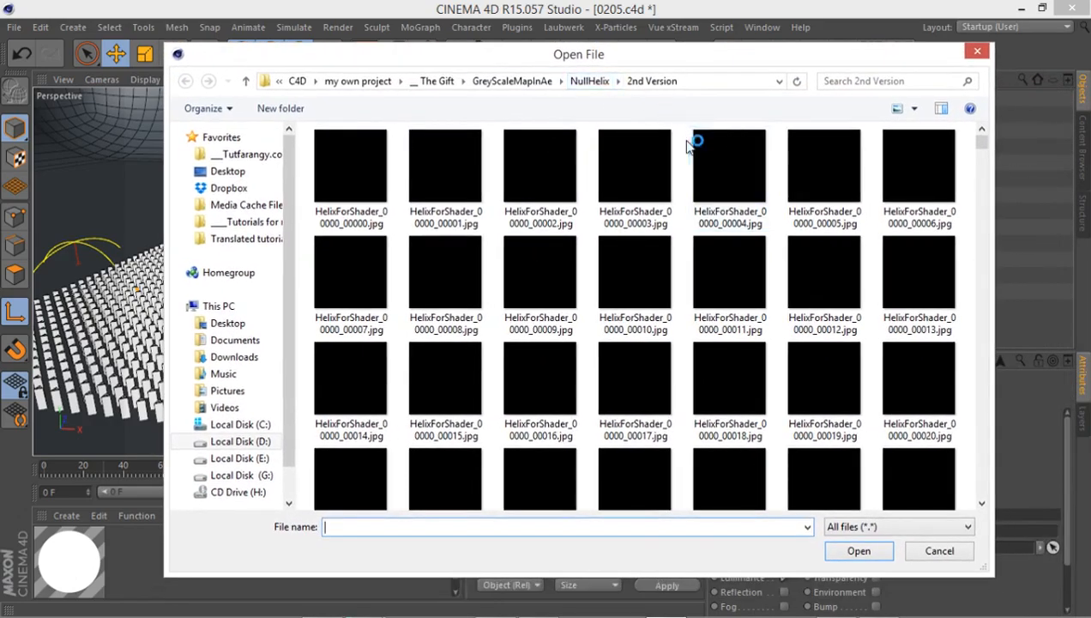
drag(979, 144, 1026, 141)
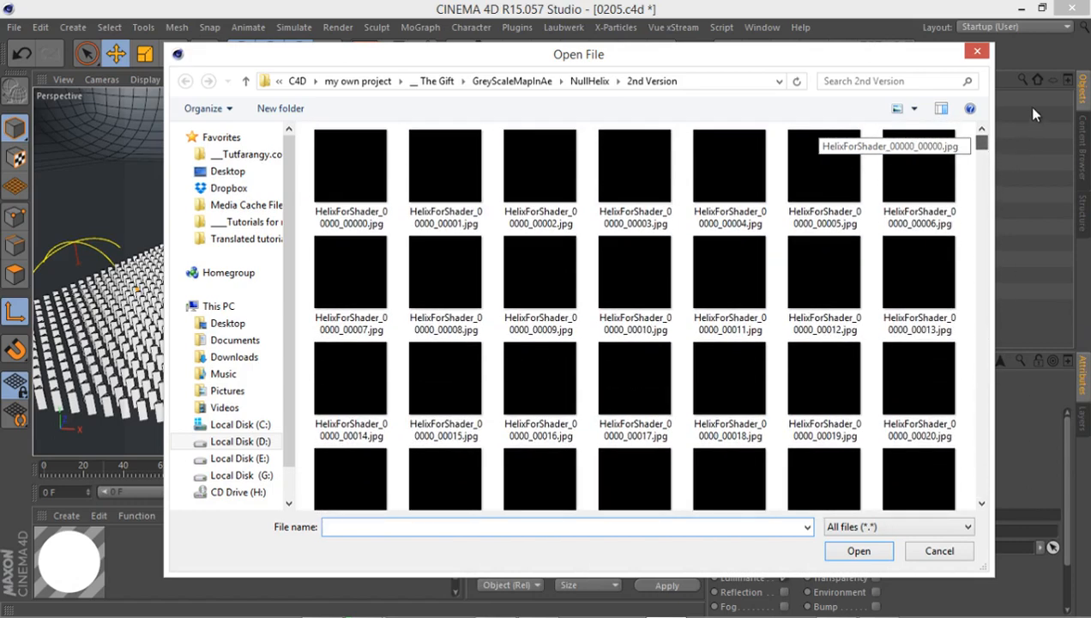
click(374, 159)
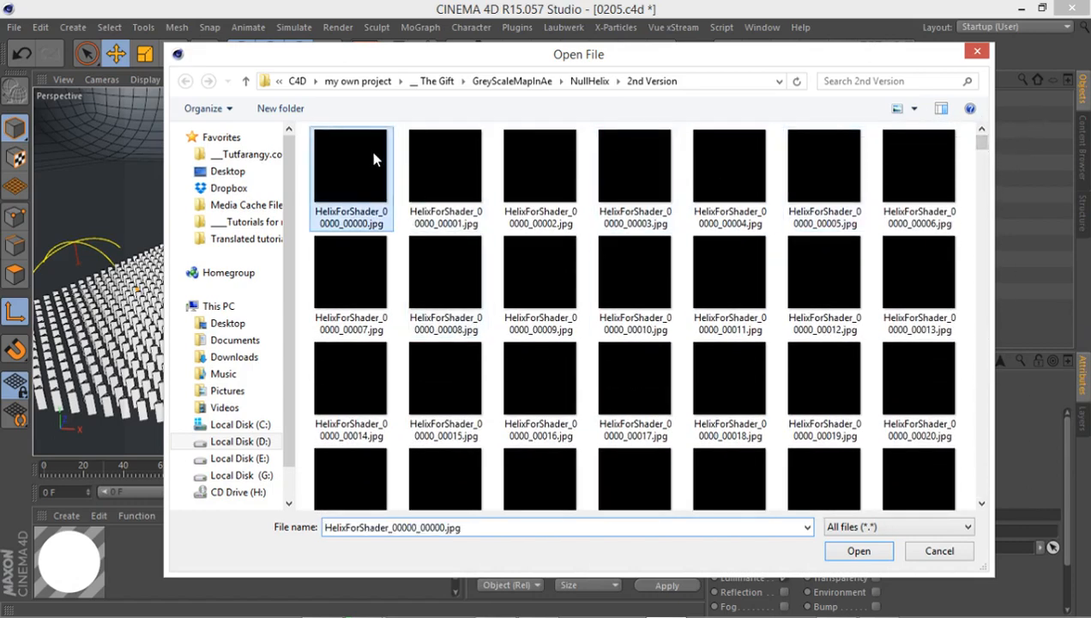
double_click(374, 158)
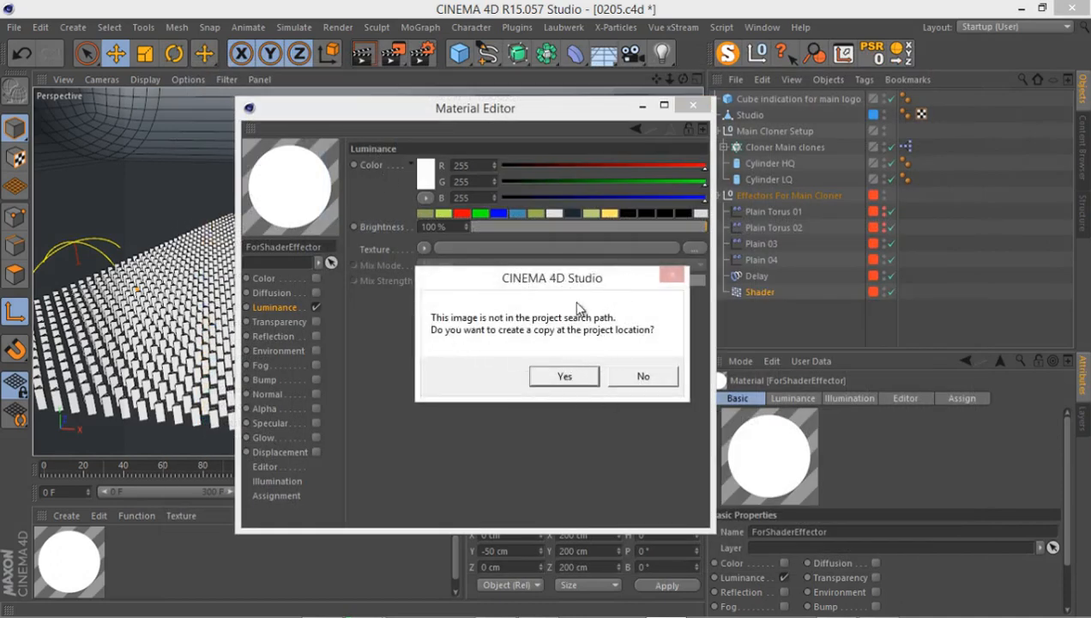
click(605, 380)
- Calculate the Luminance image sequence's movie frames, set its Movie Frame Rate to 24 and close the Material Editor
click(438, 276)
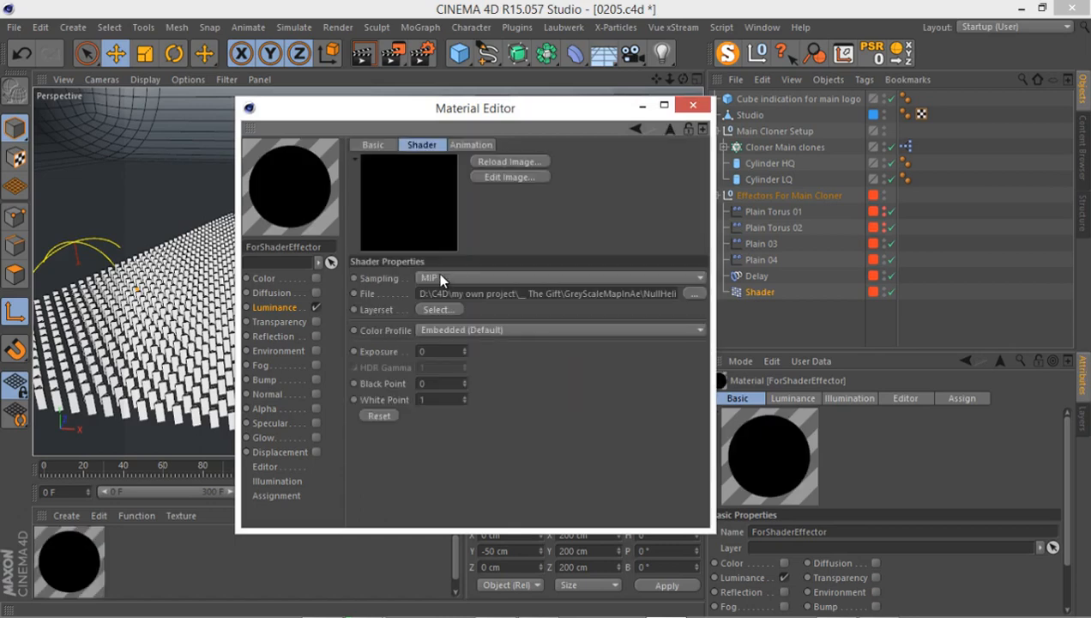
click(385, 411)
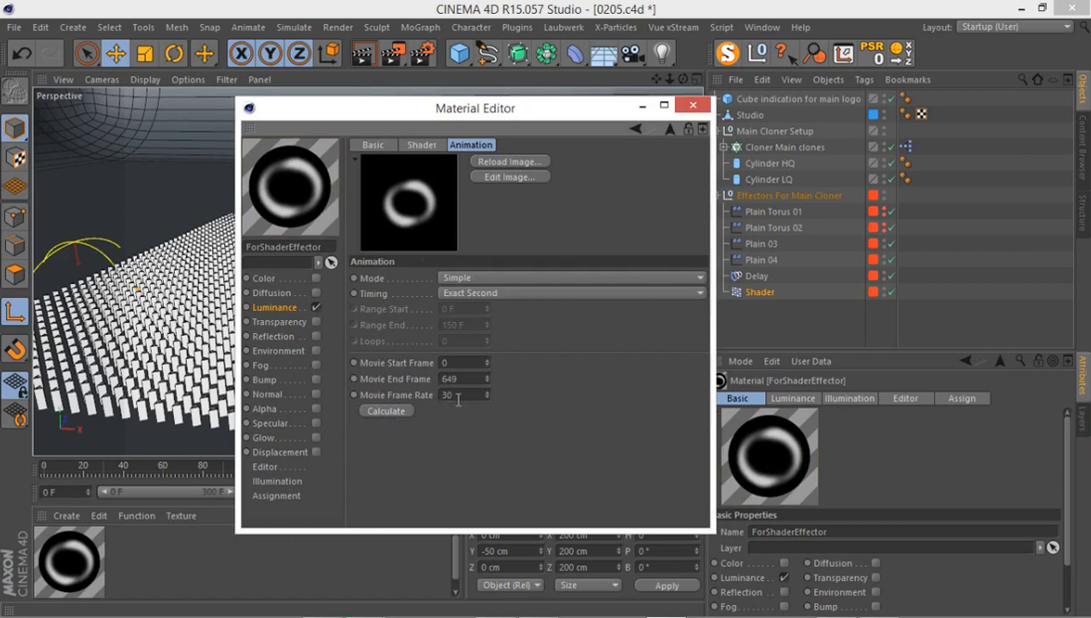
click(474, 393)
text(24)
key(Return)
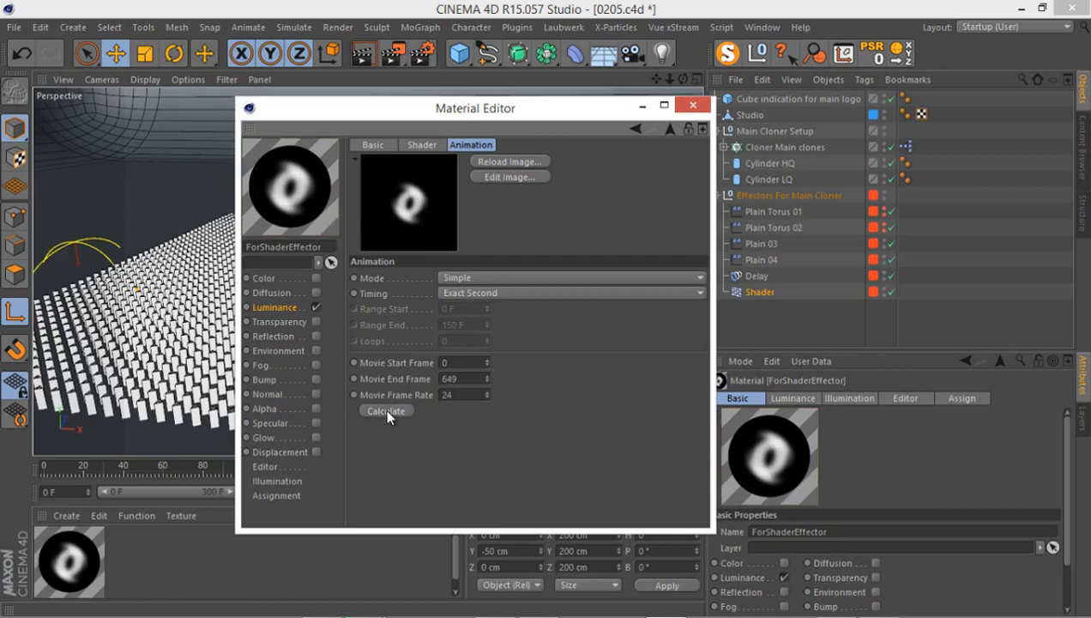
click(387, 412)
click(487, 397)
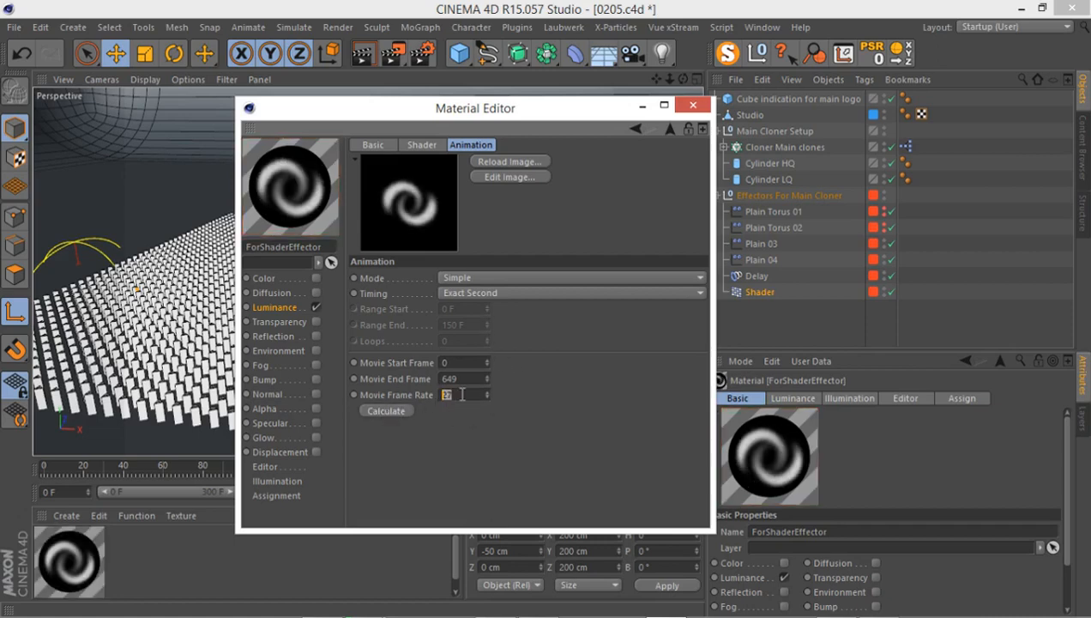
text(4)
key(Return)
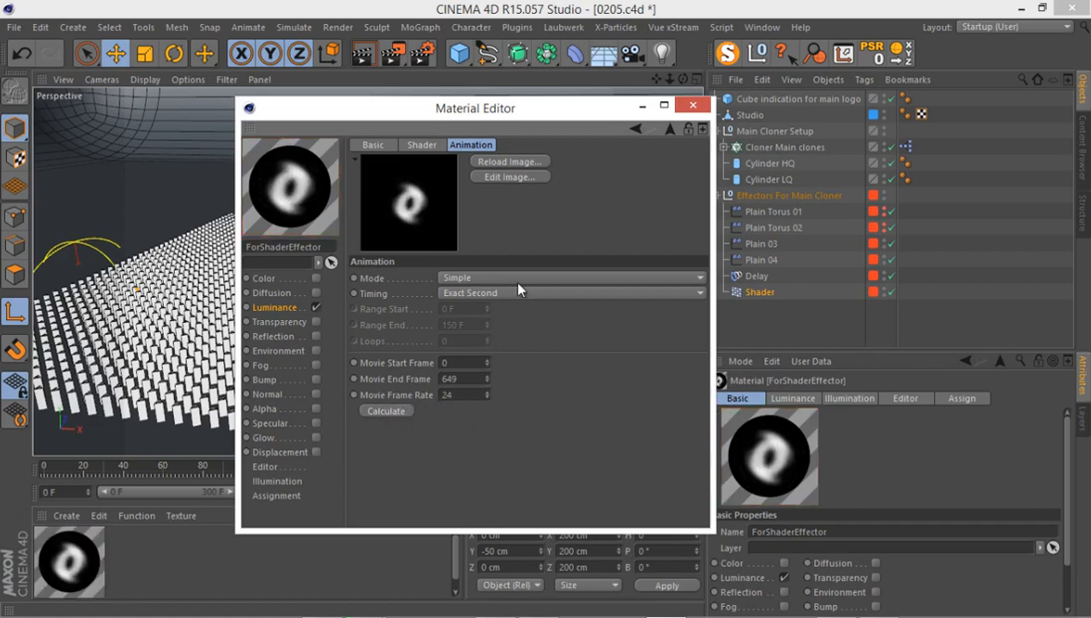
click(690, 105)
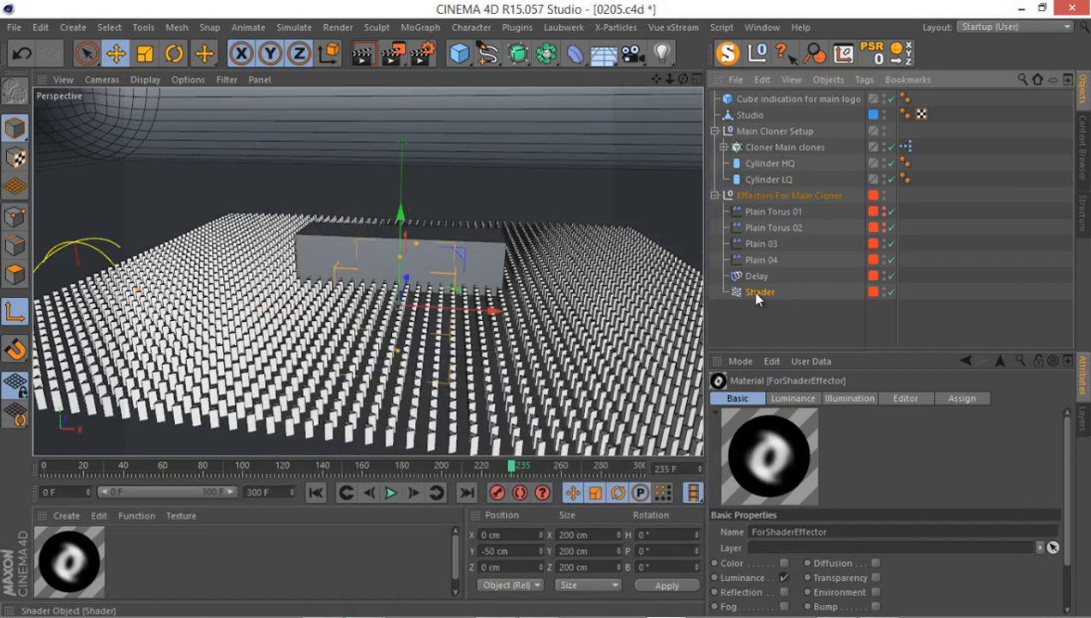
- Apply the ForShaderEffector material to the Shader effector and set the effector's shading channel to Luminance
click(753, 291)
click(968, 399)
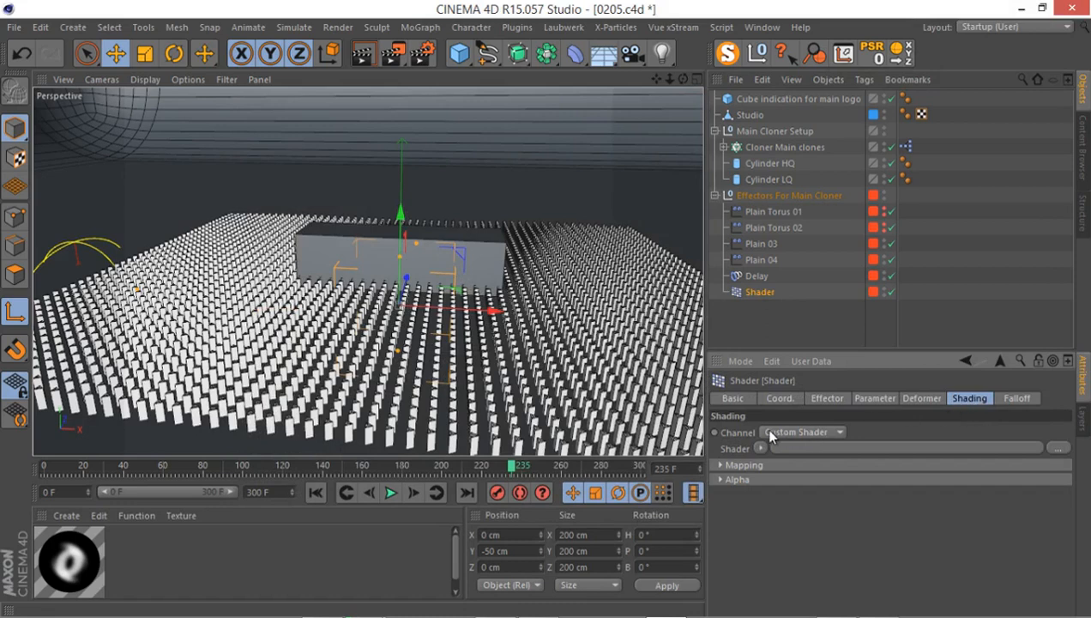
mouse_move(825, 350)
mouse_down()
mouse_move(831, 324)
mouse_move(830, 339)
mouse_up()
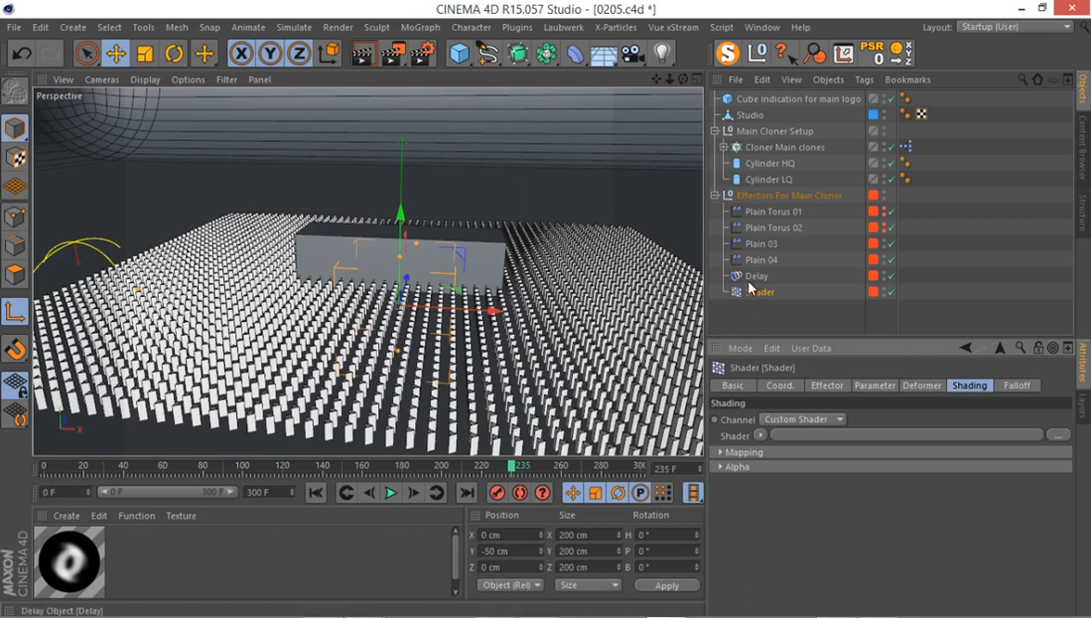
click(870, 385)
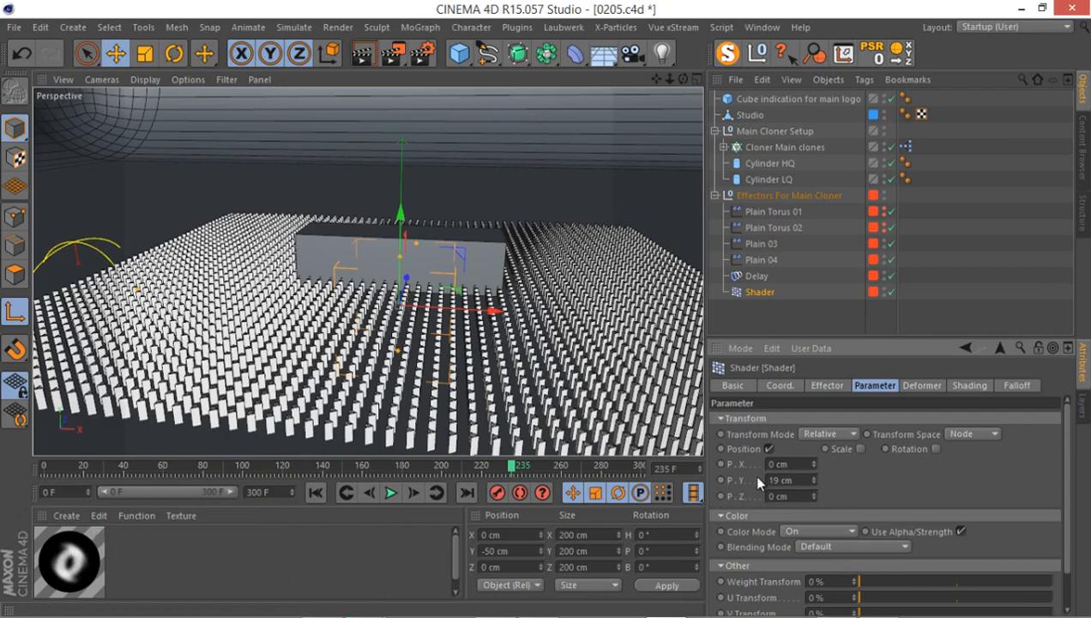
click(982, 384)
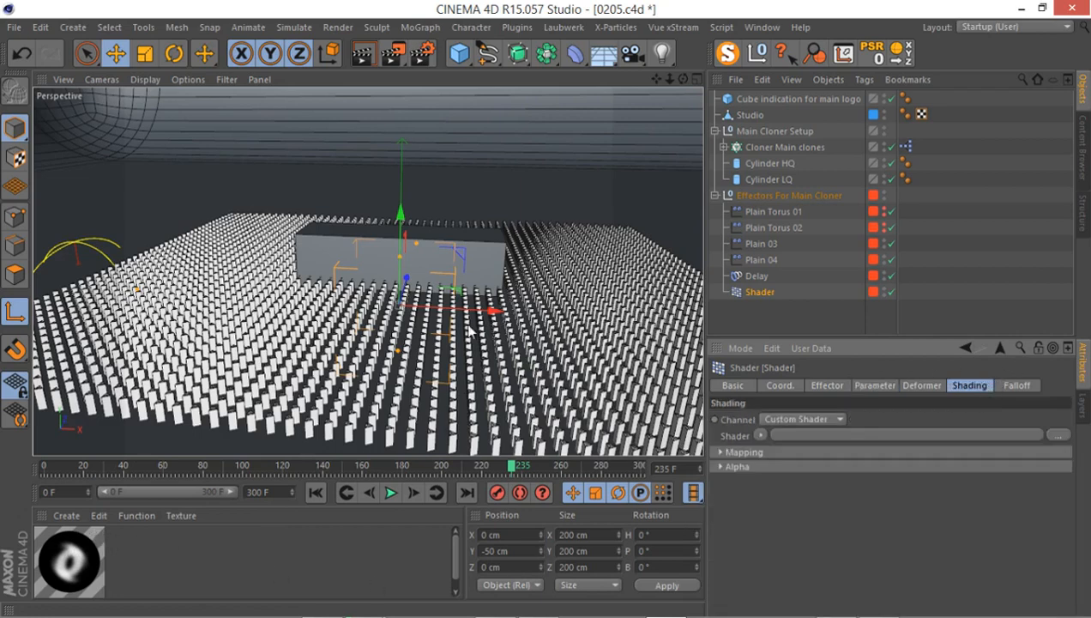
drag(95, 553, 755, 297)
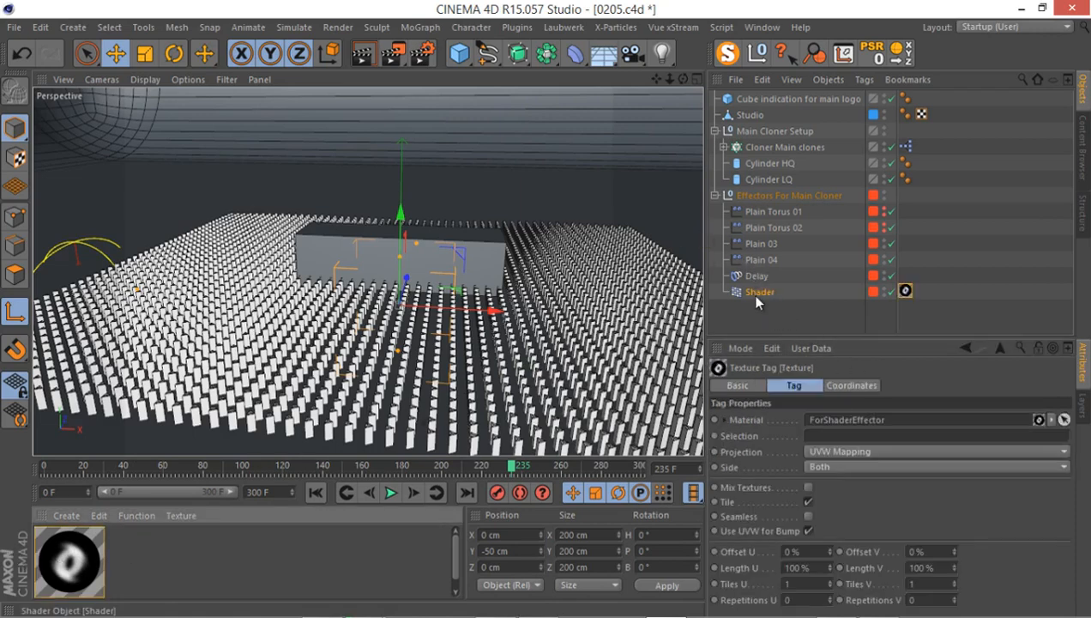
click(750, 294)
click(782, 419)
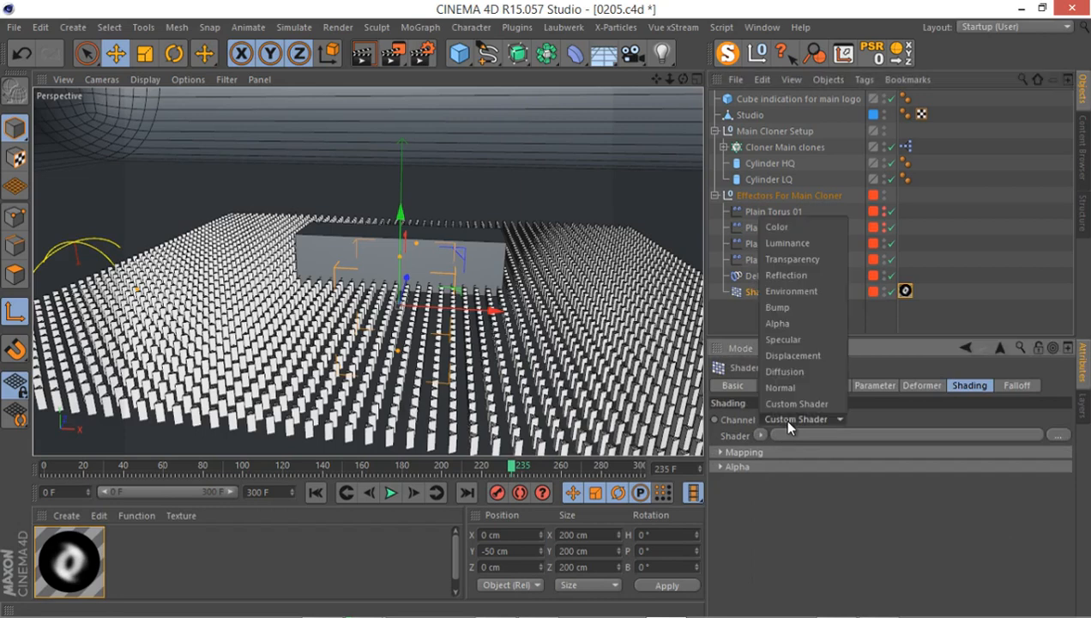
click(805, 244)
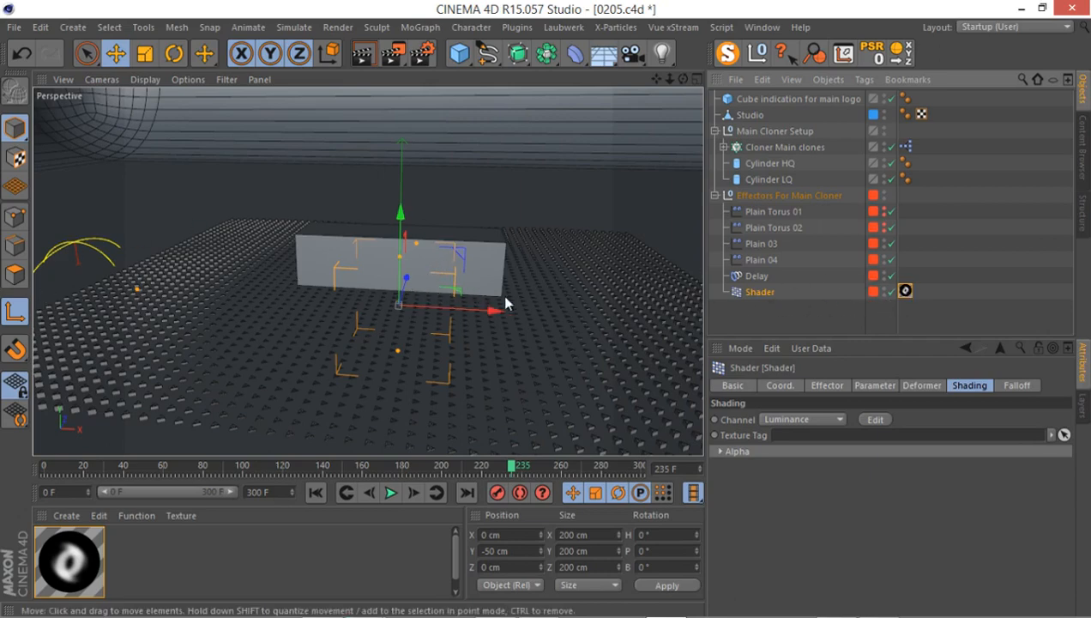
- Switch to Texture mode and set the projection of the Shader effector's texture tag to Flat
click(21, 161)
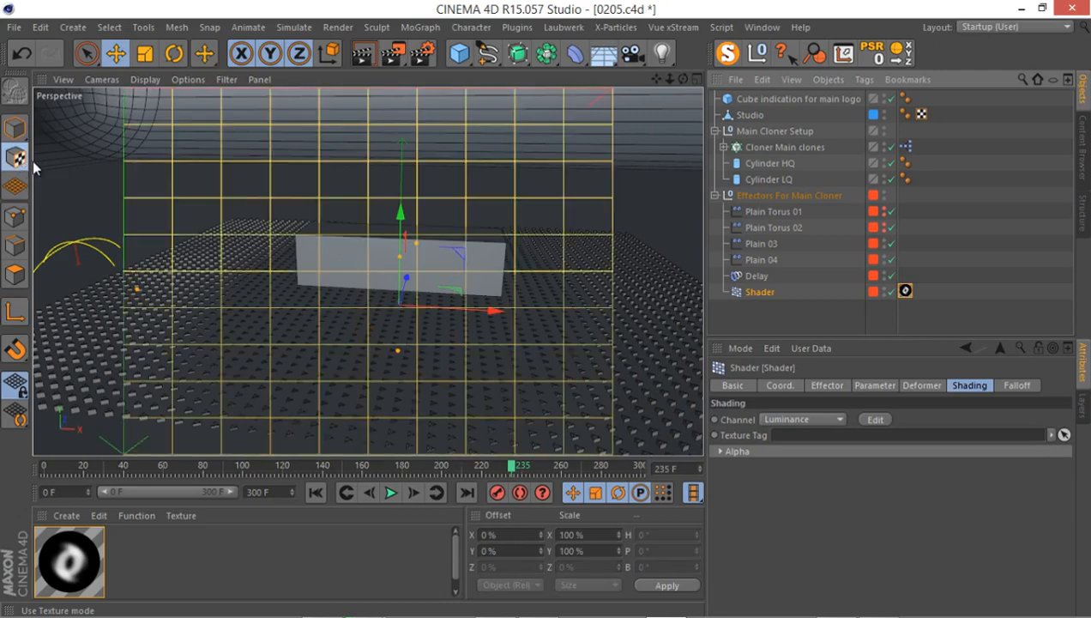
click(905, 291)
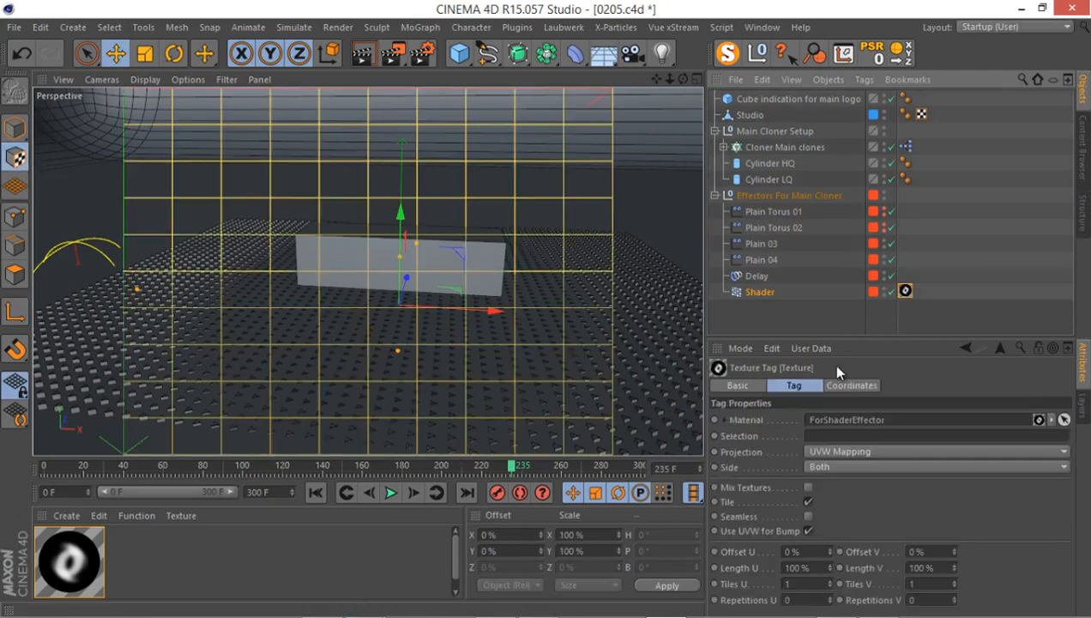
click(846, 454)
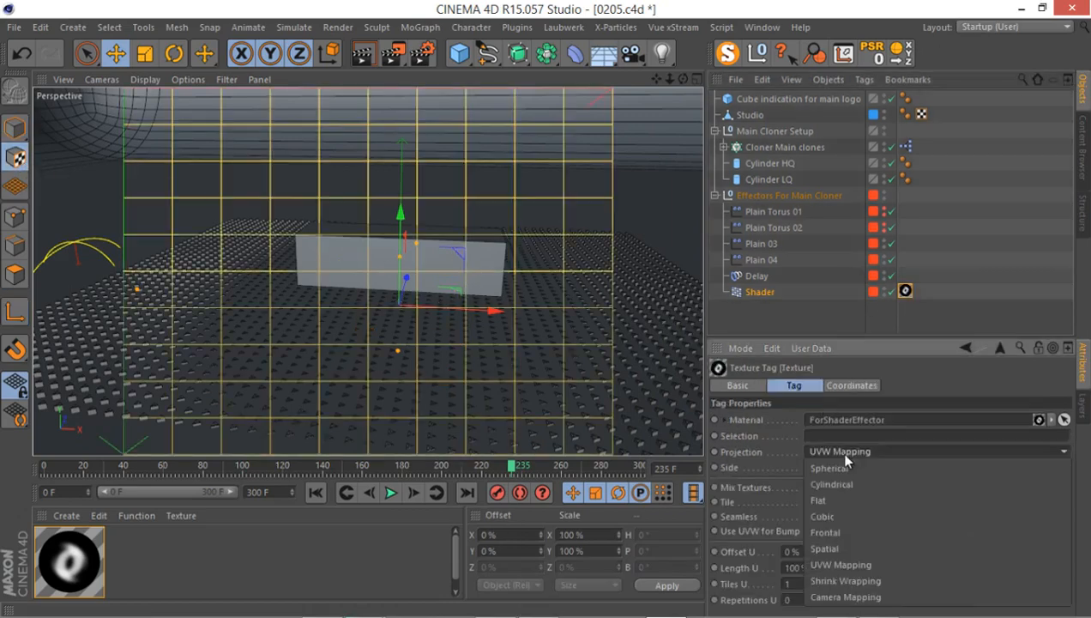
click(861, 499)
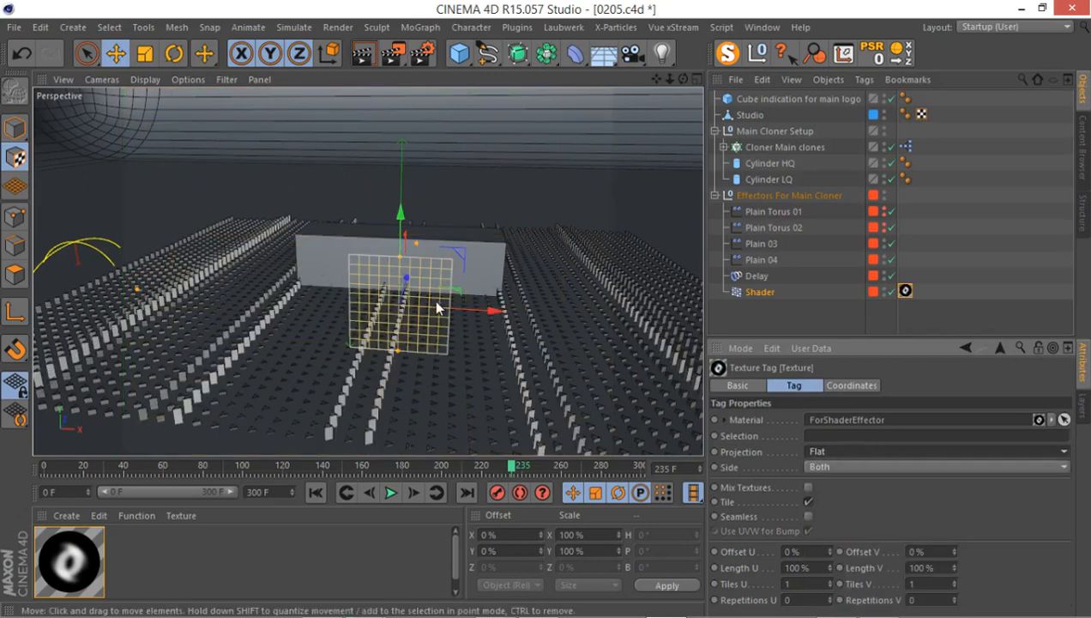
- Rotate the texture projection to a pitch of -90° so it lies parallel to the clone field, and enable axis modification
scroll(433, 304, up, 3)
scroll(370, 290, up, 1)
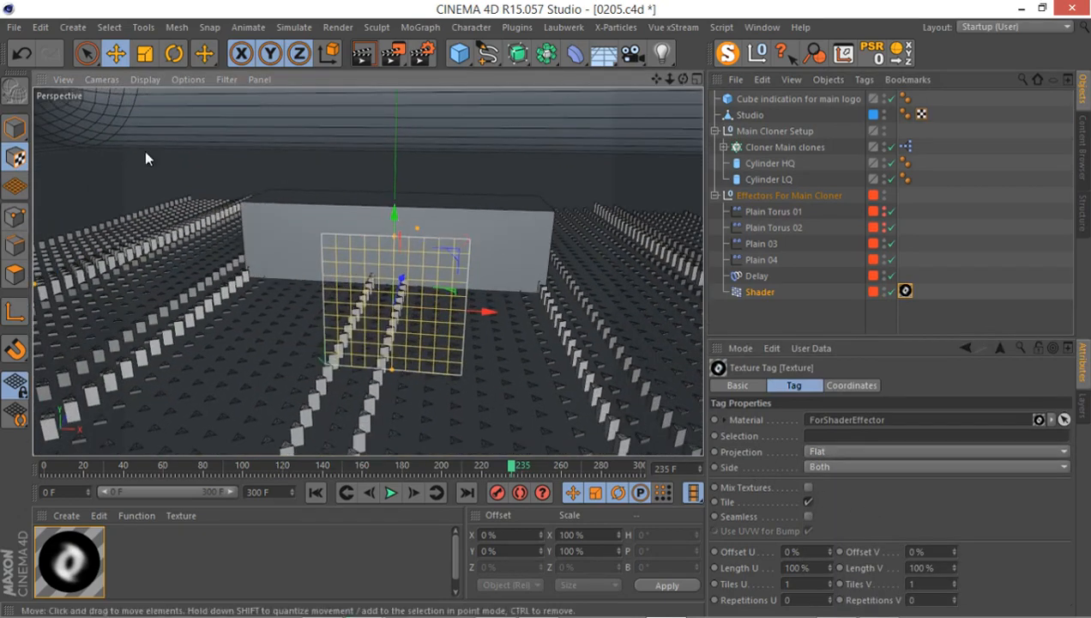
click(146, 55)
click(174, 54)
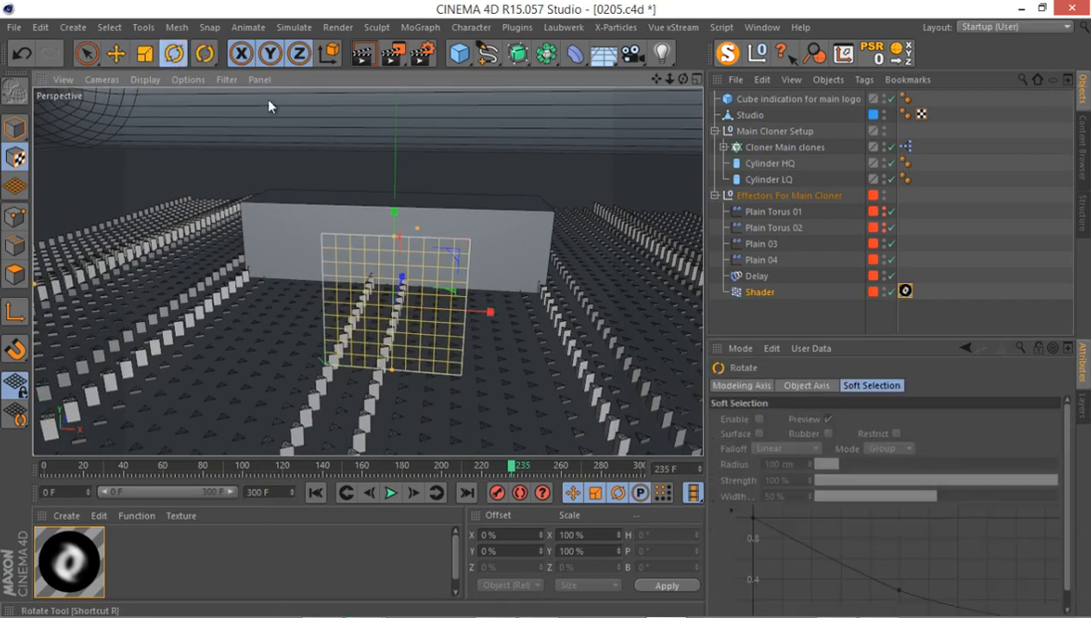
drag(368, 298, 399, 287)
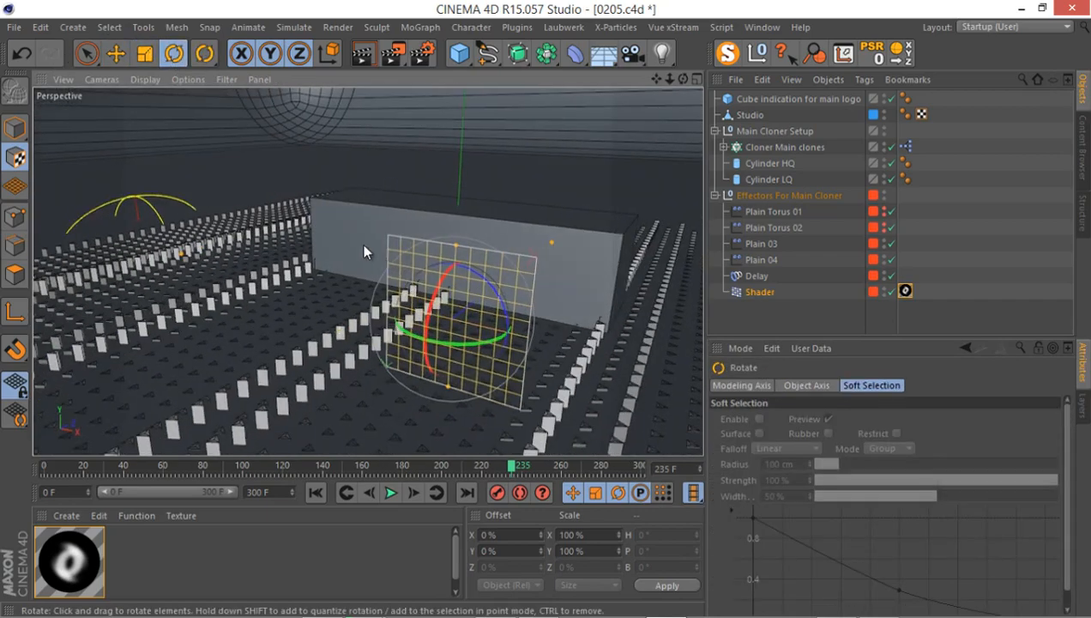
drag(363, 250, 301, 229)
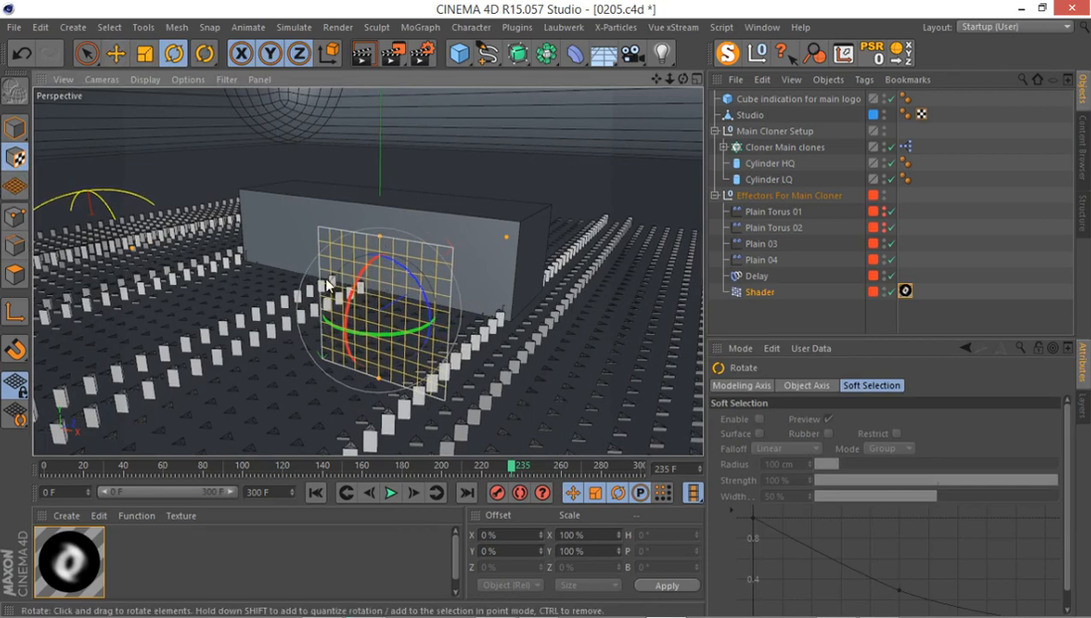
drag(356, 274, 329, 292)
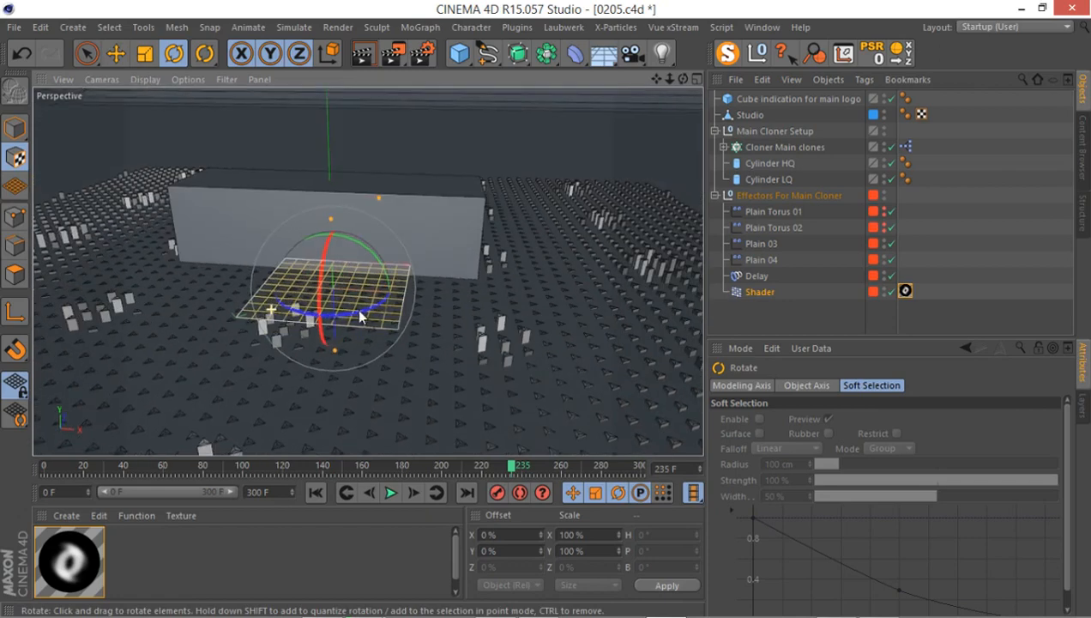
click(12, 316)
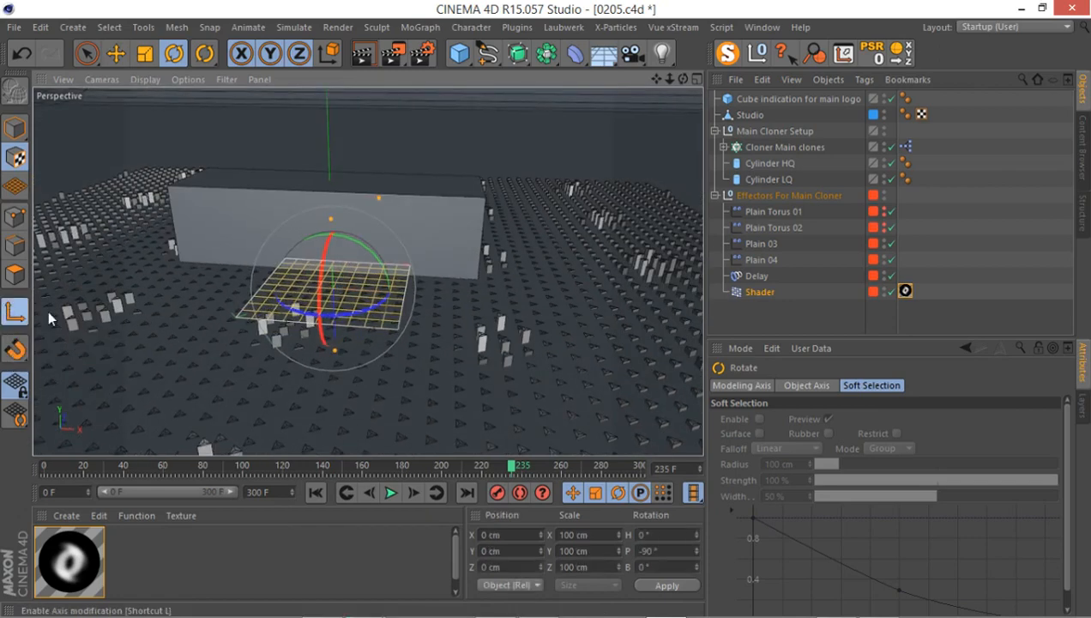
key(t)
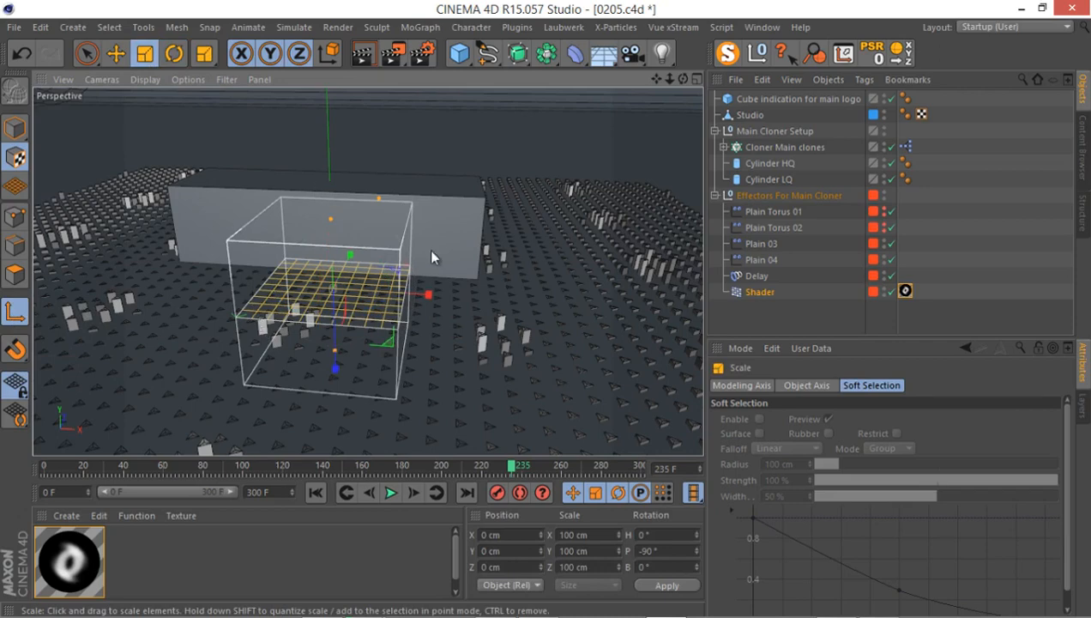
drag(460, 365, 429, 317)
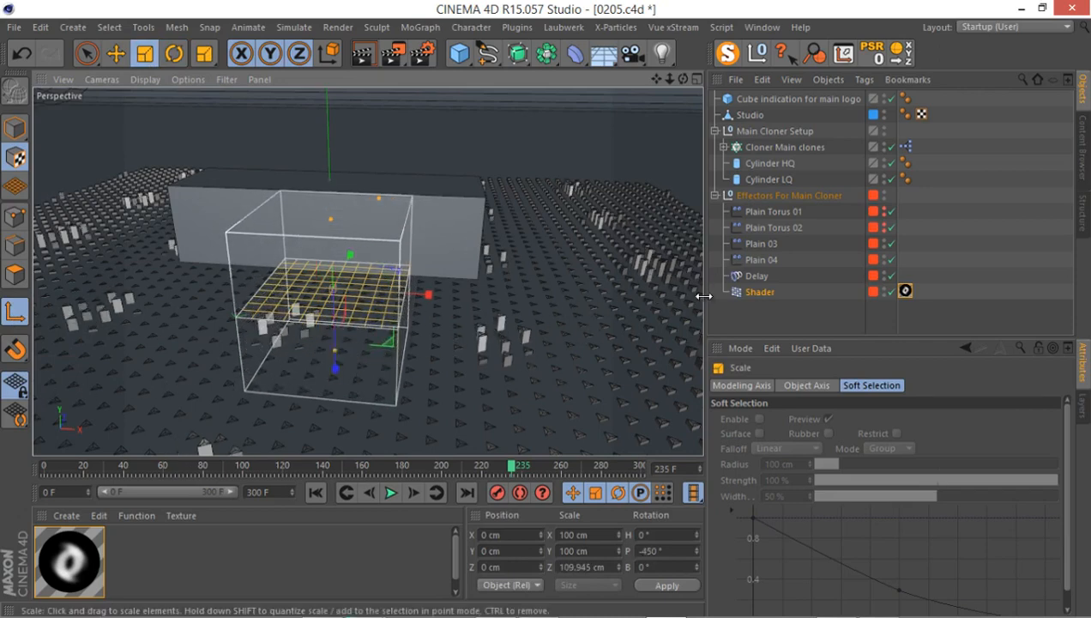
key(ctrl+z)
click(743, 290)
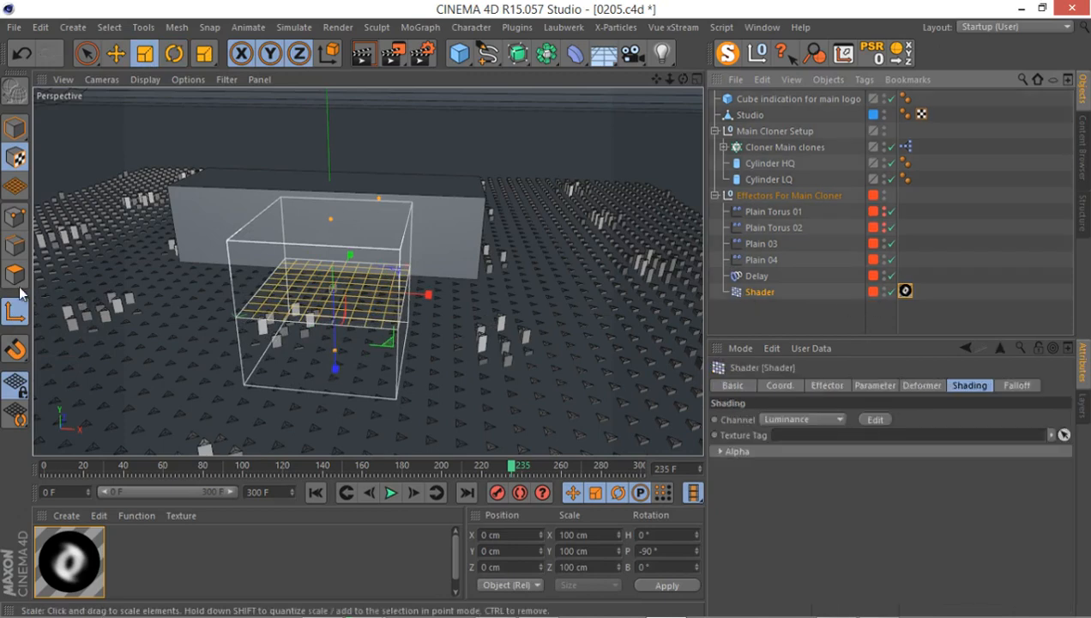
- Scale the Shader effector's texture projection uniformly to about 527.5 cm so that it spreads across the clone field
click(144, 56)
drag(479, 160, 583, 307)
scroll(458, 163, down, 5)
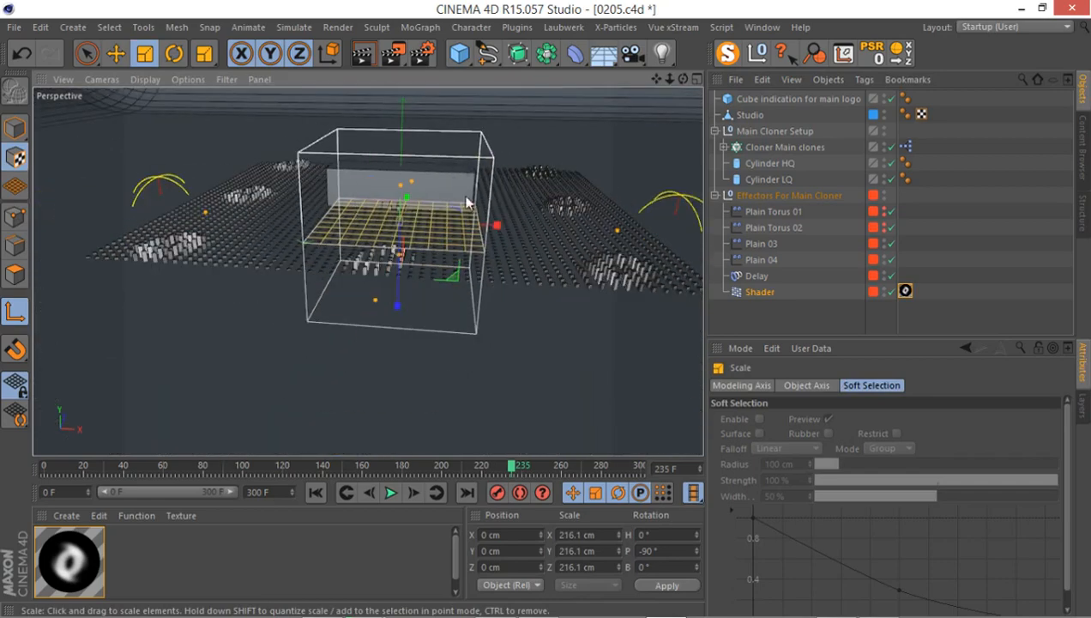
drag(466, 202, 351, 225)
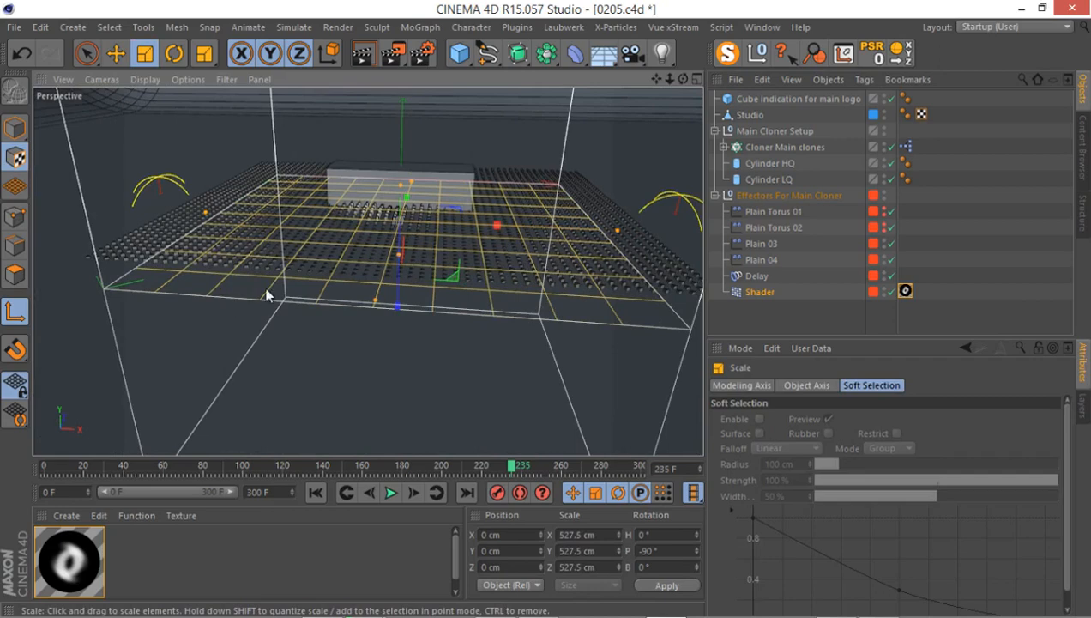
- In the Top view, enlarge the texture projection uniformly to about 566.5 cm so it covers the whole clone field
middle_click(335, 238)
middle_click(489, 198)
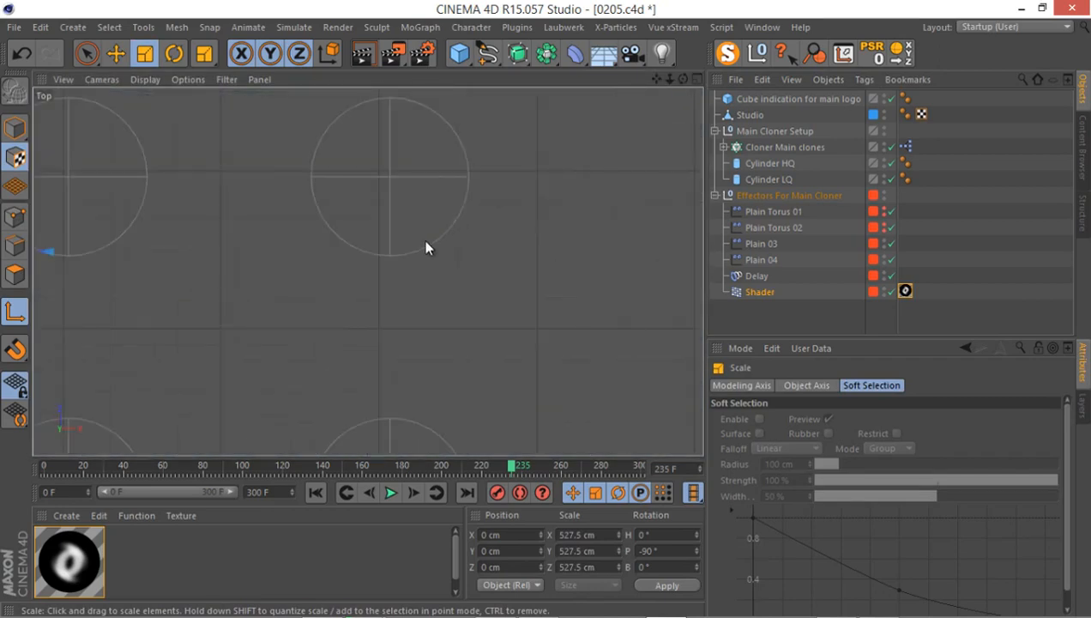
scroll(425, 244, down, 4)
scroll(426, 245, down, 8)
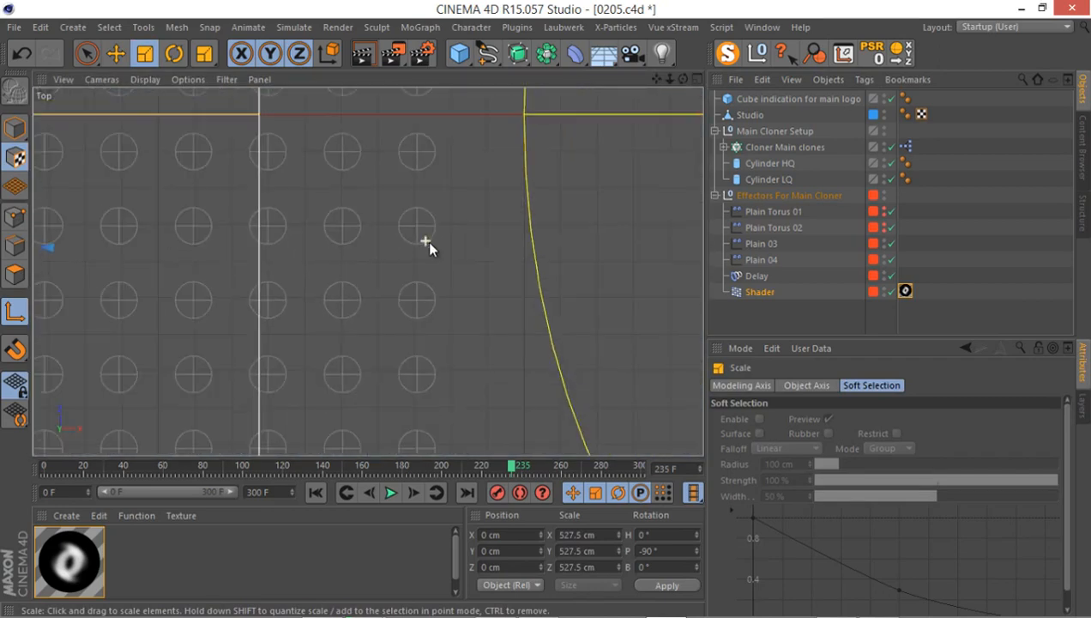
scroll(251, 321, up, 3)
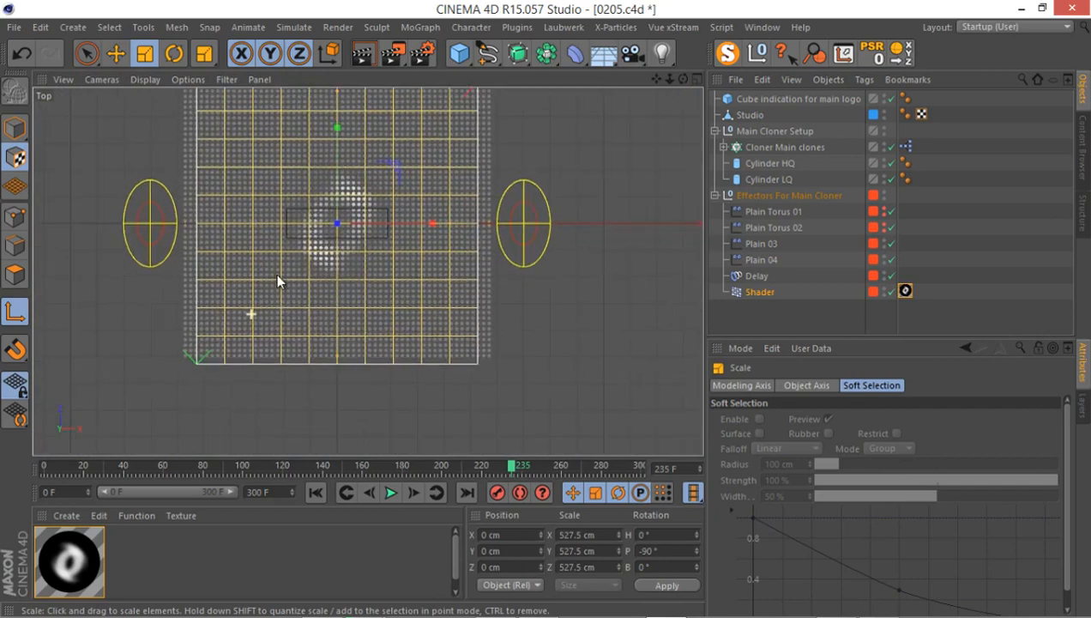
drag(169, 197, 193, 179)
middle_click(234, 164)
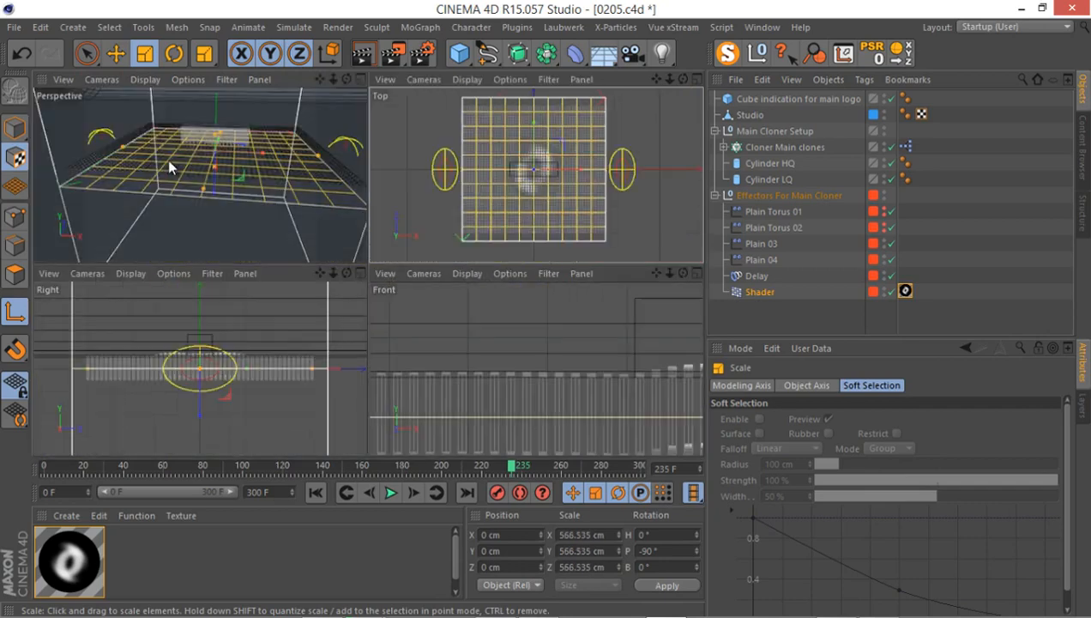
- Return to the Perspective view, deselect the Shader effector and switch back to Model mode
middle_click(167, 163)
drag(429, 289, 425, 137)
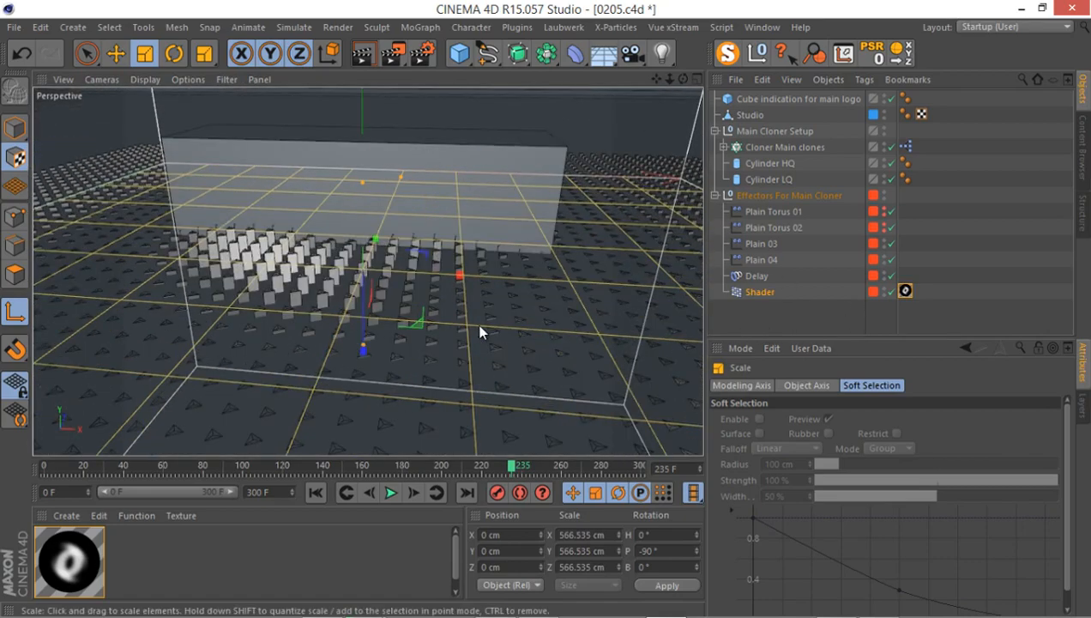
click(789, 319)
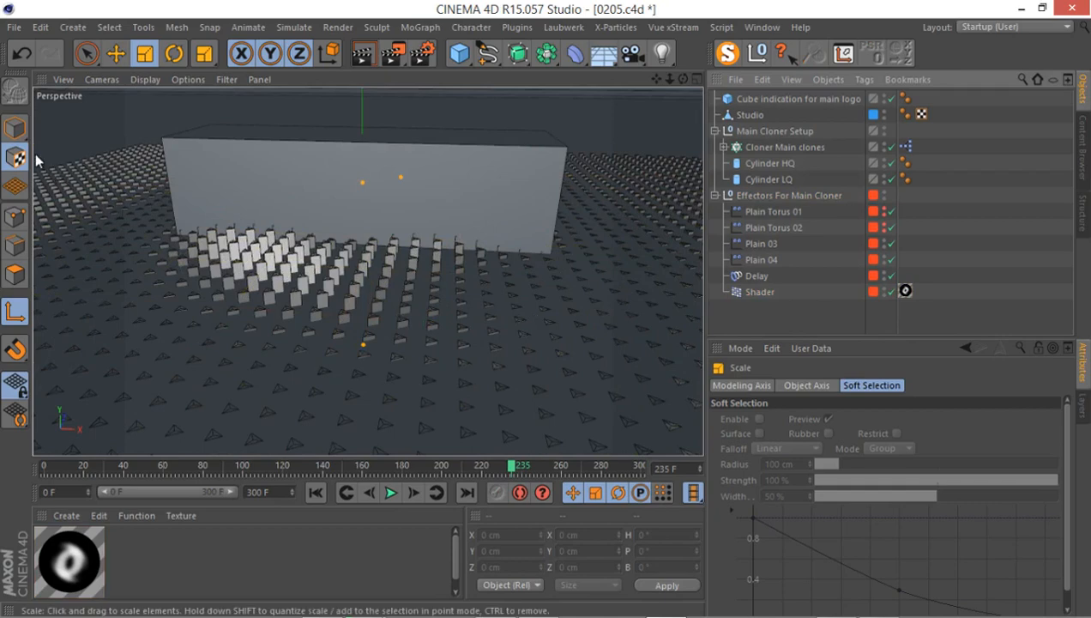
click(14, 127)
scroll(257, 216, down, 5)
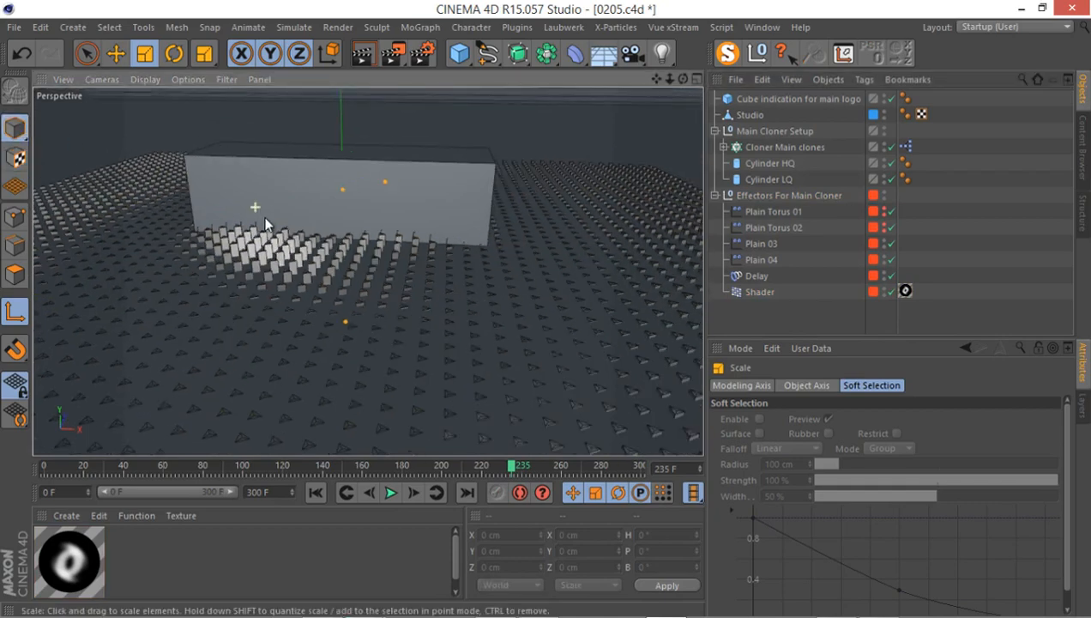
- Set the project's end to frame 500 and extend the preview range to frame 500
click(250, 490)
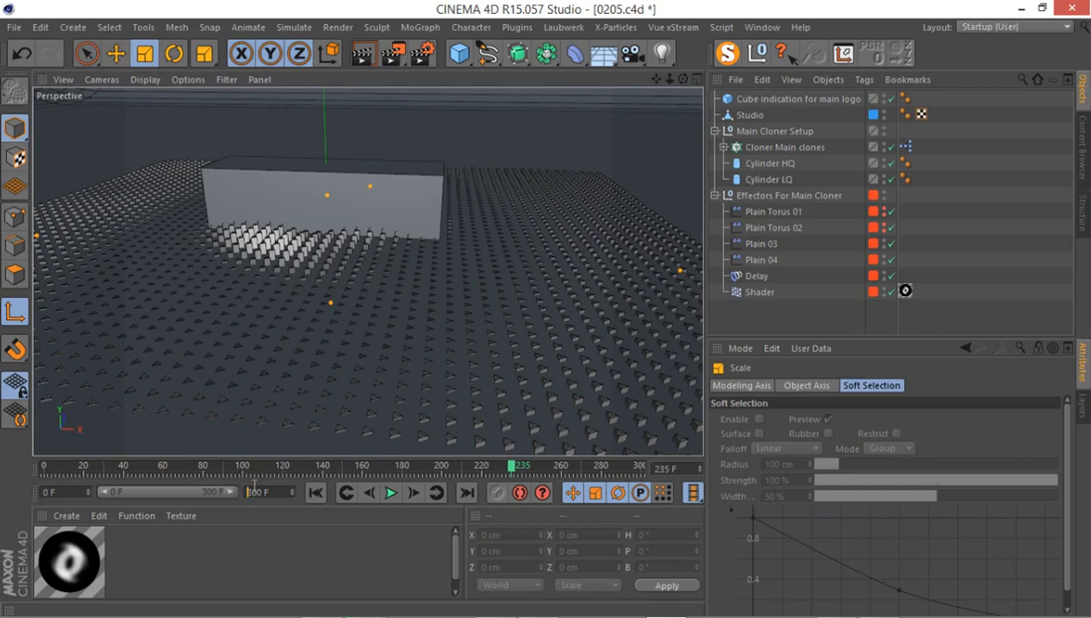
text(3)
text(00)
key(Return)
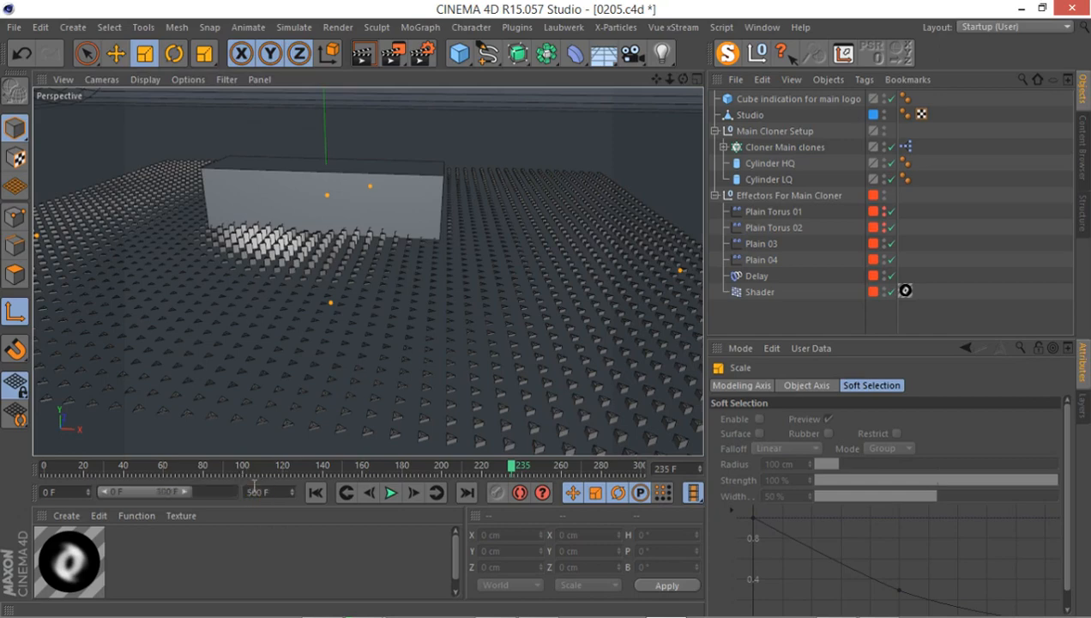
drag(188, 493, 284, 476)
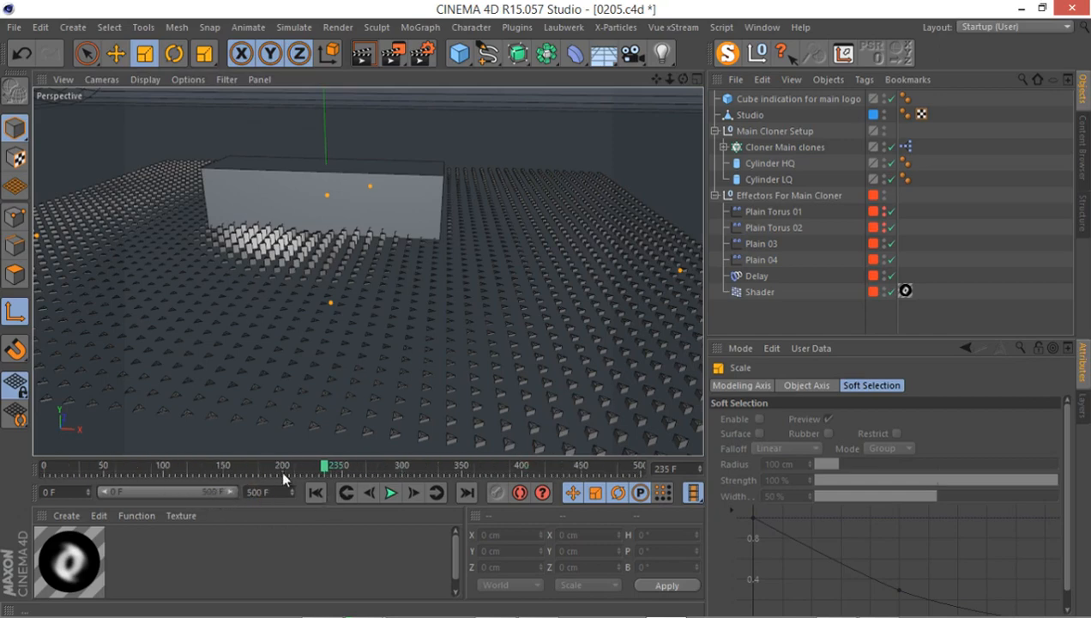
- Scrub the timeline to about frame 339 and disable the cube that indicates the main logo
mouse_move(183, 464)
mouse_down()
mouse_move(86, 468)
mouse_move(459, 441)
mouse_move(450, 439)
mouse_up()
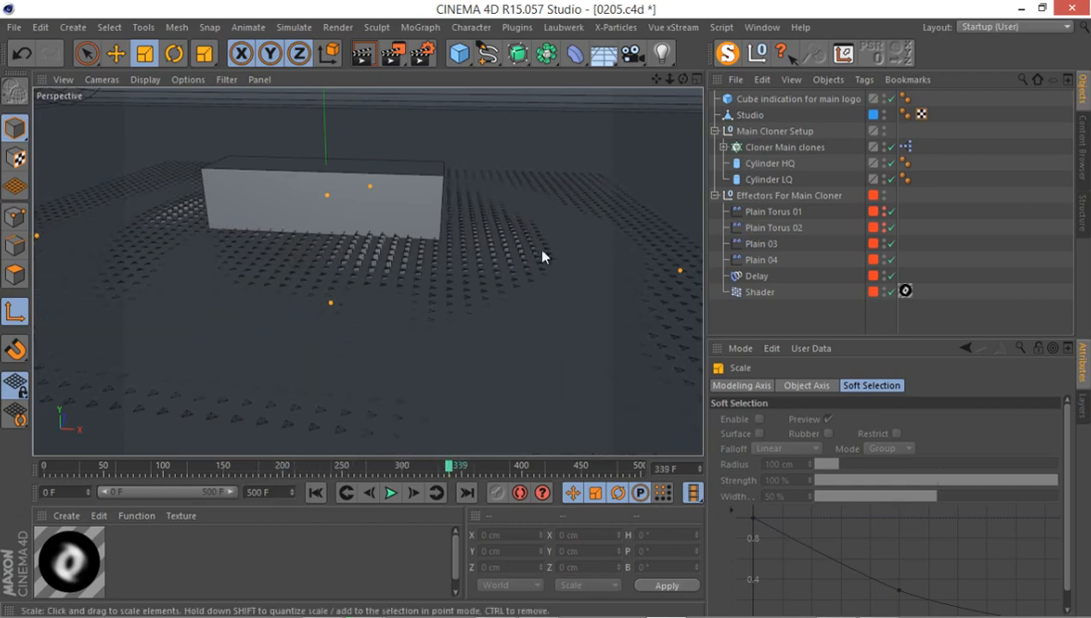
double_click(892, 100)
click(828, 101)
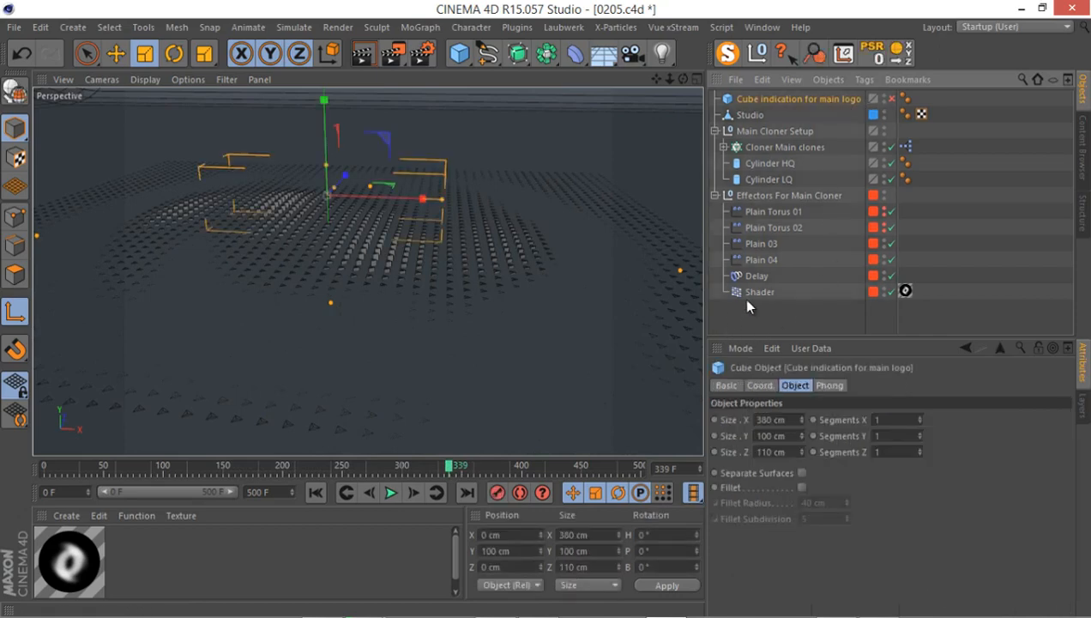
- Set the Shader effector's Y position transform to 100 cm
click(722, 294)
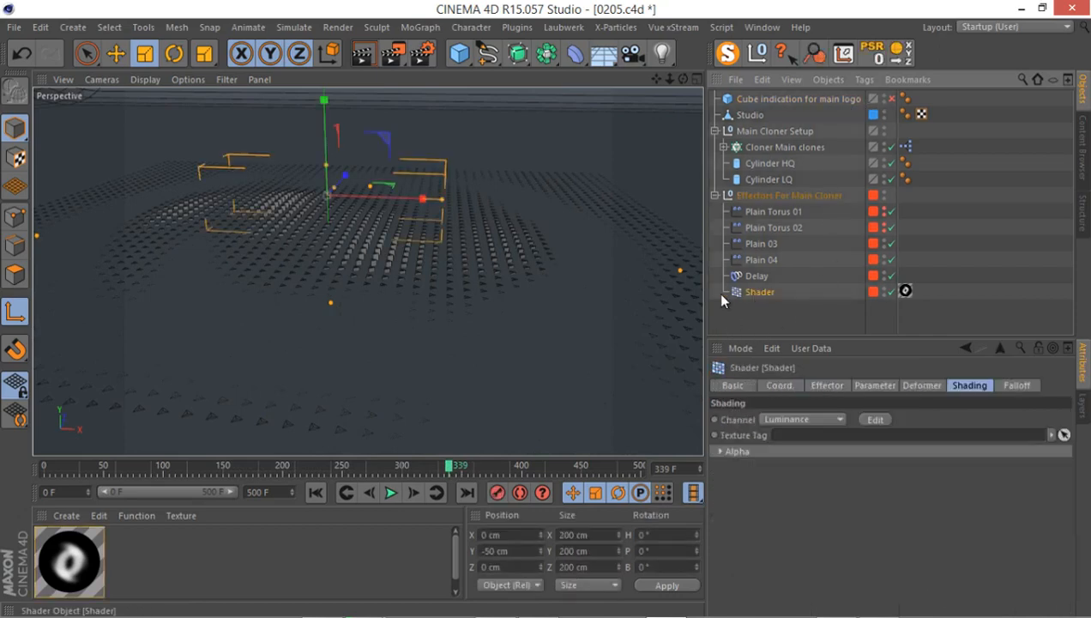
click(864, 386)
double_click(781, 482)
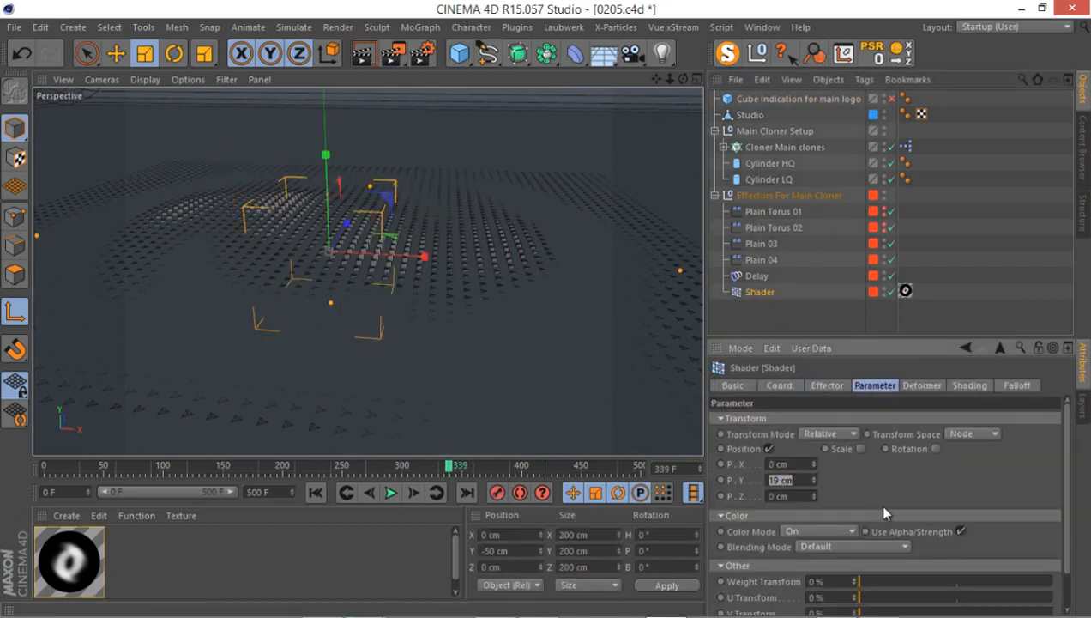
text(100)
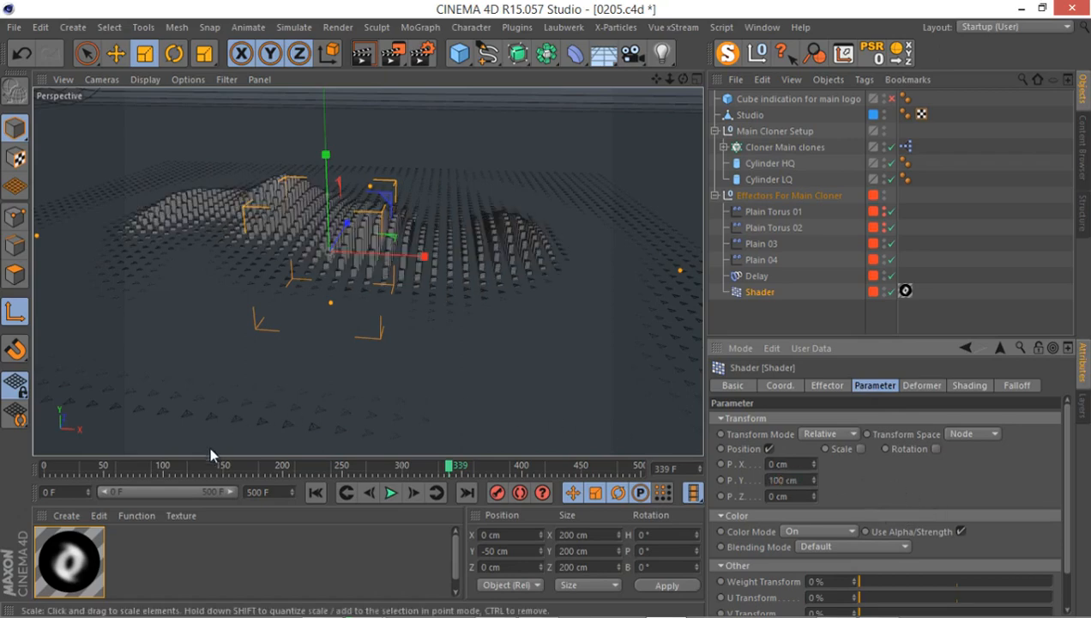
- Scrub back to around frame 99 and play short stretches of the animation to examine how the clones rise
drag(192, 468, 166, 460)
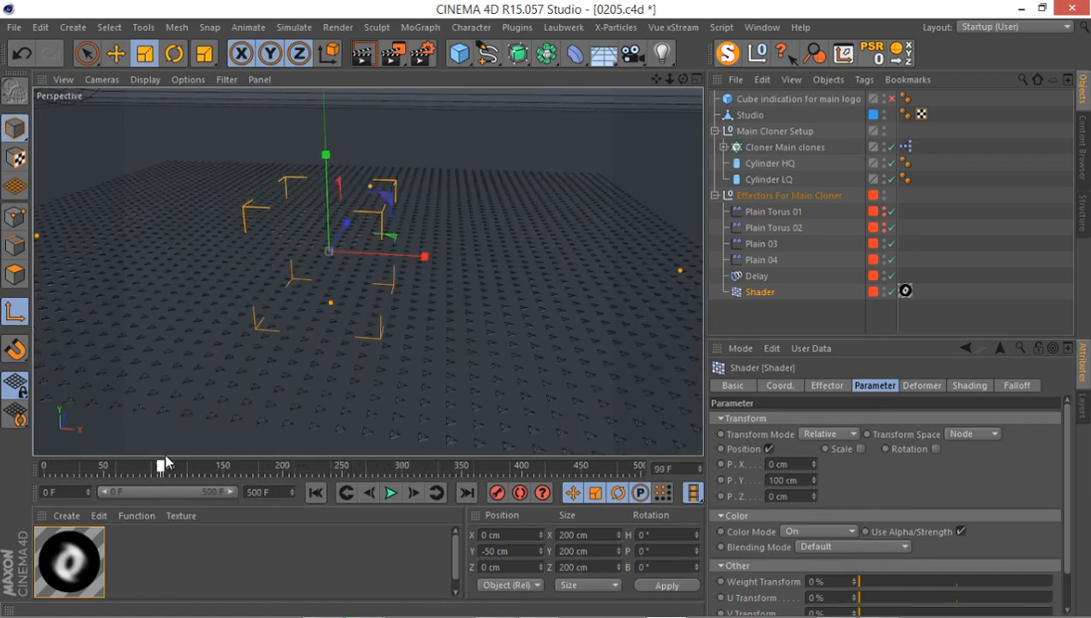
click(391, 493)
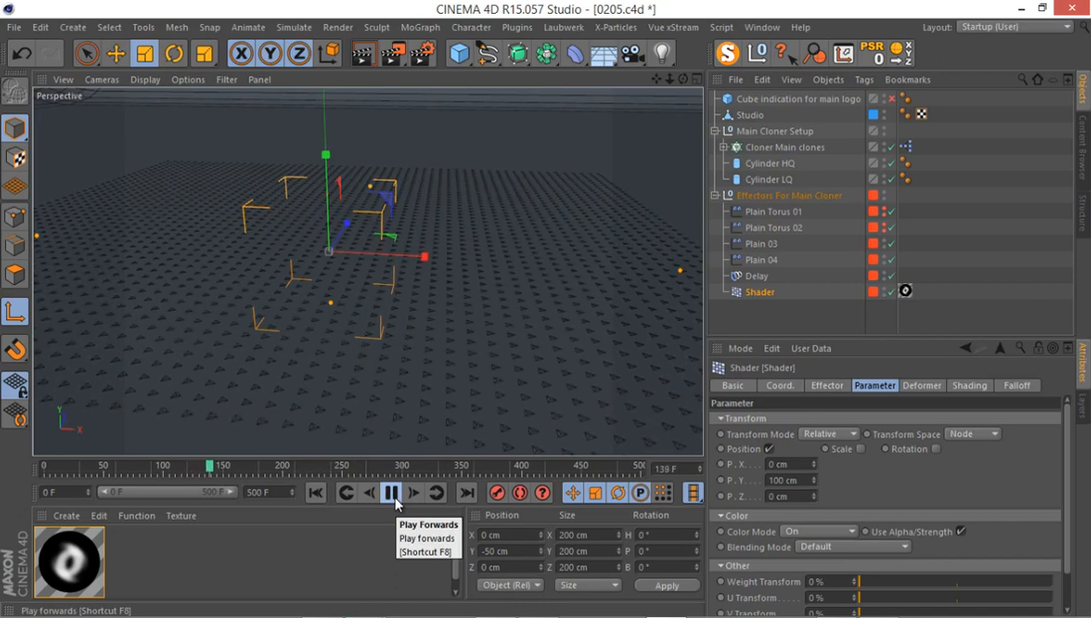
click(392, 493)
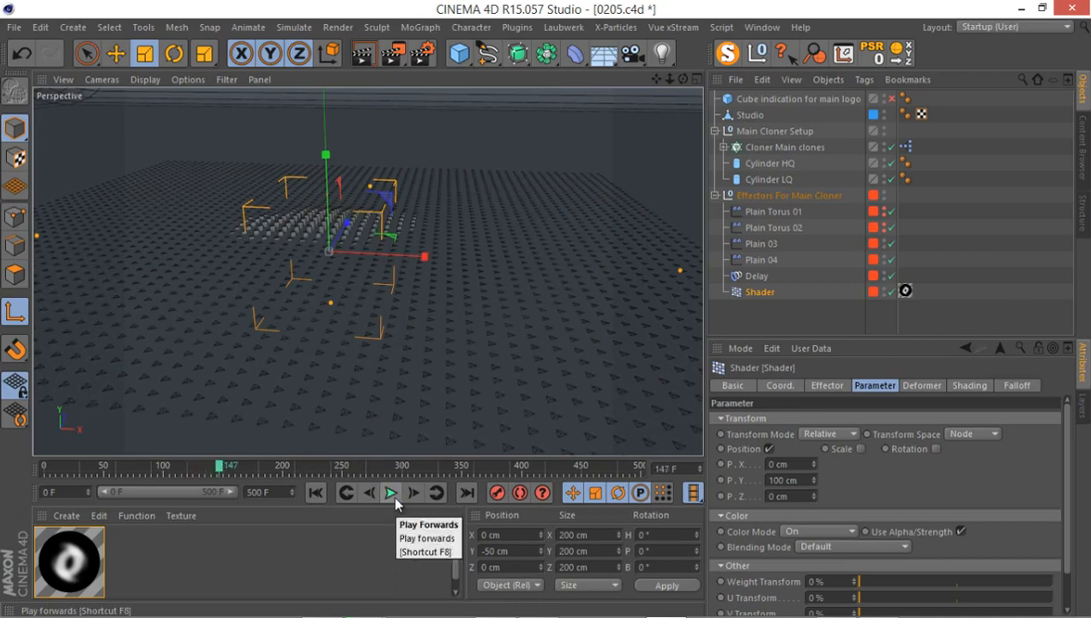
click(392, 493)
click(392, 494)
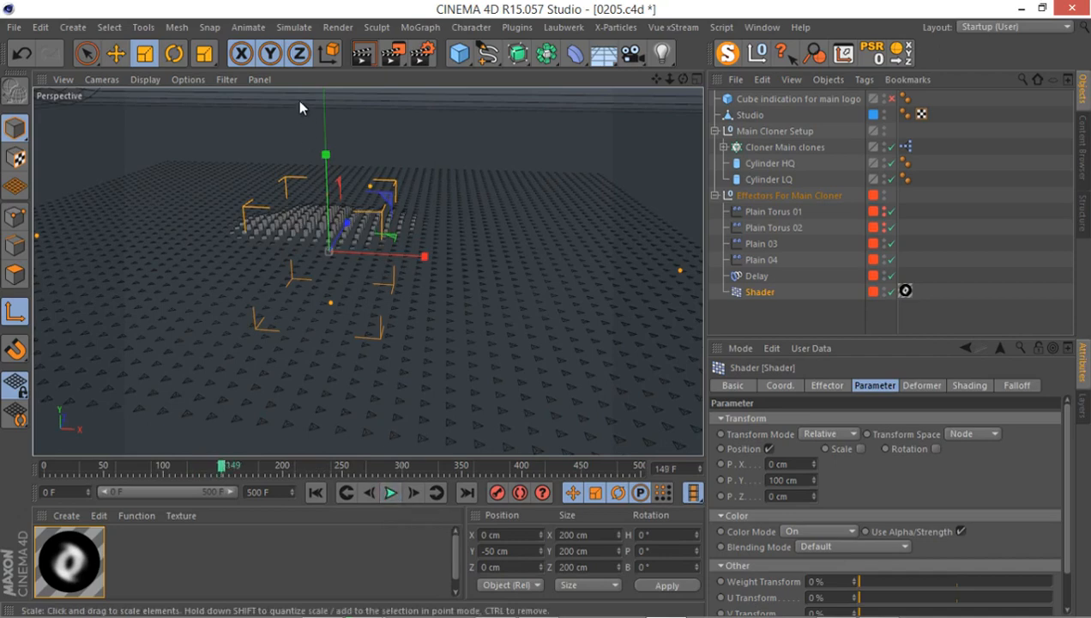
- Reduce the viewport's level of detail and play on from frame 149 to examine the helix motion of the clones
click(191, 78)
mouse_move(211, 98)
click(387, 111)
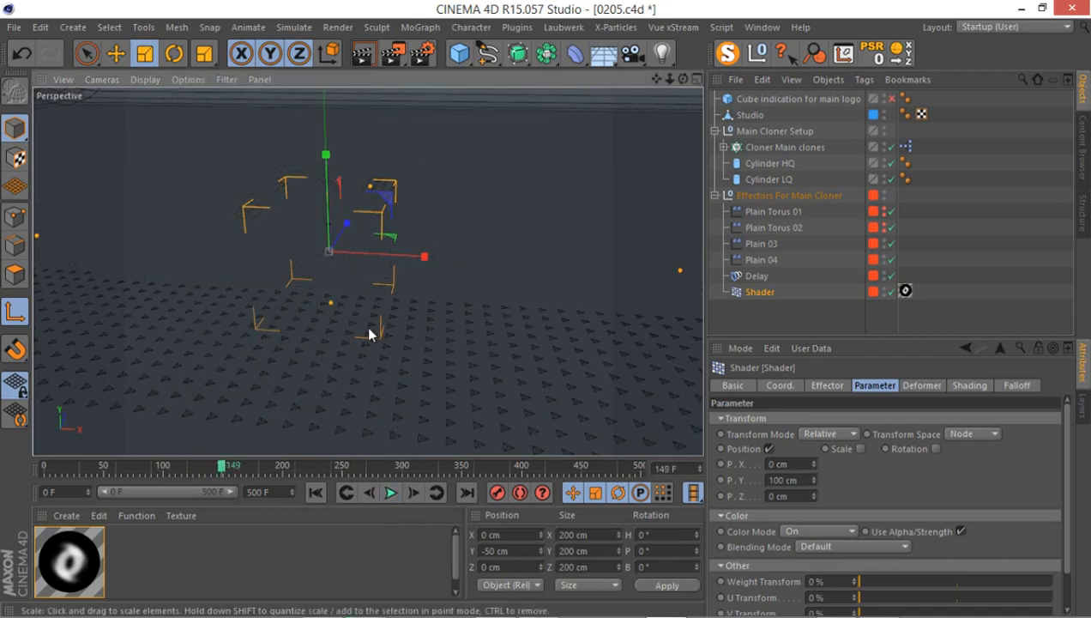
scroll(369, 329, down, 3)
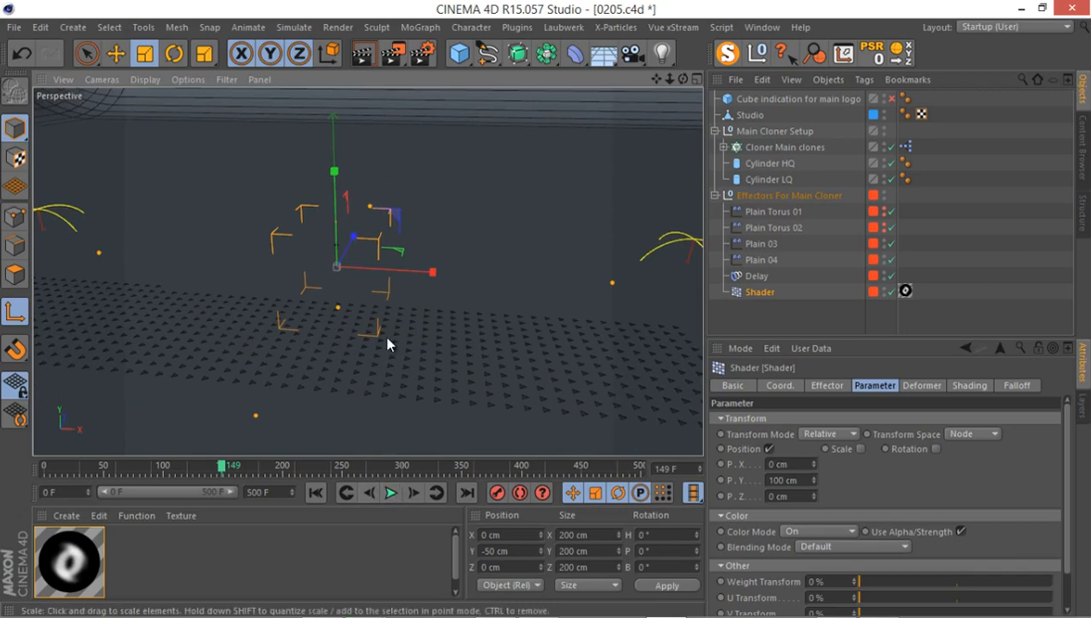
scroll(356, 271, up, 2)
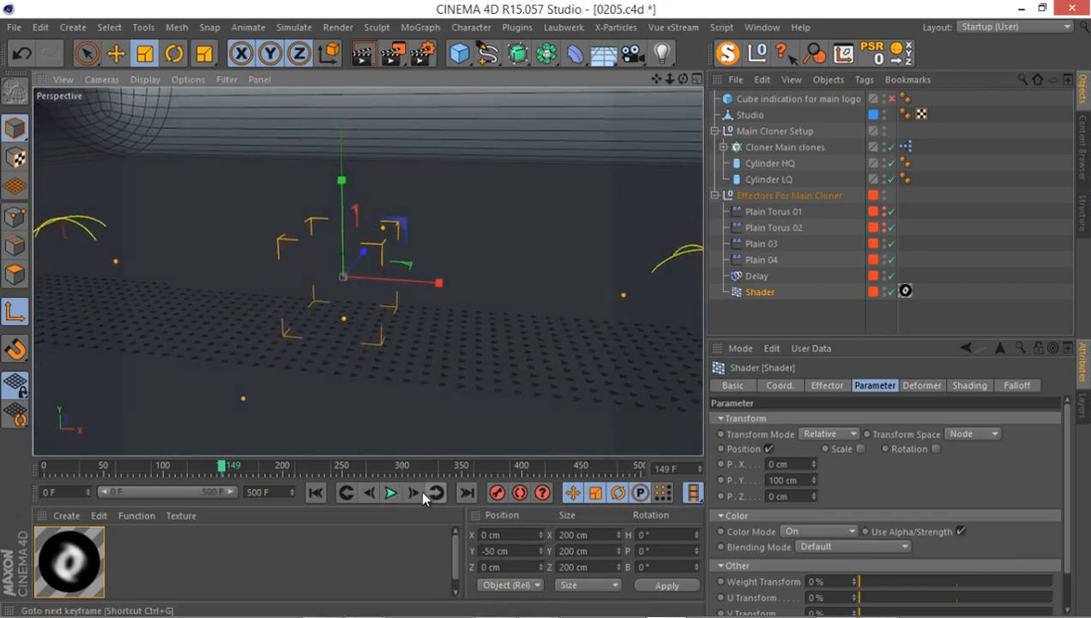
click(394, 495)
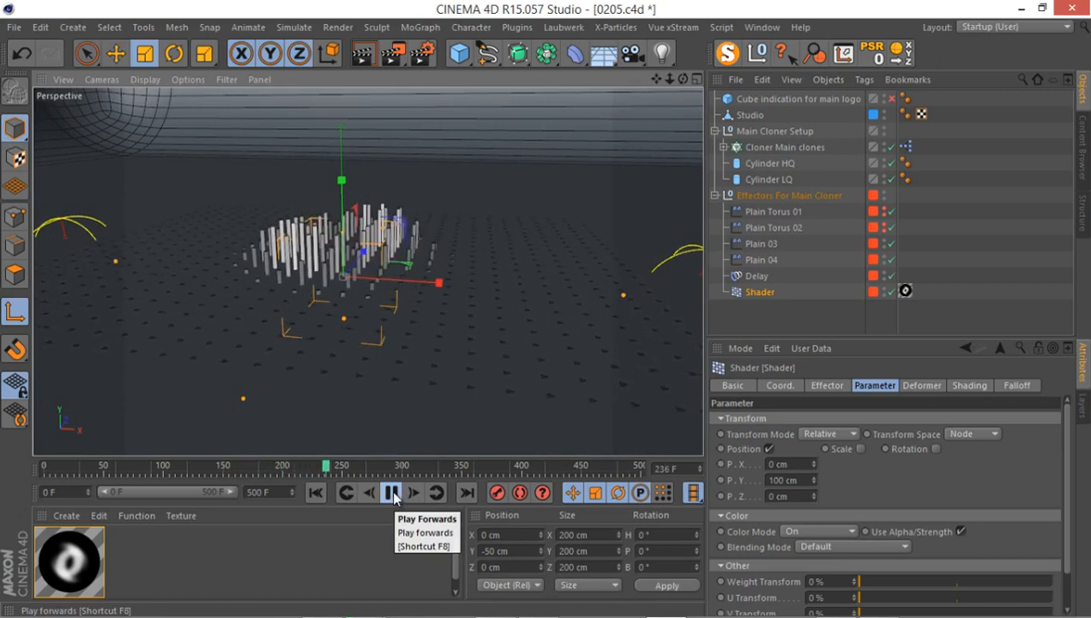
click(394, 495)
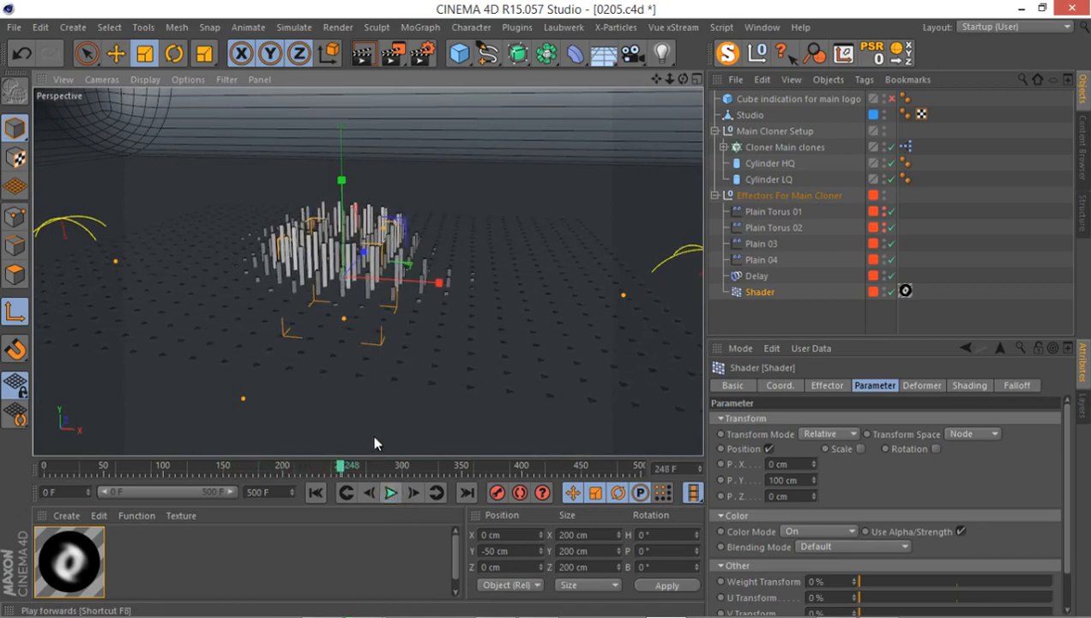
- Raise the viewport's level of detail again
click(184, 79)
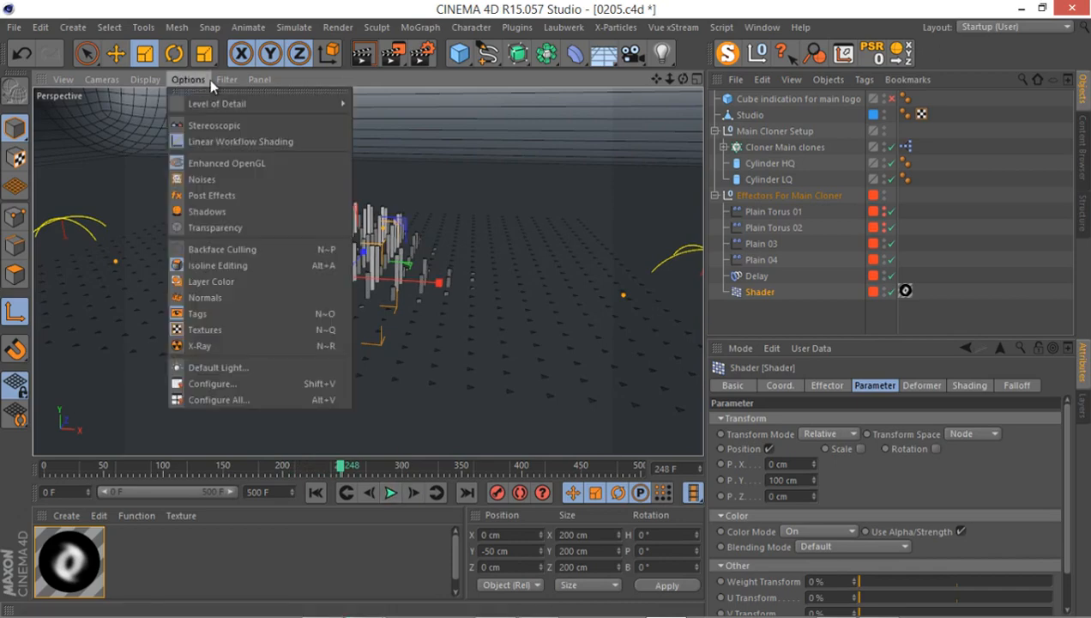
mouse_move(204, 104)
click(419, 141)
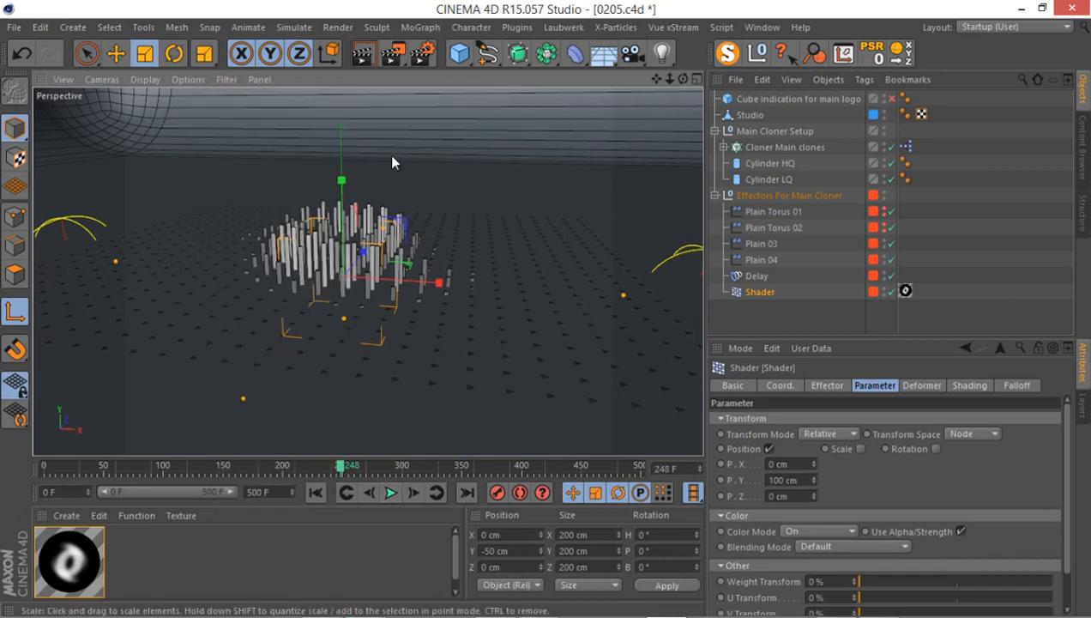
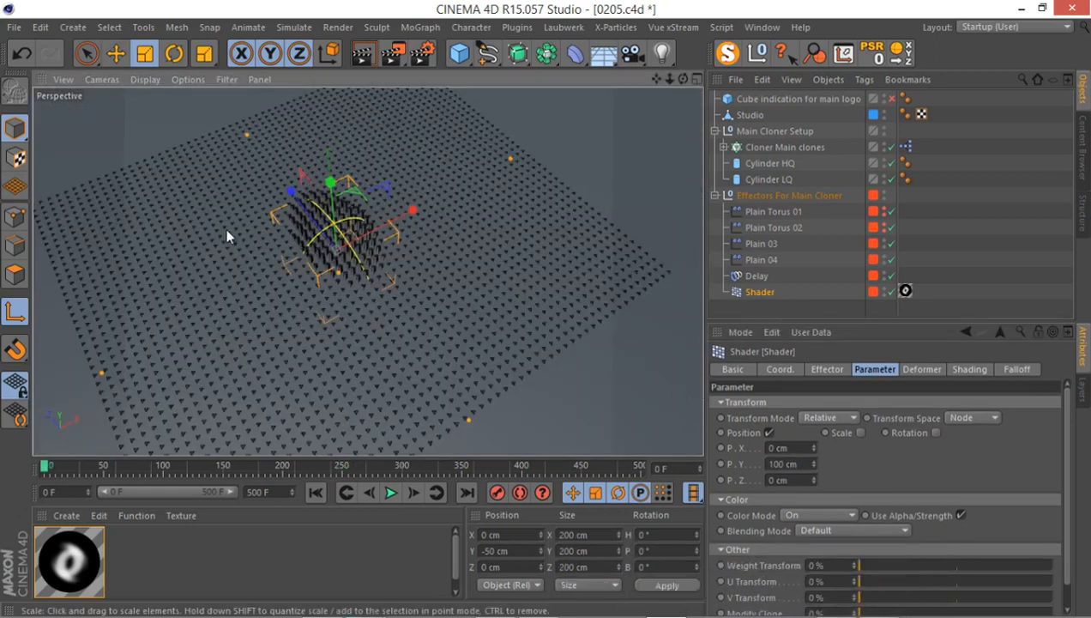
- Set the render output's frame range to All Frames and close the render settings
mouse_move(226, 236)
mouse_down()
mouse_move(174, 209)
mouse_move(268, 229)
mouse_move(313, 207)
mouse_up()
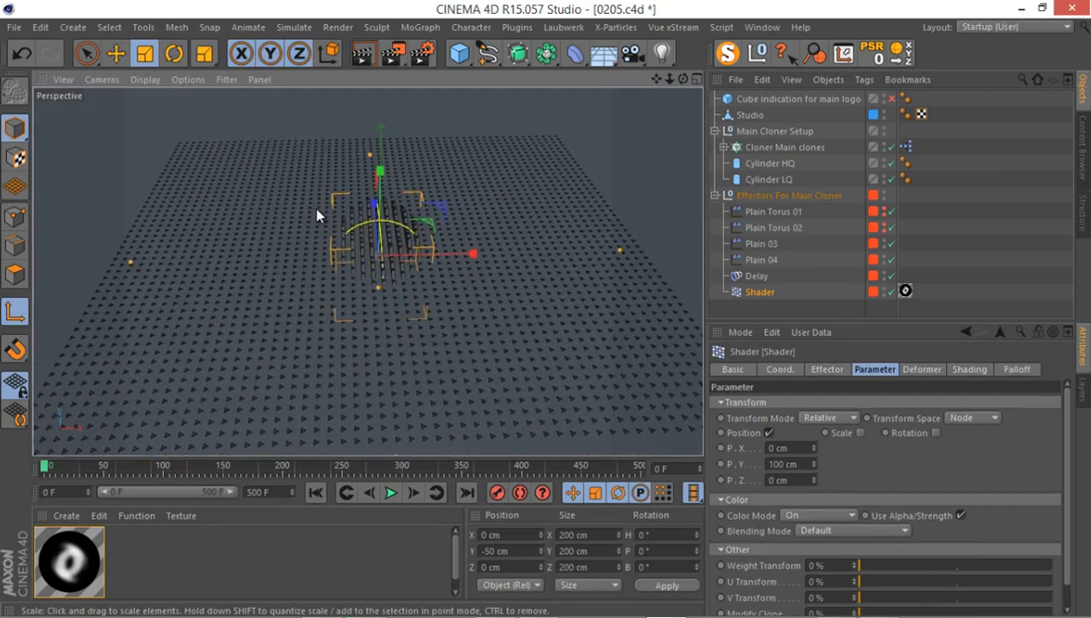
scroll(318, 210, up, 1)
scroll(370, 204, down, 1)
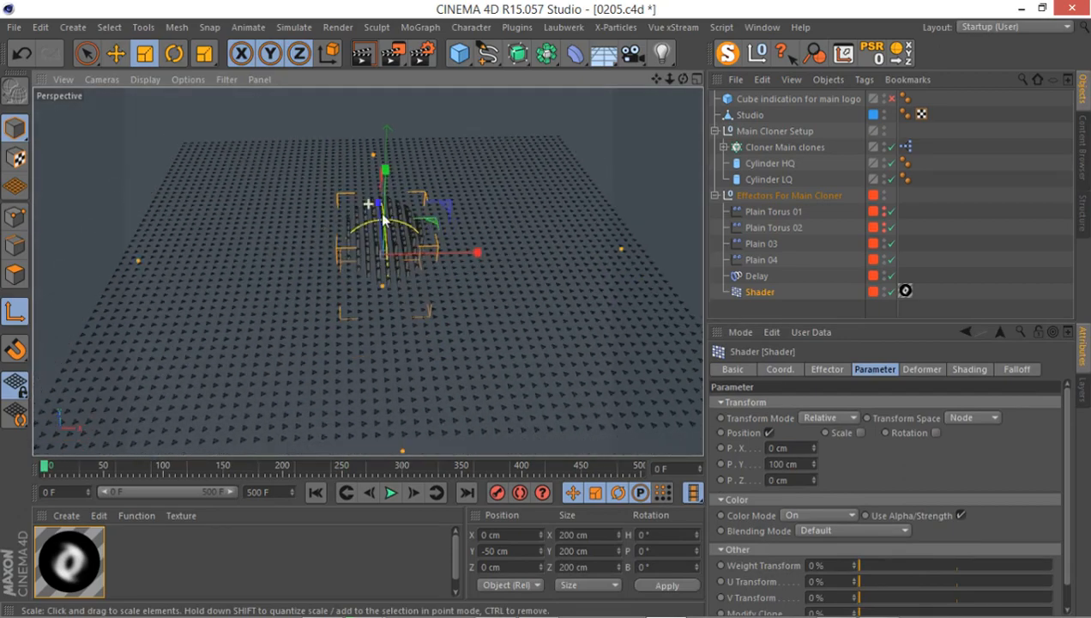
click(419, 58)
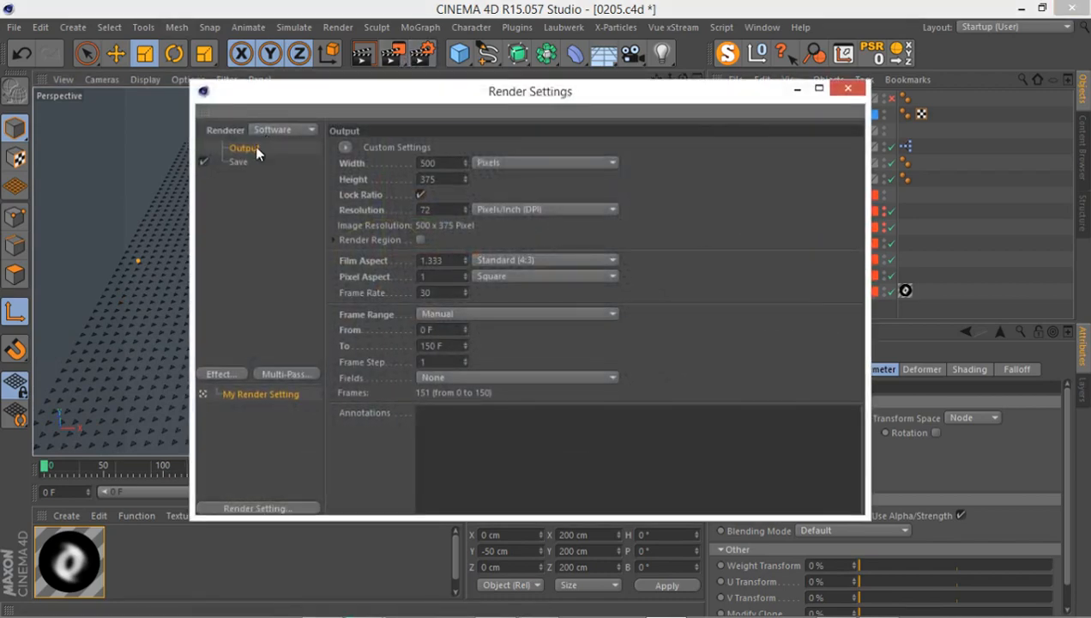
click(472, 313)
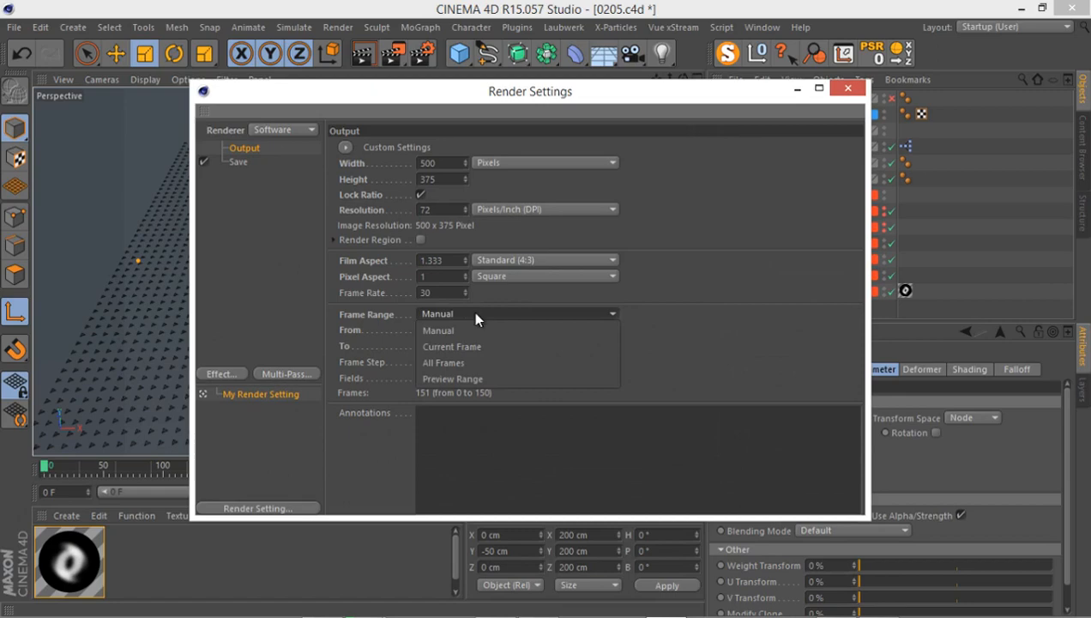
click(494, 363)
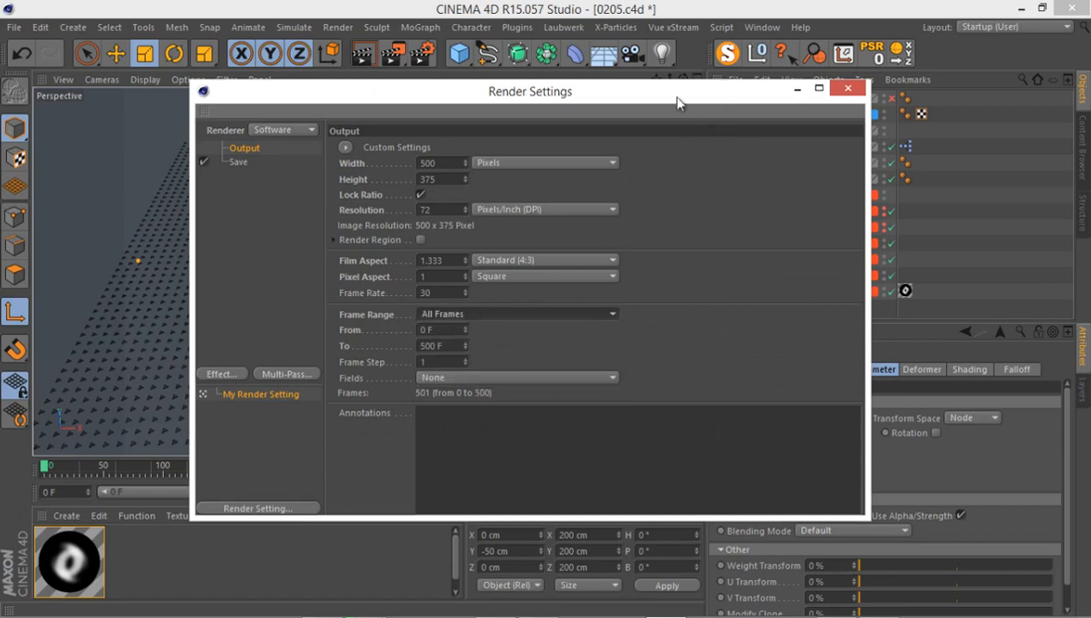
drag(677, 102, 570, 150)
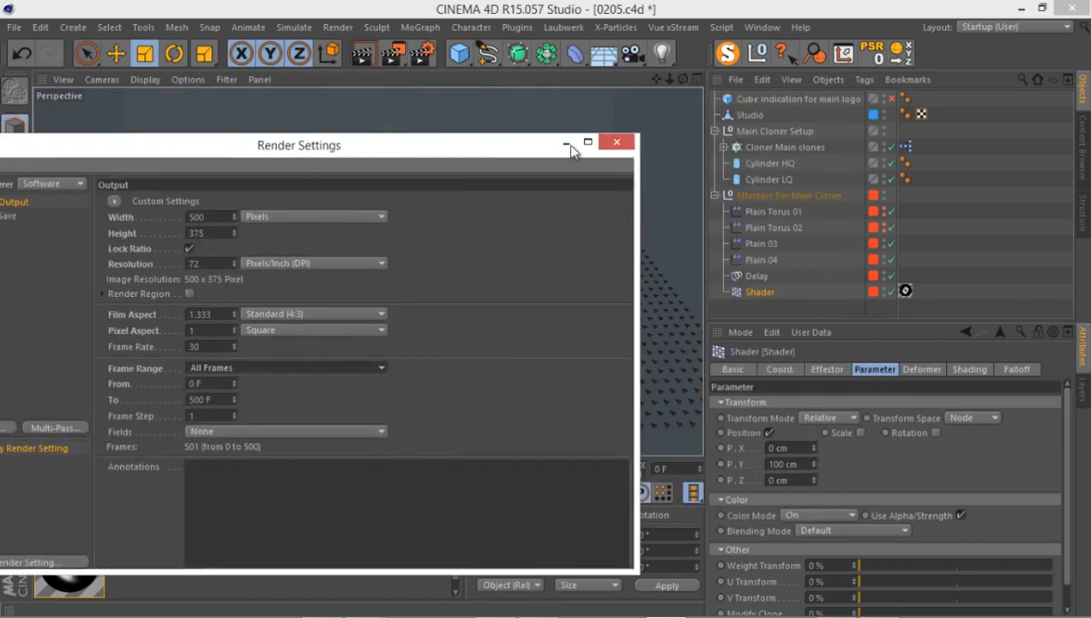
click(615, 142)
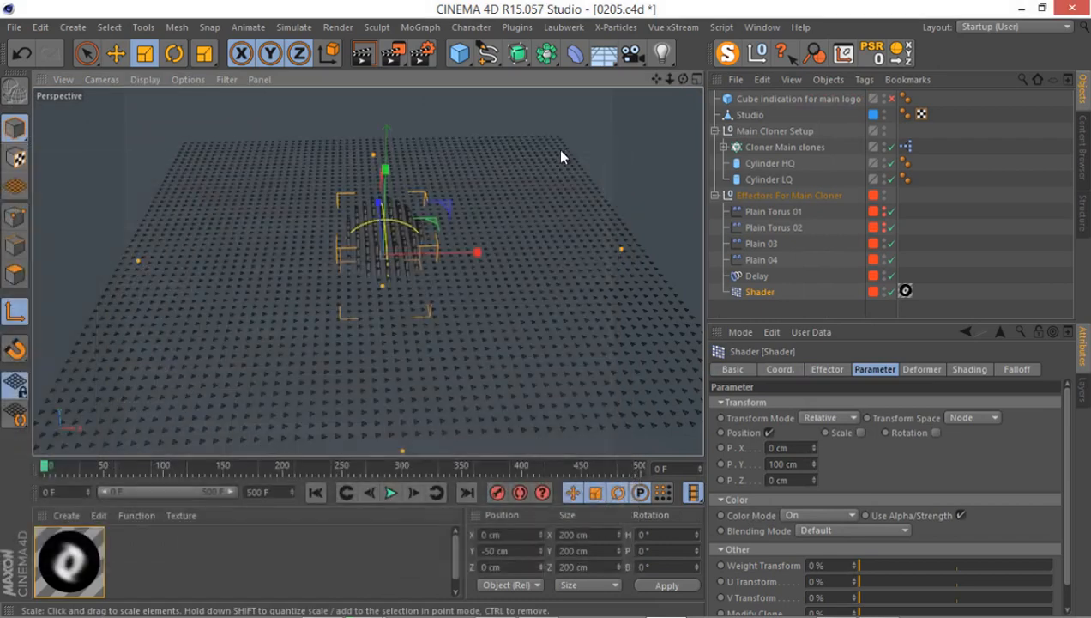
- Render the scene to the Picture Viewer without saving, scrub from about frame 115 to frame 500, and close the viewer
click(399, 57)
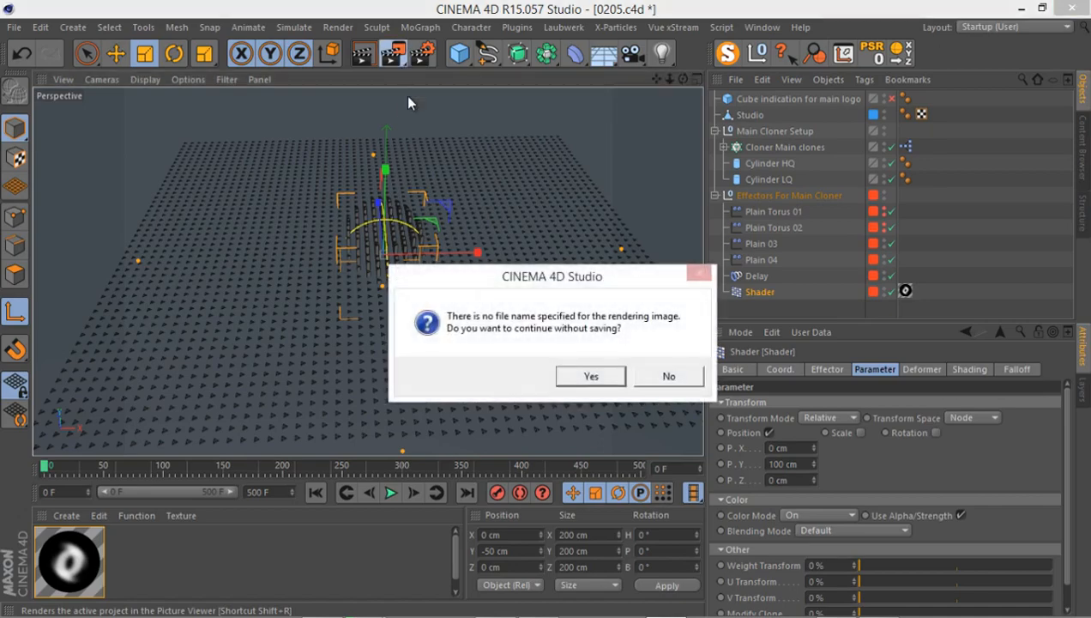
click(589, 379)
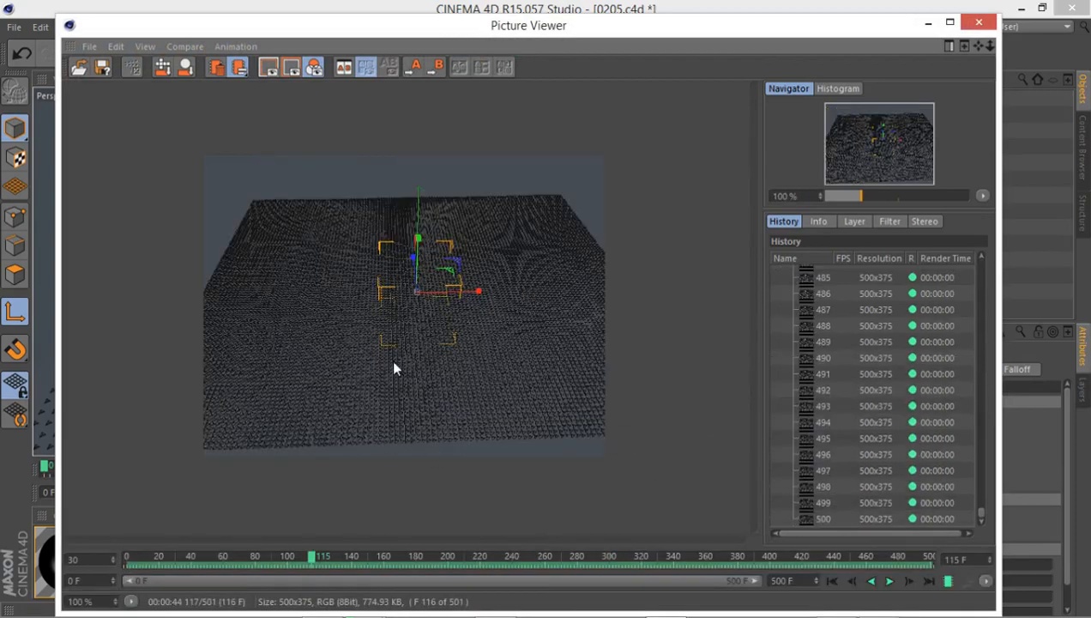
drag(314, 562, 947, 542)
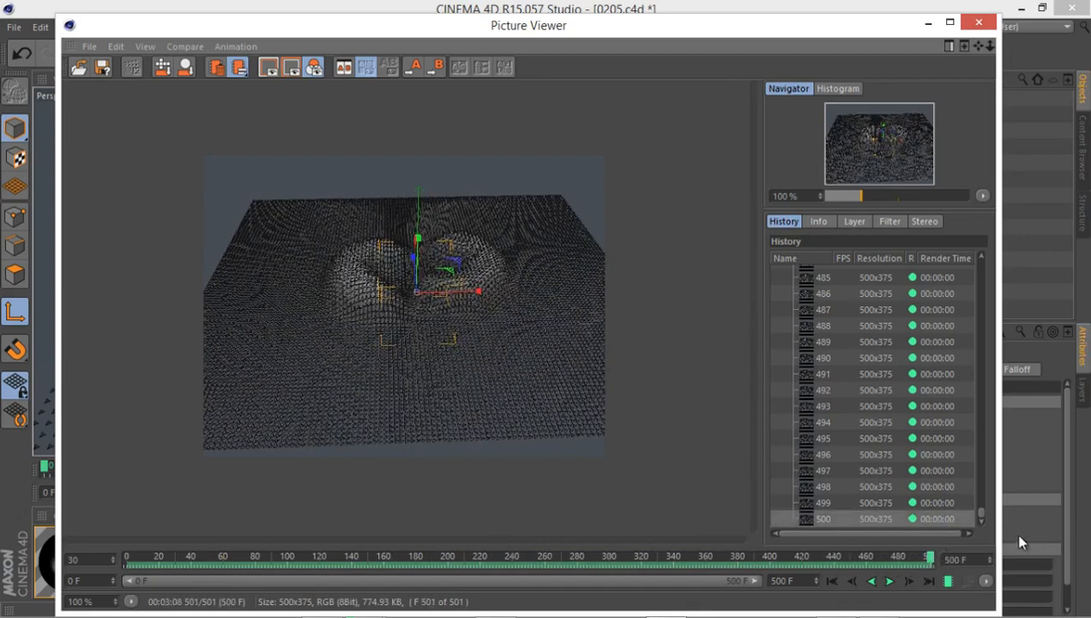
click(982, 25)
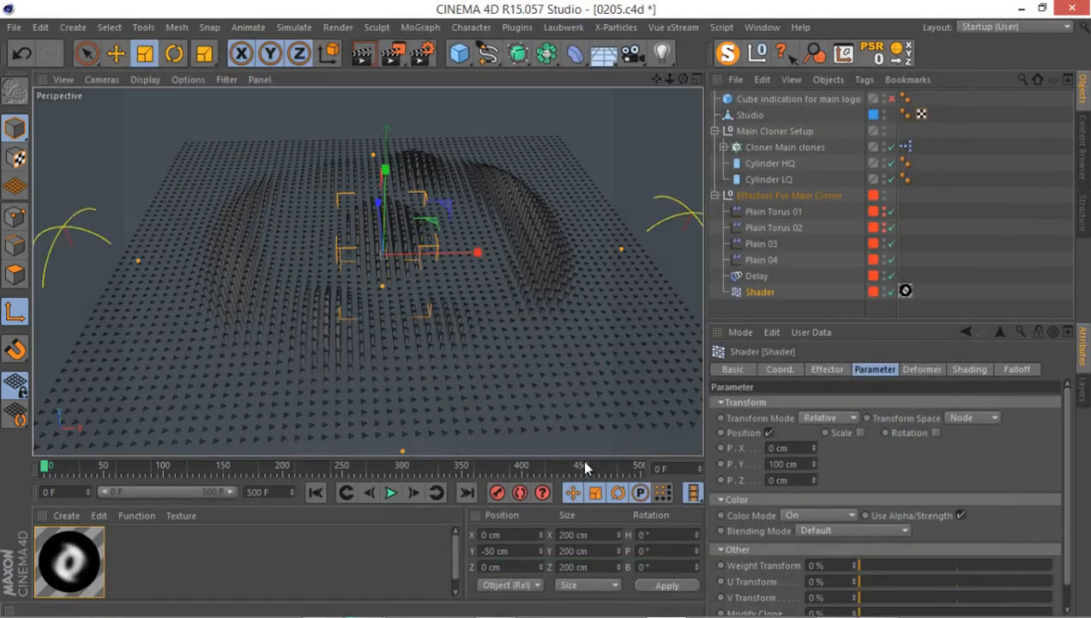
- Go to frame 478 and set the Shader effector's Y position transform to 50 cm
drag(635, 467, 616, 470)
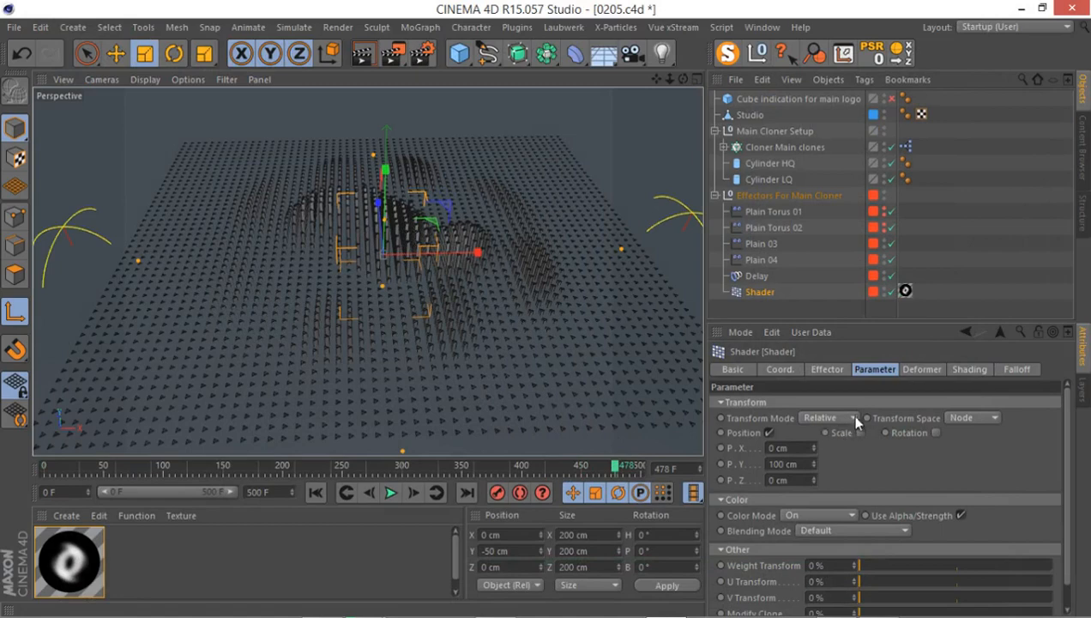
click(808, 465)
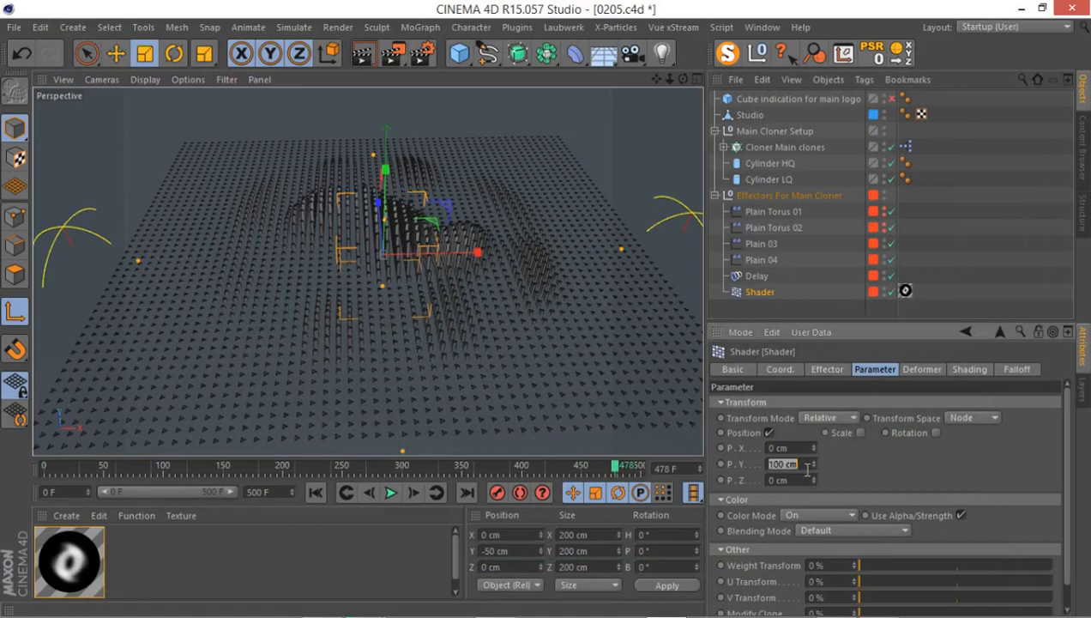
text(50)
key(Return)
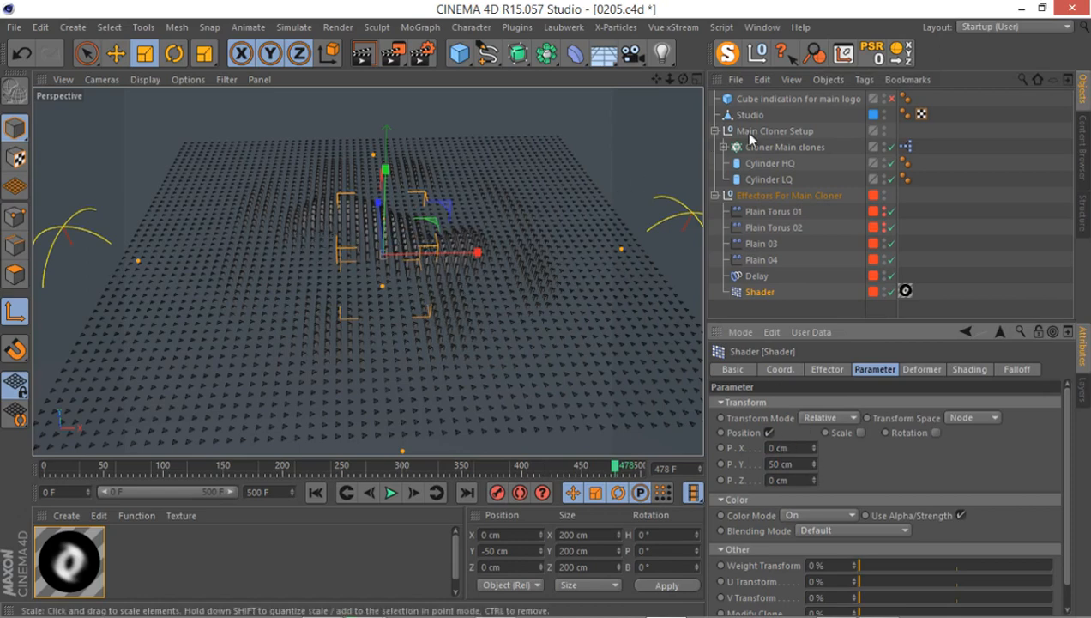
- Enable the cube indication for the main logo and set the Shader effector's falloff shape to Box
click(892, 100)
scroll(314, 215, up, 3)
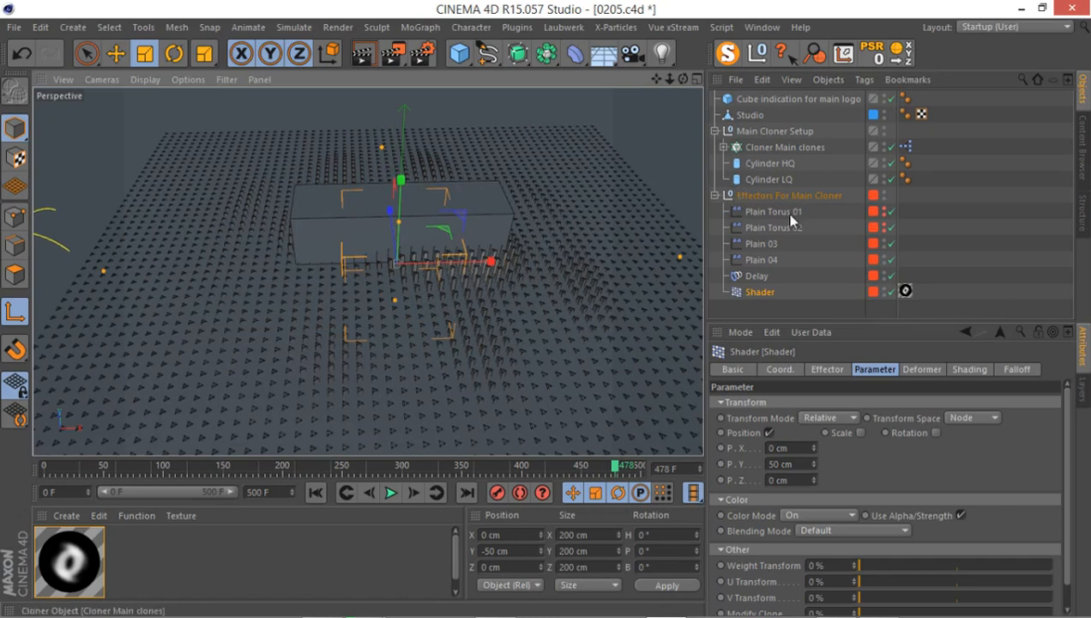
click(1016, 370)
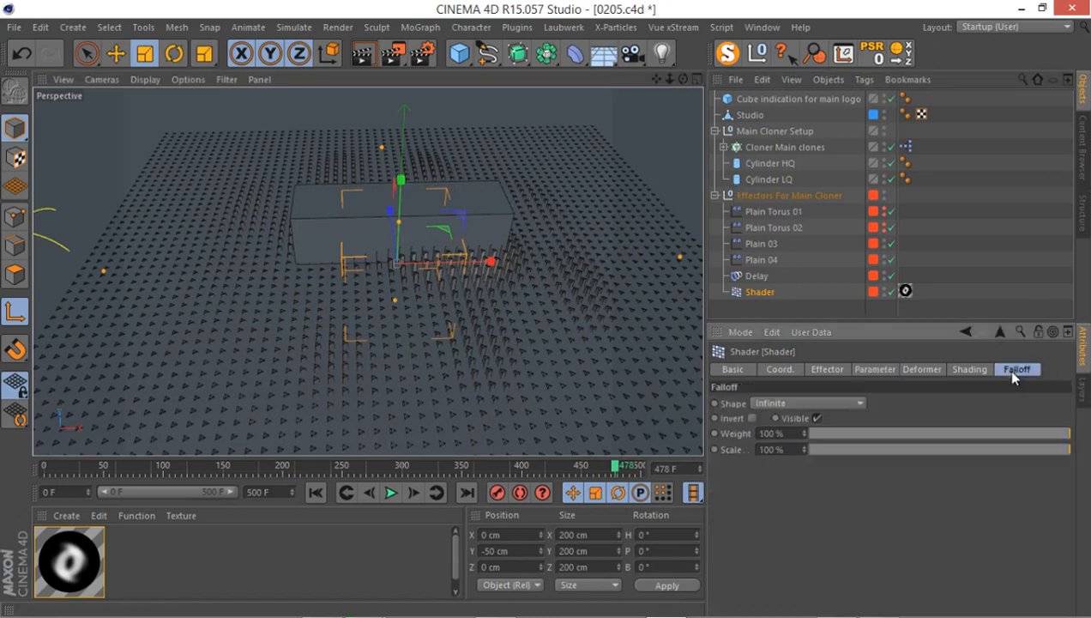
click(821, 403)
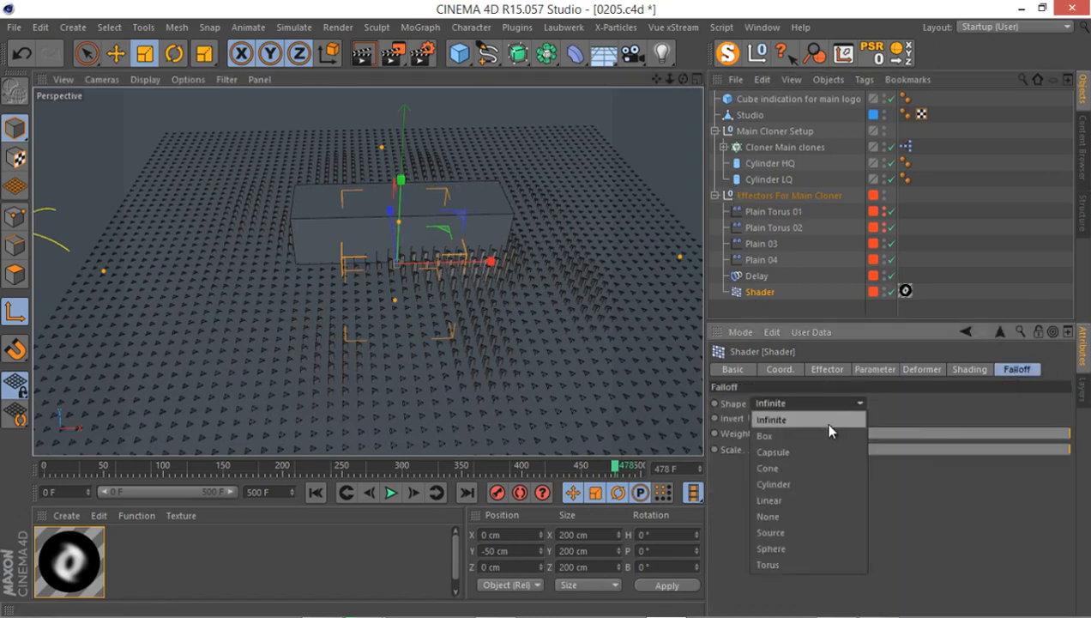
key(Escape)
scroll(321, 253, up, 3)
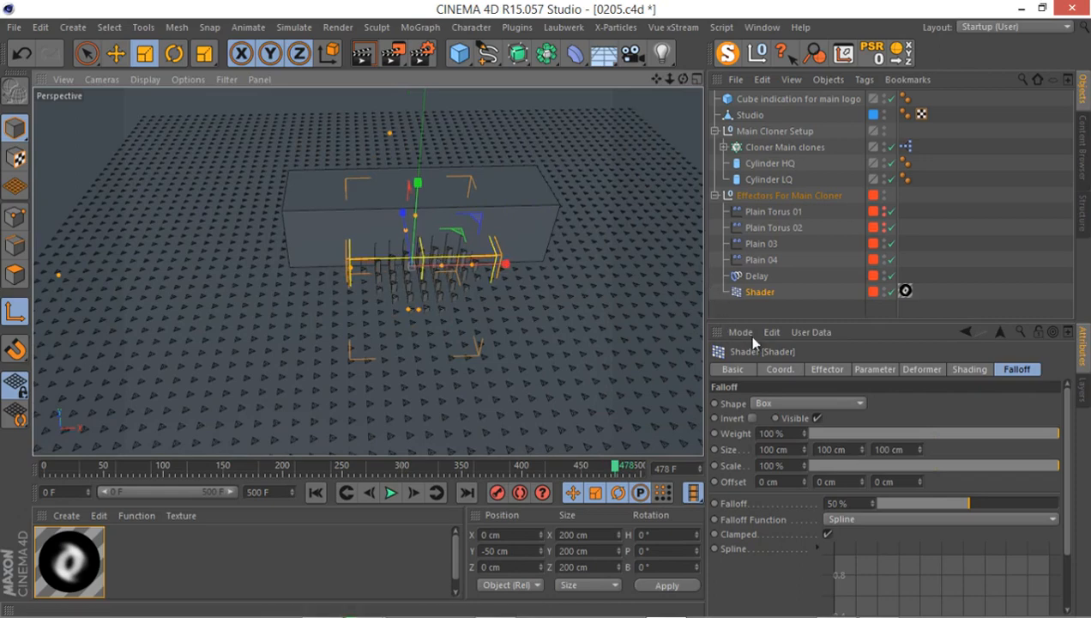
- Invert the Shader effector's box falloff and reduce its falloff amount to 8%
click(751, 419)
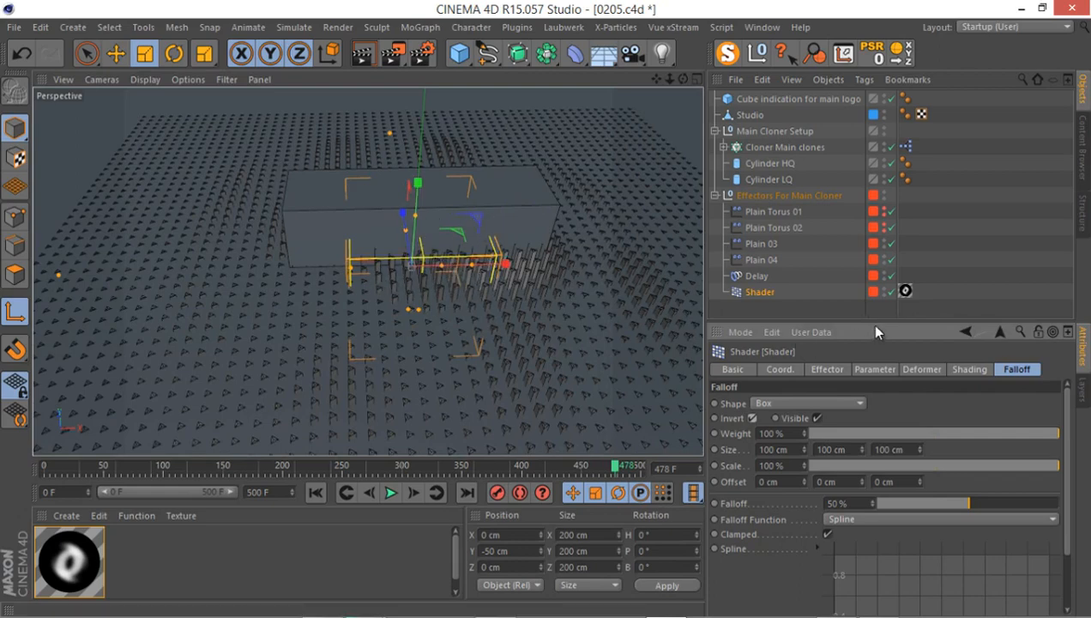
drag(888, 319, 896, 275)
scroll(414, 294, up, 6)
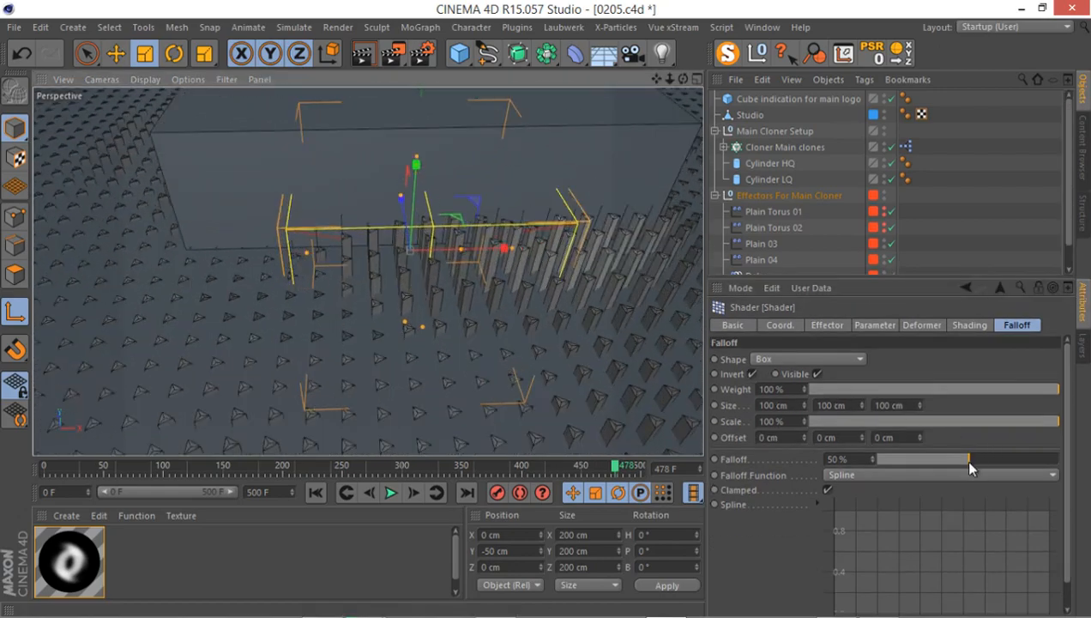
drag(962, 459, 887, 460)
scroll(464, 211, down, 5)
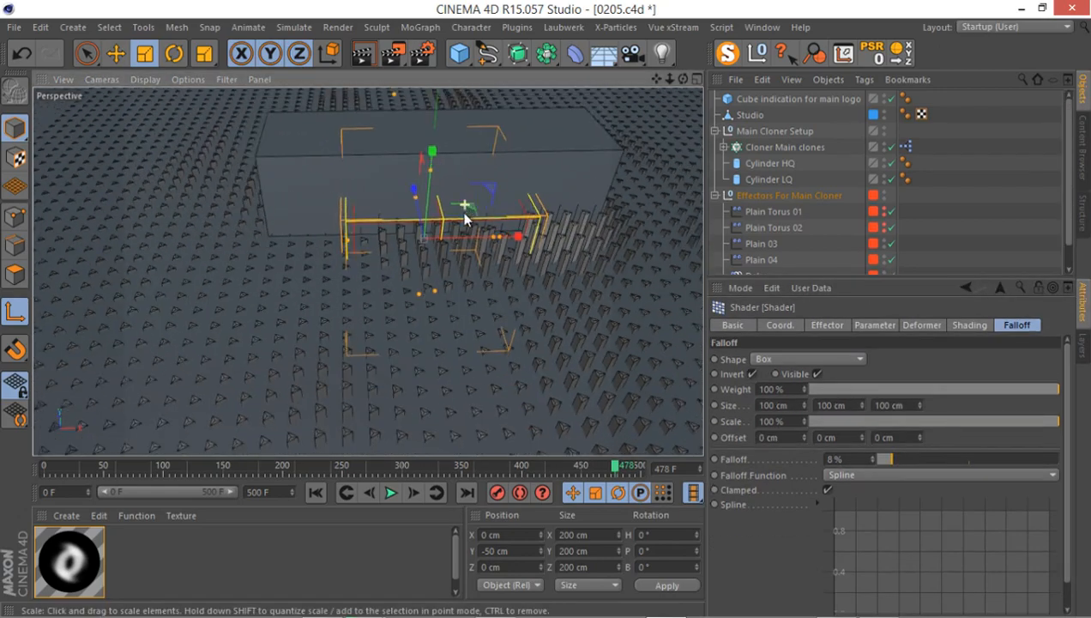
- Try X sizes of 400 cm and 350 cm for the Shader effector's box falloff
click(795, 402)
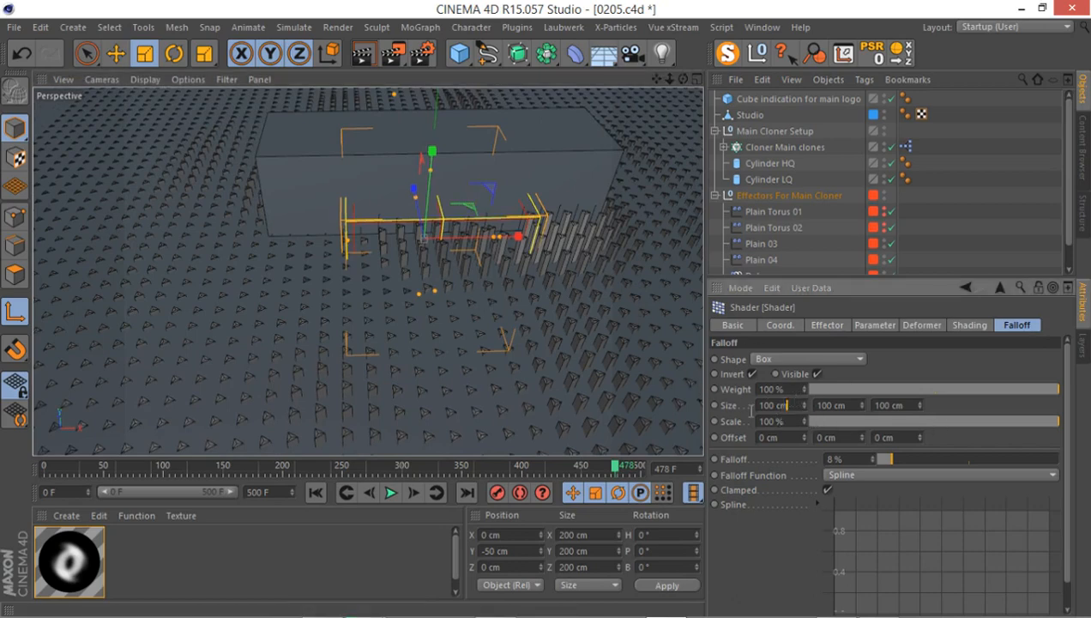
drag(752, 411, 674, 416)
text(400)
key(Return)
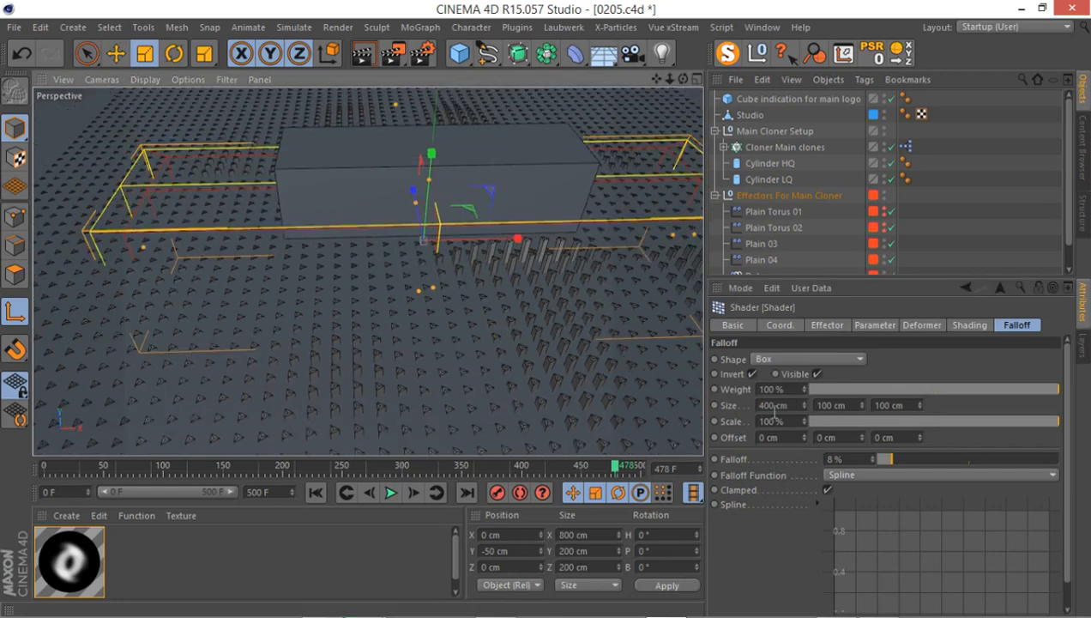
double_click(762, 405)
key(BackSpace)
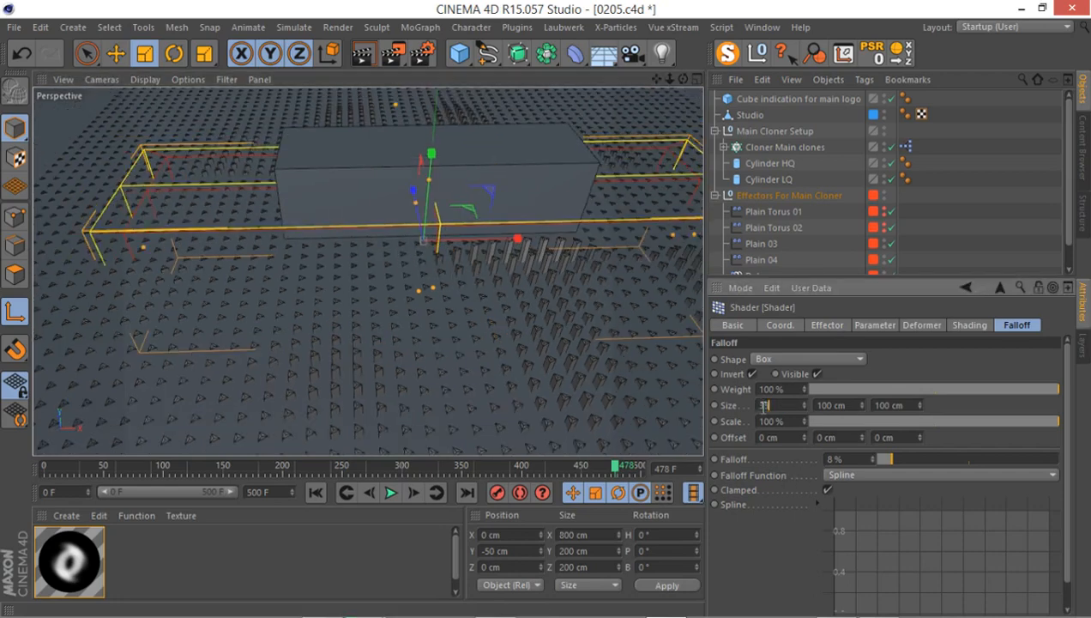
text(350)
key(Return)
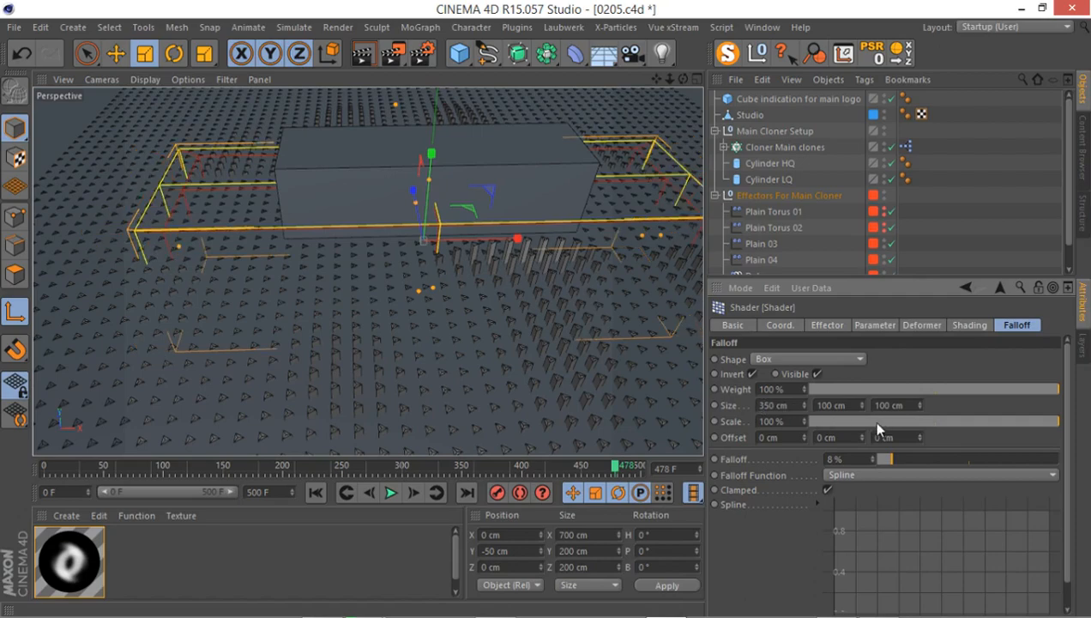
- Resize the box falloff around the logo cube to about 247 cm in X and 159 cm in Z, and raise its falloff to 97%
double_click(838, 406)
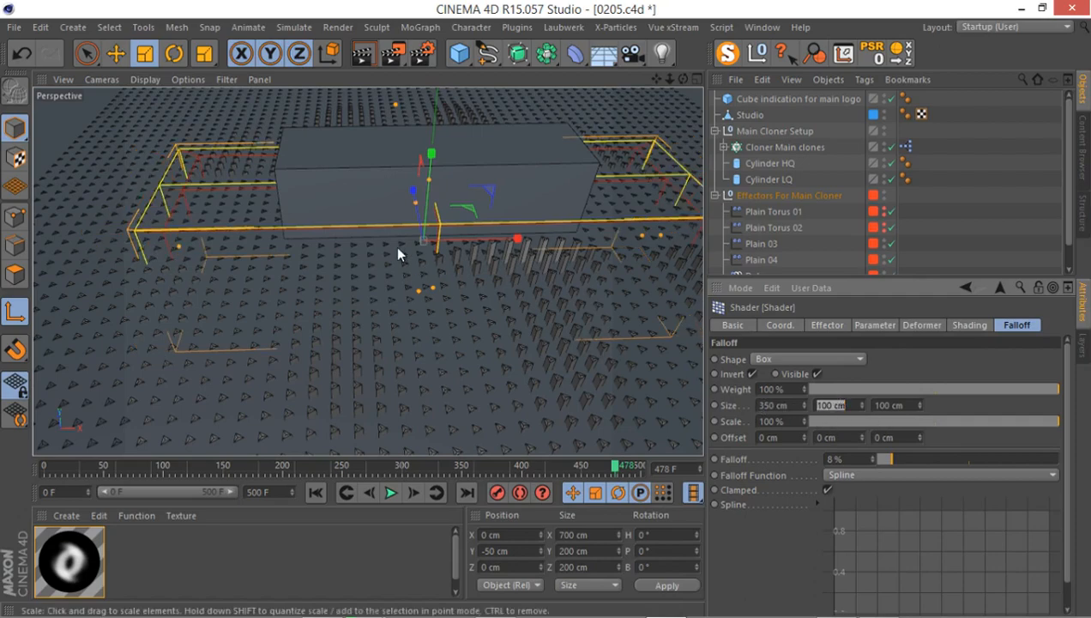
mouse_move(431, 255)
mouse_down()
mouse_move(579, 222)
mouse_move(530, 295)
mouse_move(499, 273)
mouse_move(506, 267)
mouse_move(418, 272)
mouse_move(427, 290)
mouse_move(440, 289)
mouse_up()
drag(444, 296, 329, 316)
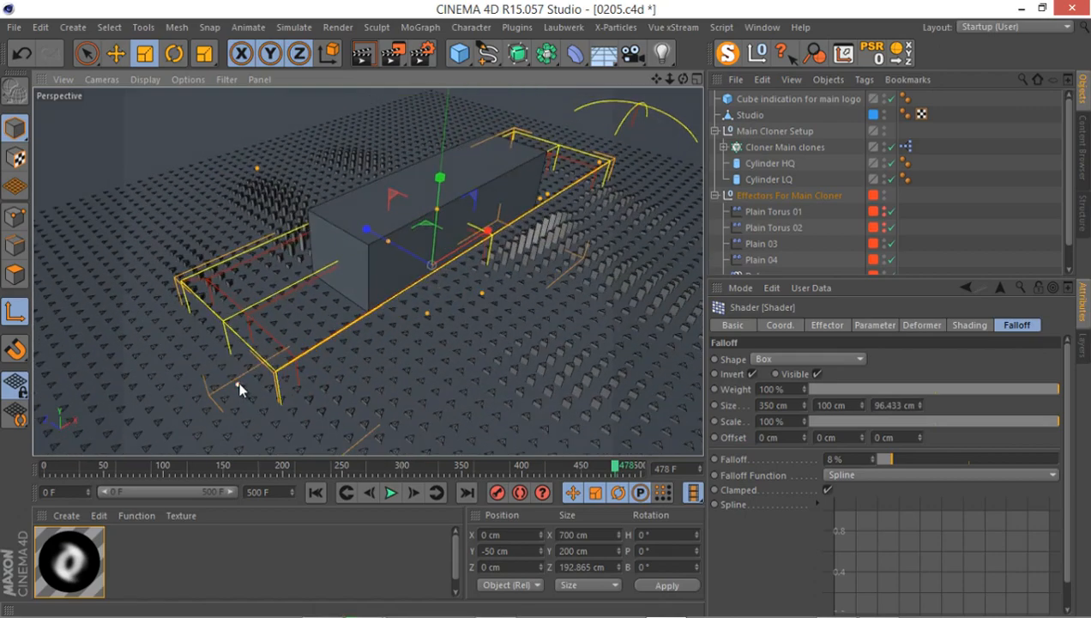
drag(239, 384, 467, 287)
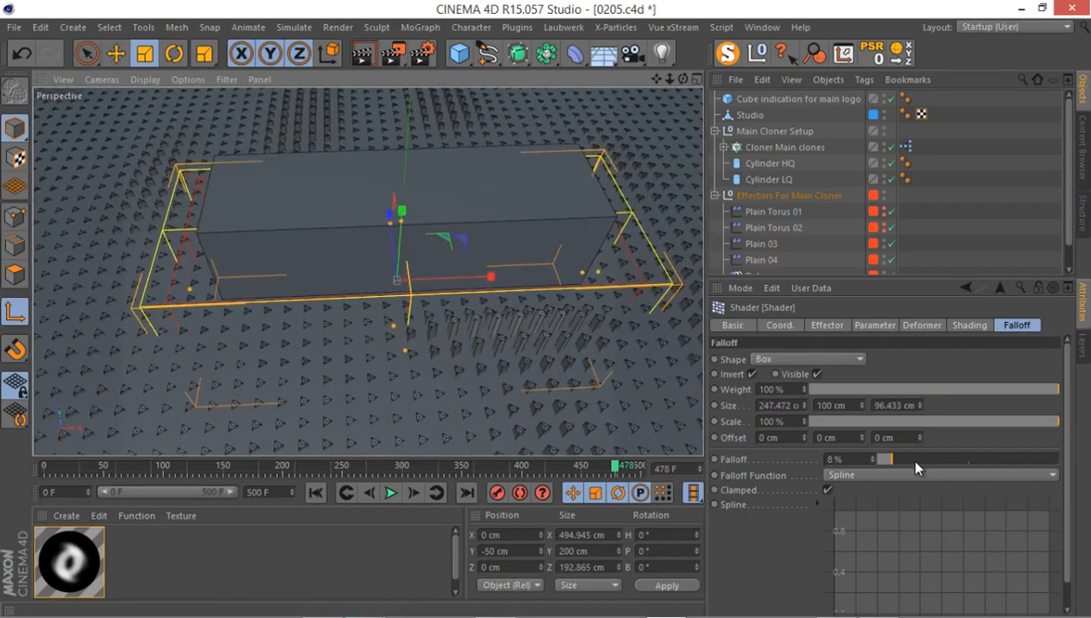
drag(917, 467, 1057, 459)
drag(637, 378, 524, 297)
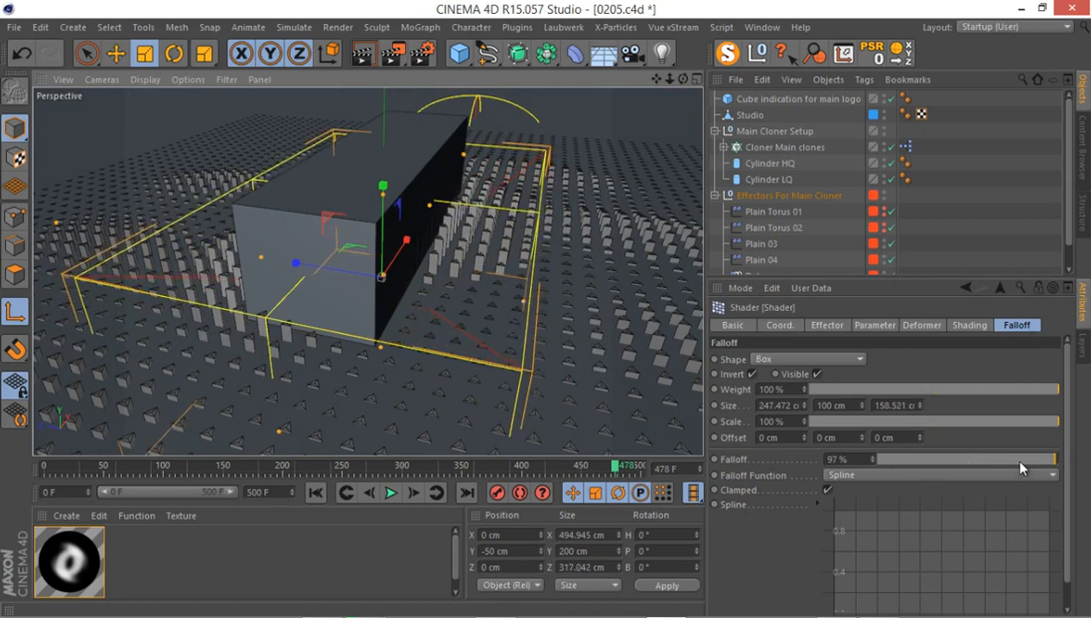
- Lower the box falloff amount to 42% and widen the box to about 273 cm in X
drag(1020, 461, 955, 463)
scroll(568, 334, up, 6)
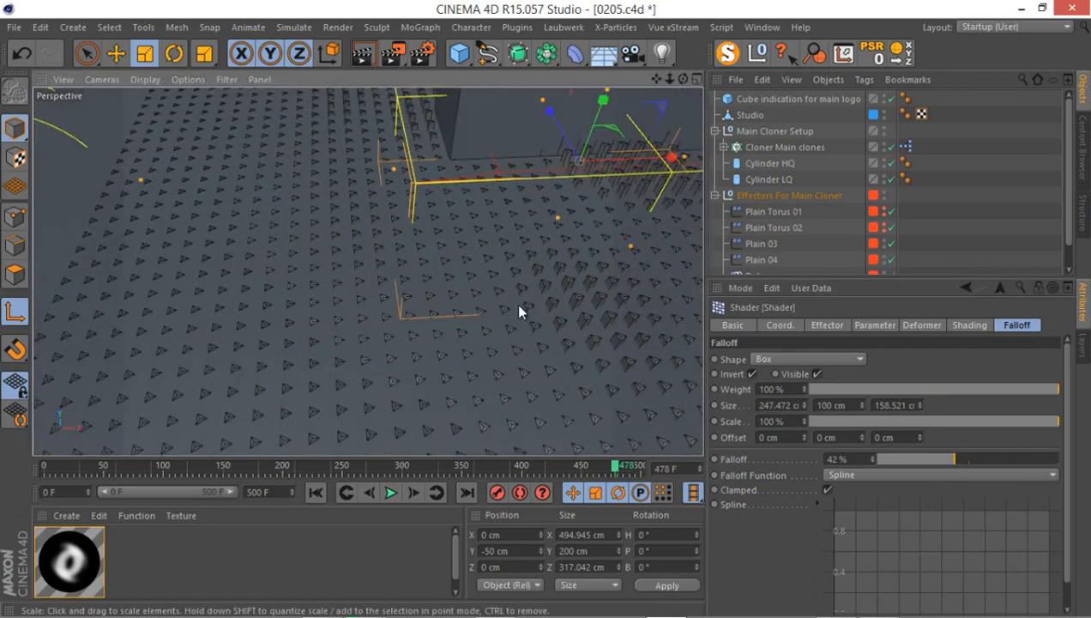
scroll(464, 360, down, 6)
drag(377, 395, 511, 293)
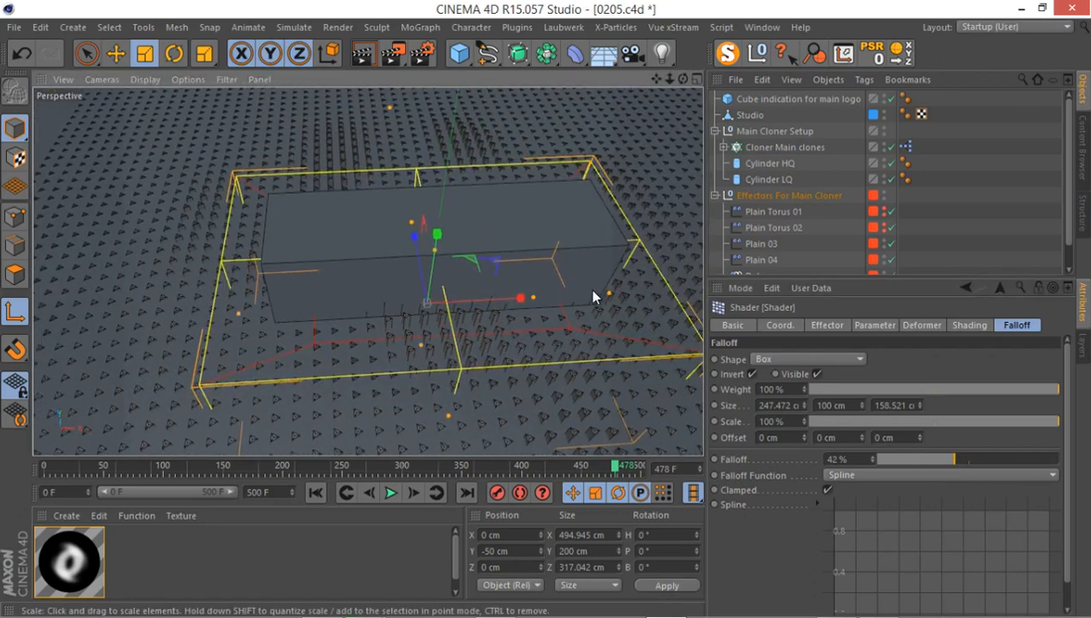
mouse_move(614, 296)
mouse_down()
mouse_move(642, 295)
mouse_move(613, 293)
mouse_up()
- Reduce the box falloff amount to 27% and inspect the clones around the logo cube from several angles
alt+drag(450, 236, 480, 311)
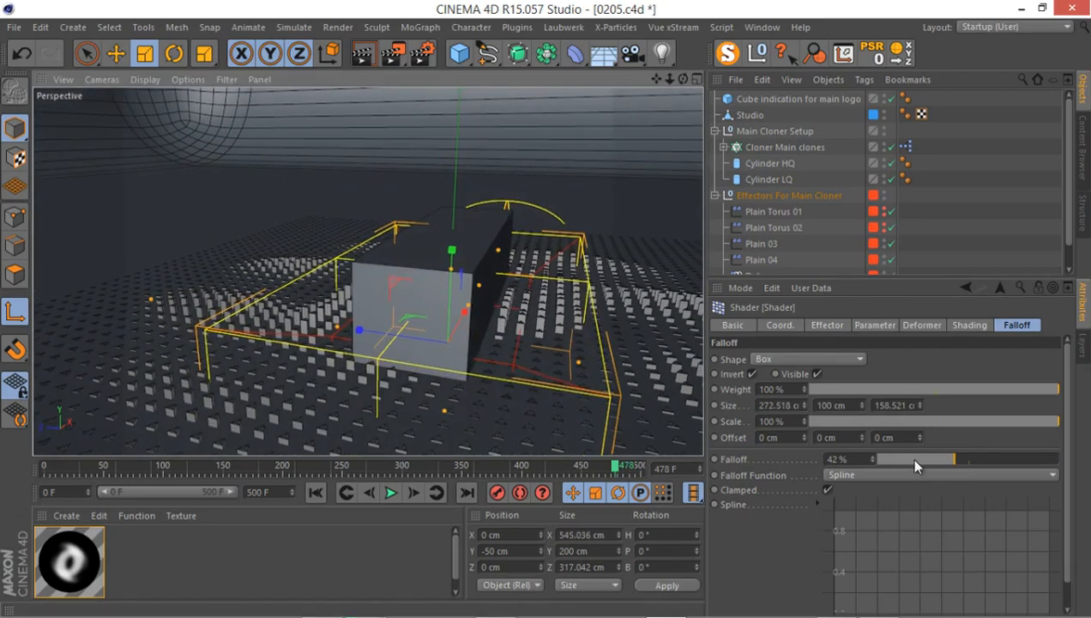
mouse_move(950, 463)
mouse_down()
mouse_move(912, 458)
mouse_move(926, 459)
mouse_up()
alt+drag(369, 205, 367, 310)
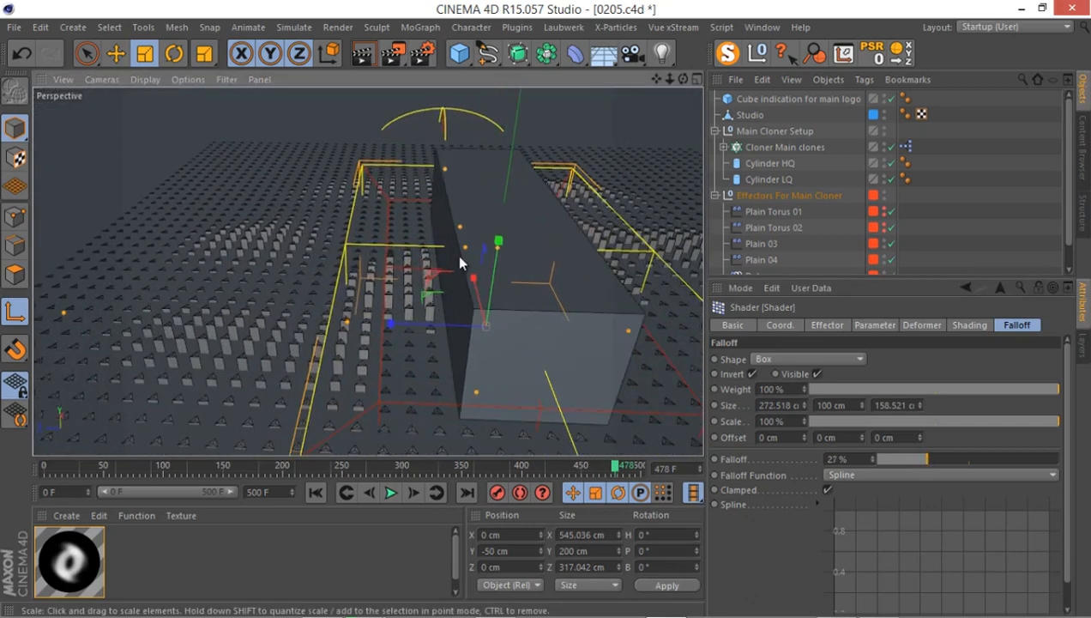
alt+drag(374, 365, 251, 361)
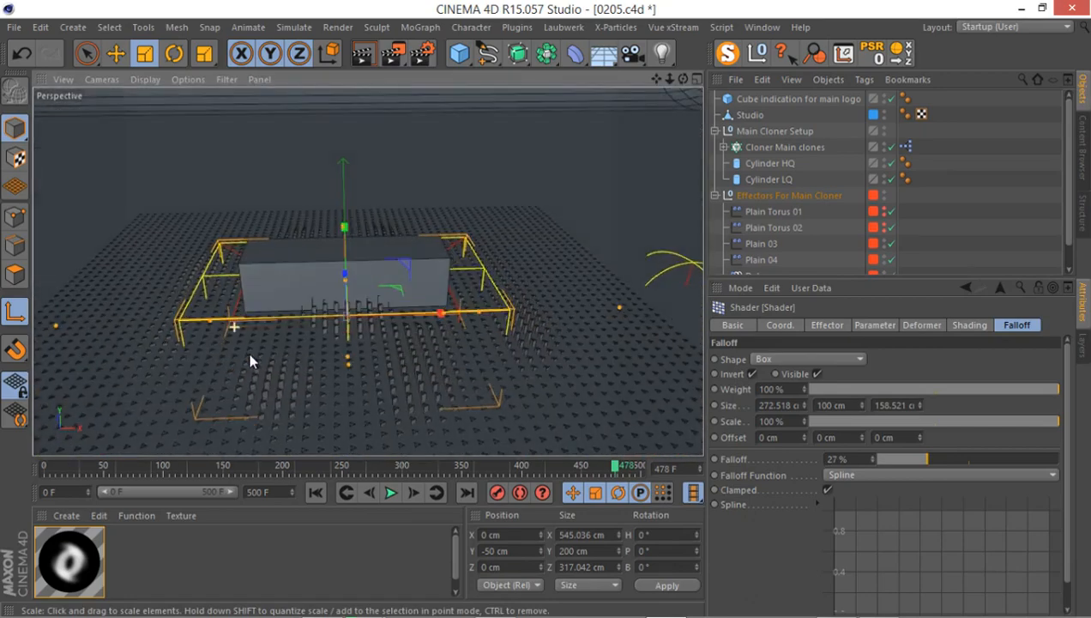
- Disable the cube indication for the main logo and inspect the clones inside the falloff box
click(892, 98)
alt+drag(540, 312, 410, 298)
scroll(412, 299, up, 8)
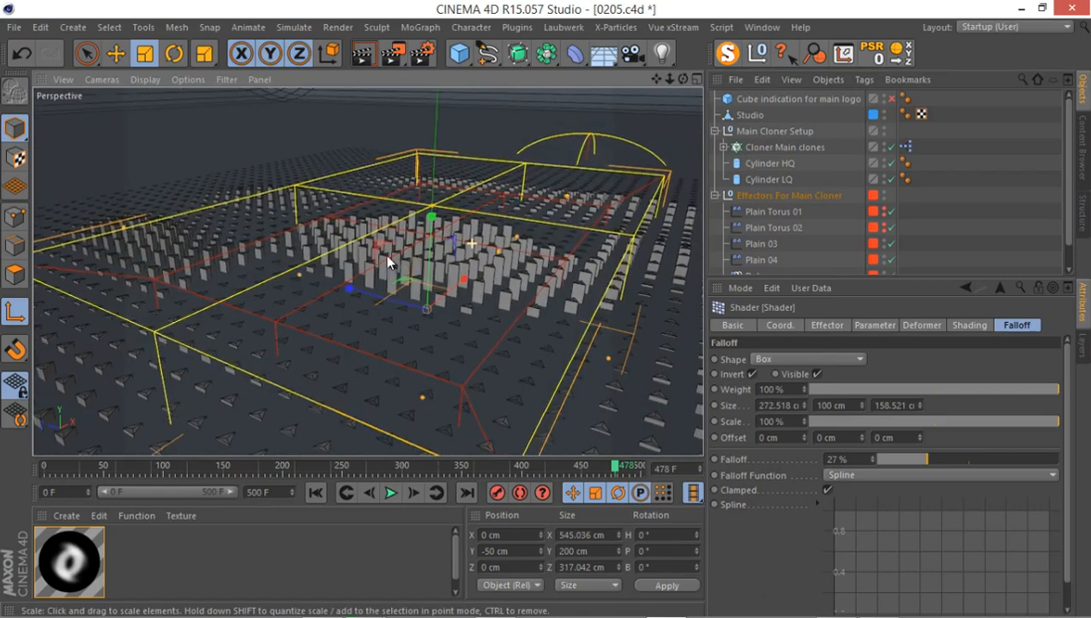
- Enlarge the Shader effector's box falloff to about 335 cm in X, 123 cm in Y and 195 cm in Z
scroll(308, 221, up, 5)
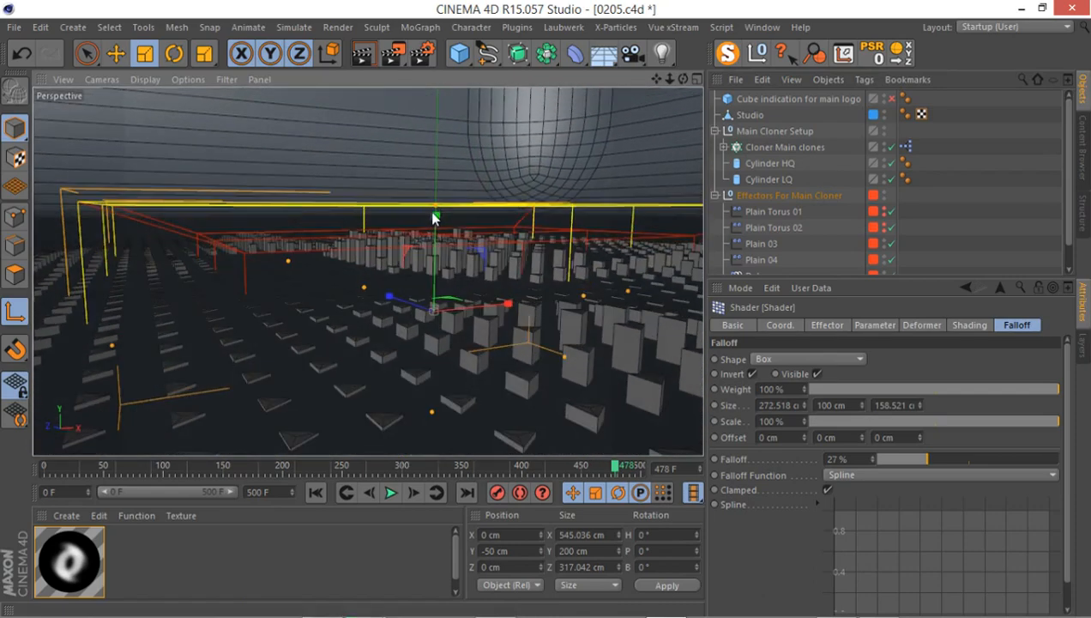
drag(437, 218, 441, 188)
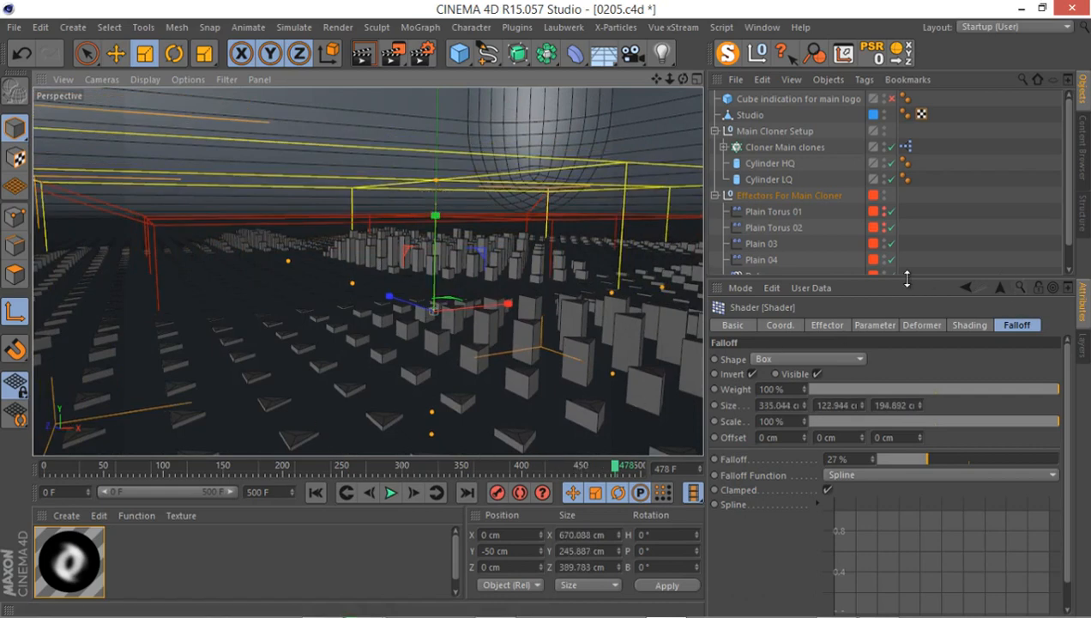
- Disable the Plain Torus 01, Plain Torus 02, Plain 03, Plain 04 and Delay effectors, leaving only the Shader effector enabled
drag(897, 278, 896, 428)
drag(890, 212, 898, 272)
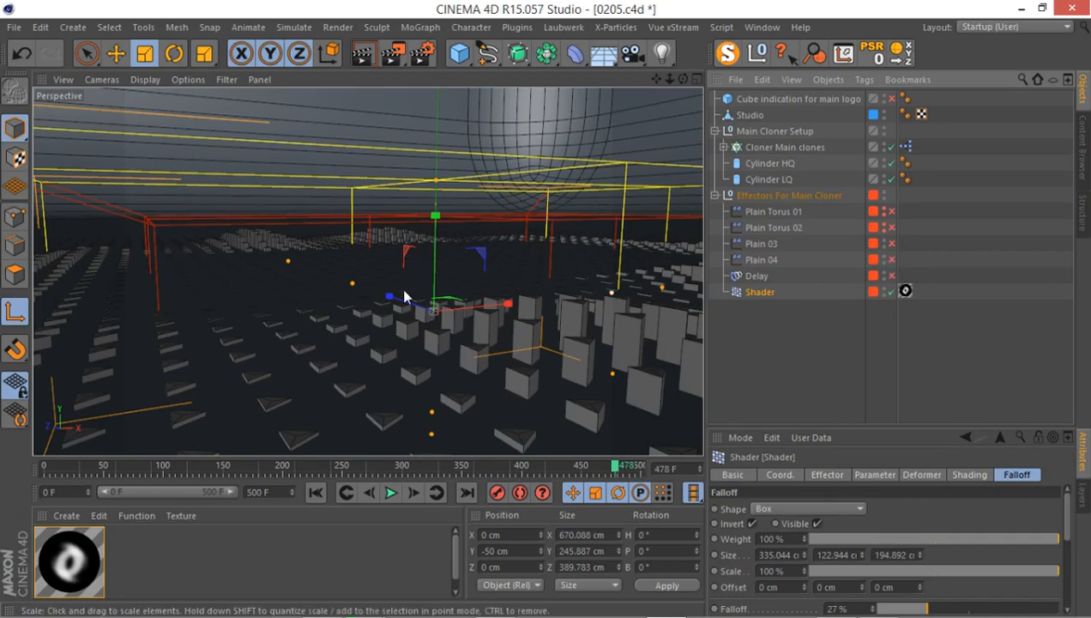
mouse_move(463, 317)
mouse_down()
mouse_move(433, 339)
mouse_move(439, 284)
mouse_move(405, 348)
mouse_move(383, 309)
mouse_up()
mouse_move(310, 345)
mouse_down()
mouse_move(431, 273)
mouse_move(328, 358)
mouse_move(381, 418)
mouse_up()
- Go to frame 107 and examine the clones in and around the box falloff from several angles
mouse_move(575, 463)
mouse_down()
mouse_move(258, 474)
mouse_move(459, 496)
mouse_move(652, 481)
mouse_move(171, 471)
mouse_up()
drag(266, 315, 316, 289)
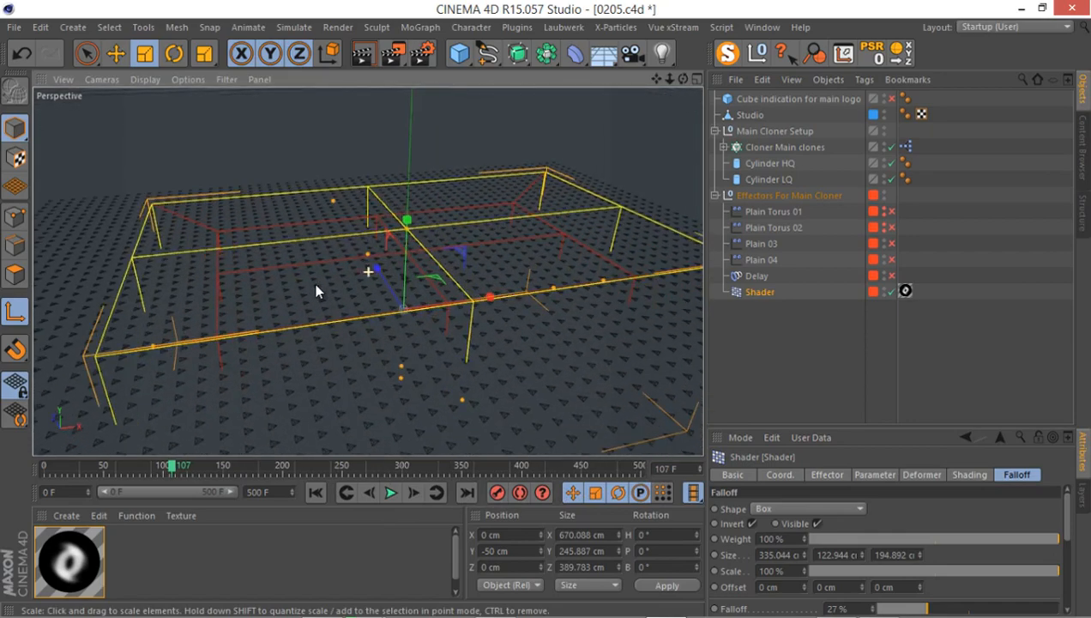
drag(316, 357, 427, 243)
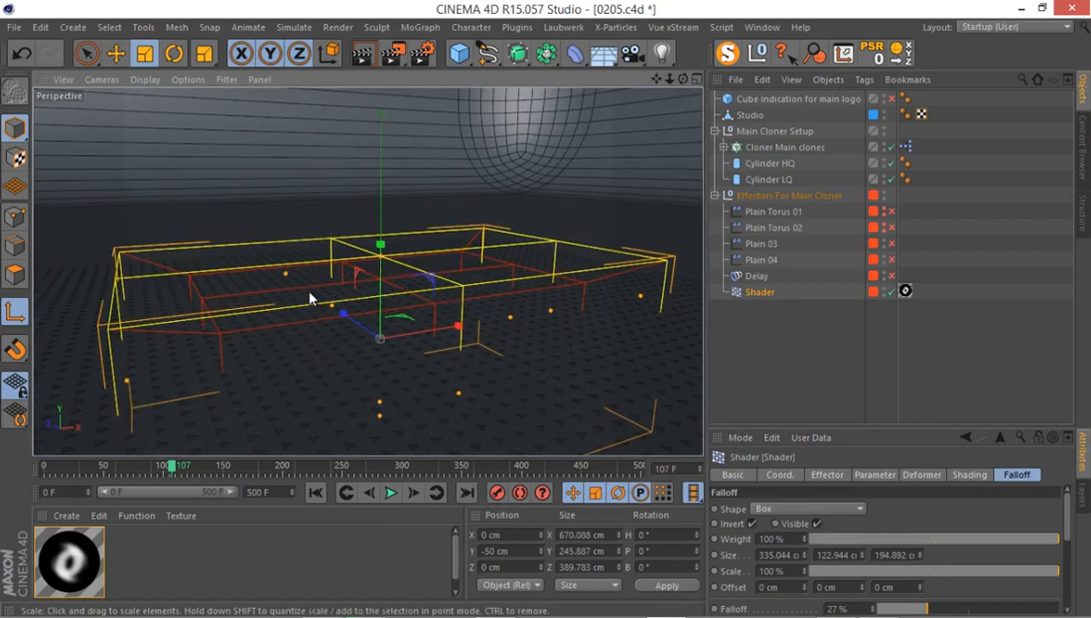
drag(312, 297, 316, 260)
drag(475, 292, 448, 329)
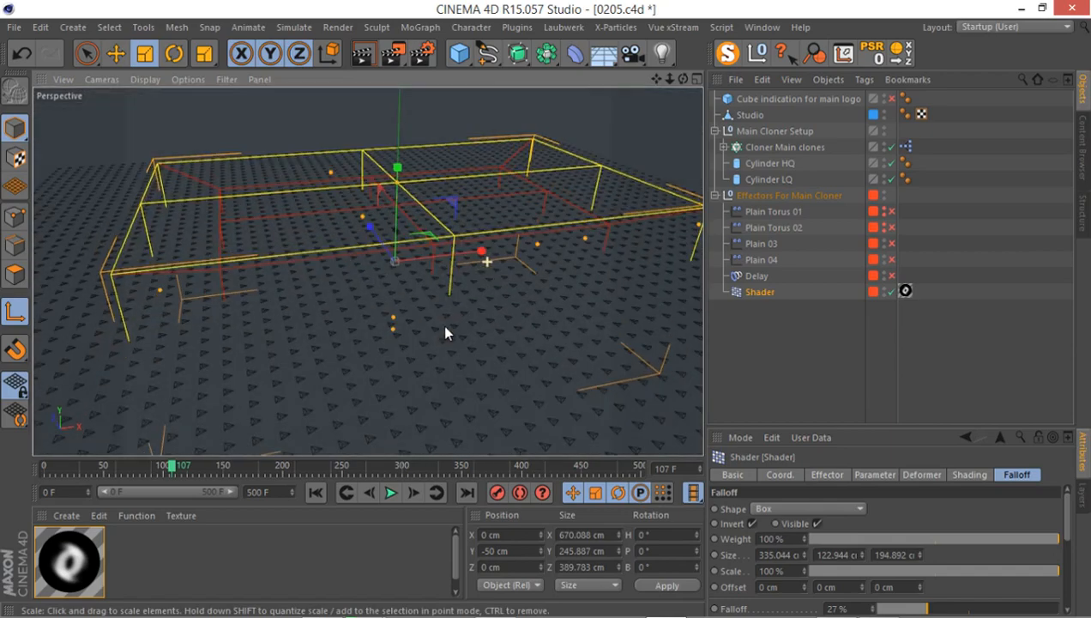
drag(482, 285, 442, 316)
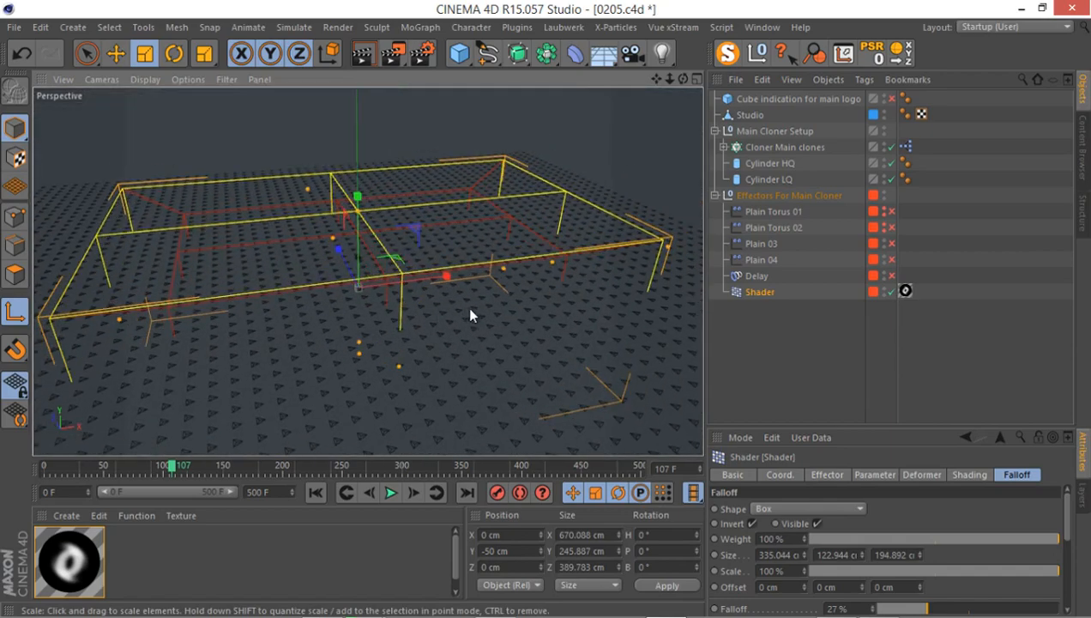